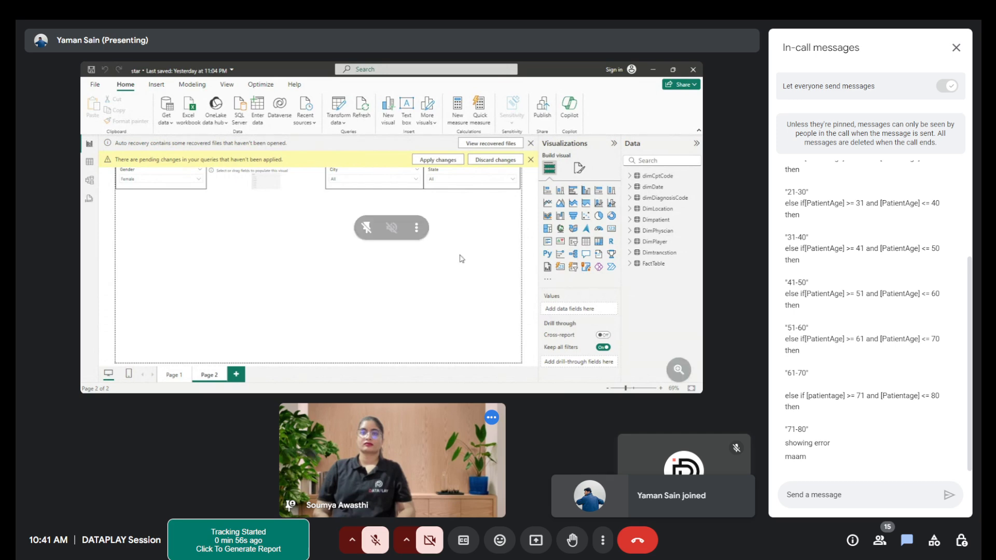
click(956, 48)
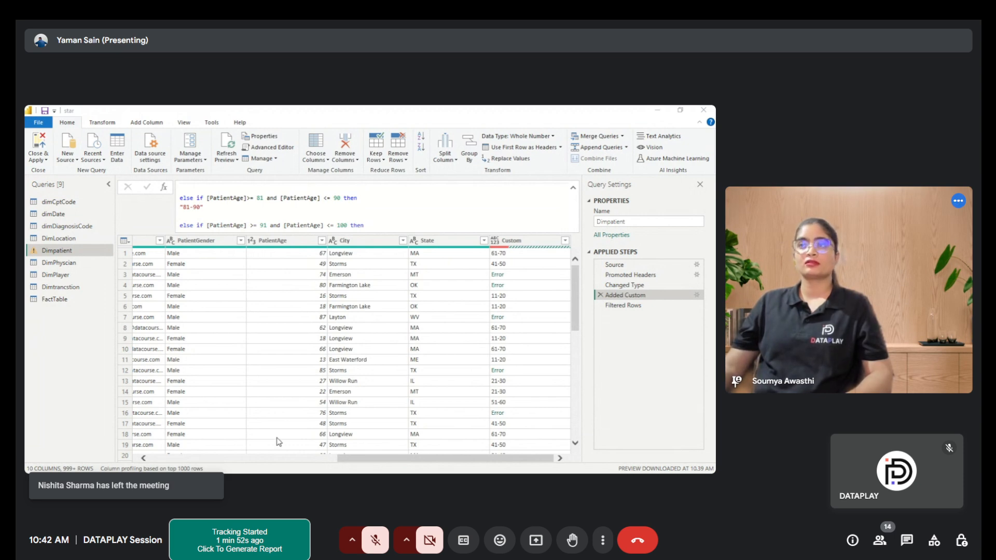
click(271, 415)
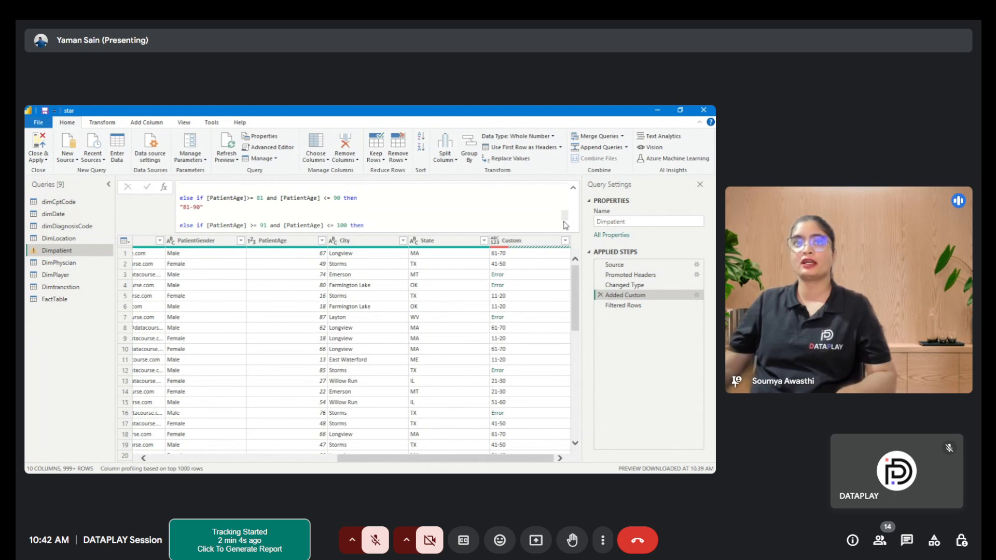
click(530, 243)
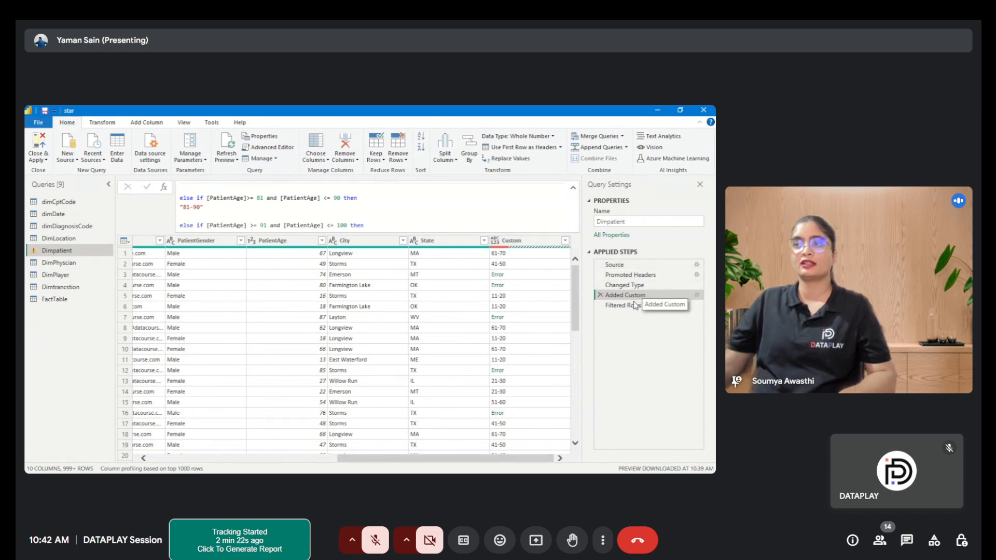
- Open the Added Custom step of Dimpatient and review its age-group if-else formula, then close the Custom Column dialog
click(697, 294)
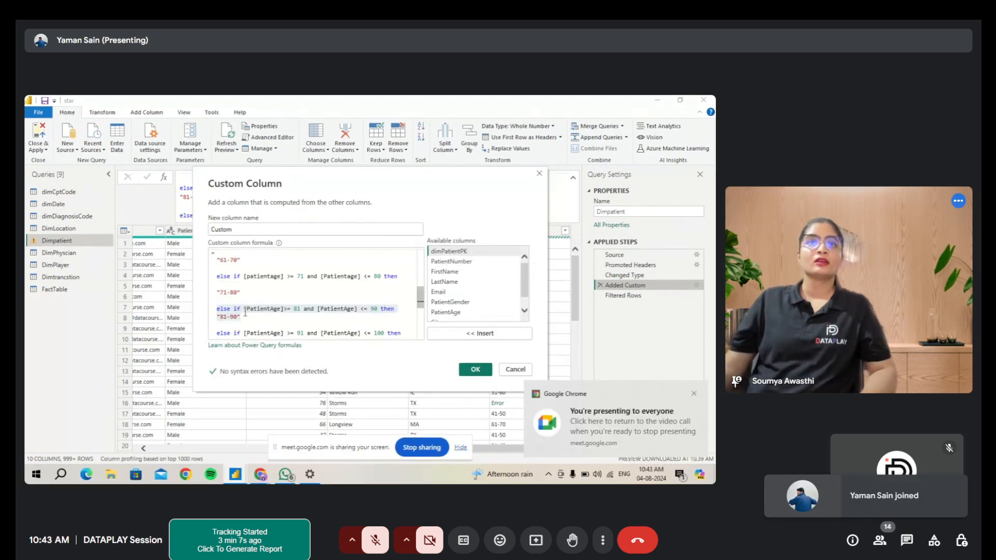
drag(216, 308, 252, 315)
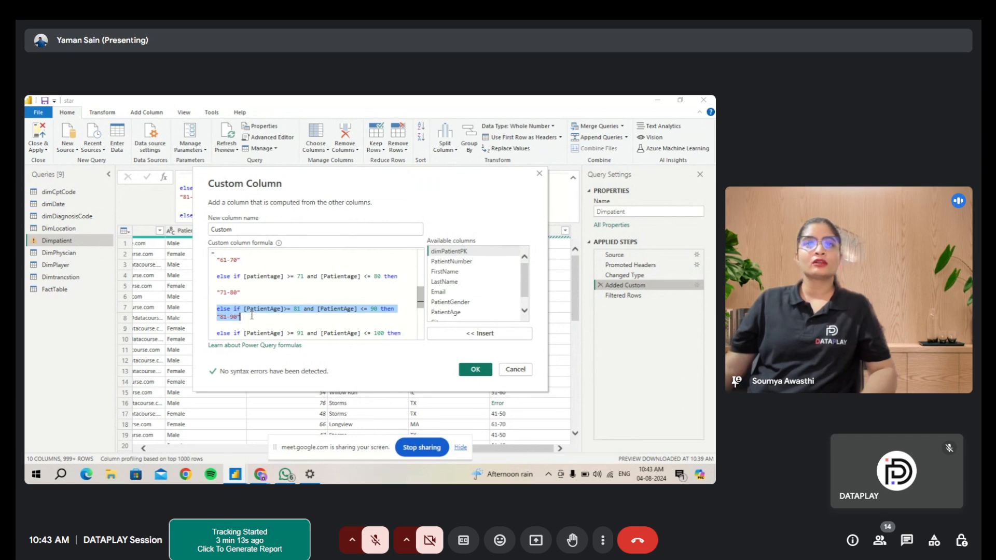
drag(323, 178, 233, 118)
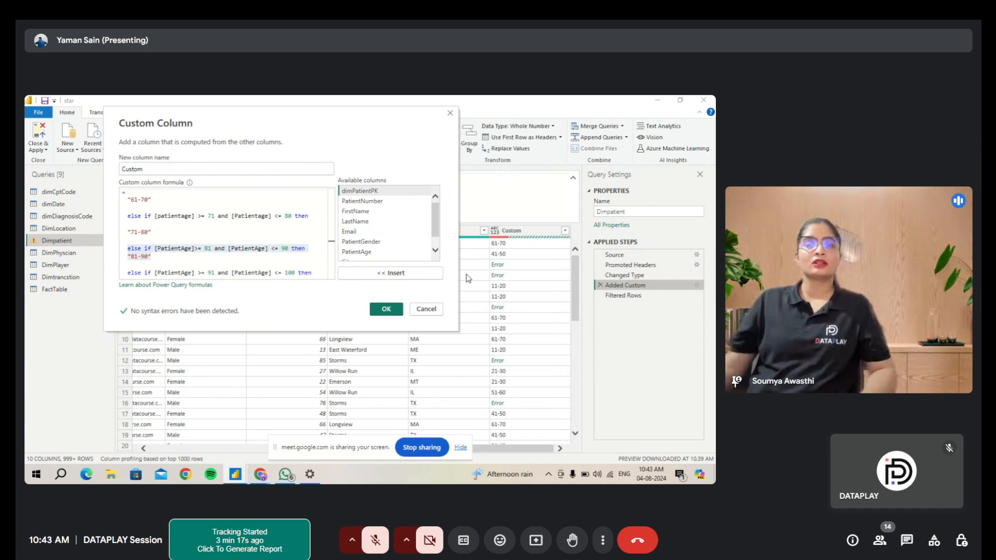
scroll(231, 246, down, 3)
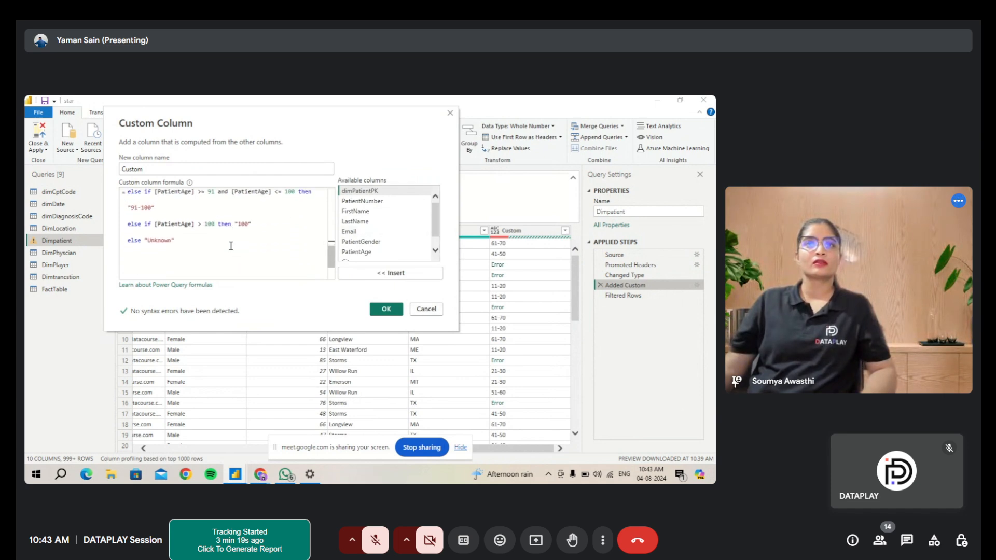
scroll(231, 246, up, 1)
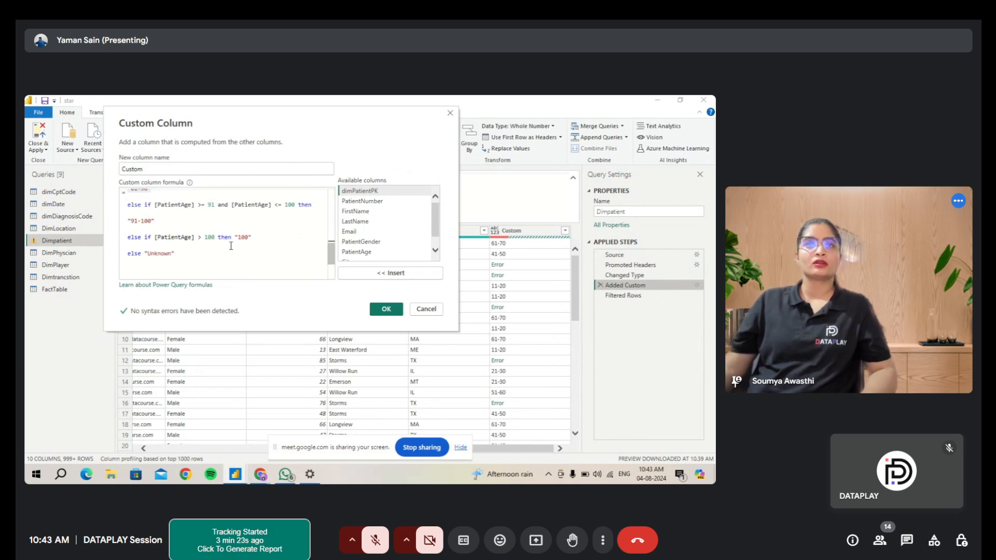
scroll(231, 246, up, 1)
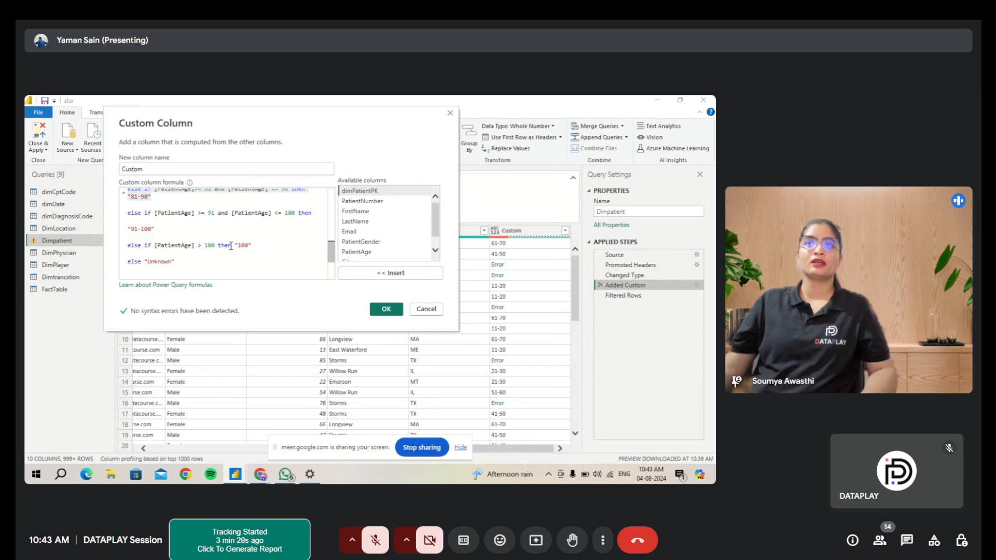
click(450, 114)
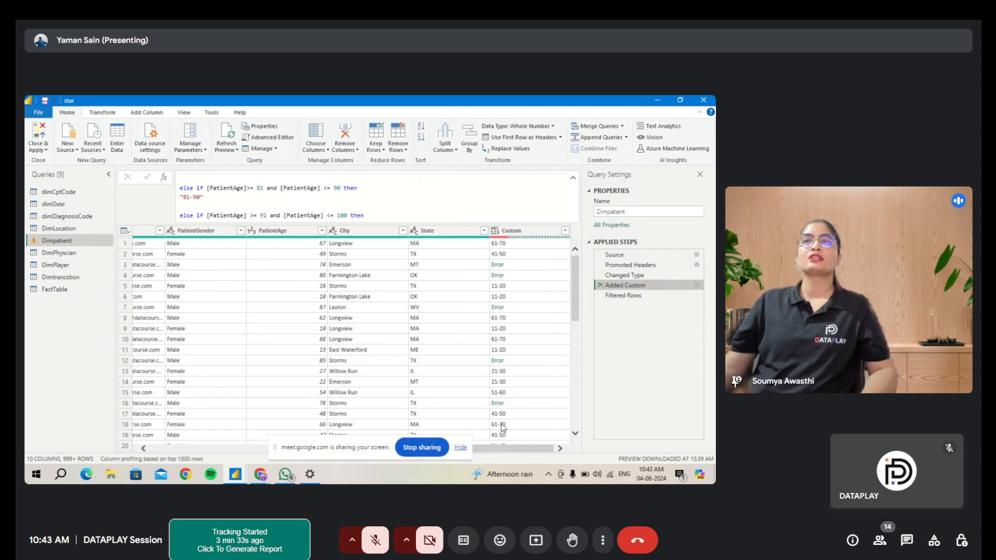
- Inspect the Custom column's values and error cells row by row, scrolling through the Dimpatient preview
click(496, 269)
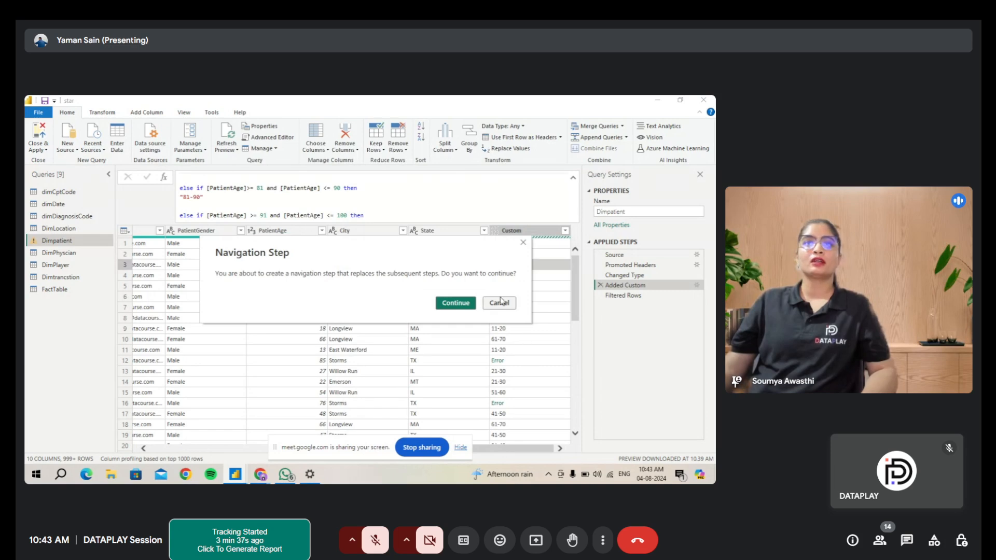
click(498, 304)
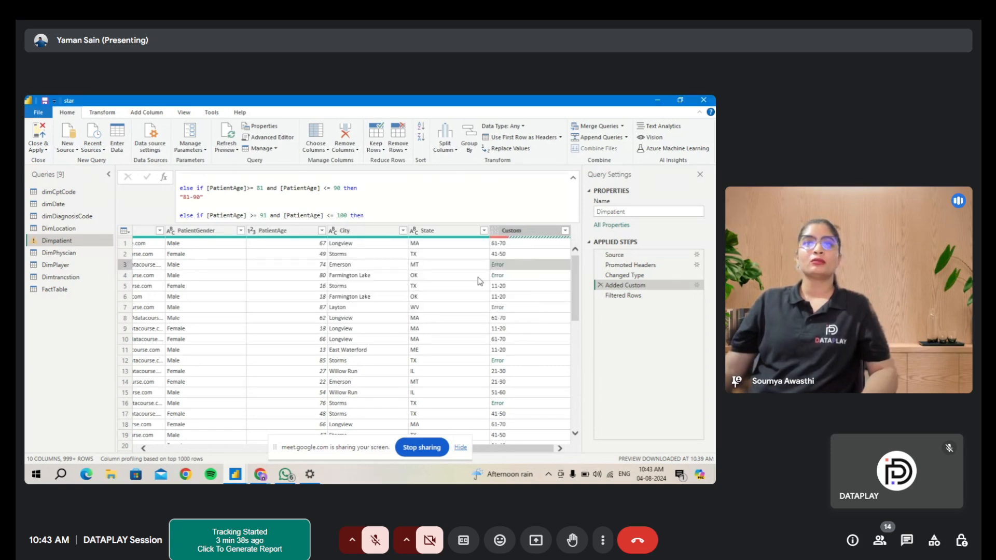
click(315, 266)
key(Right)
key(Right)
key(Right)
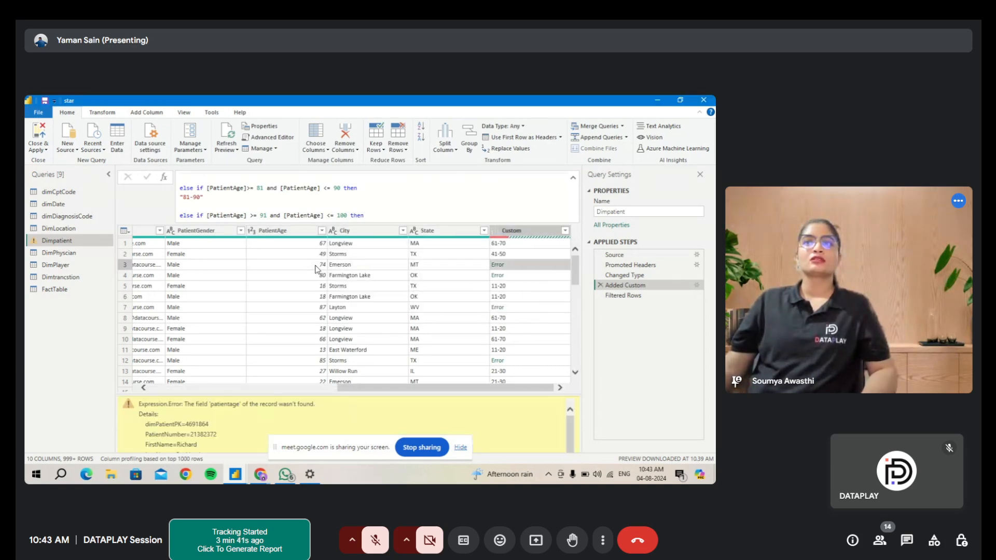
key(Down)
key(Down)
key(Down)
key(Down)
key(Down)
key(Down)
key(Down)
key(Down)
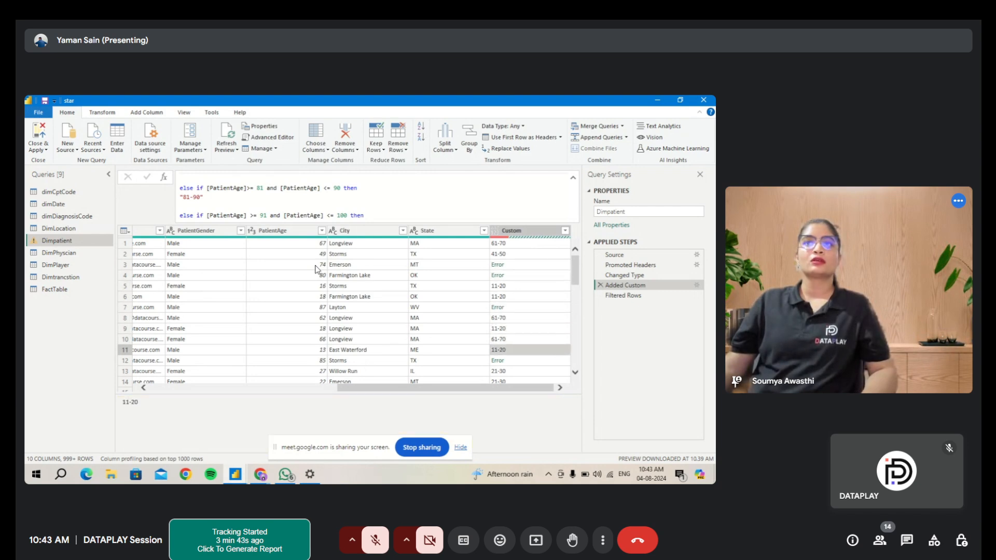
key(Down)
key(Down)
key(Down)
key(Down)
key(Down)
key(Down)
scroll(452, 378, down, 11)
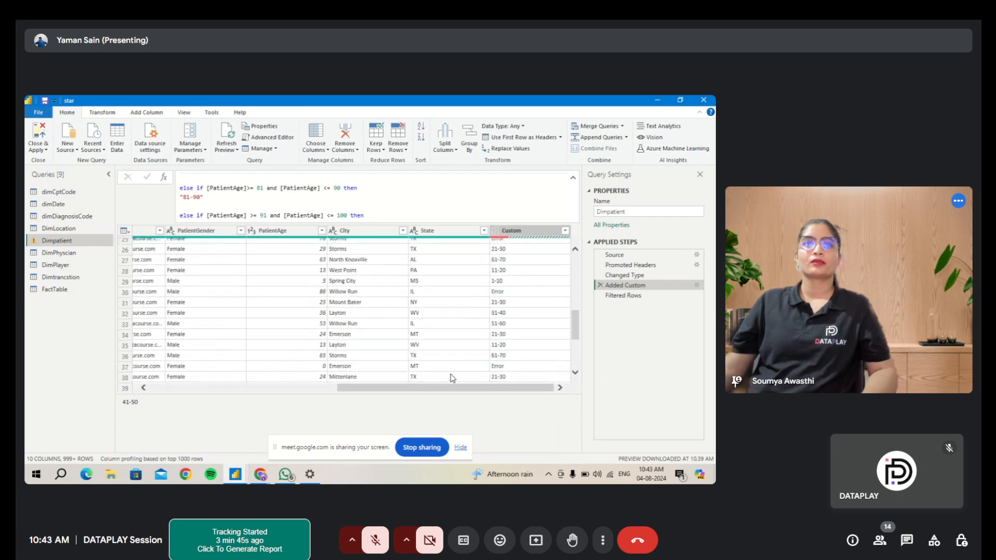
scroll(452, 378, down, 10)
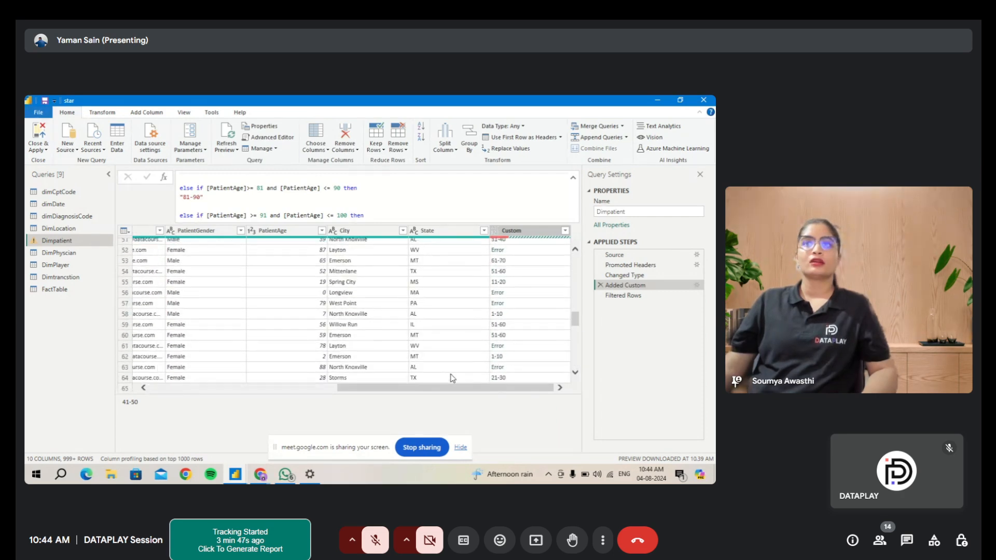
scroll(453, 378, up, 20)
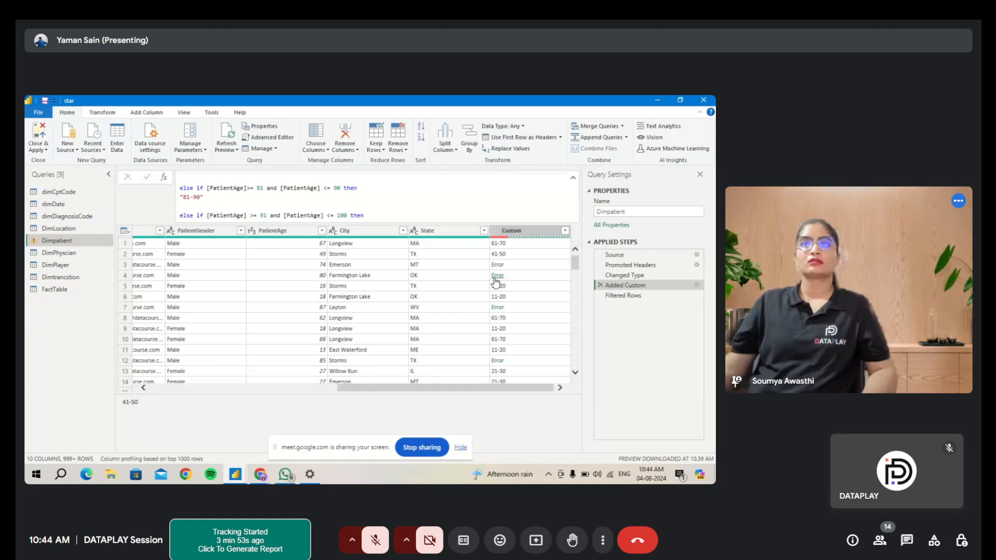
- Examine the distinct age-group values listed in the Custom column's filter without applying it
click(565, 231)
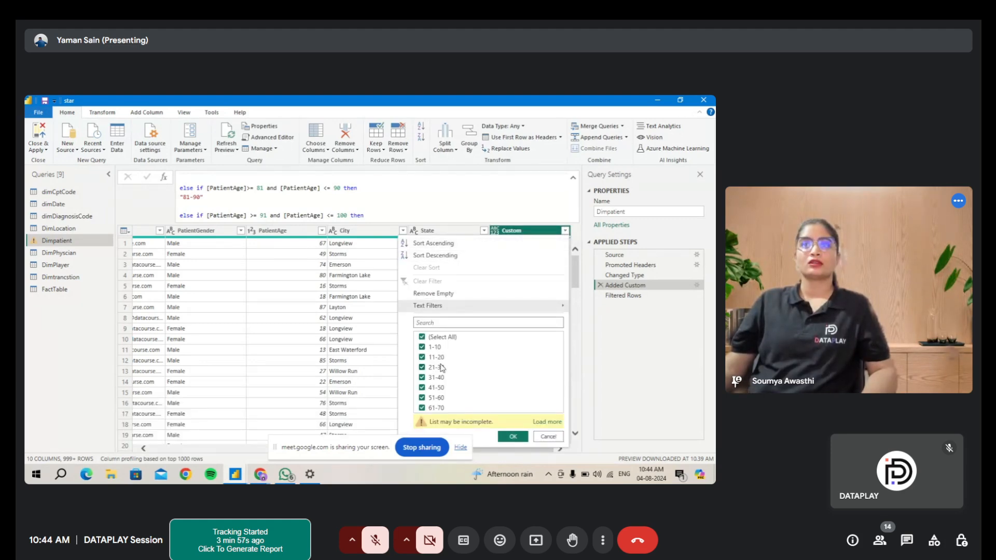
click(423, 340)
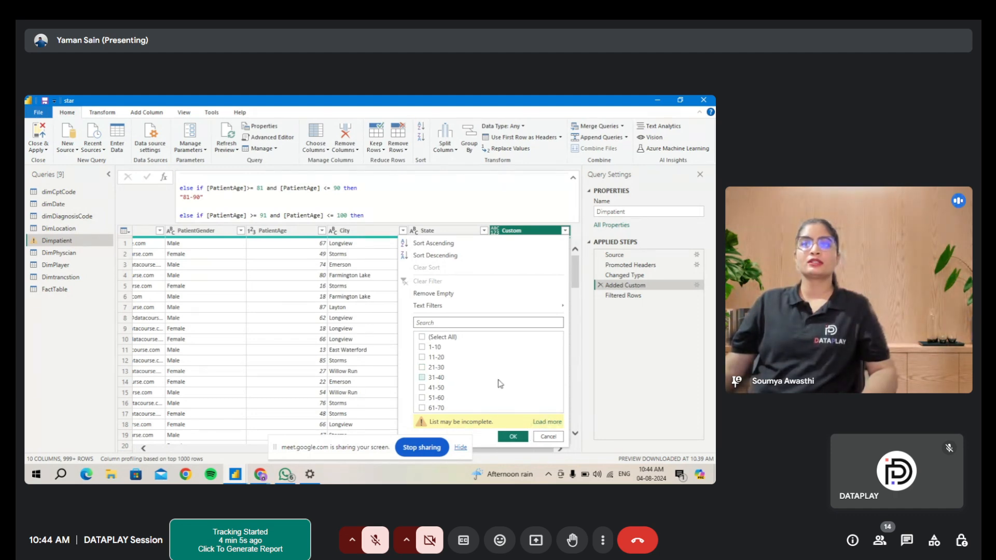
click(541, 426)
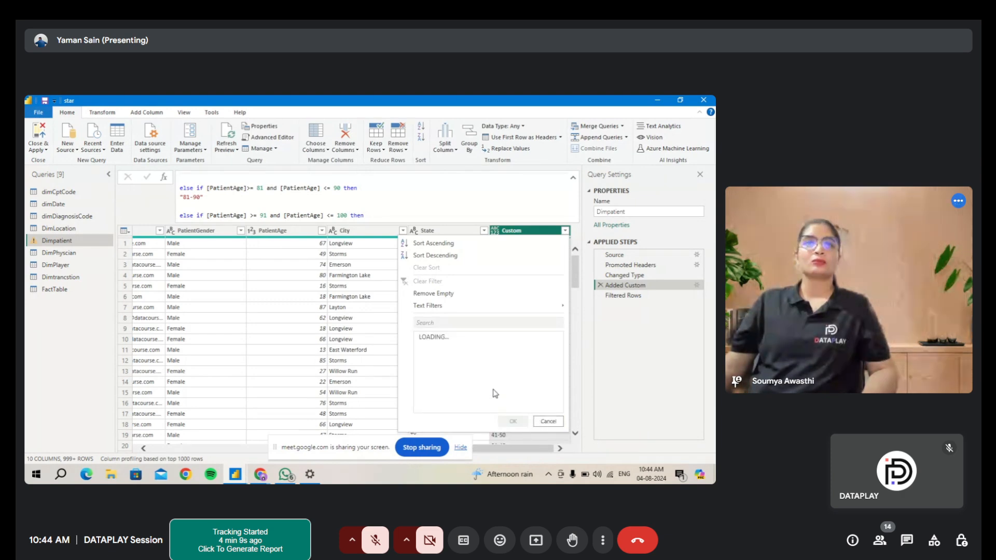
click(543, 418)
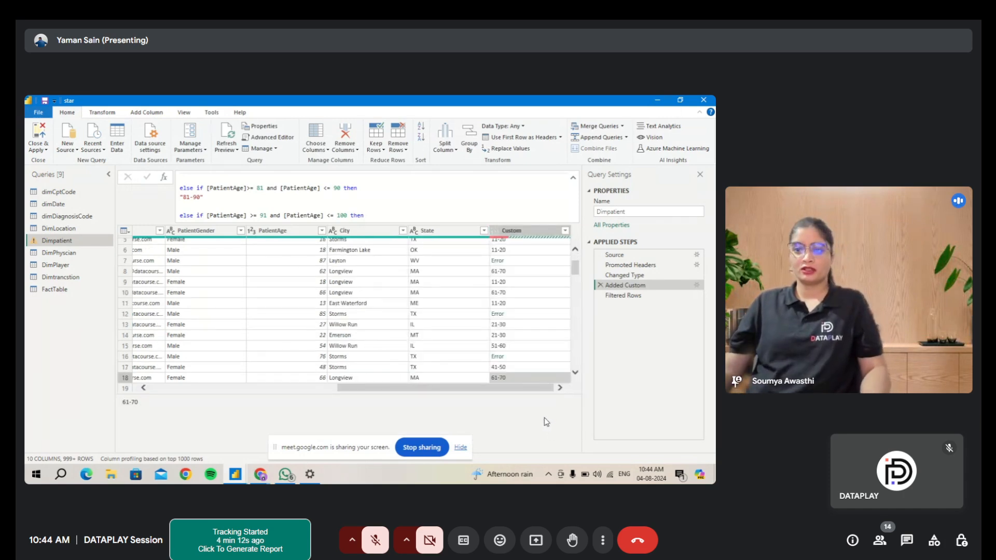
click(564, 230)
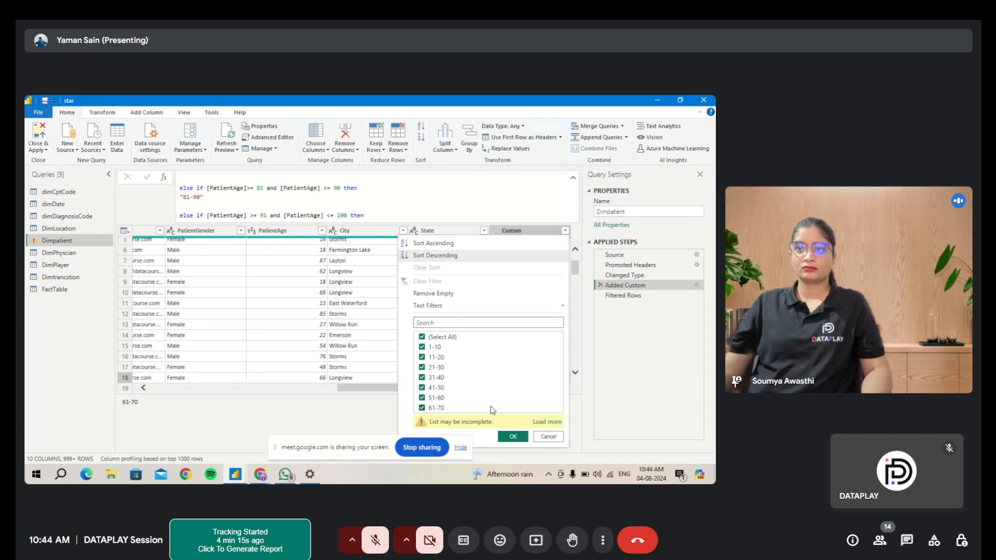
click(541, 438)
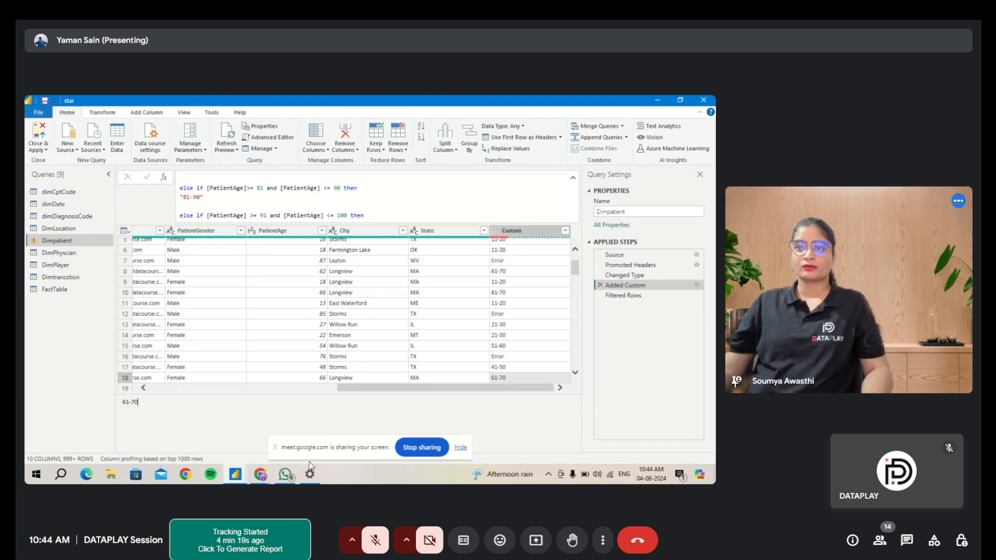
- Inspect a PatientAge cell and scroll through the age-group conditions in the formula bar
mouse_move(310, 473)
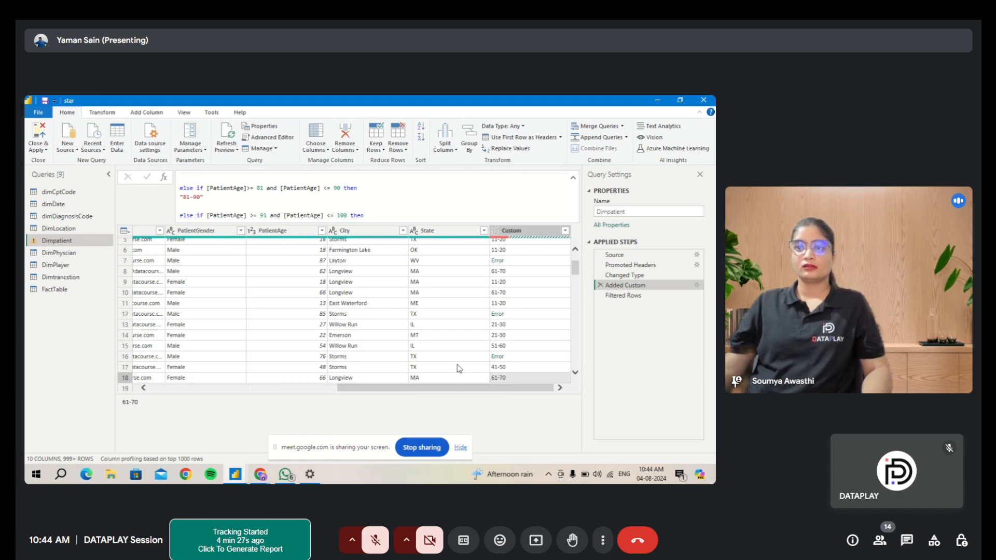
scroll(508, 299, up, 2)
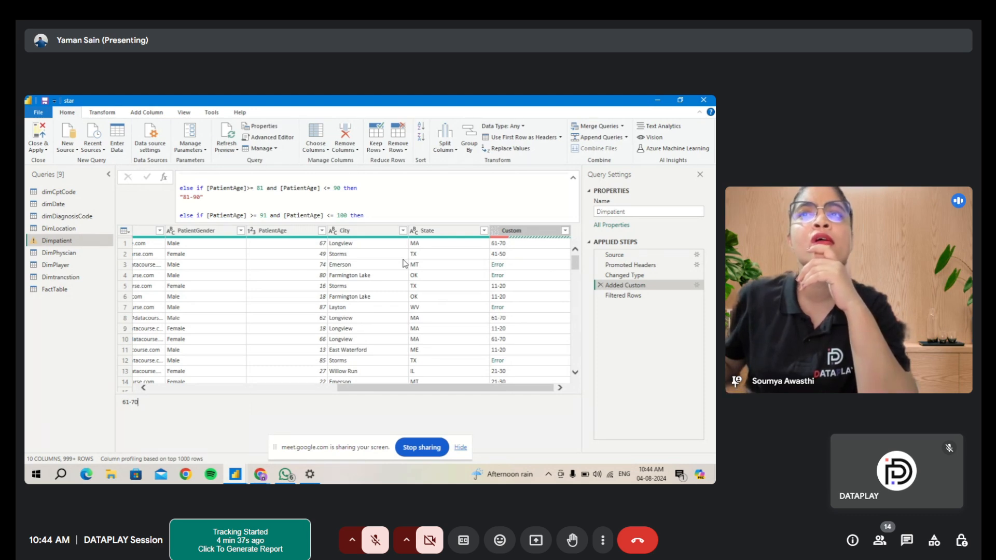
click(295, 271)
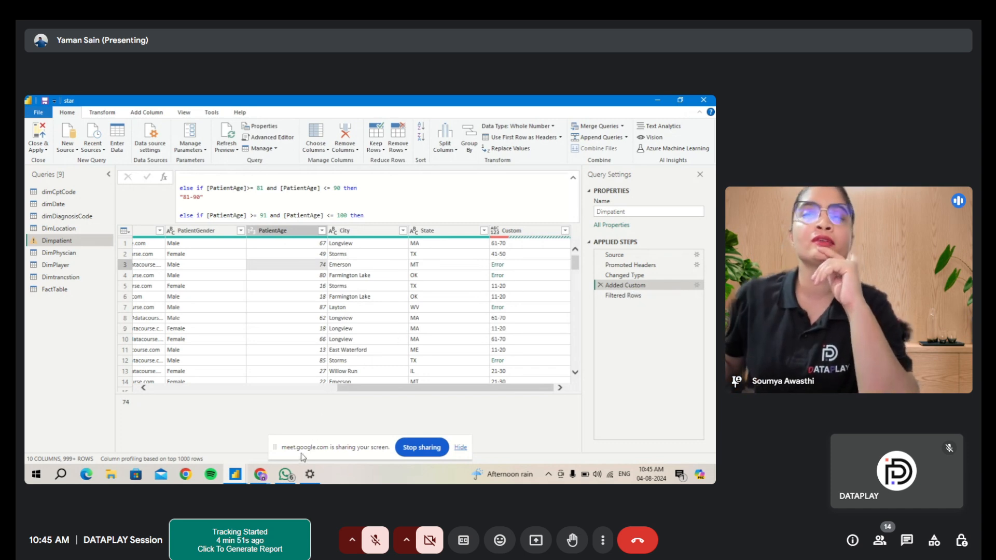
mouse_move(260, 482)
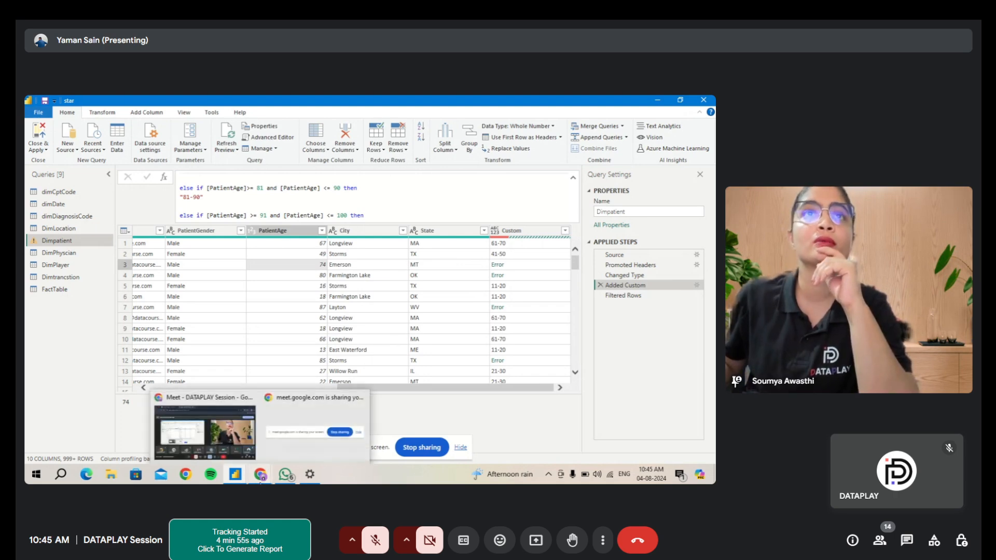
click(224, 427)
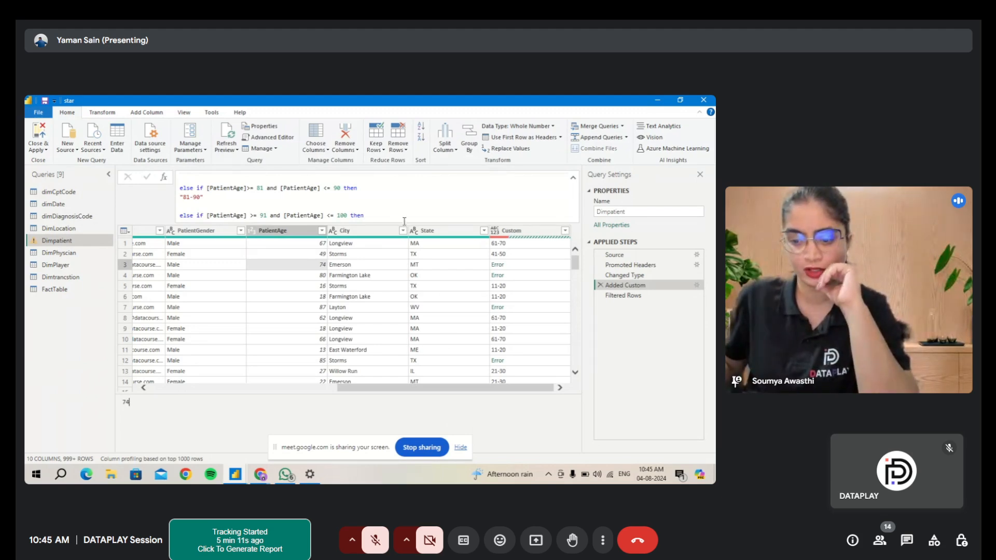
scroll(396, 207, up, 3)
scroll(395, 206, down, 1)
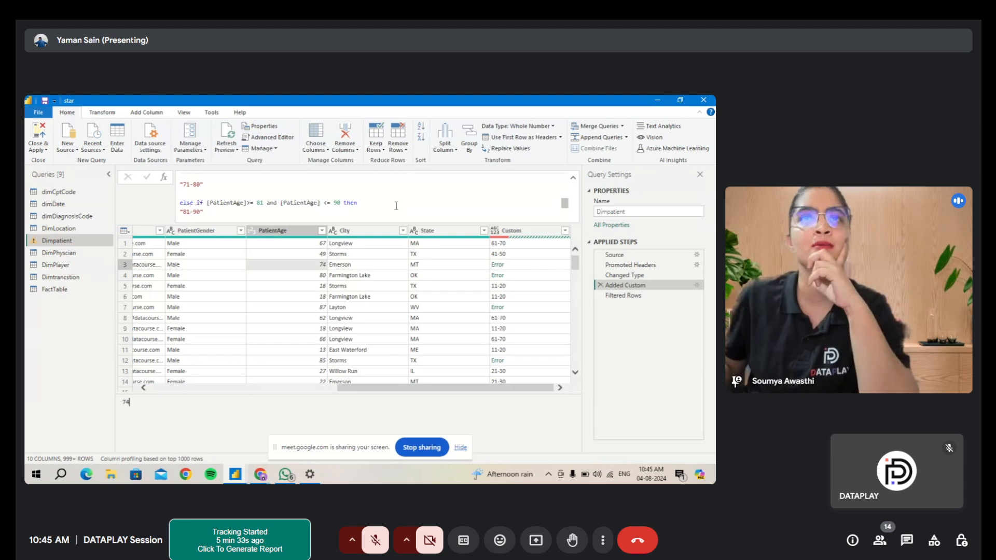
scroll(395, 206, up, 5)
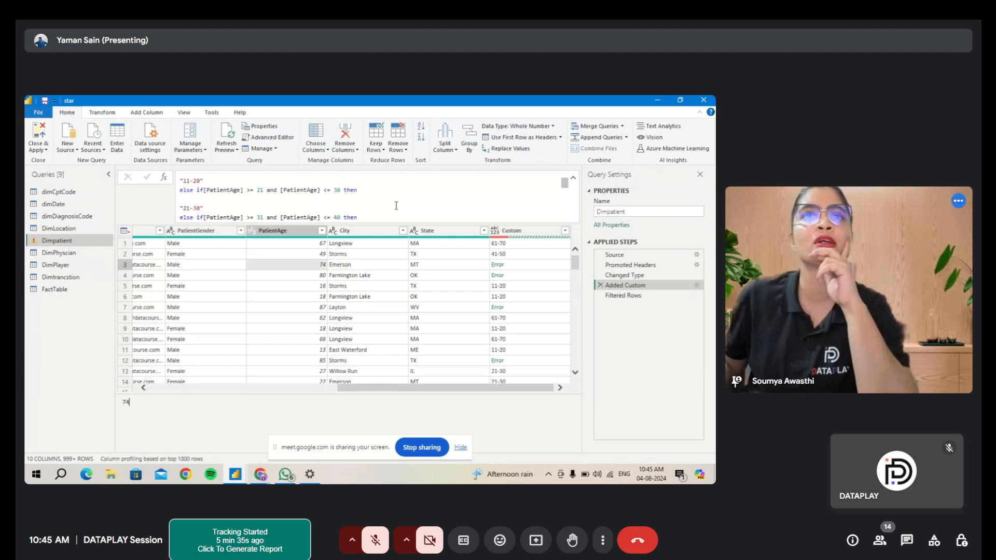
- Reopen the Added Custom step's Custom Column dialog to recheck the age ranges, then cancel it
click(696, 285)
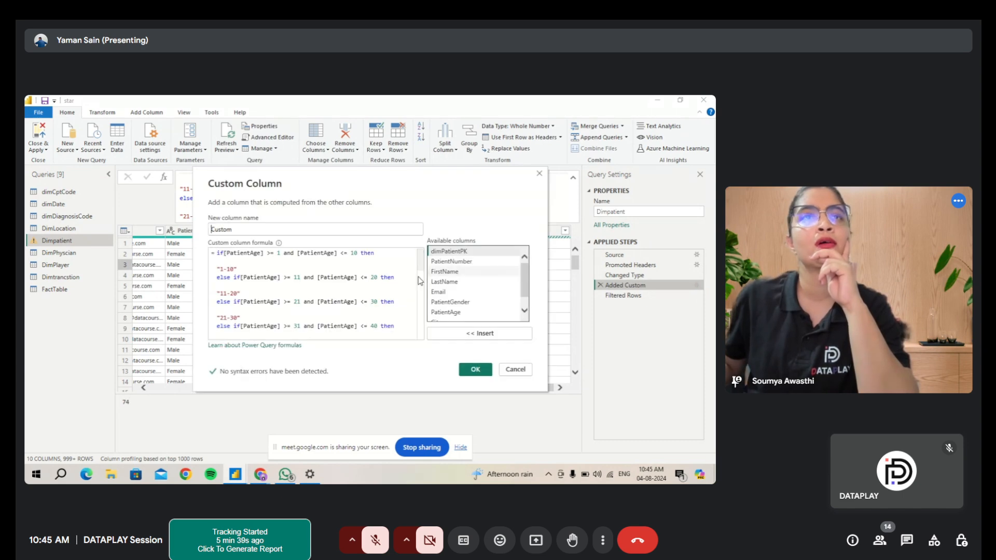
scroll(337, 293, down, 10)
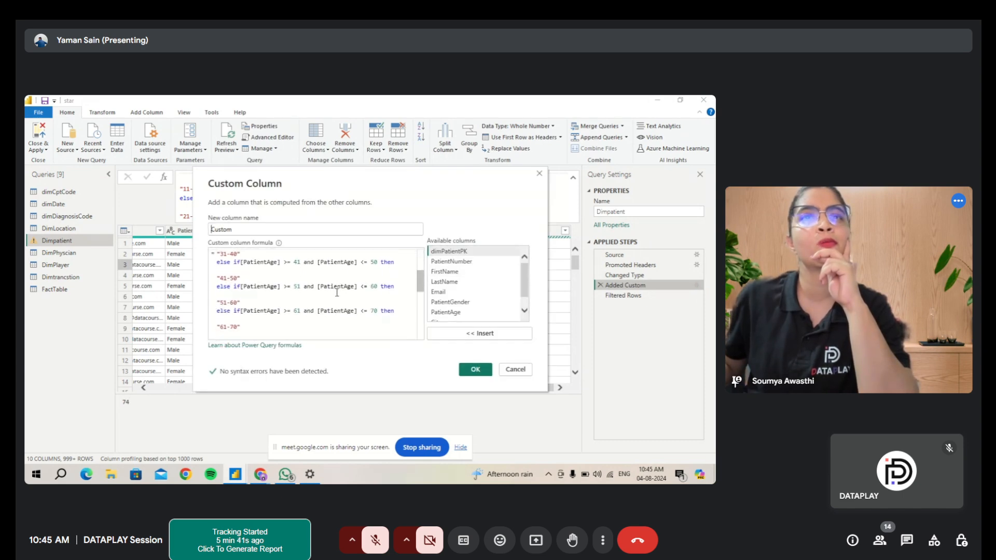
scroll(337, 292, up, 10)
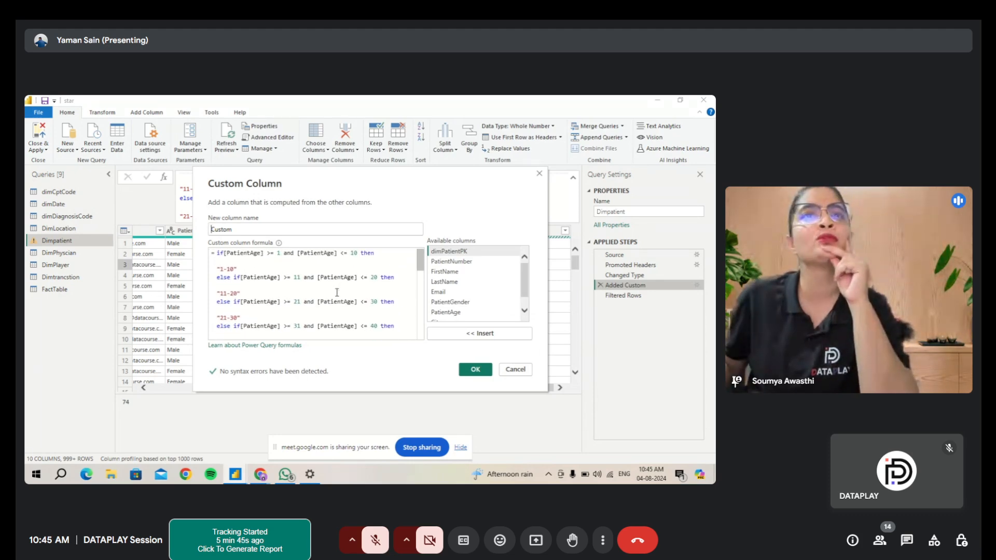
click(513, 373)
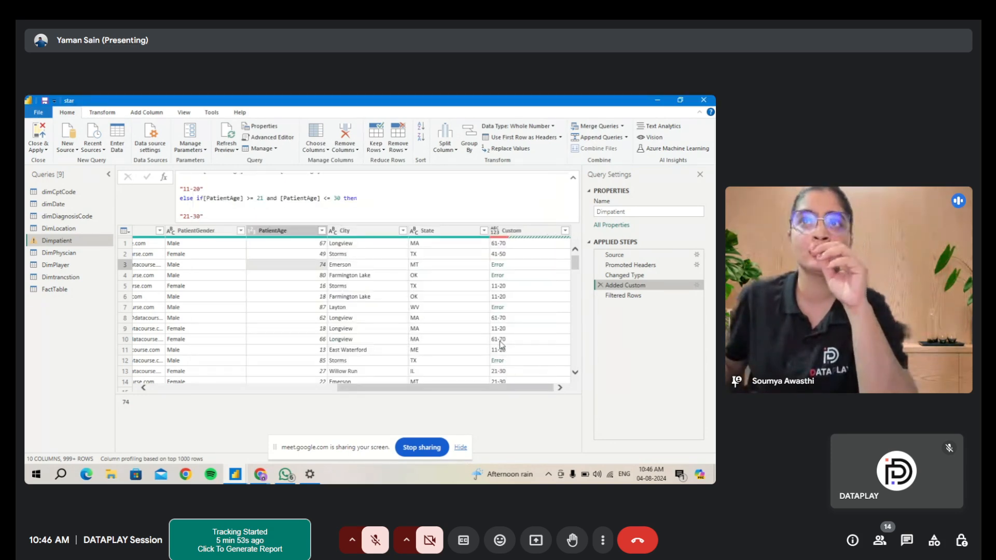
- Drill into the error cell in row 7 of the Custom column to view its error details
click(497, 309)
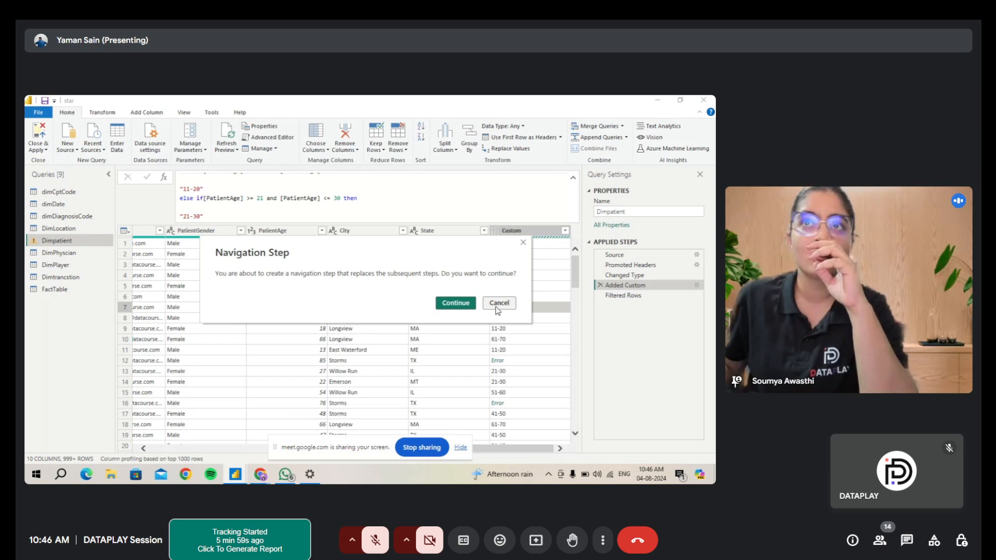
click(462, 303)
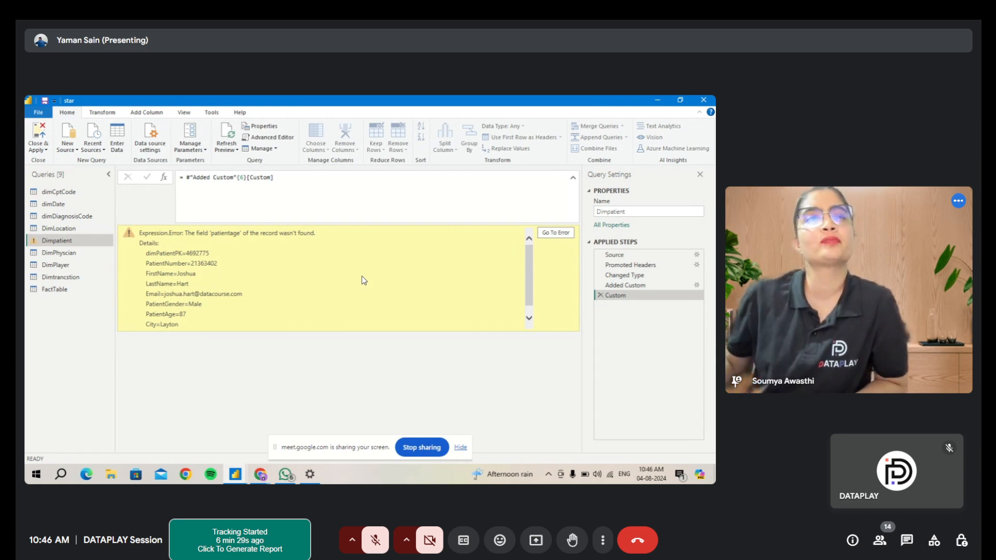
- Stop sharing the screen in the Google Meet call
mouse_move(237, 482)
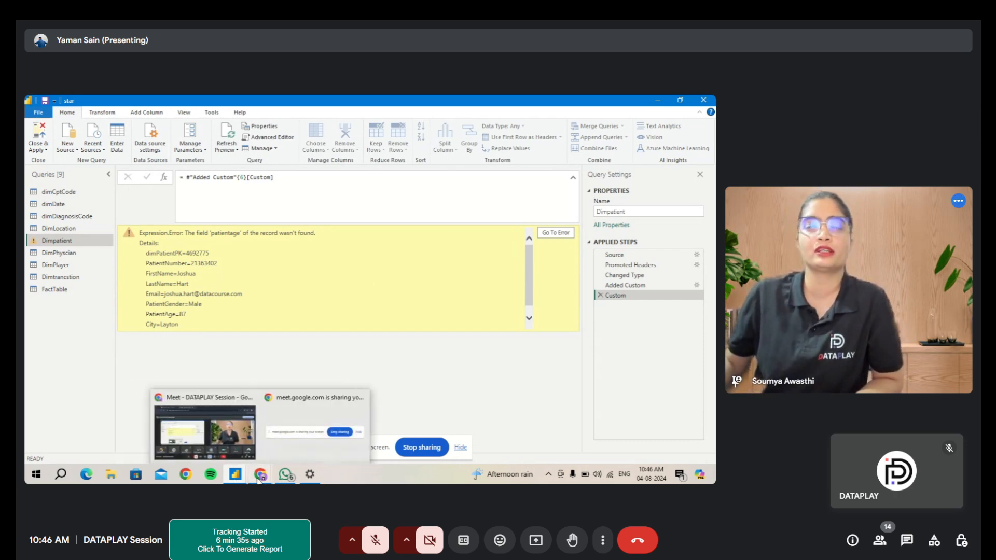
click(409, 447)
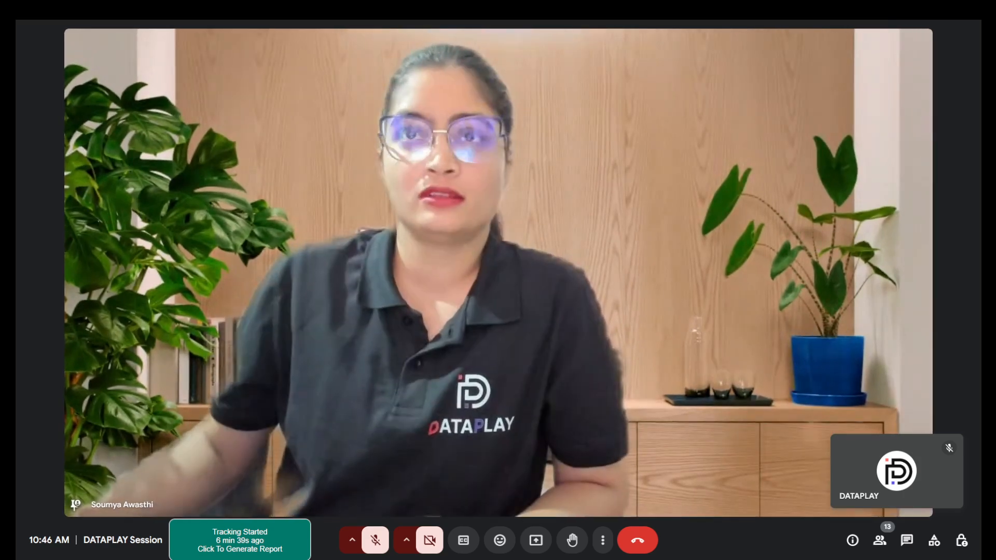
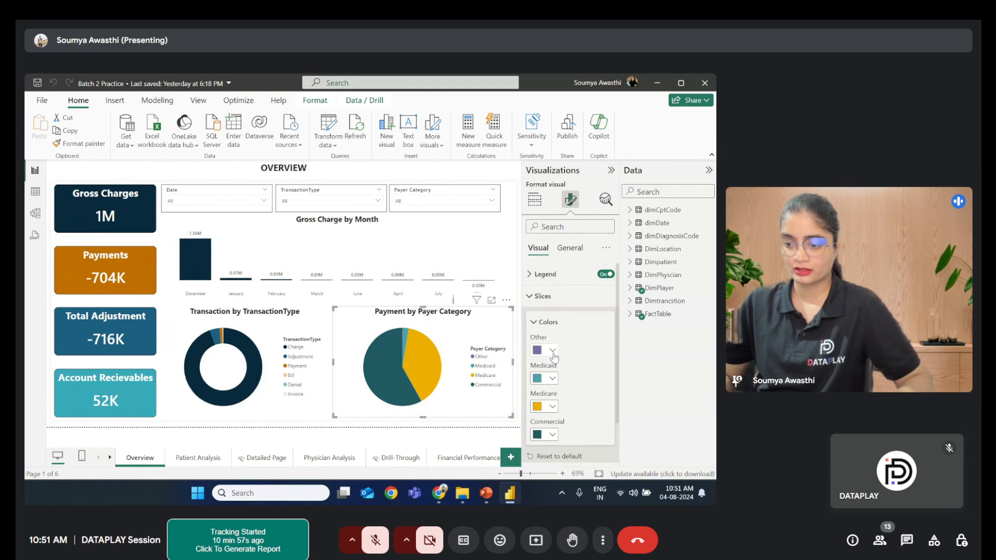
- Check the slice colour settings of the Payment by Payer Category pie chart on the Overview page
click(553, 351)
click(594, 367)
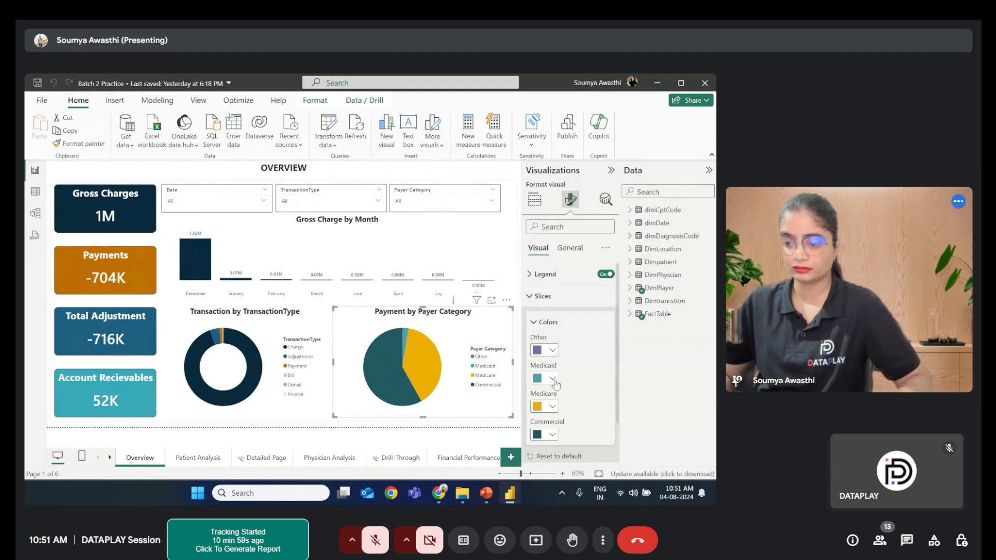
click(553, 379)
click(585, 381)
click(552, 407)
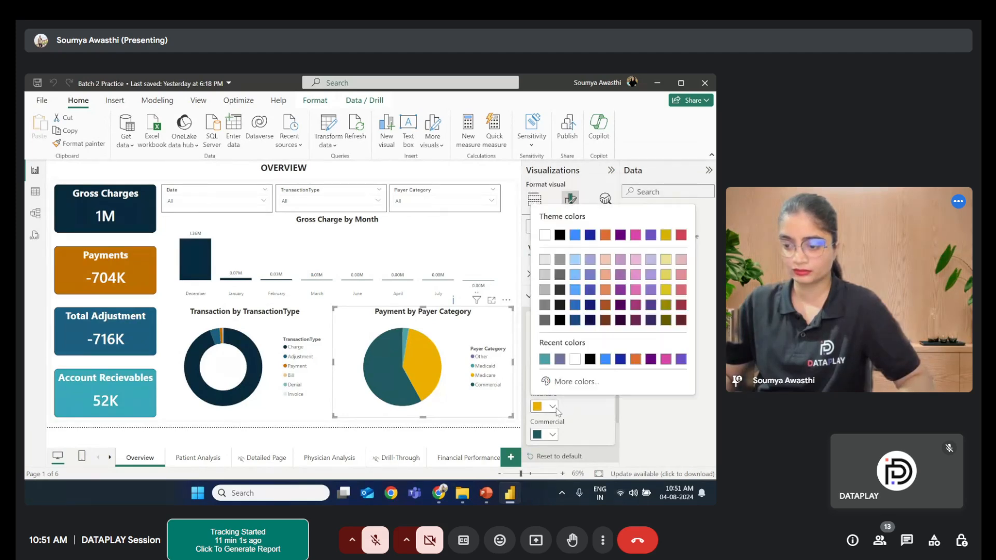
click(553, 434)
click(552, 435)
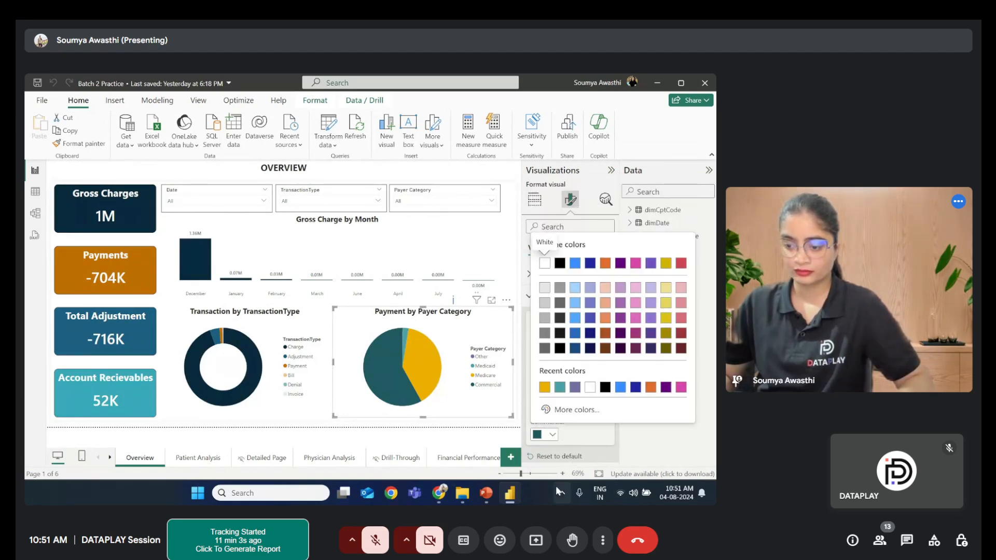
click(491, 463)
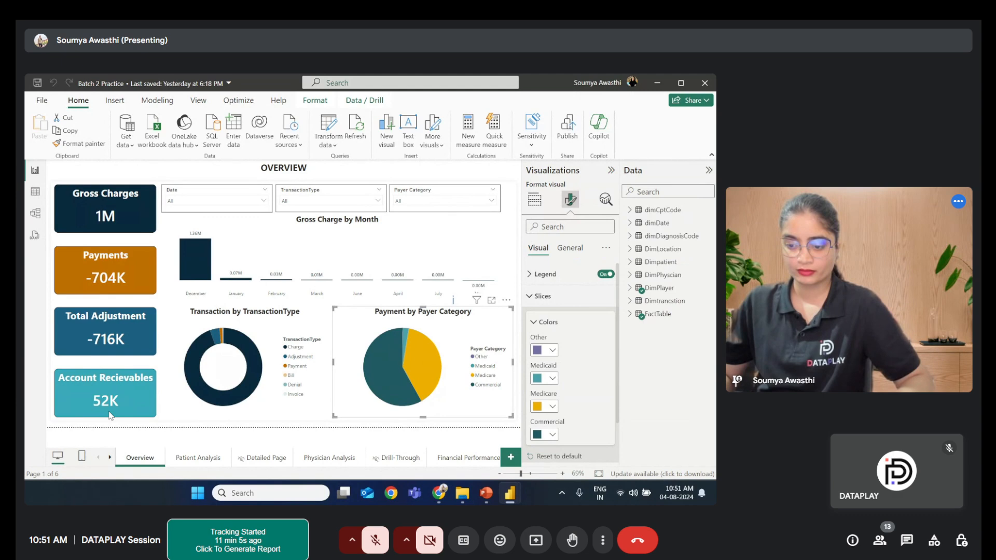
- On the Financial Performance page, recolour the Payment by Payer Name treemap's Other category to the lavender used on Overview
click(469, 460)
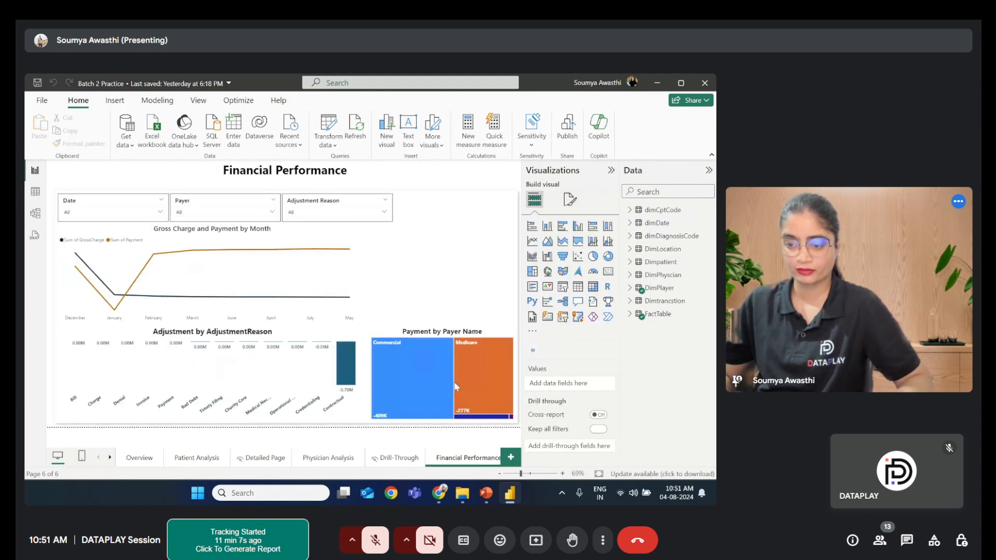
click(461, 329)
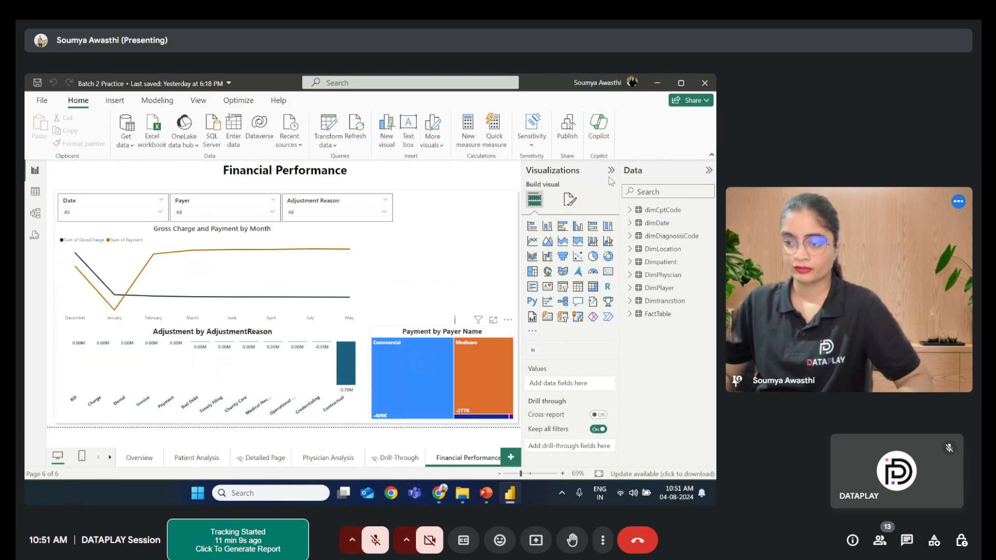
click(569, 200)
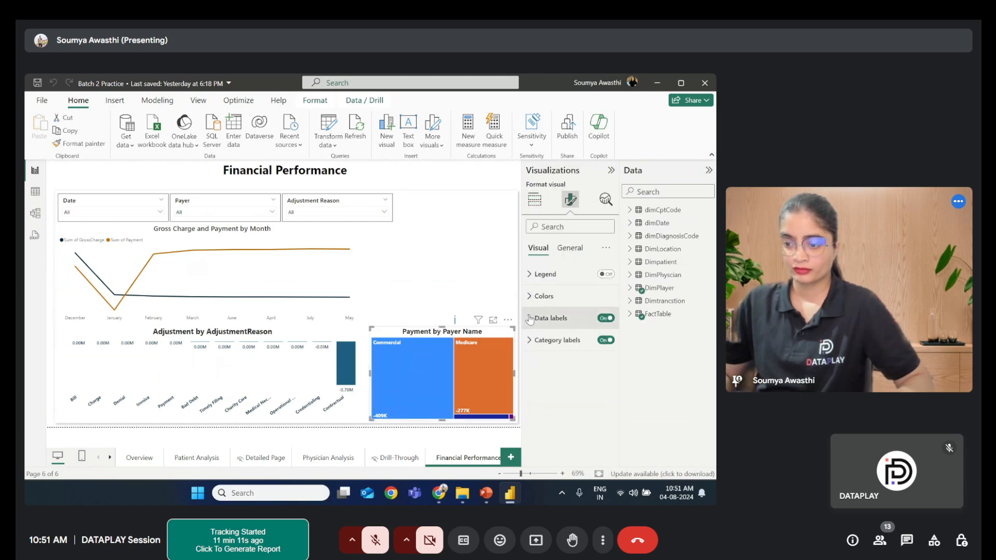
click(537, 299)
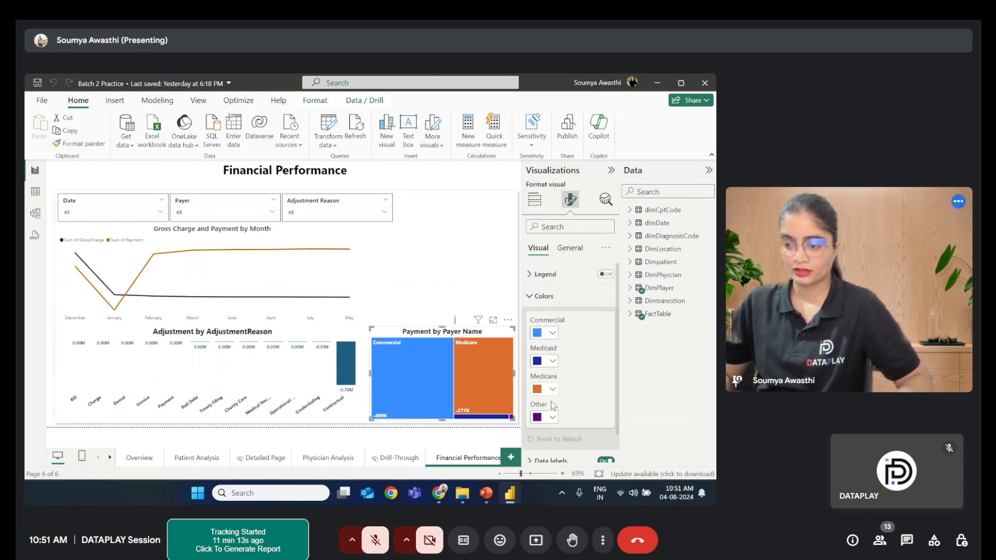
click(552, 418)
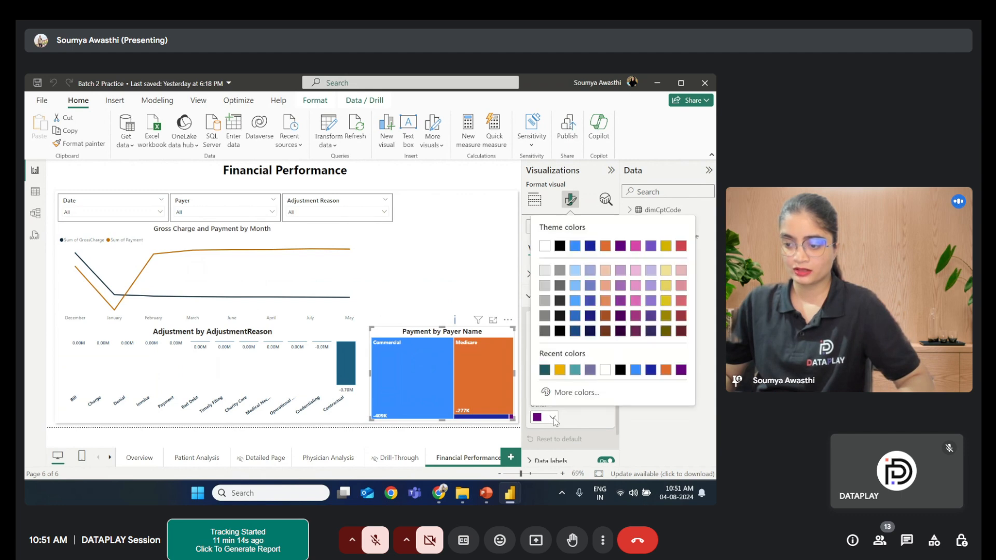
click(589, 370)
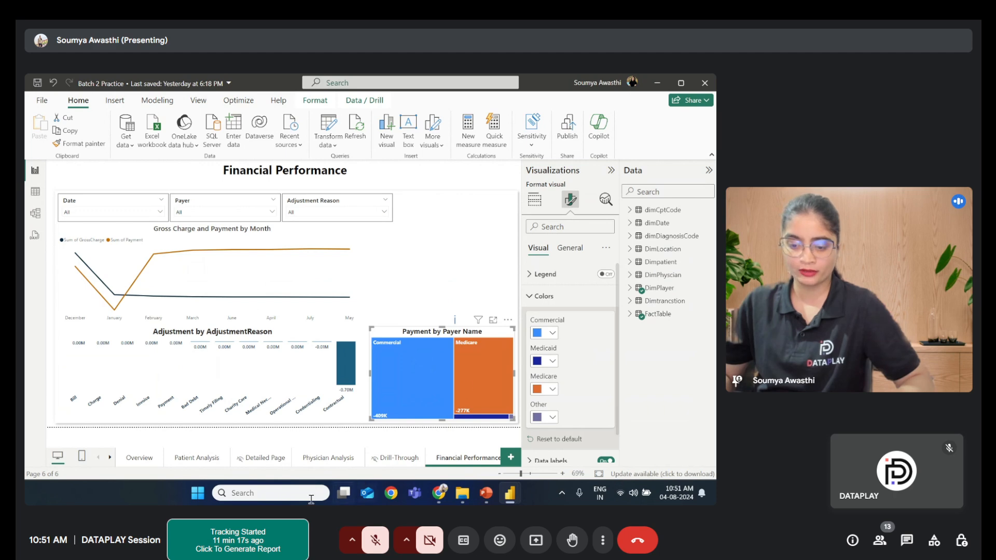
- Compare with the Overview pie chart and set the treemap's Medicaid colour to teal #3AA1A6
click(140, 458)
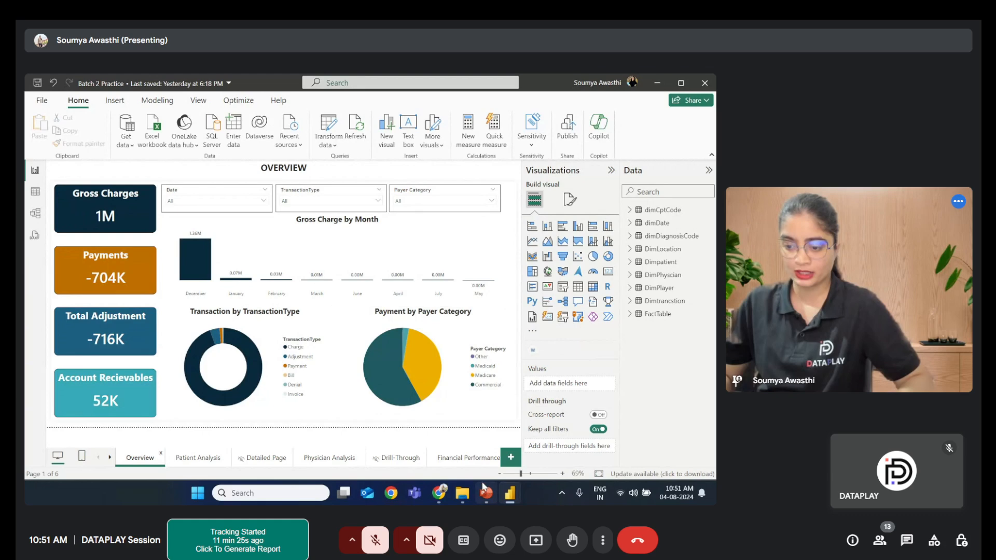
click(469, 458)
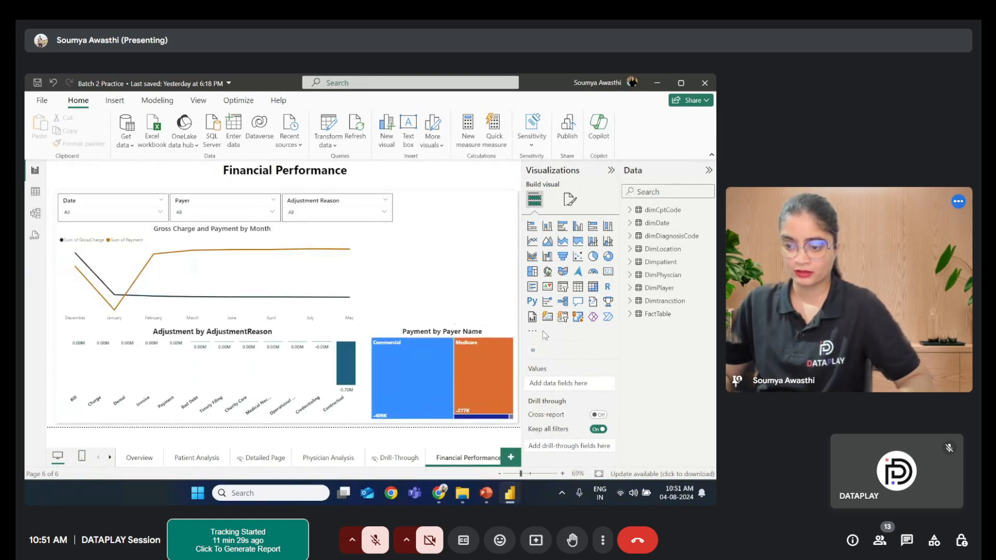
click(568, 198)
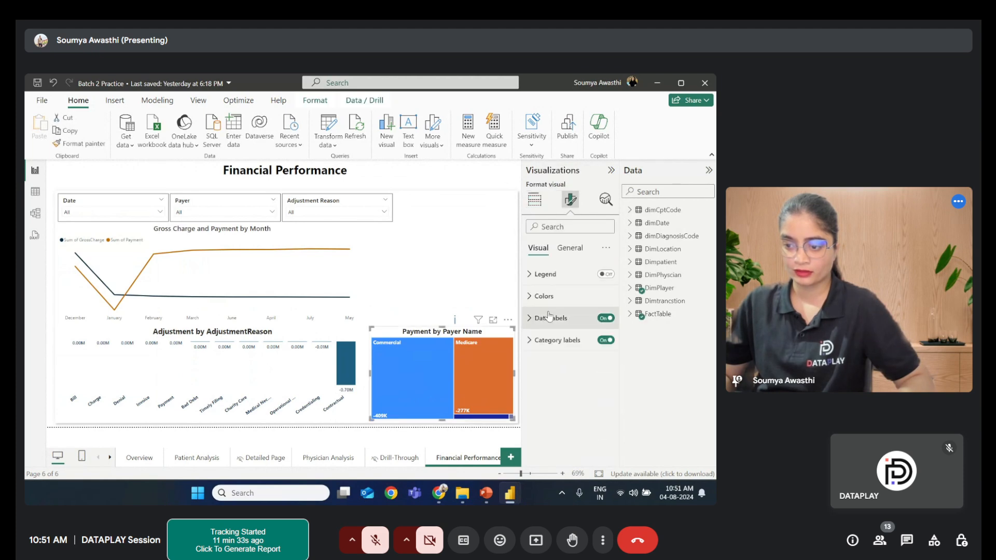
click(544, 296)
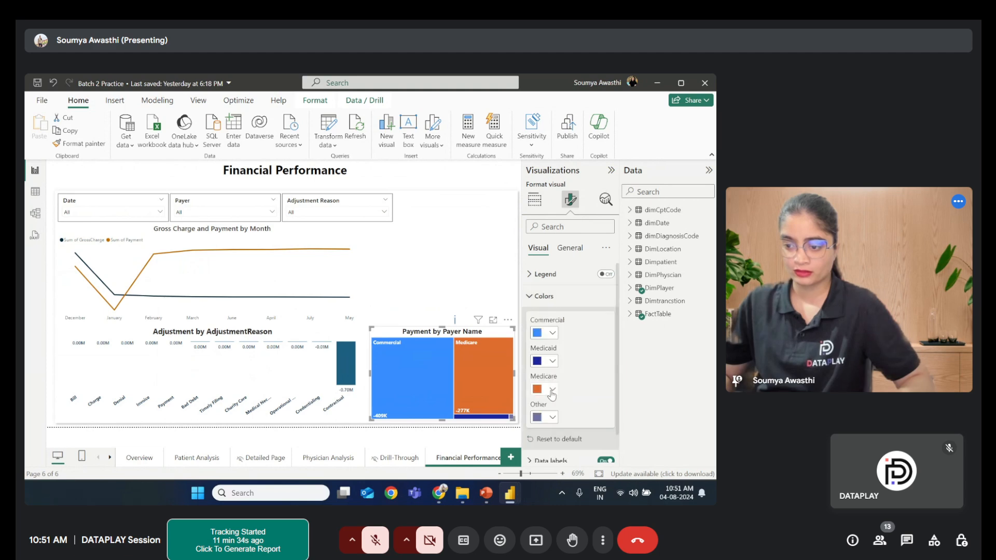
click(553, 361)
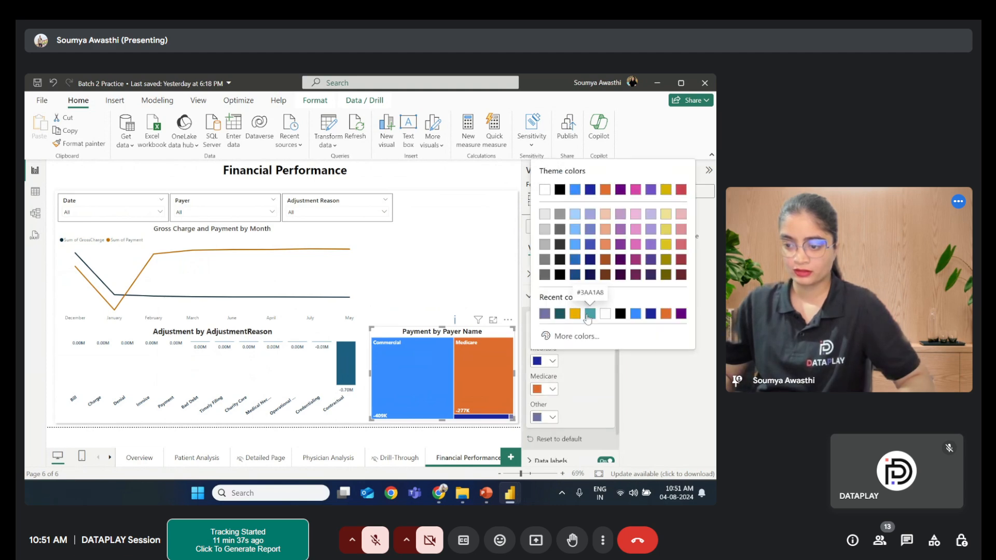
click(589, 313)
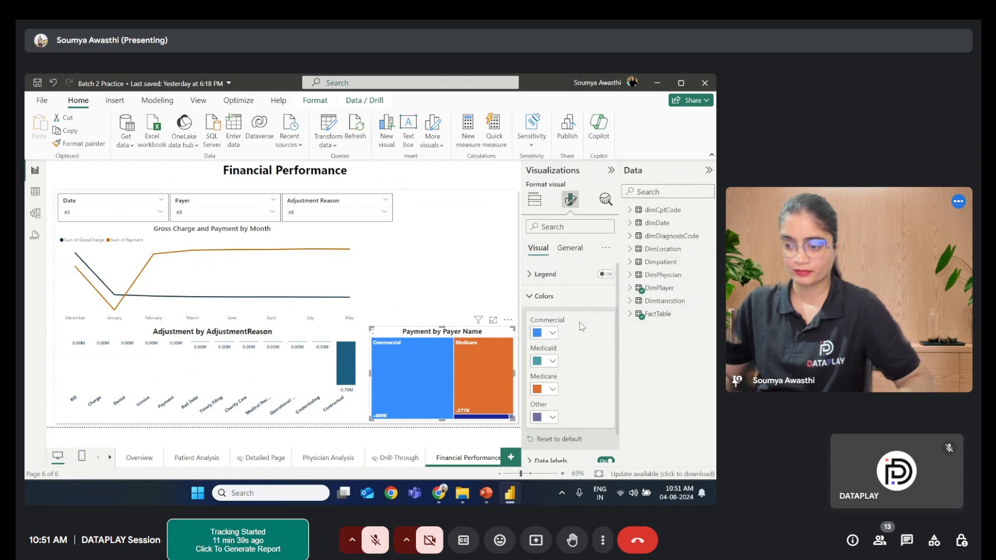
- Compare with the Overview page again and recolour the treemap's Medicare category yellow and its Other category dark teal
click(136, 459)
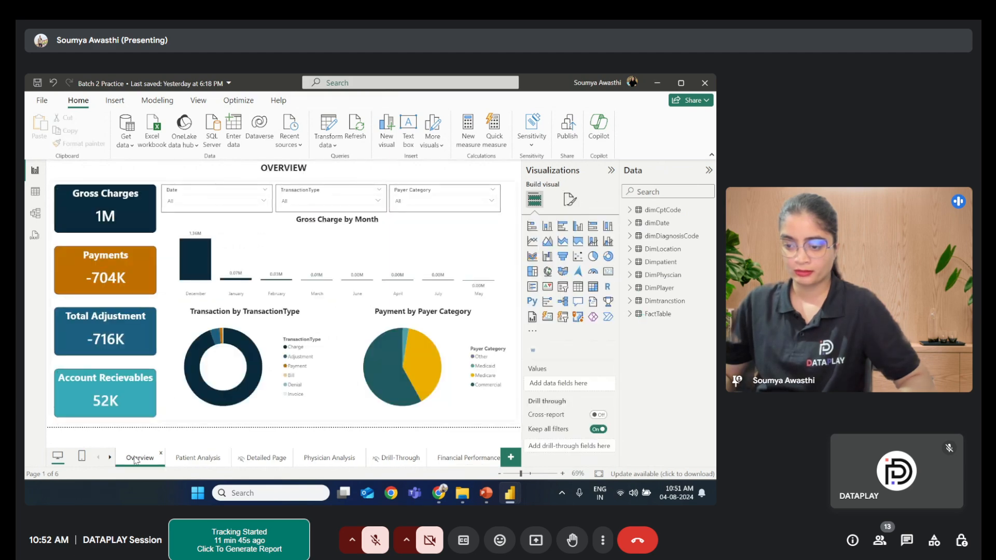
click(458, 458)
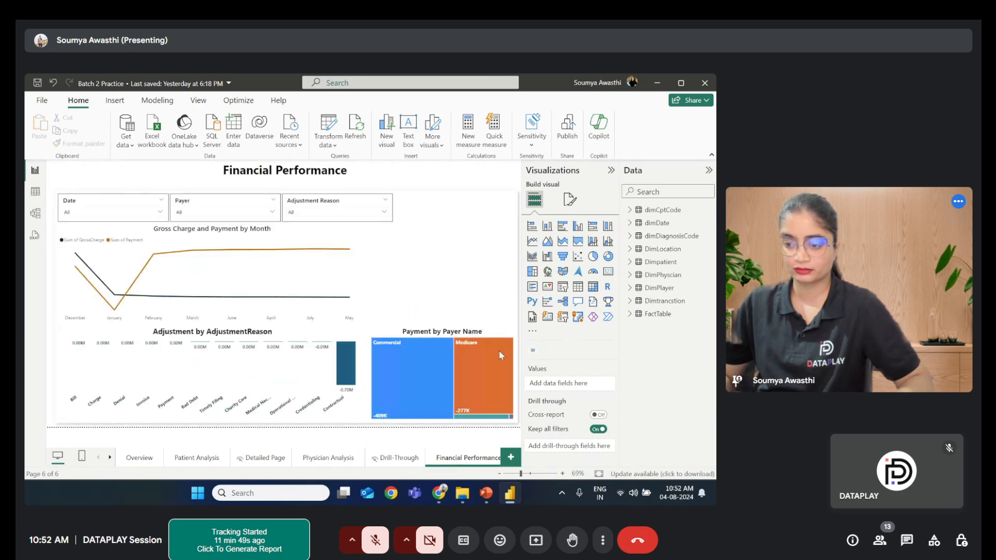
click(482, 363)
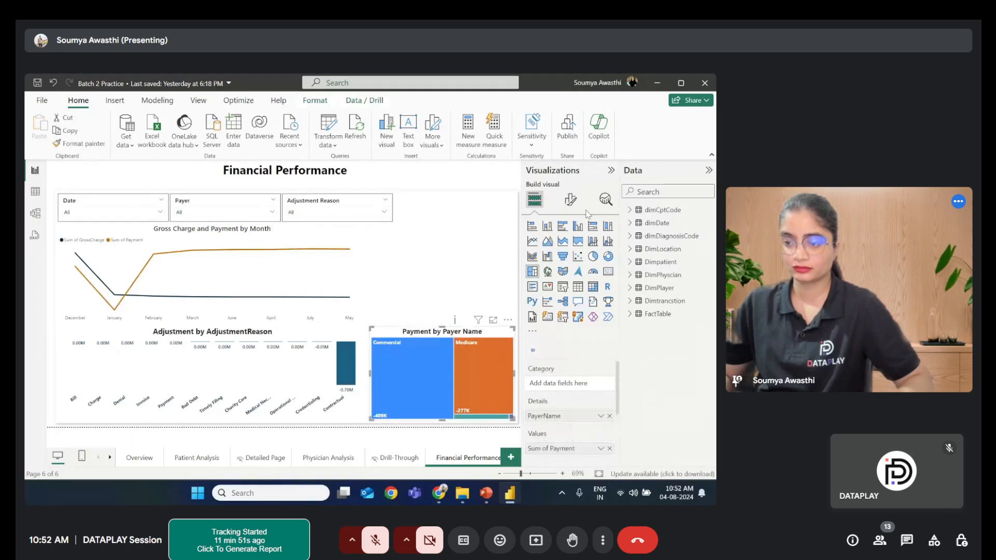
click(571, 200)
click(544, 295)
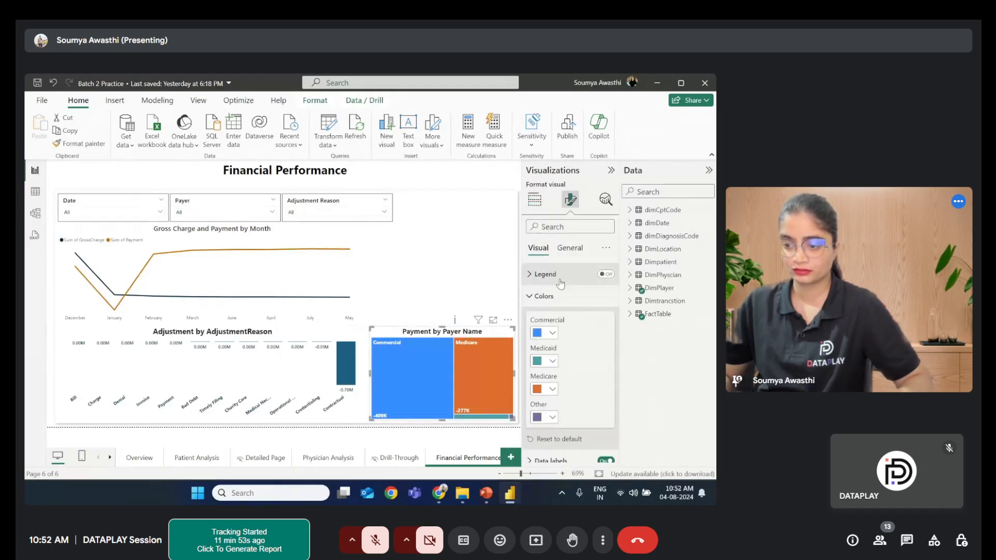
click(553, 390)
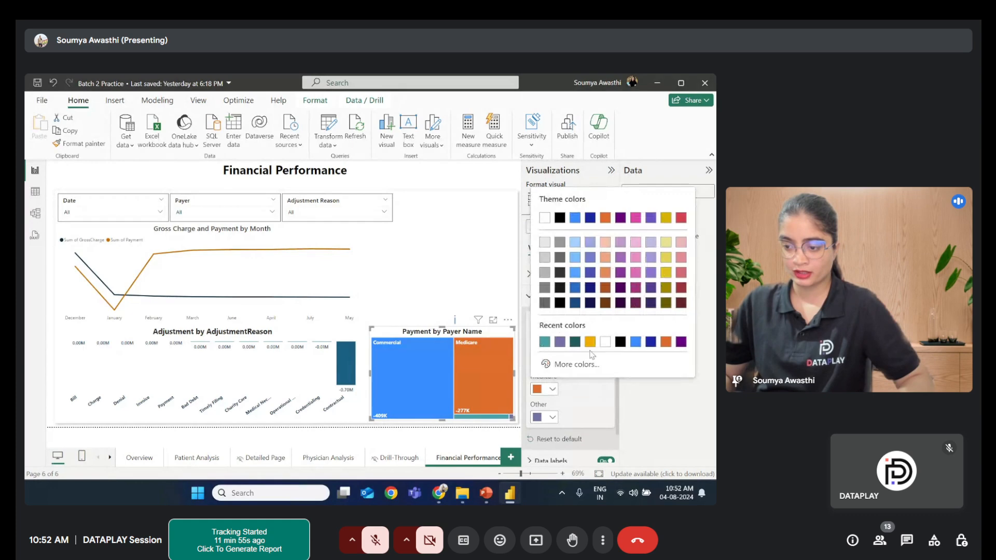
click(593, 346)
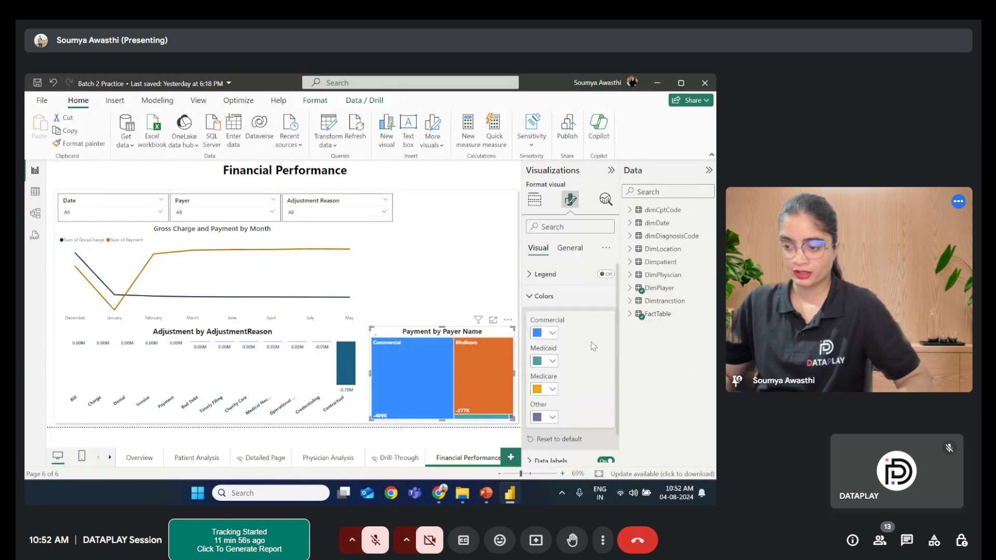
click(550, 417)
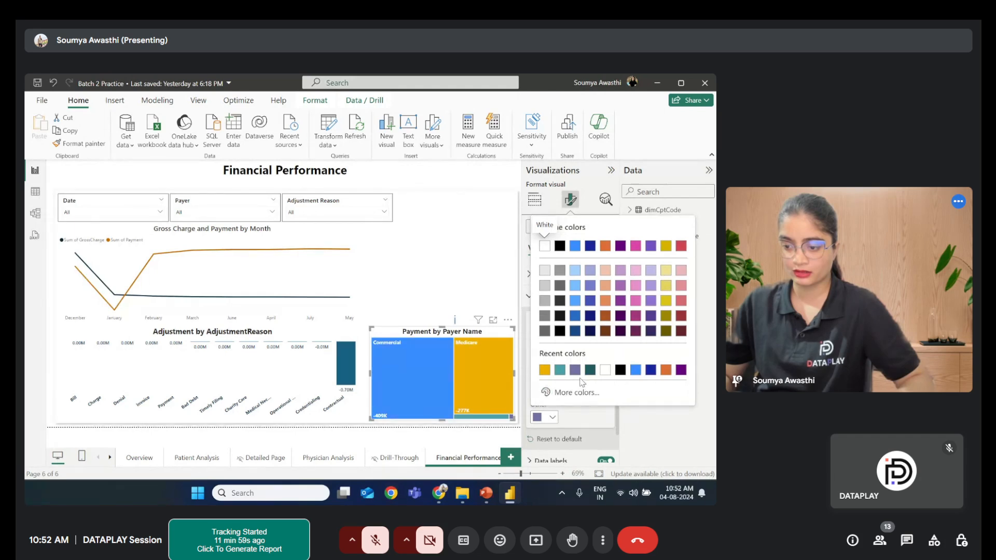
click(590, 370)
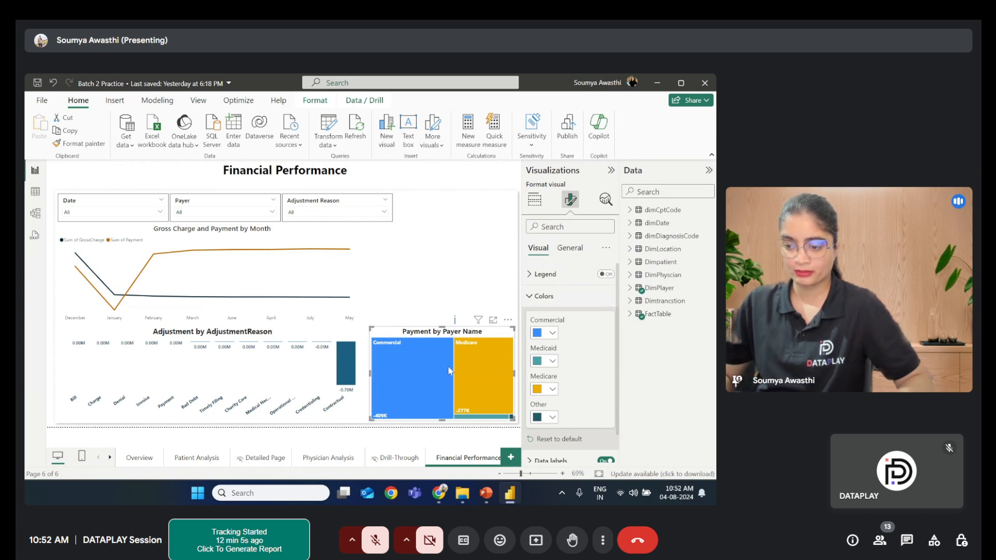
- Set the treemap's data label value colour to black
click(539, 295)
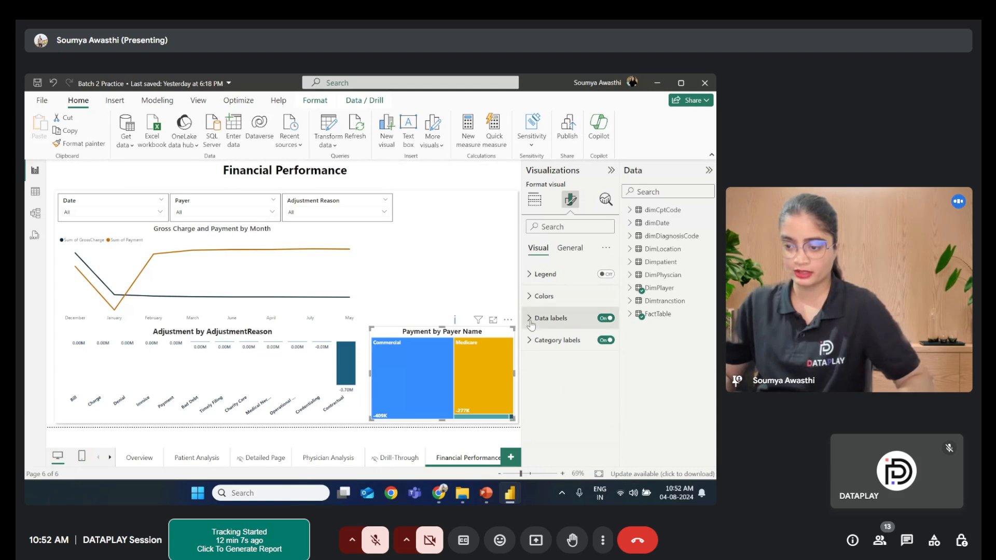
click(531, 321)
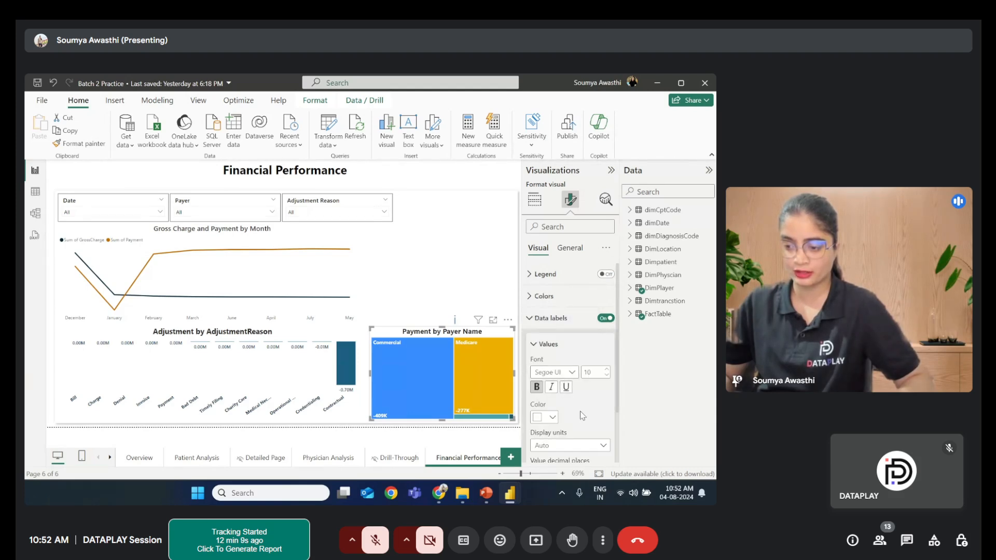
click(545, 417)
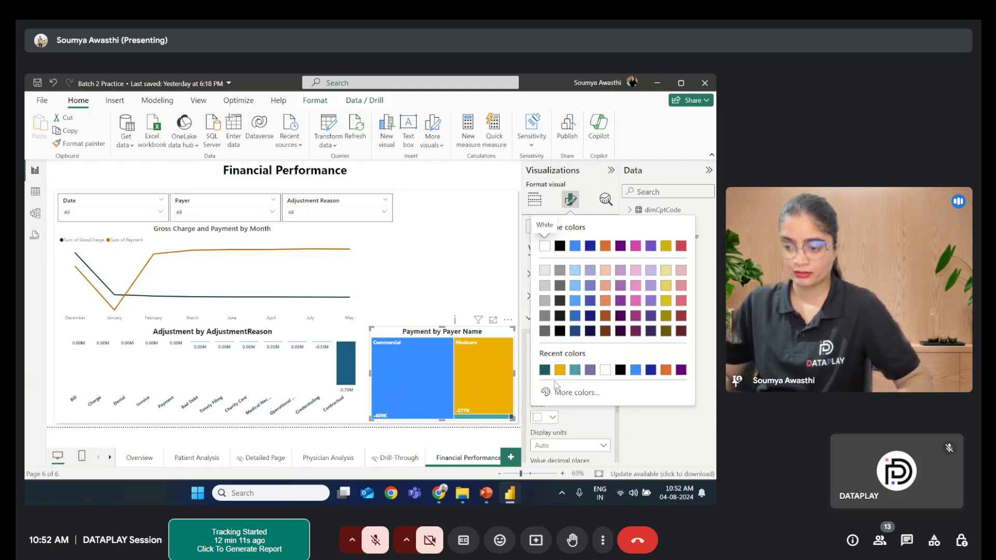
click(620, 369)
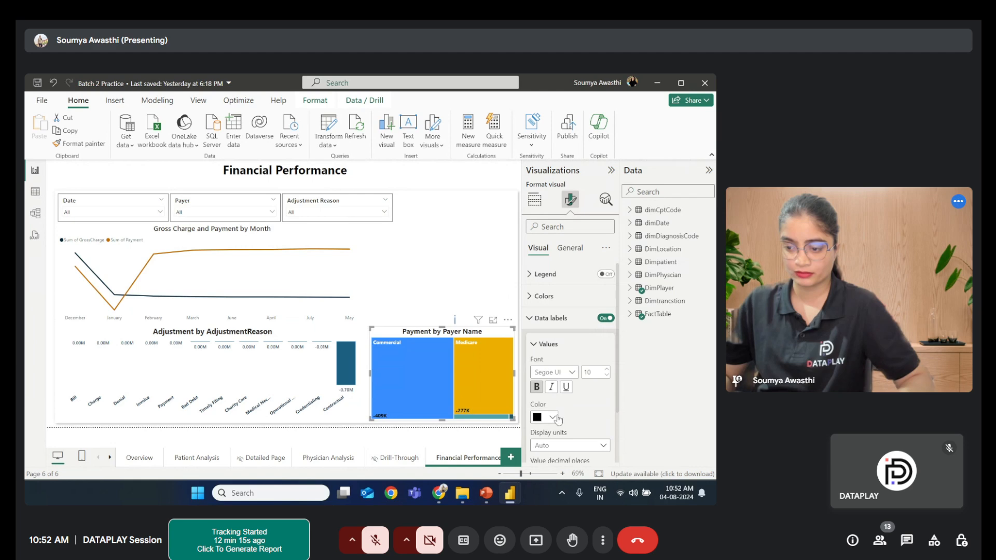
scroll(565, 409, down, 2)
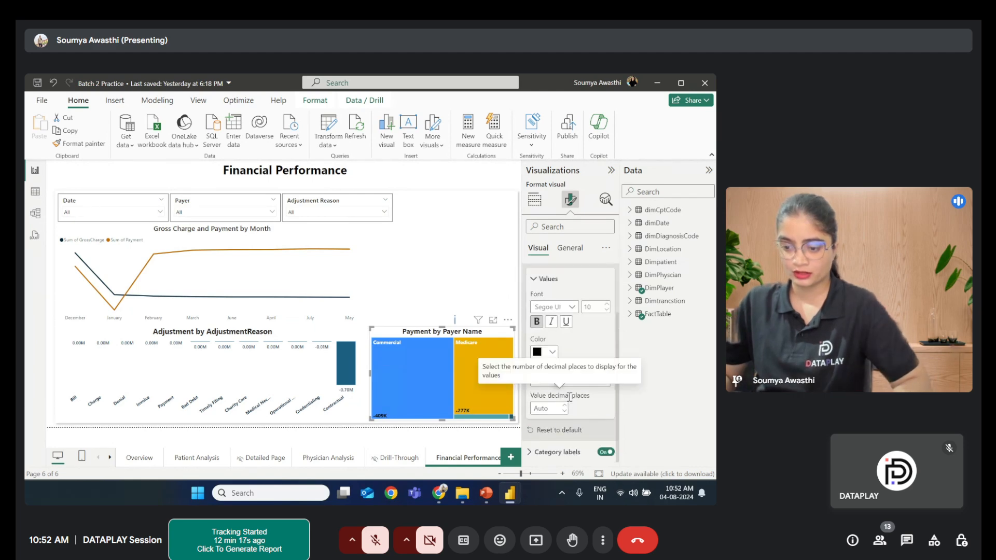
scroll(534, 337, up, 2)
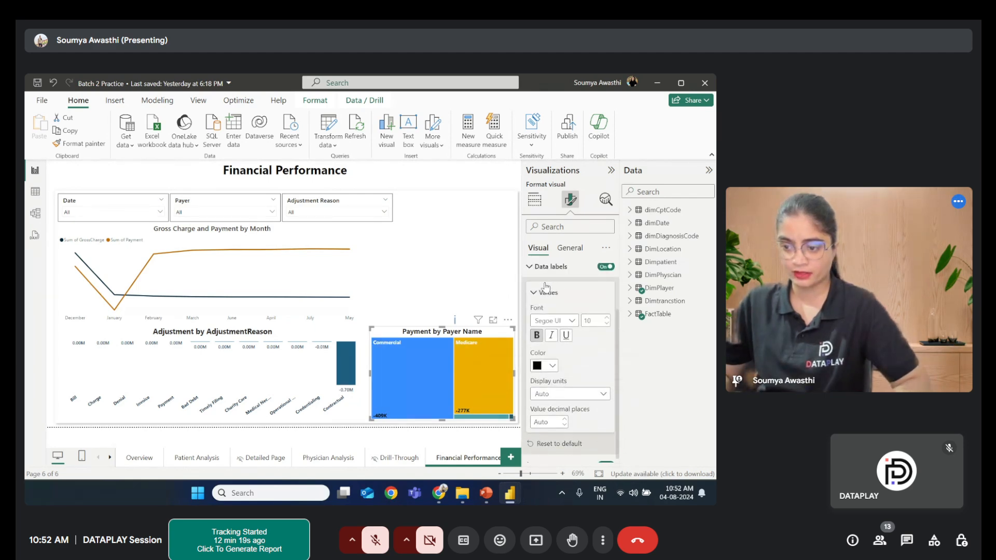
click(534, 308)
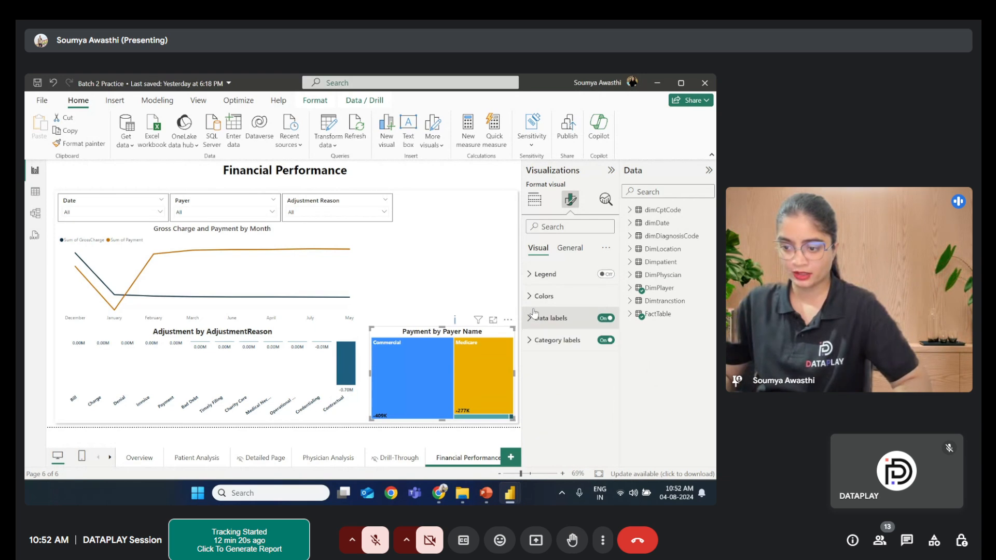
- Set the treemap's category label colour to black
click(533, 348)
click(553, 431)
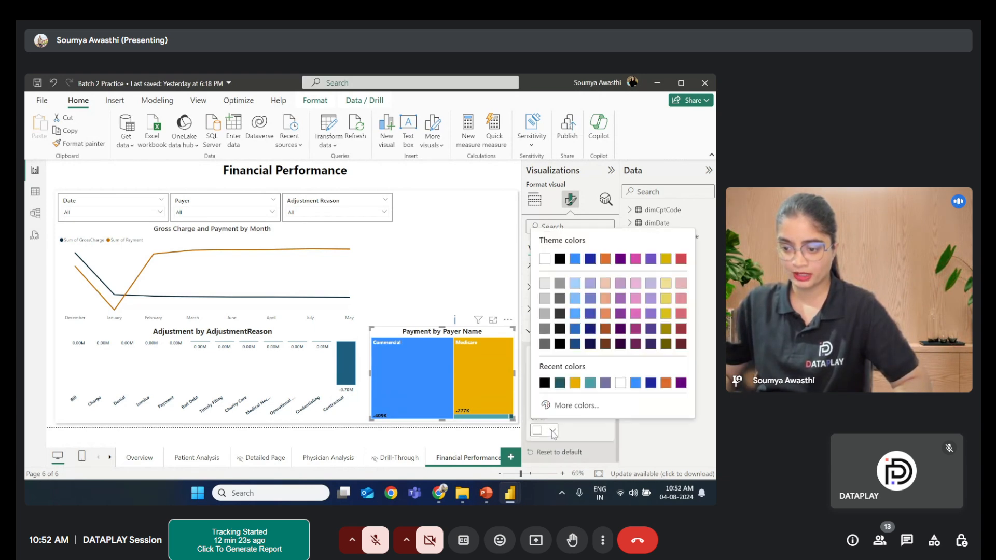
click(544, 384)
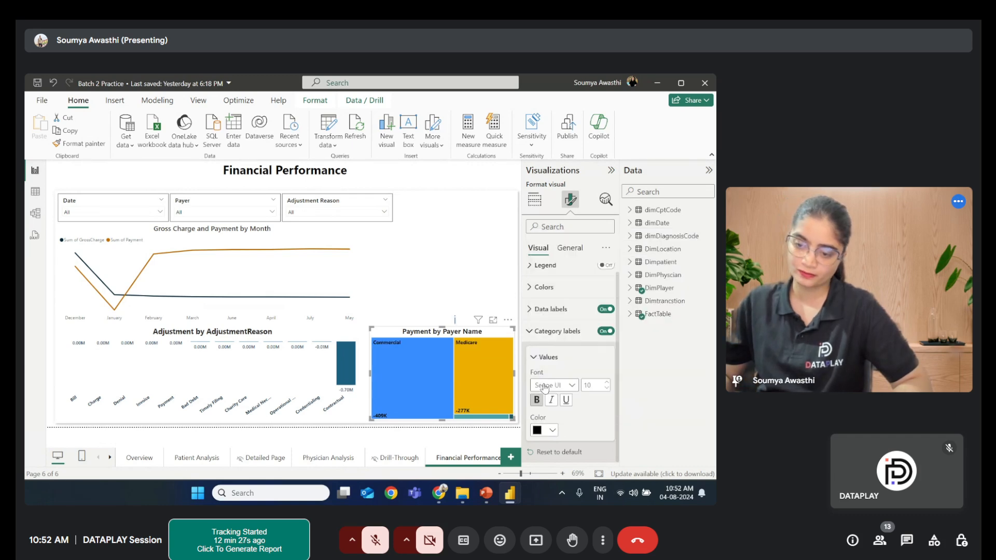
- Select the blank rectangle shape on the Financial Performance page and delete it
click(463, 263)
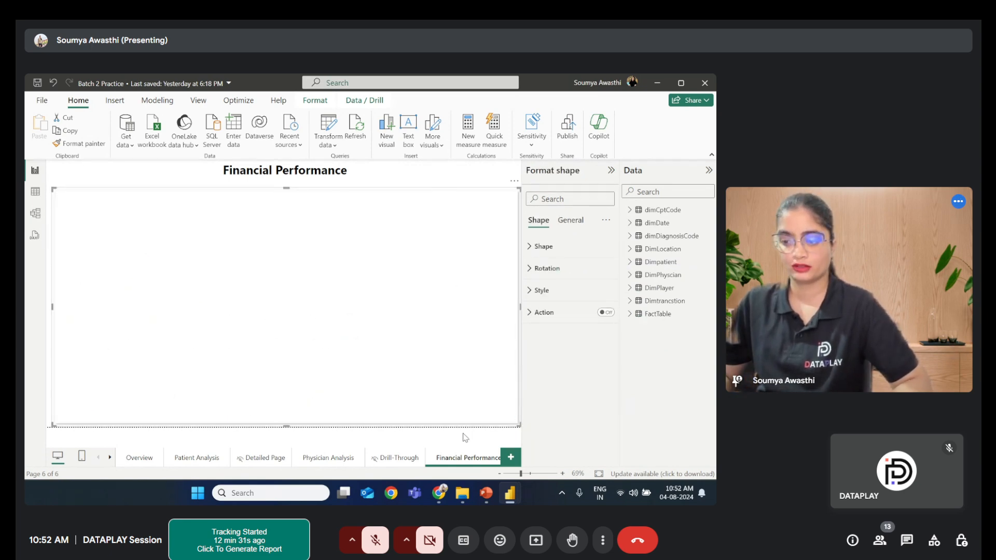
key(Delete)
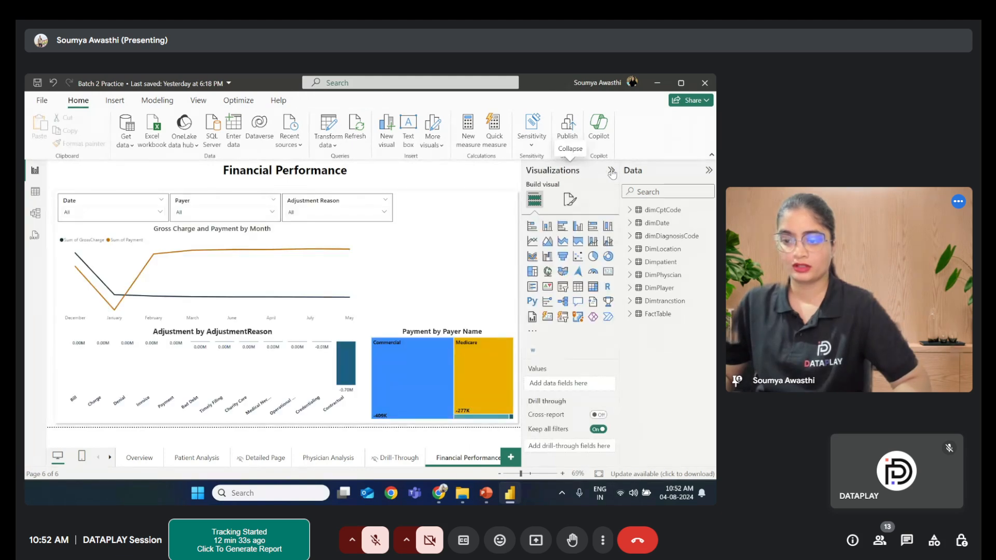
- Examine the fields of the Dimtrancstion and FactTable tables in the data list
click(612, 171)
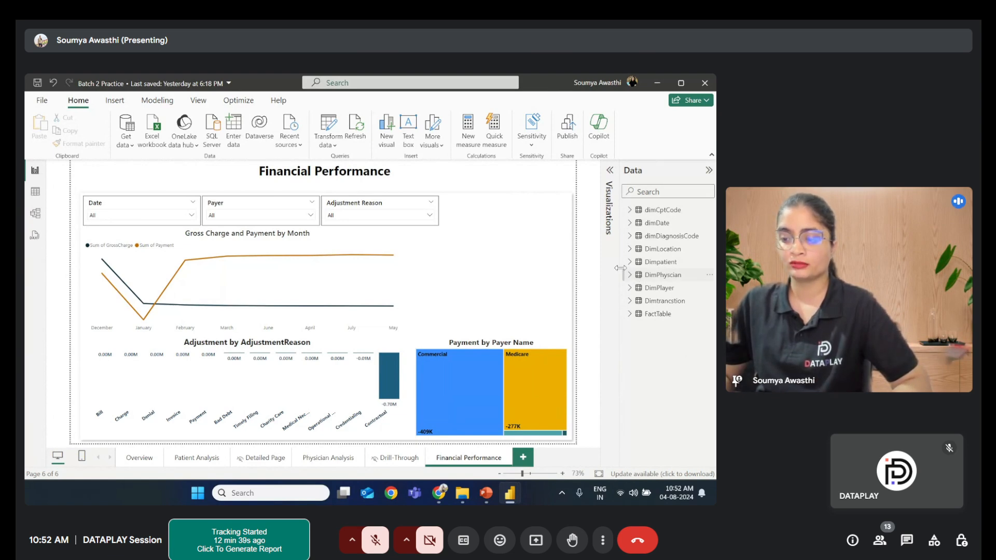
click(630, 301)
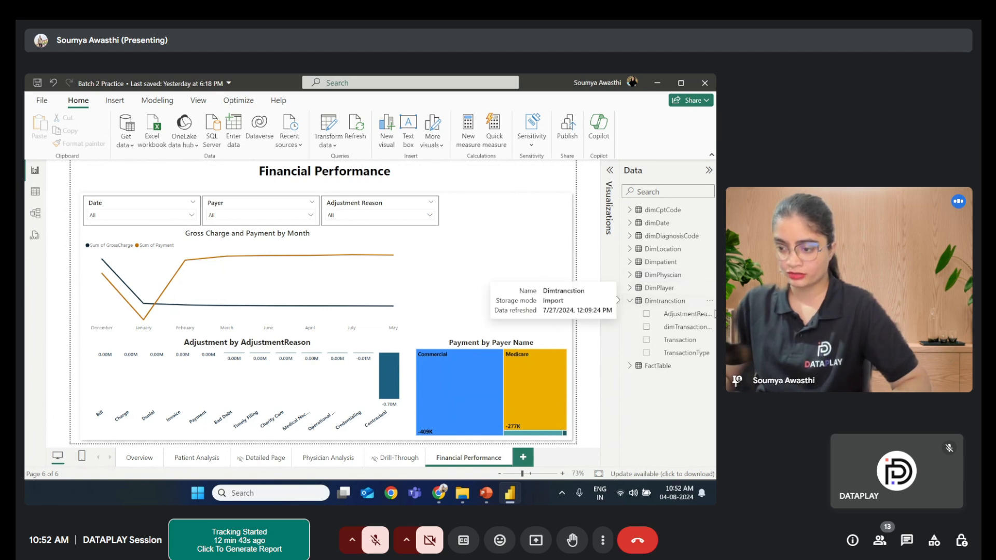
click(630, 301)
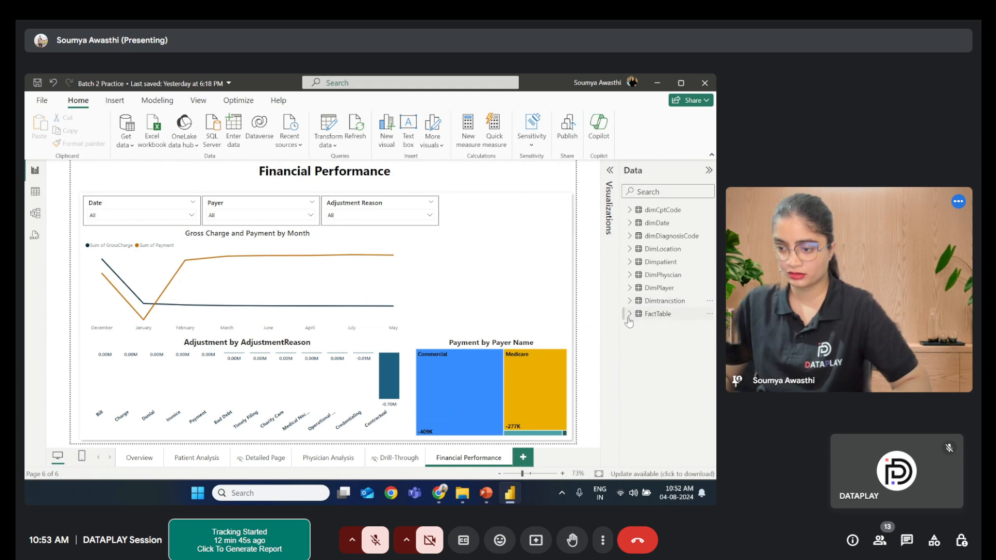
click(629, 319)
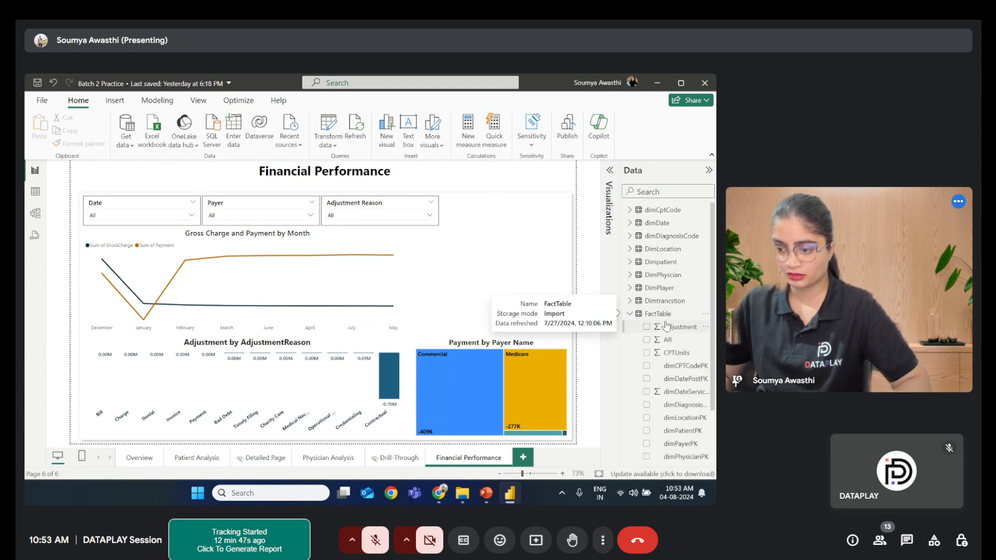
scroll(670, 360, down, 1)
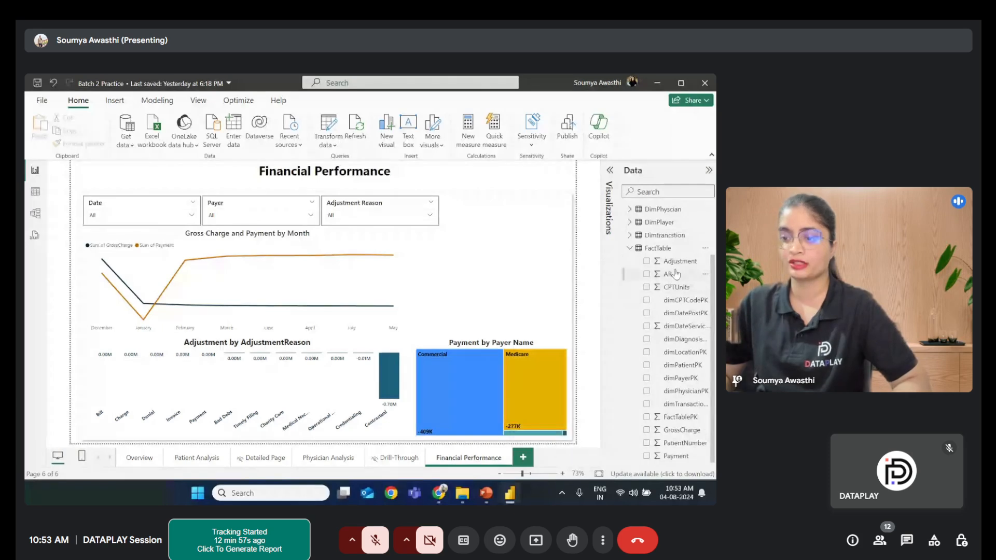
click(706, 249)
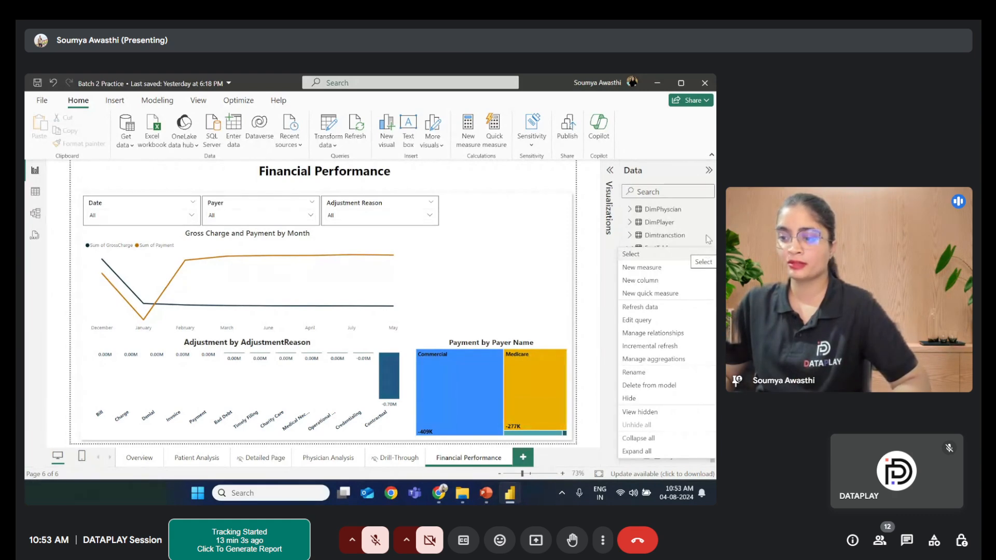
click(708, 170)
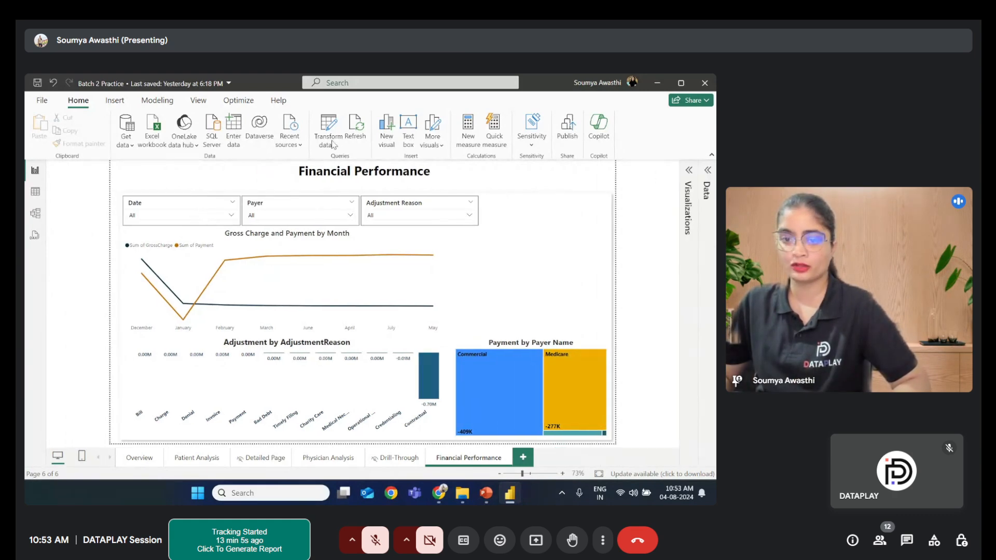
click(114, 101)
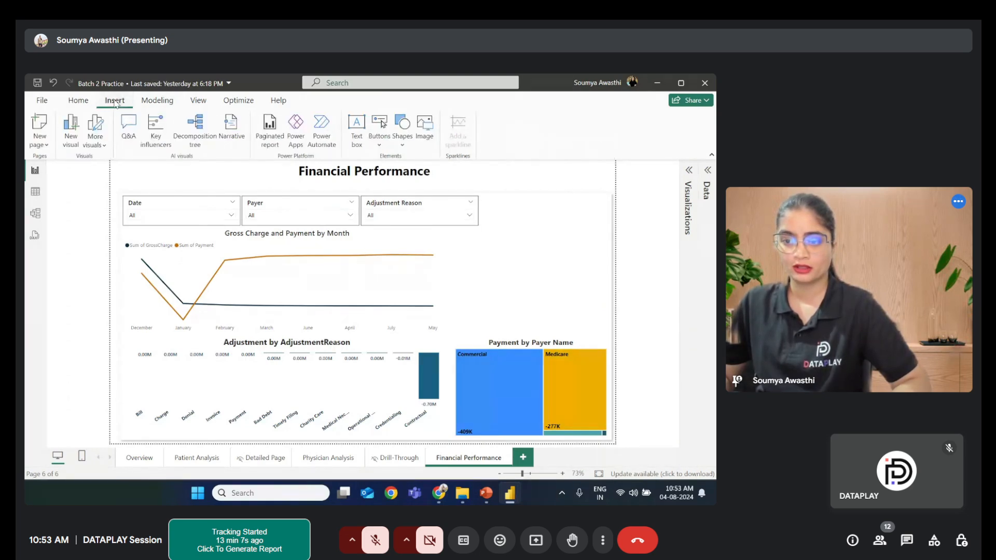
click(75, 103)
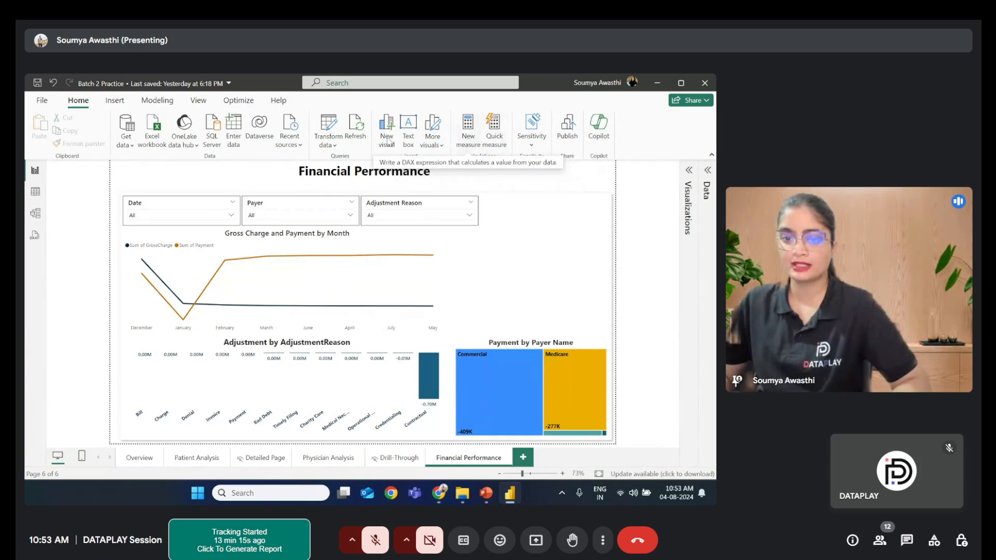
click(158, 101)
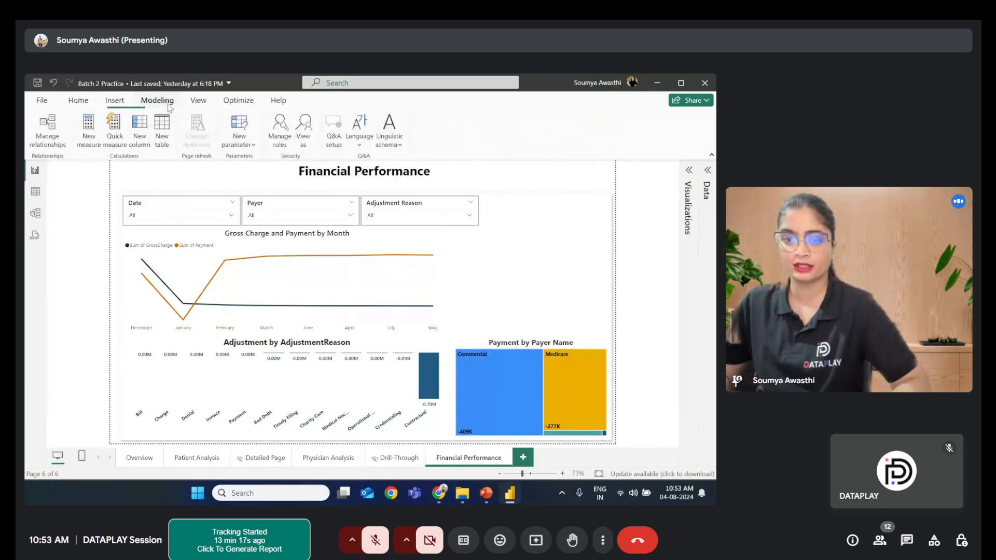
click(114, 102)
click(203, 103)
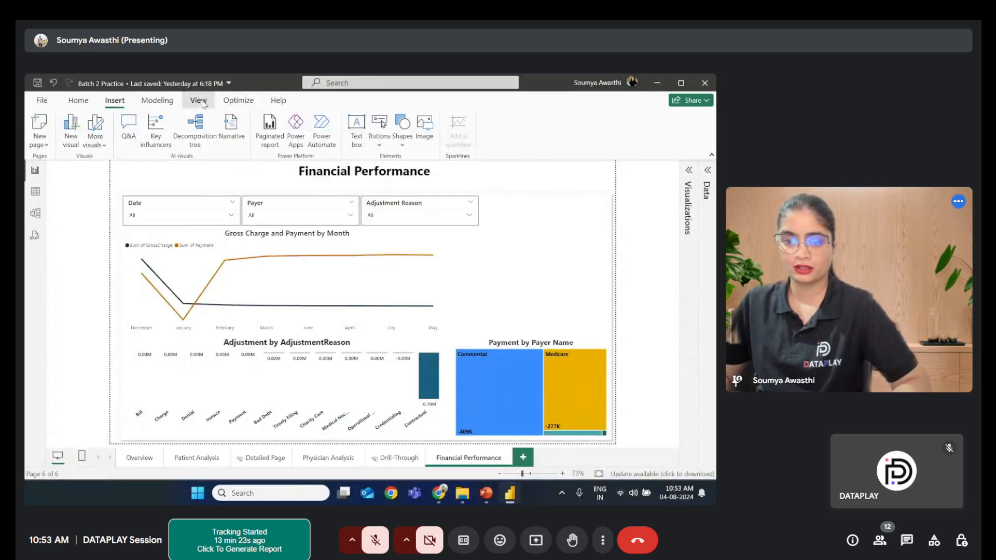
click(250, 106)
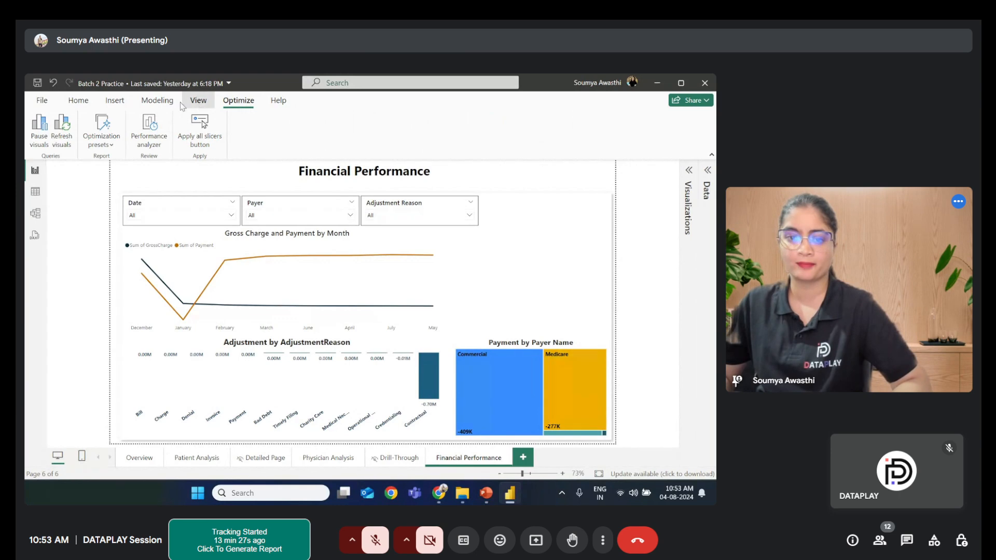
click(199, 103)
click(163, 103)
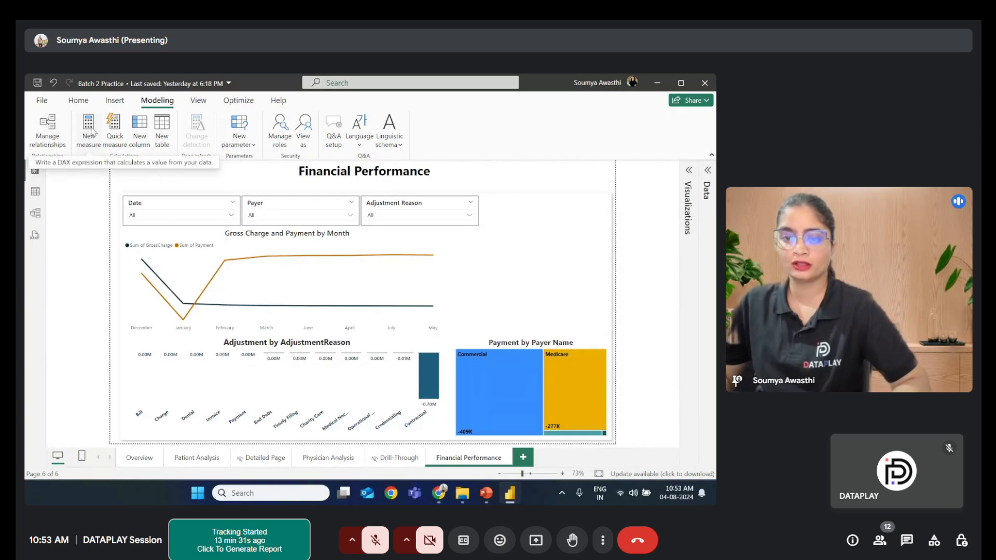
- Create a new measure in FactTable, replacing its default formula text with AR
click(707, 171)
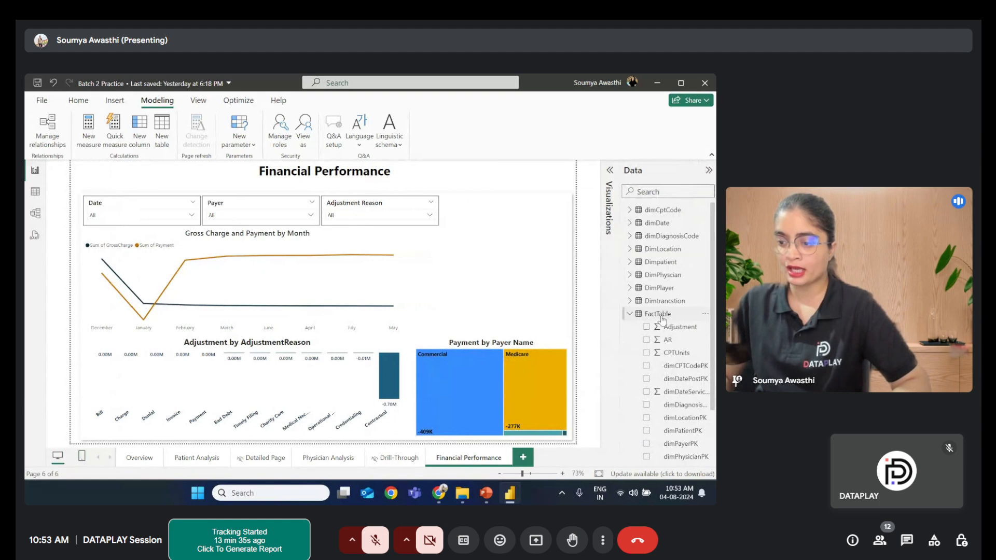
click(704, 316)
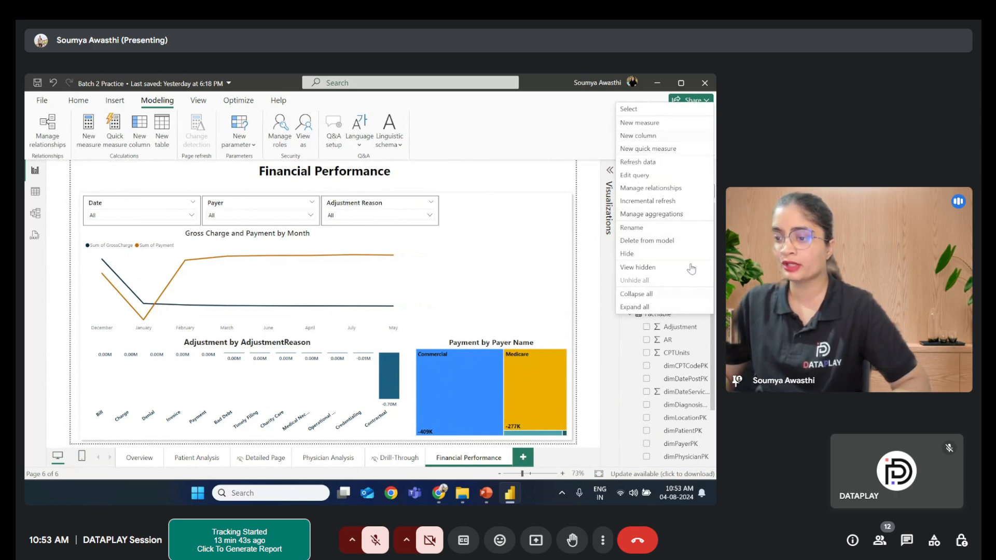
click(668, 123)
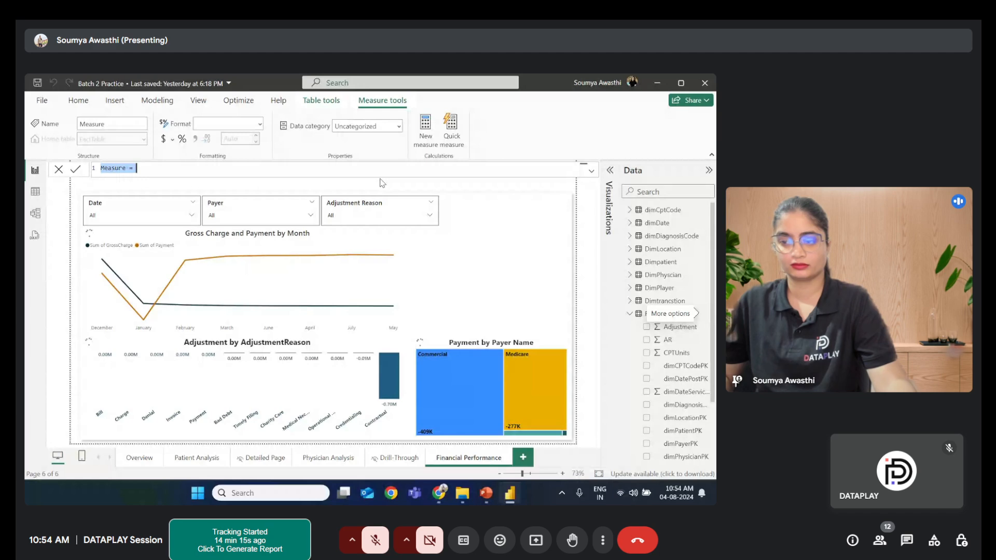
click(153, 167)
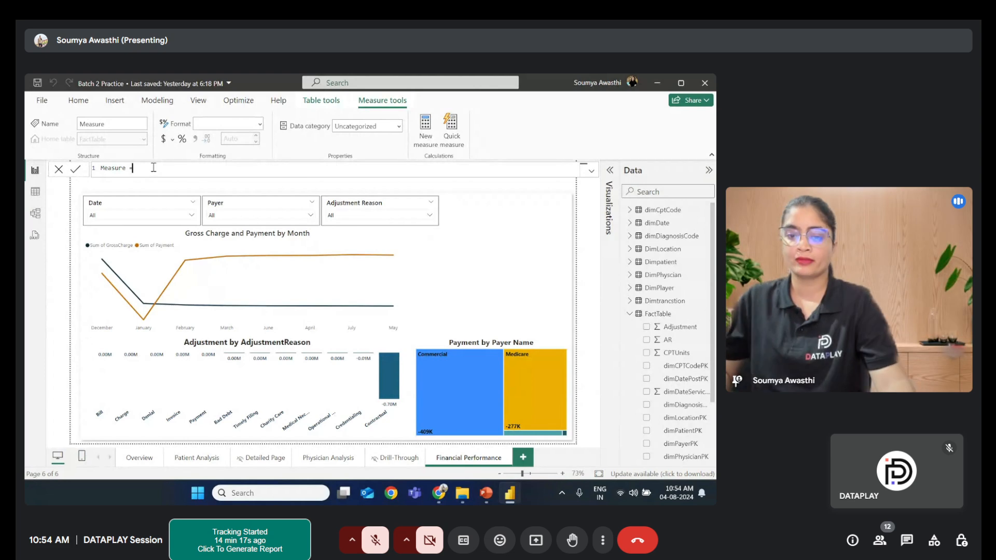
key(ctrl+a)
key(BackSpace)
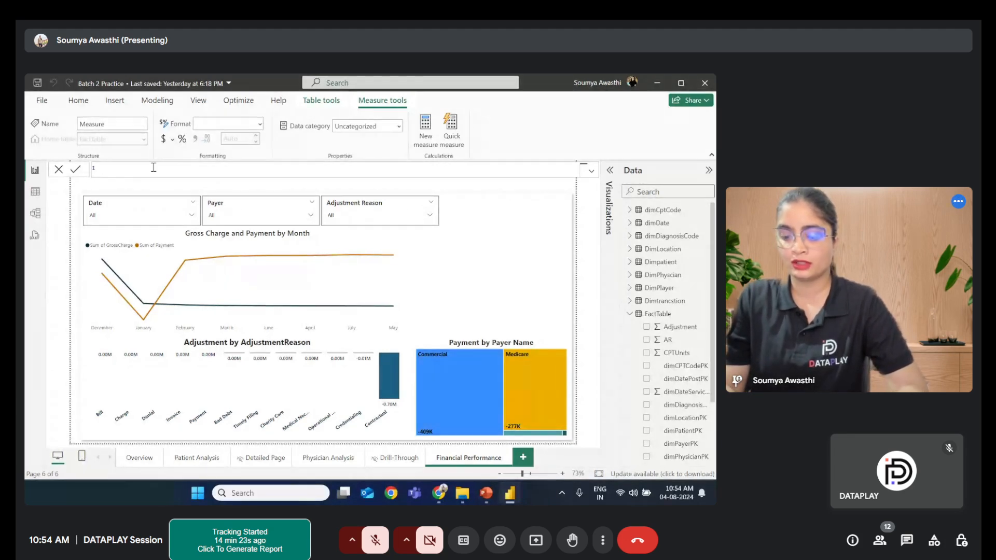
text(AR)
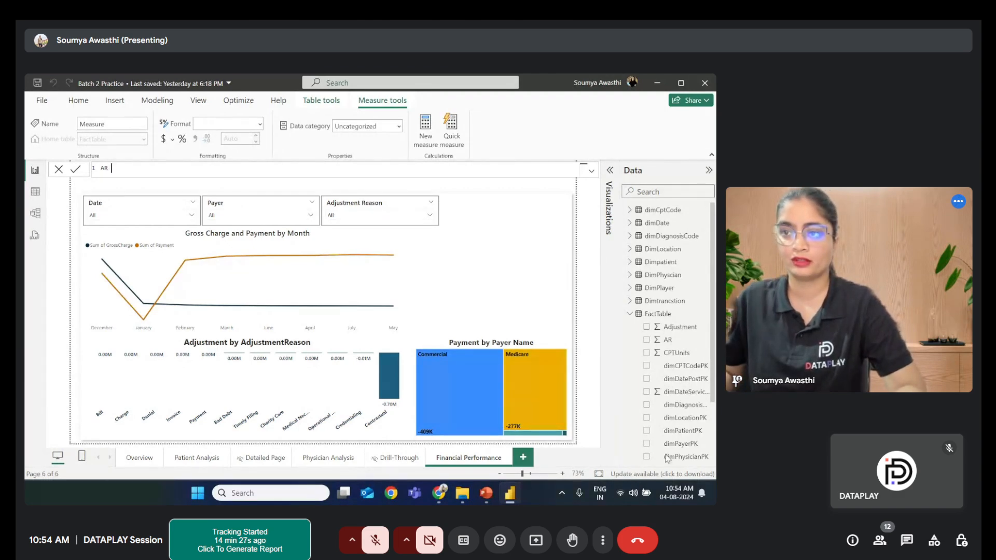
- Switch to PowerPoint to review the Financial Performance slide's key visuals, then return to the report
click(486, 493)
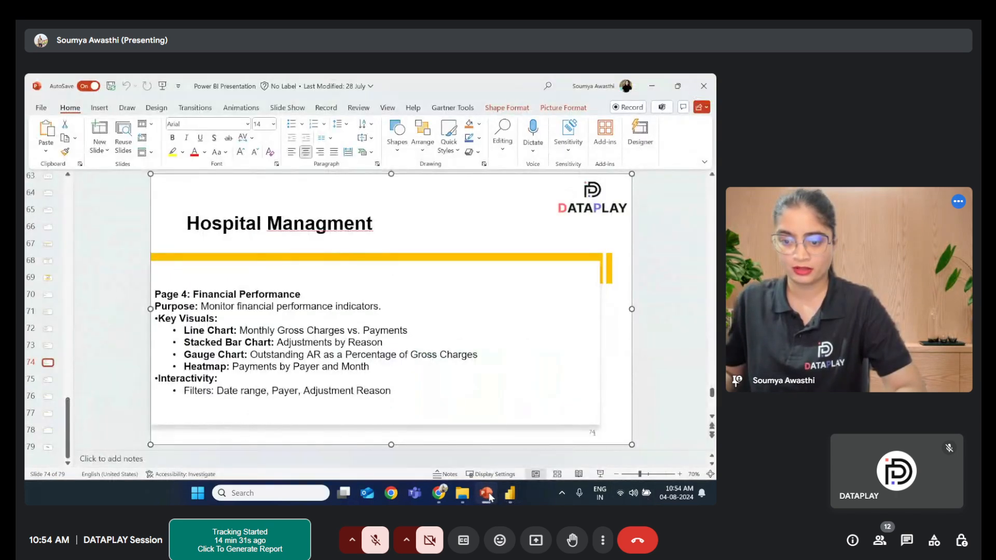
click(487, 494)
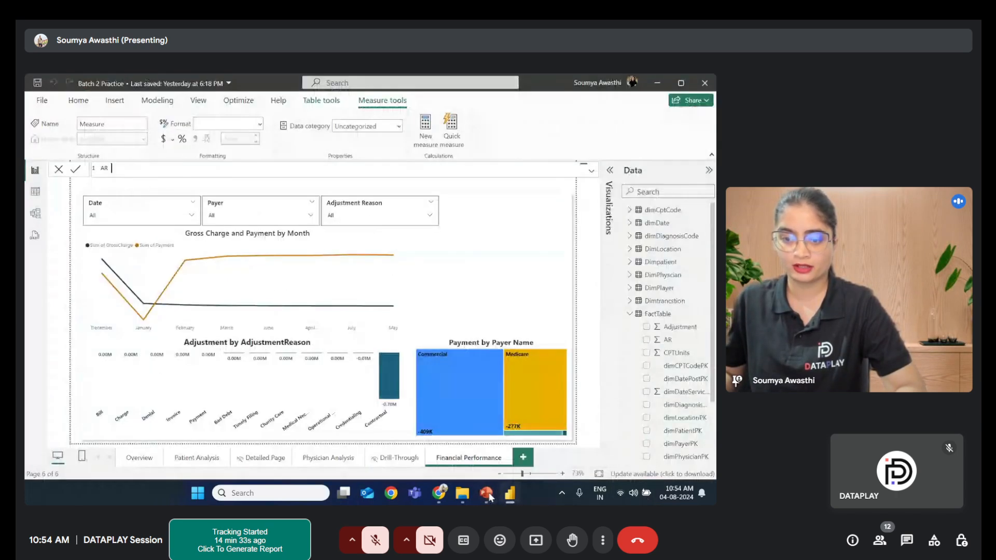
- Rewrite the start of the measure formula as Outsatanding AR =
key(BackSpace)
key(BackSpace)
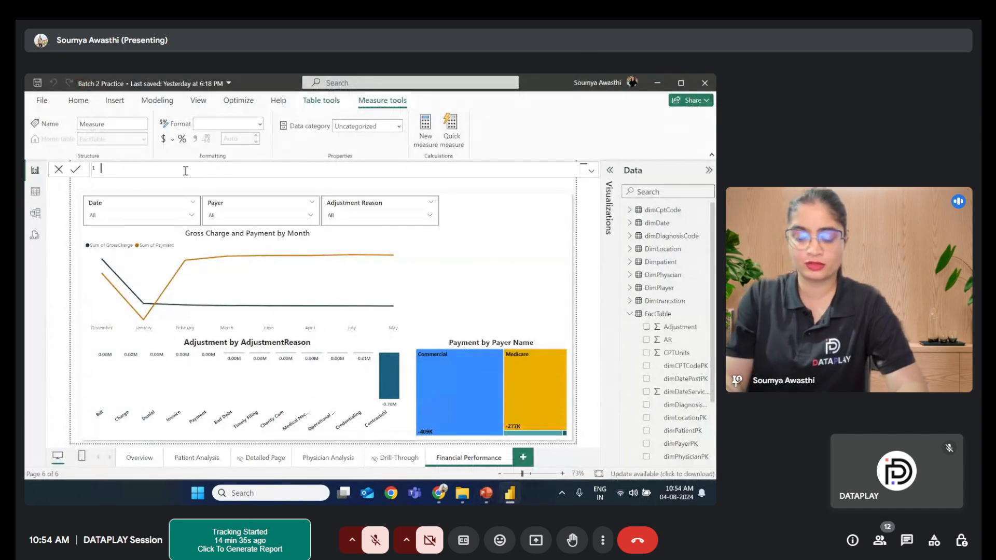
text(Out)
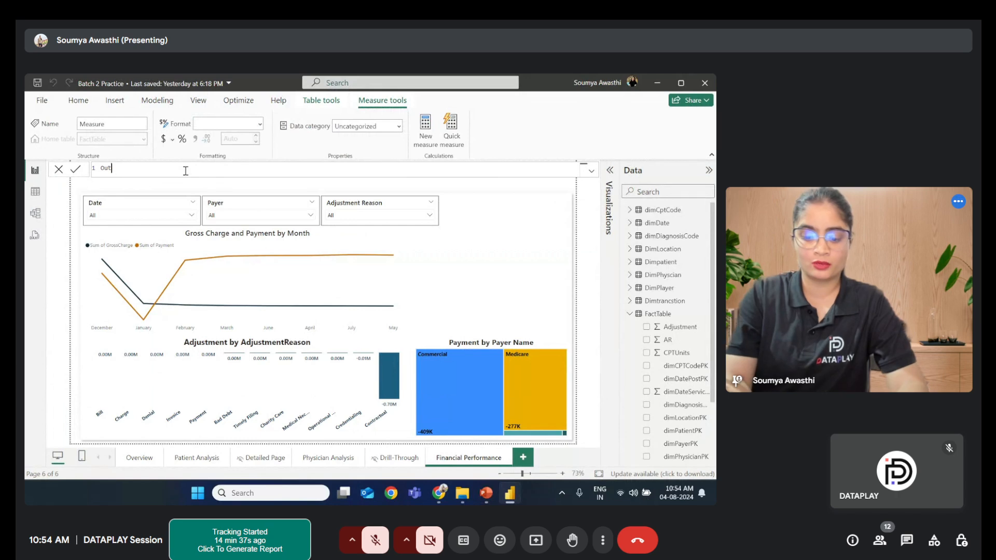
text(satanding)
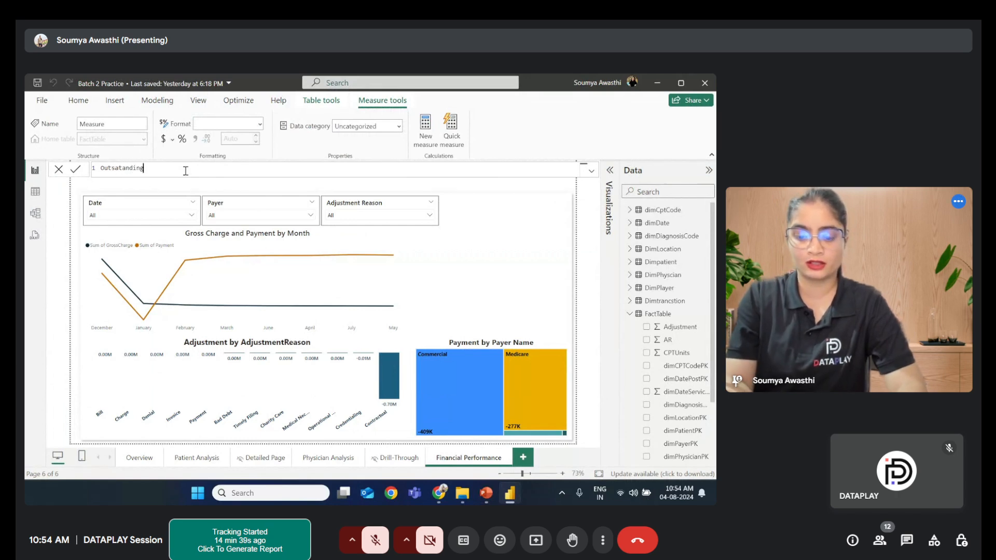
text( AR =)
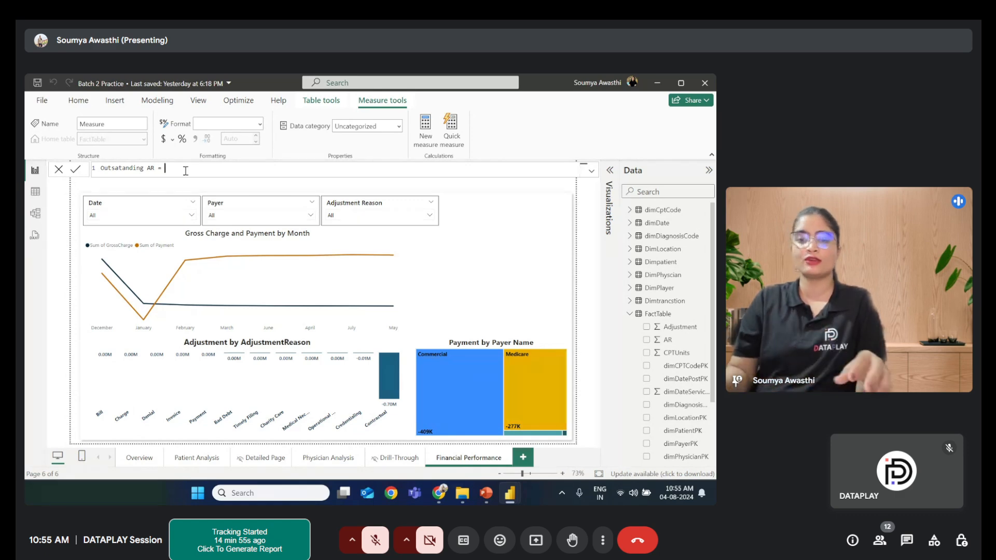
- Rename the measure in the formula to Outsatanding AR %
double_click(103, 167)
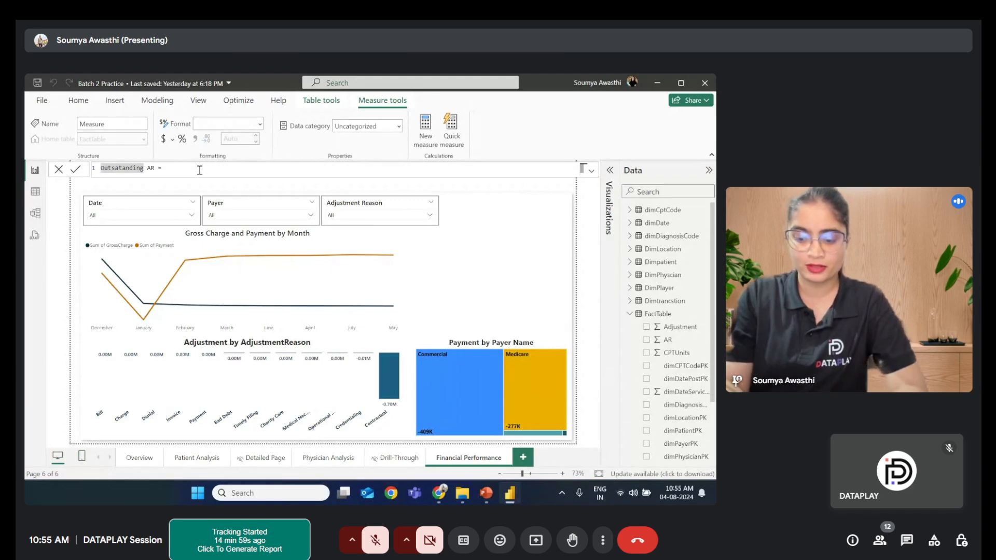
text(%)
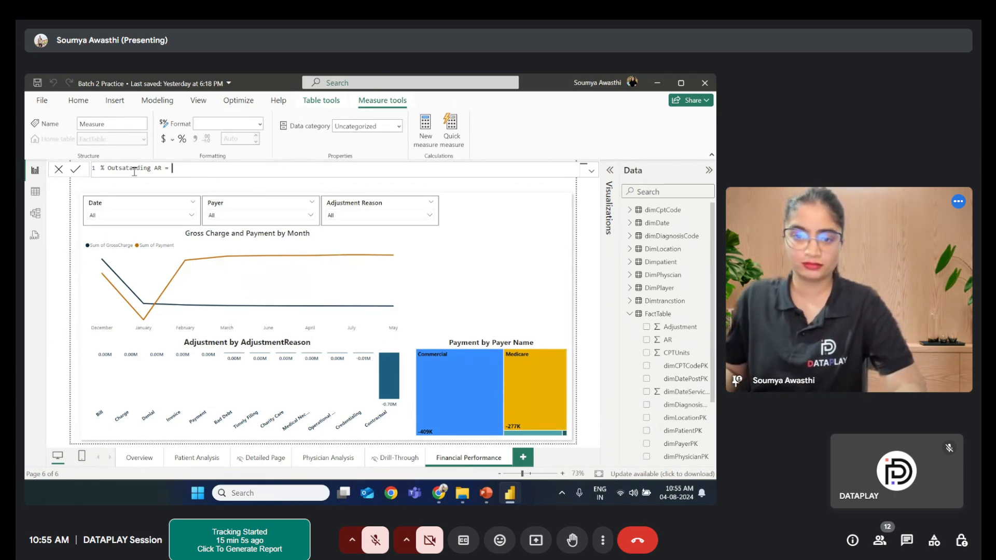
double_click(109, 169)
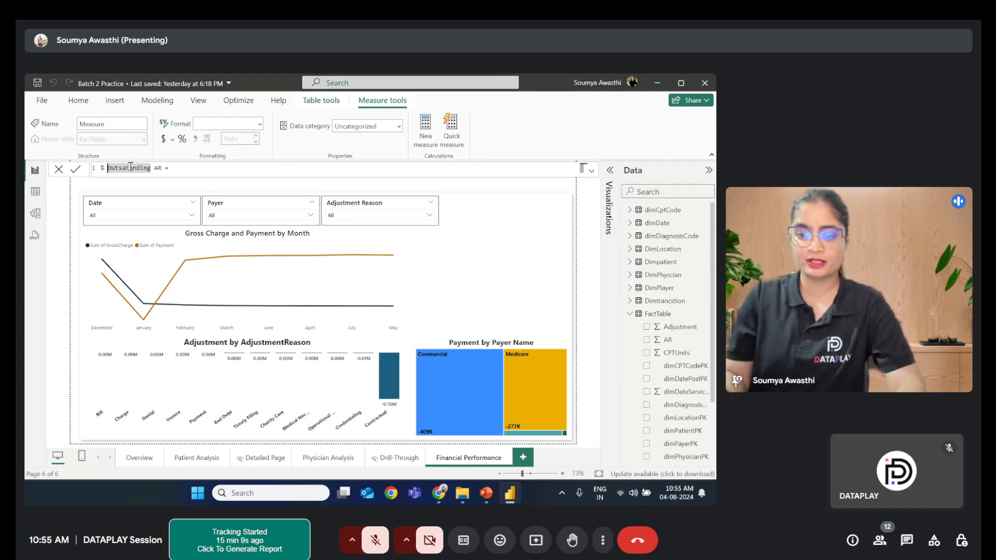
key(BackSpace)
key(BackSpace)
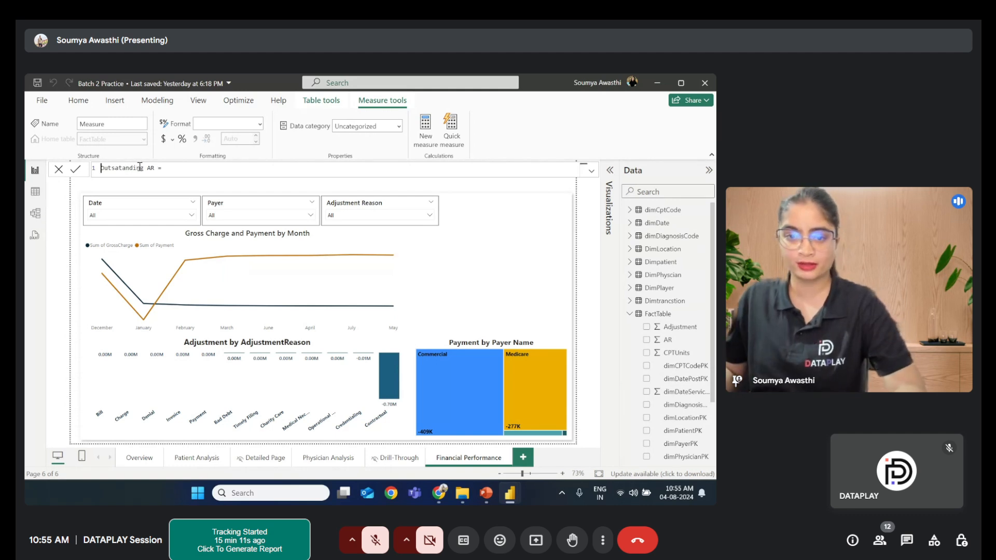
click(155, 168)
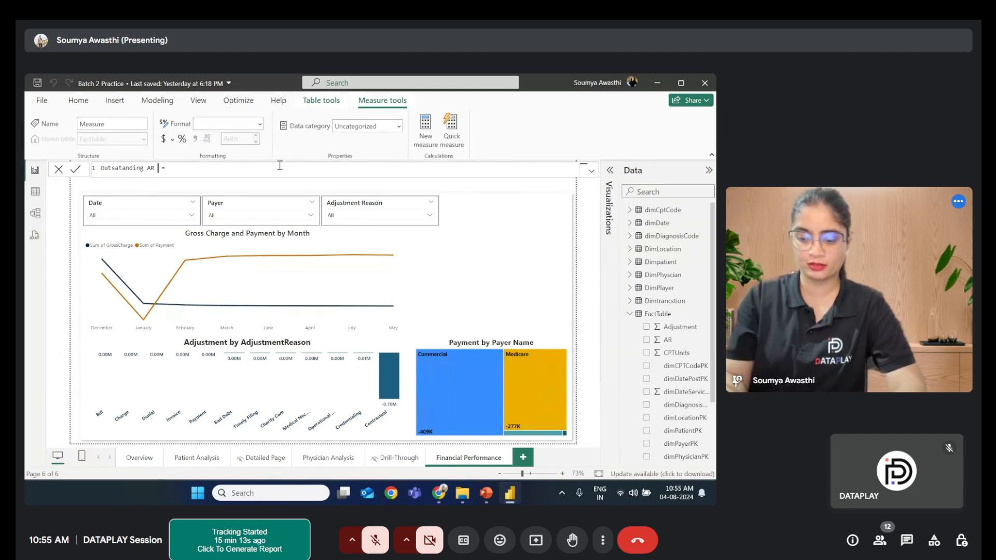
text(%)
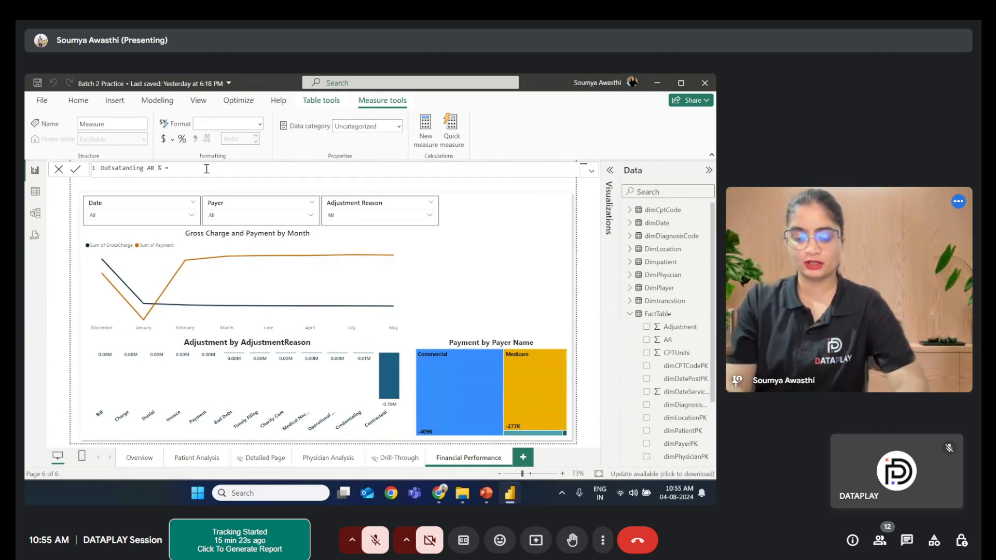
- Enter SUM(FactTable[AR]) as the formula of the Outsatanding AR % measure and commit it
text(sum)
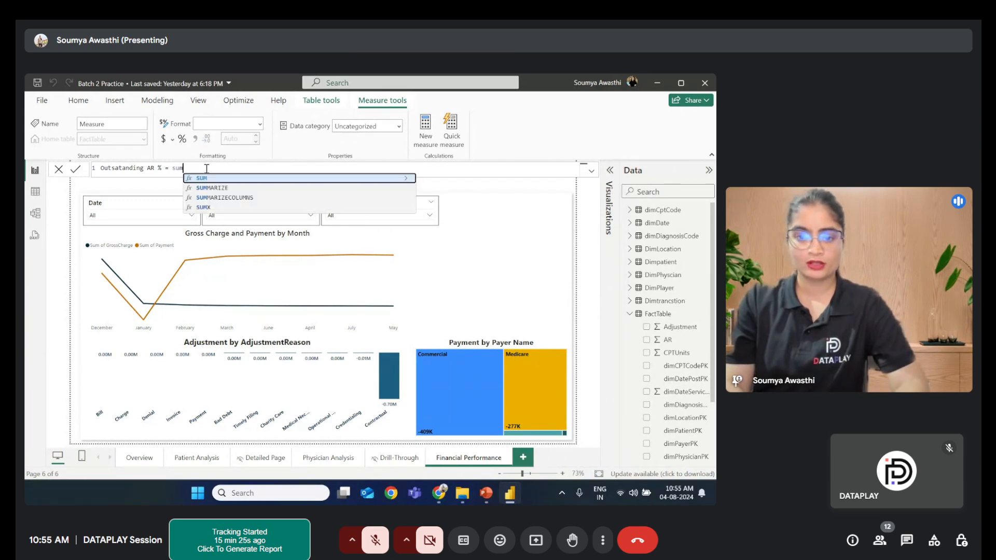
click(203, 179)
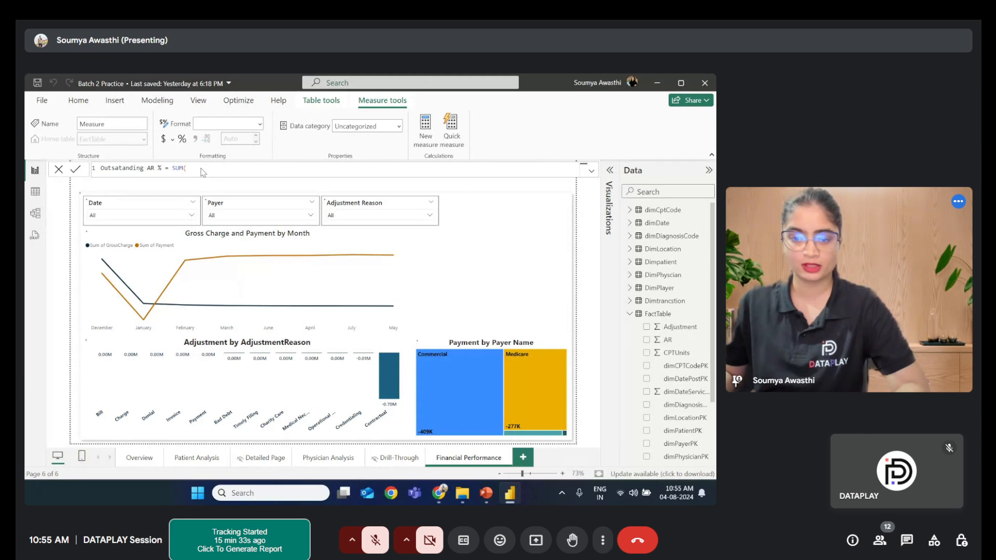
key(Return)
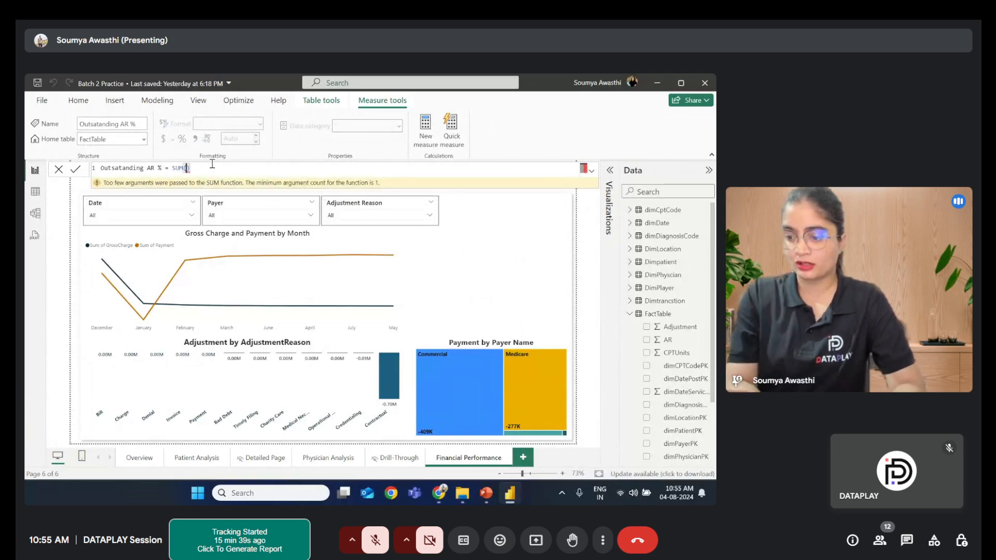
text(a)
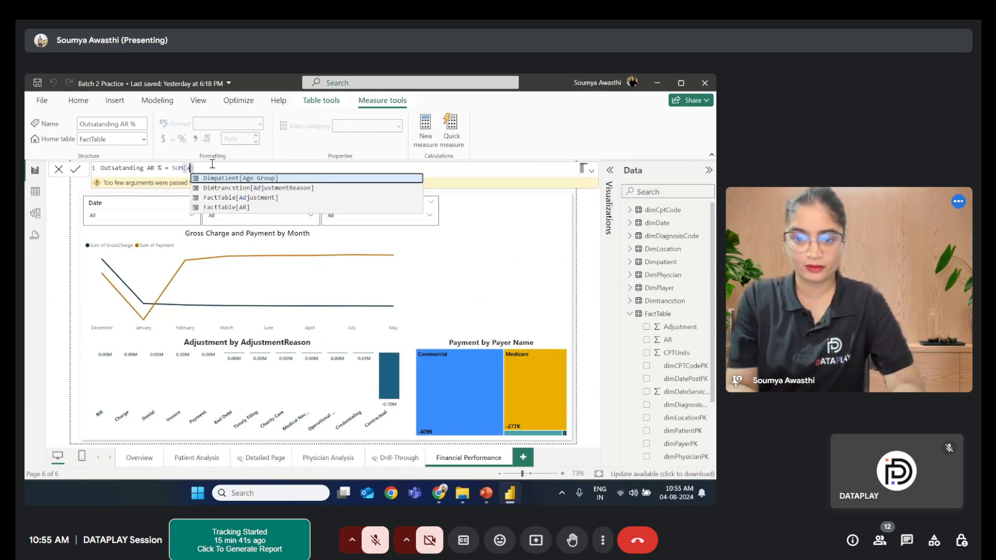
key(BackSpace)
text(AR)
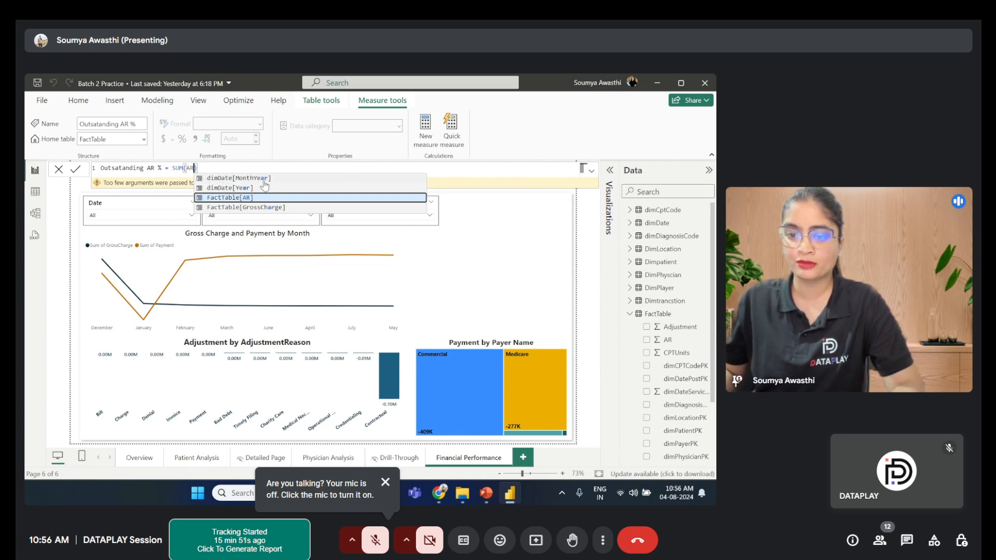
click(222, 198)
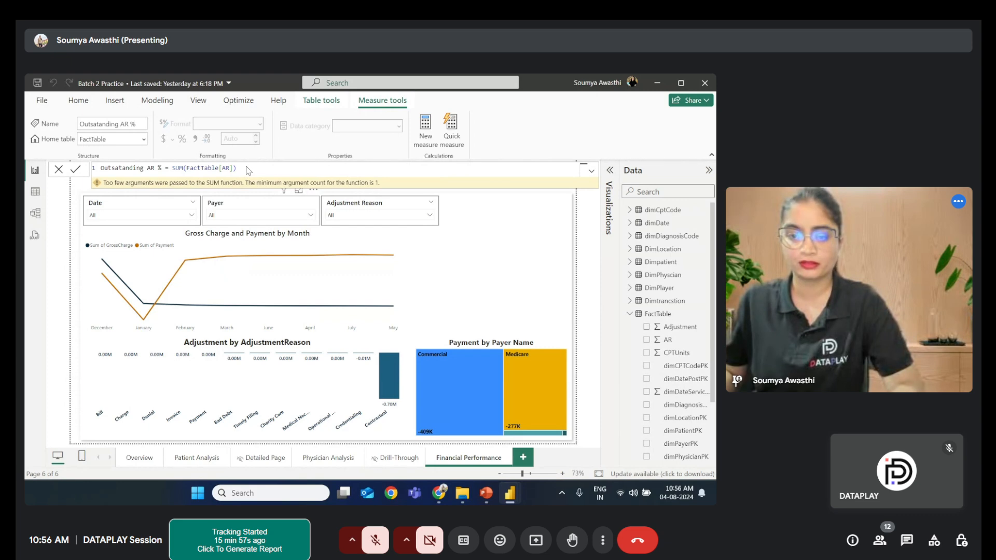
key(Return)
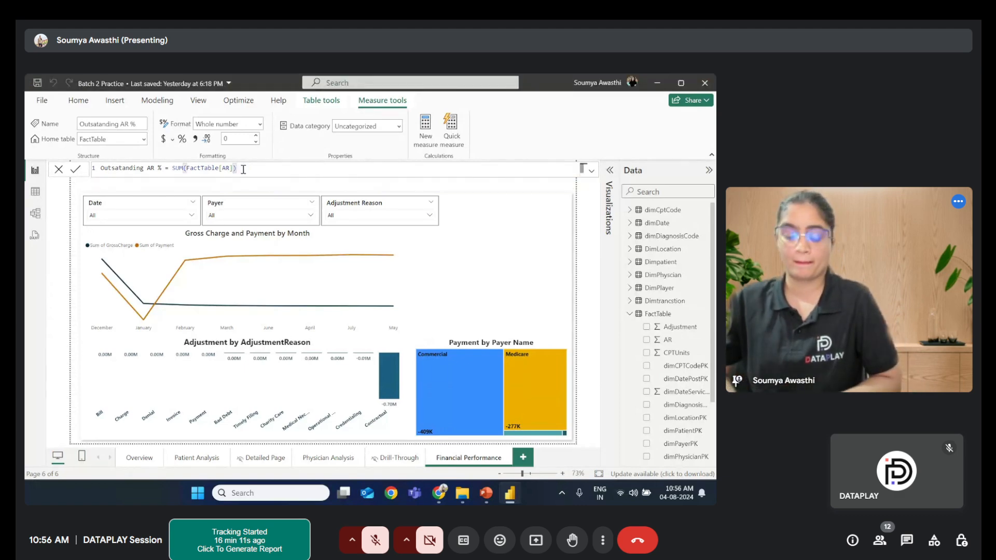
- Append a second SUM of FactTable's gross charges column after the AR sum, separated by a comma
text(,)
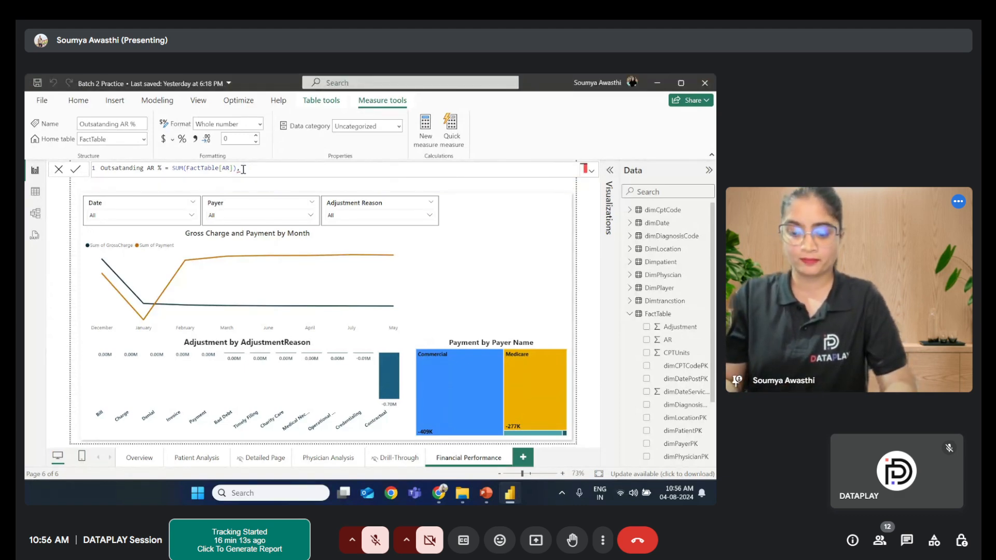
text( Sum)
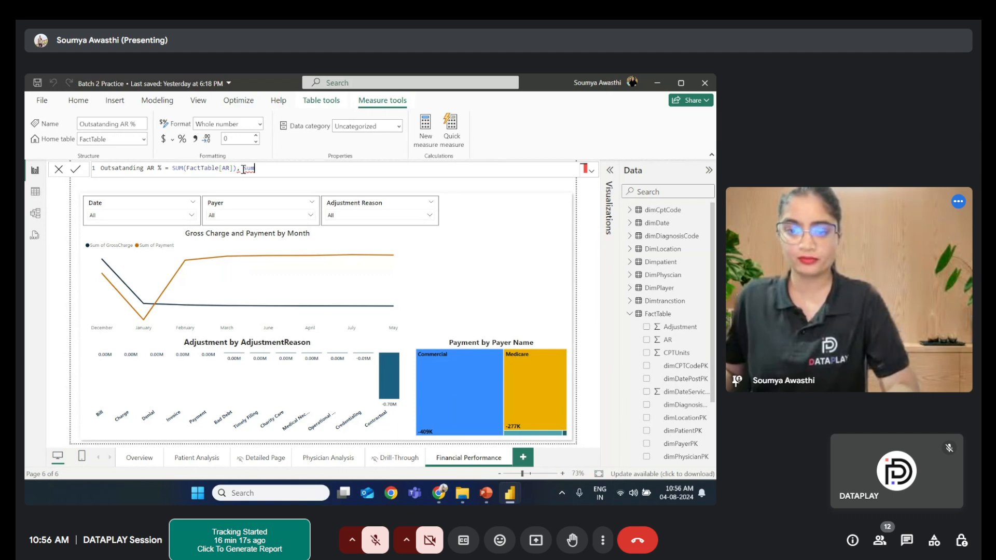
text(()
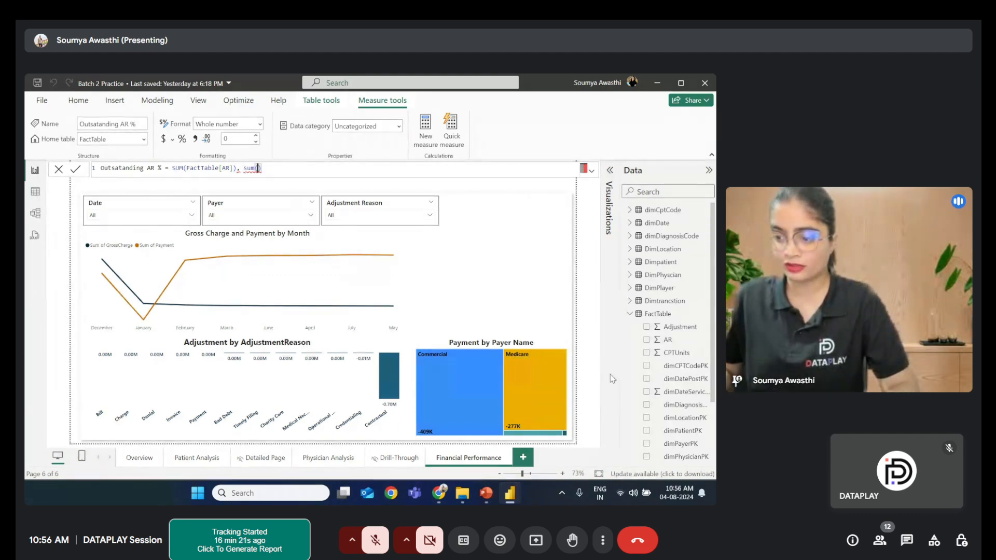
scroll(661, 394, down, 3)
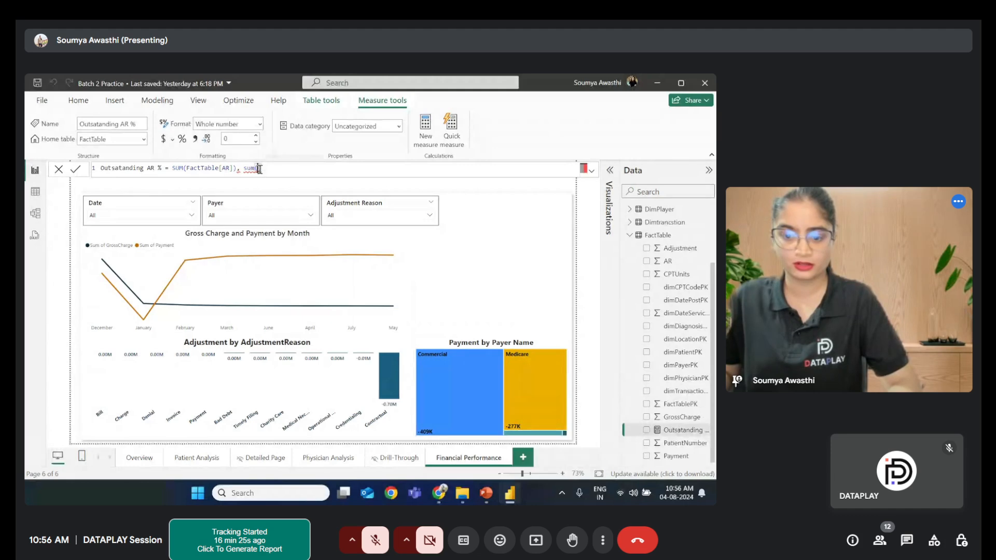
text(gross)
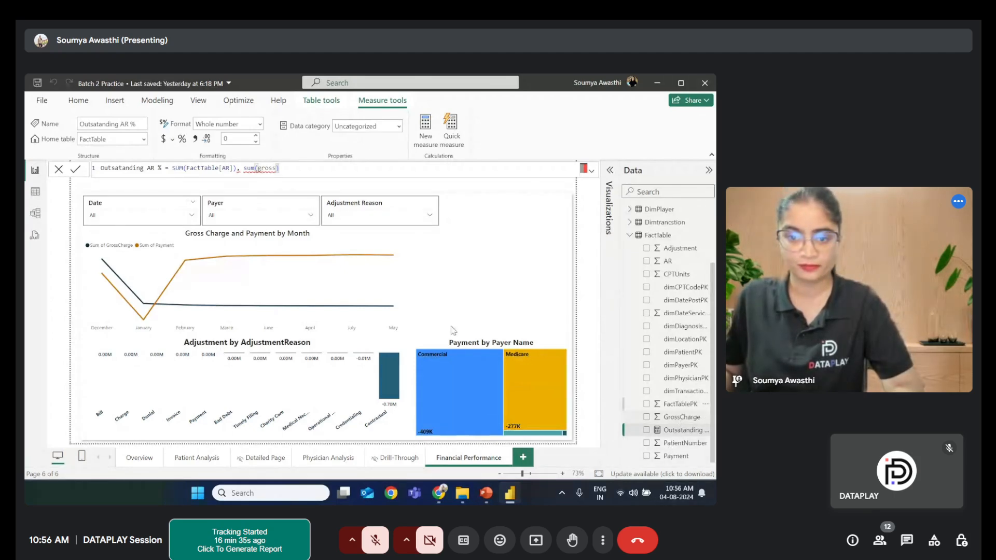
key(BackSpace)
key(BackSpace)
key(BackSpace)
key(BackSpace)
key(BackSpace)
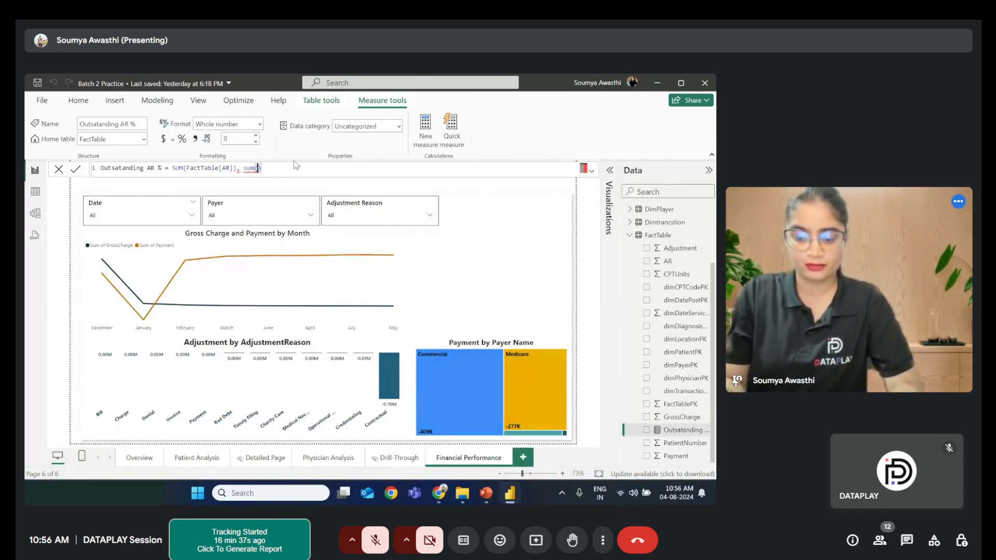
text(Fact)
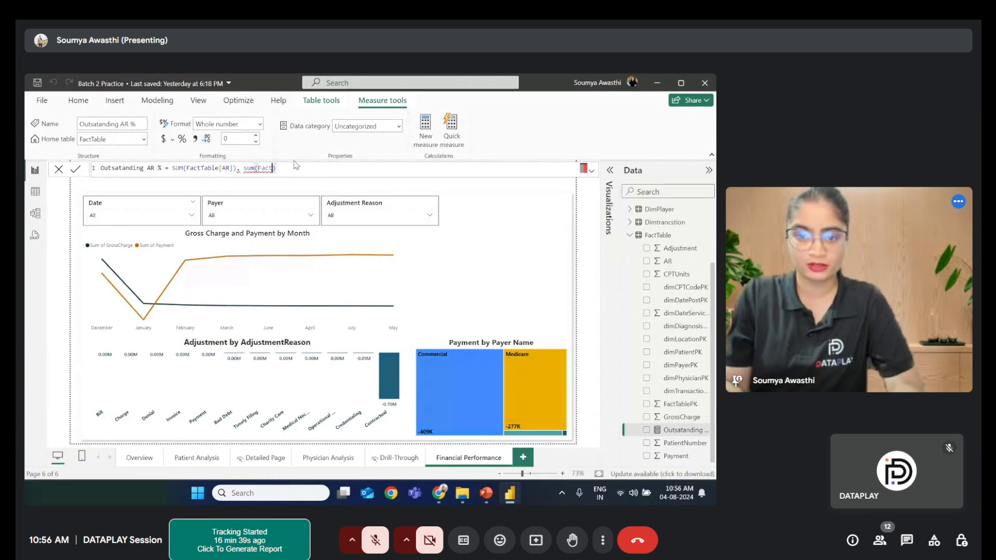
text(Table)
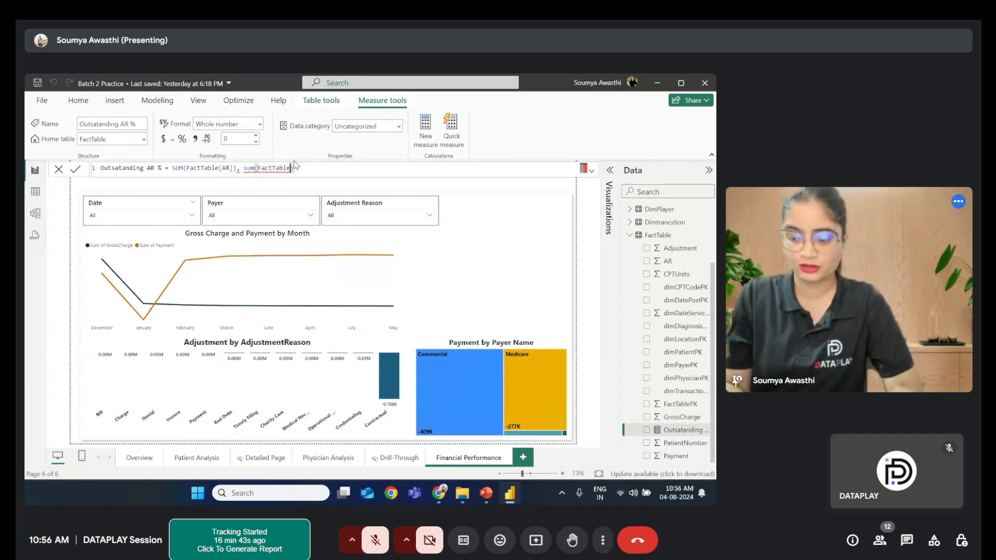
text([a)
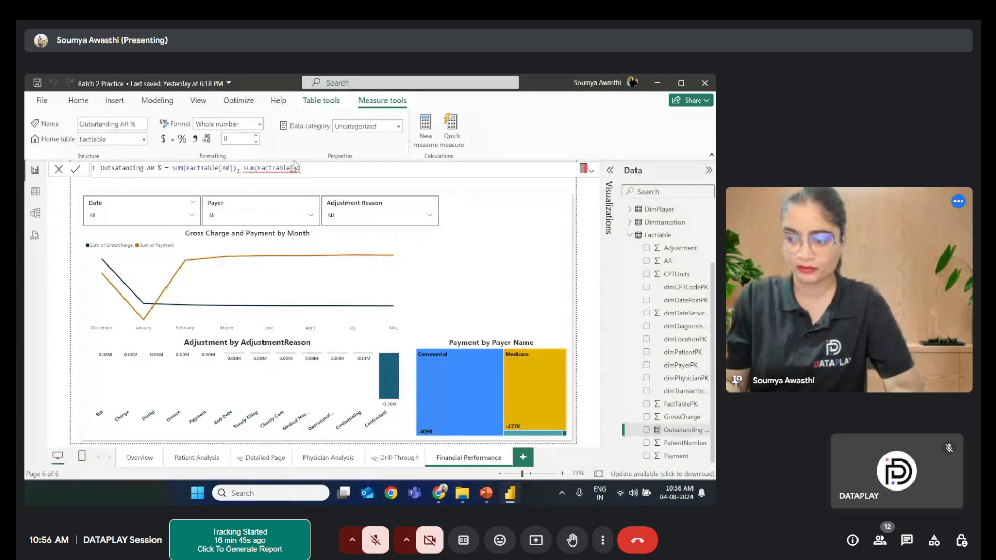
text(ros)
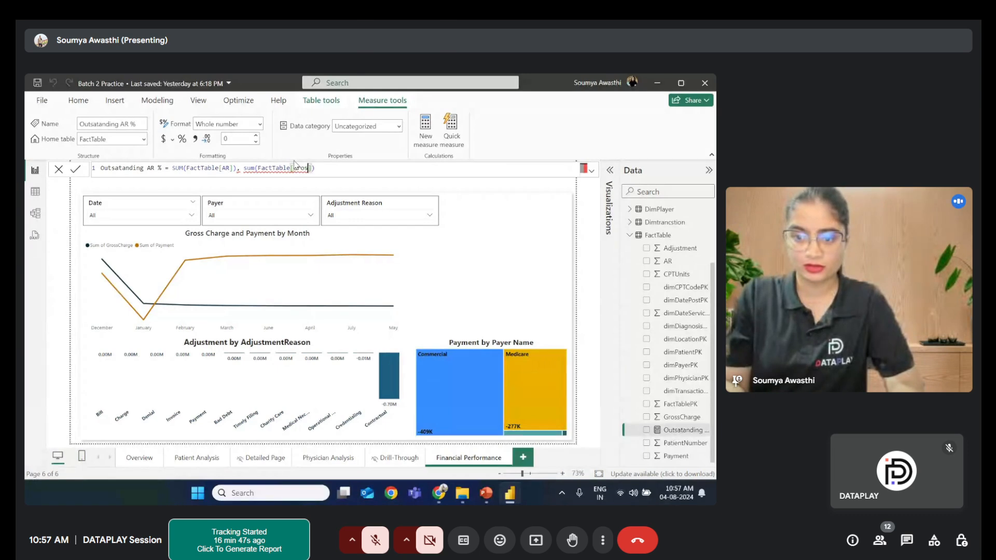
text(s)
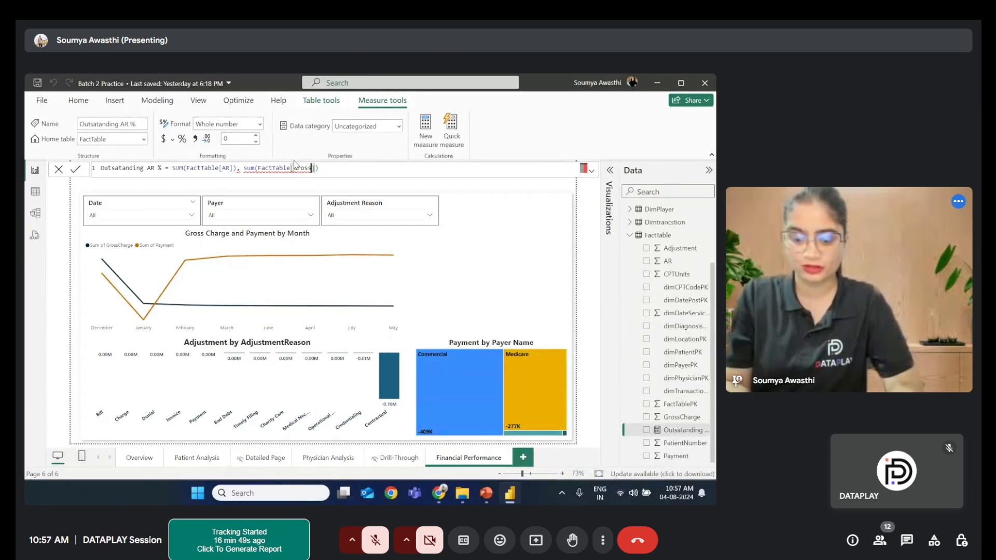
text(Charges)
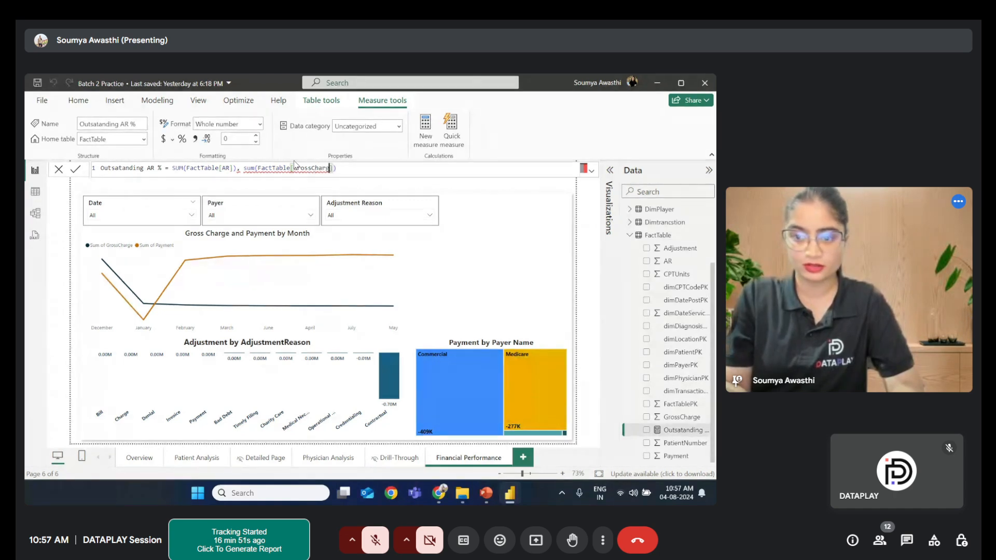
- Capitalize the GrossCharges column name and wrap both sums in a Divide function with a closing parenthesis
click(294, 168)
key(Delete)
text(G)
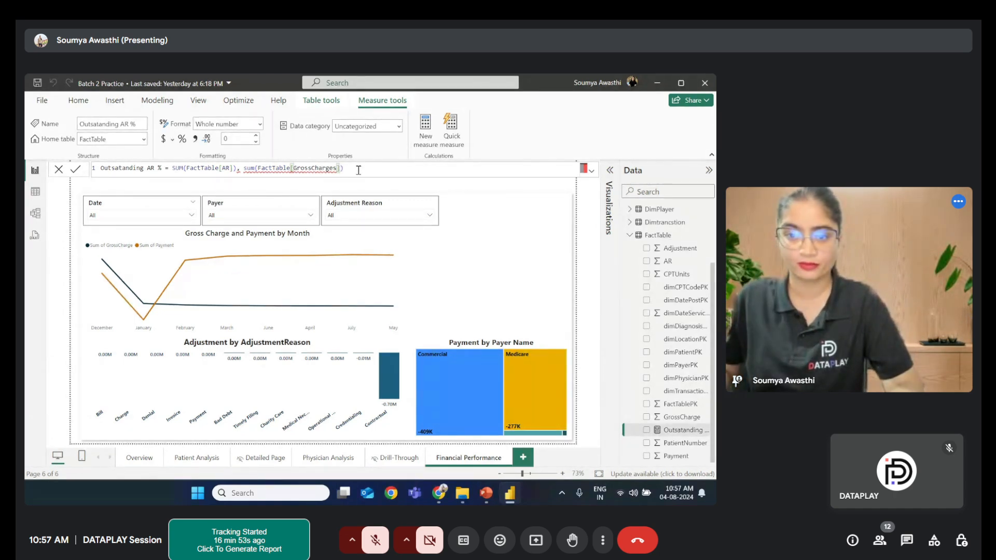
click(171, 167)
text(Di)
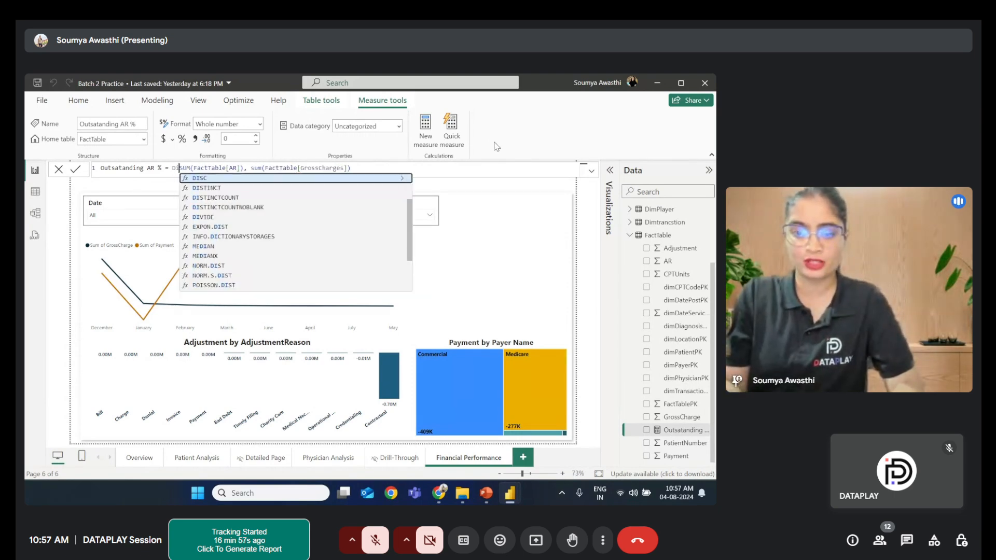
text(vi)
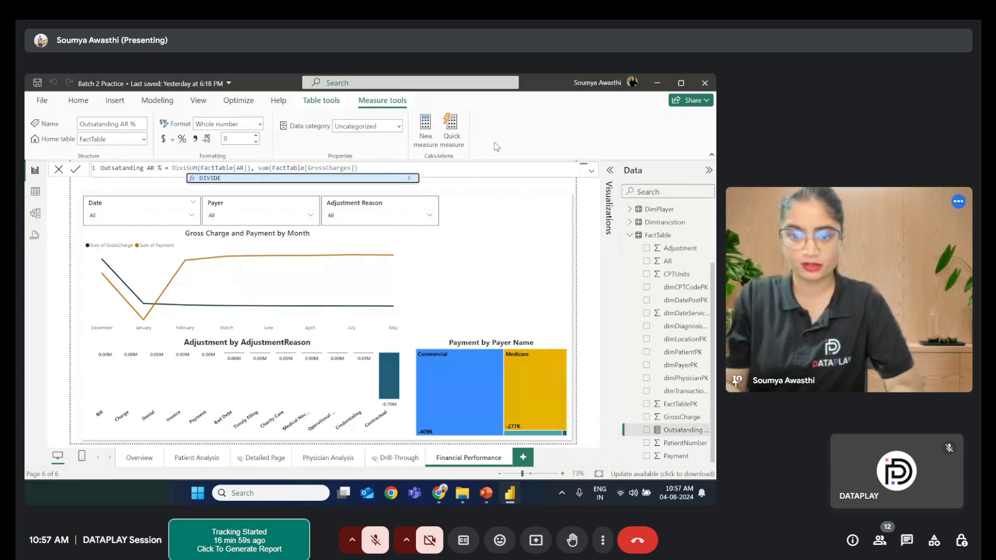
text(de()
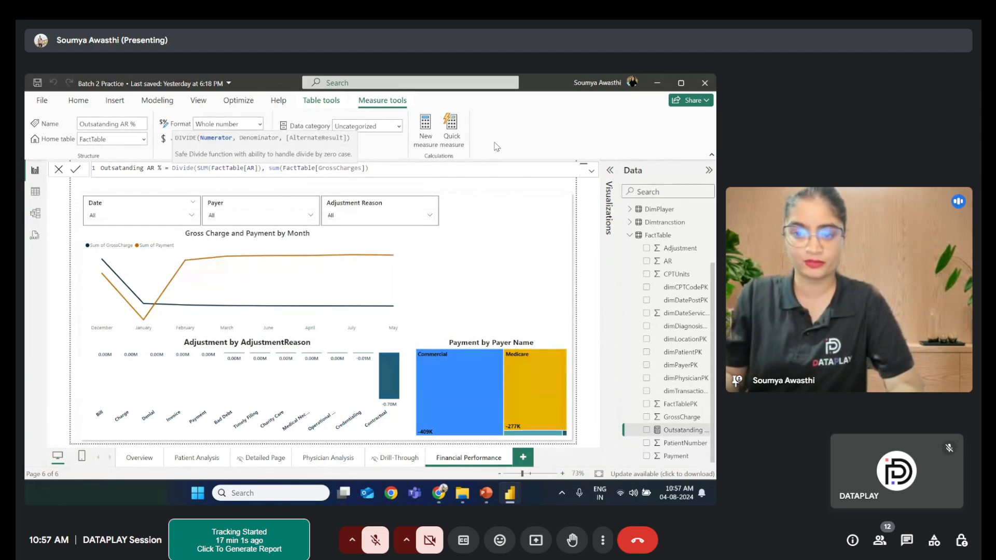
click(392, 168)
text())
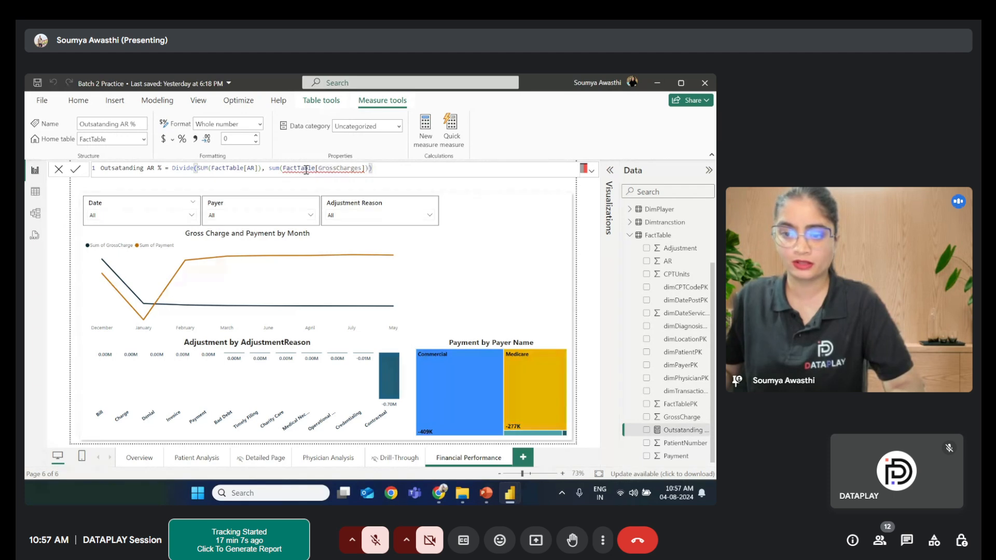
- Retype the second function as SUM and correct its column reference to FactTable[GrossCharge]
mouse_move(306, 169)
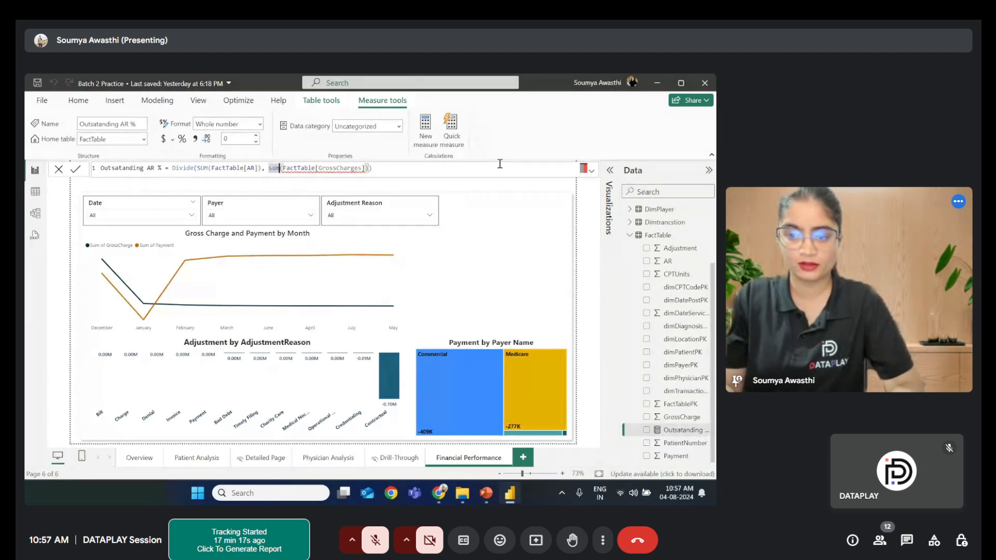
key(BackSpace)
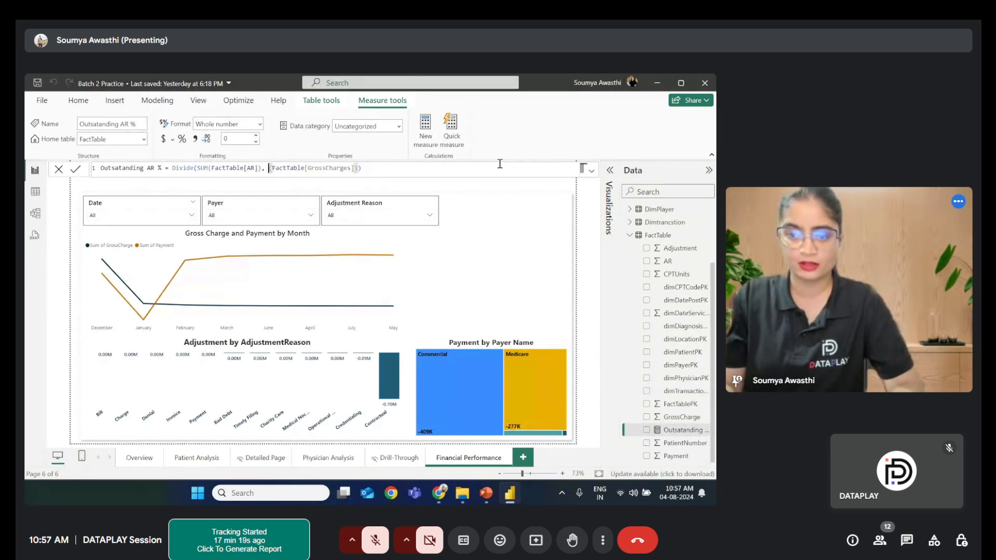
text(SUM)
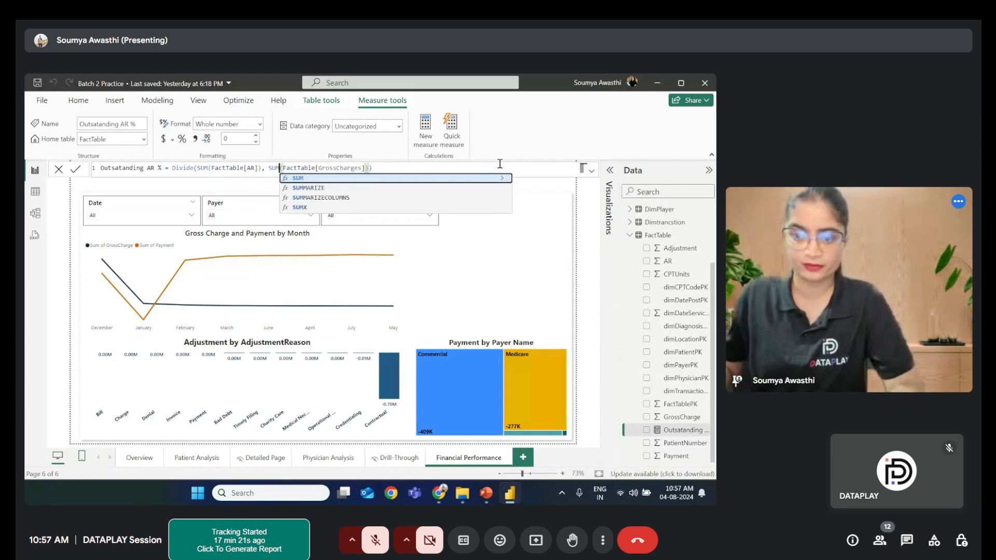
double_click(297, 180)
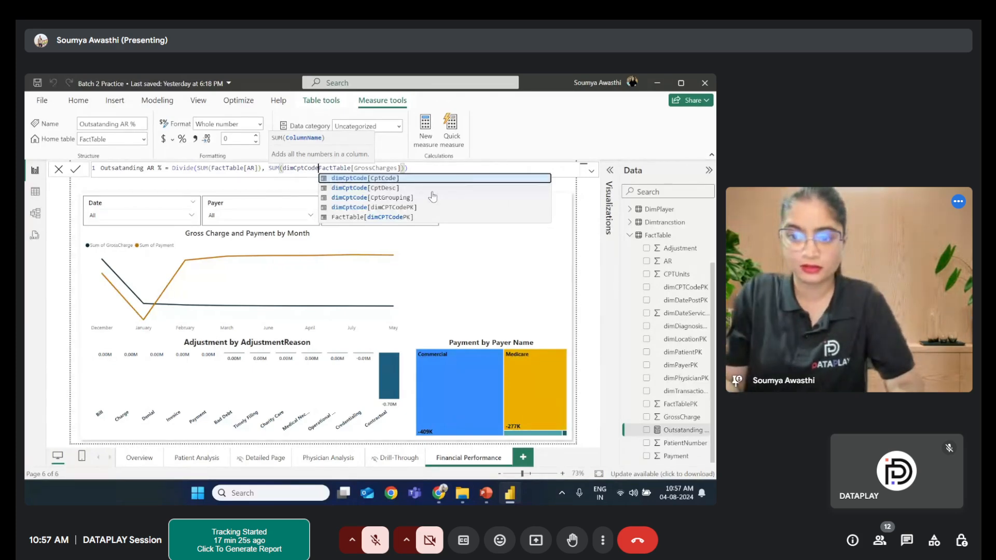
key(BackSpace)
key(BackSpace)
key(BackSpace)
key(BackSpace)
key(BackSpace)
key(BackSpace)
key(BackSpace)
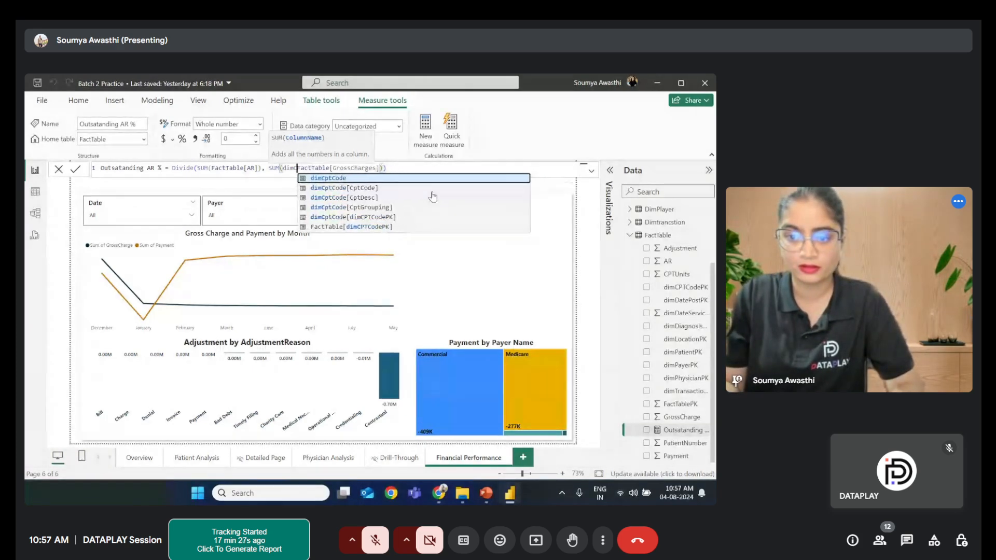
key(BackSpace)
key(BackSpace)
key(BackSpace)
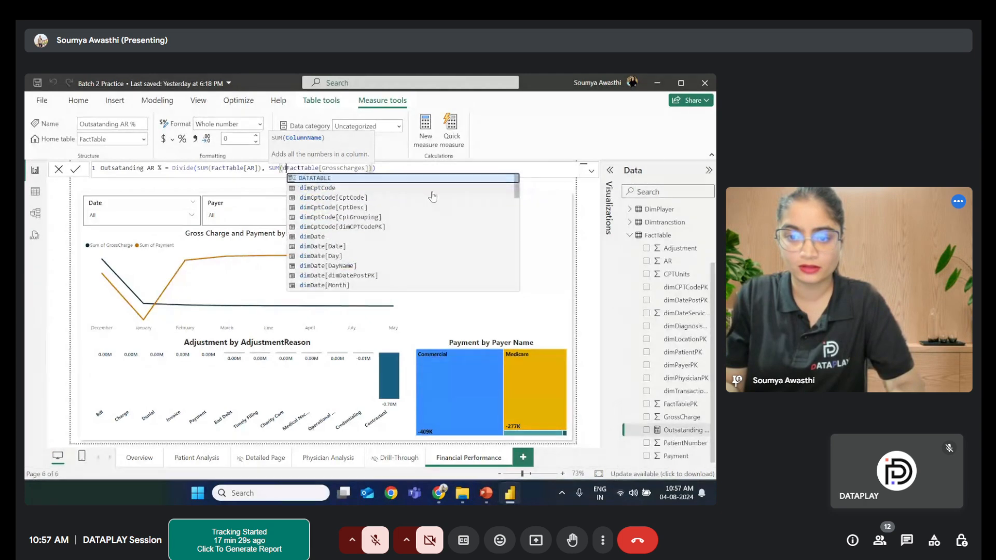
click(394, 168)
mouse_move(323, 168)
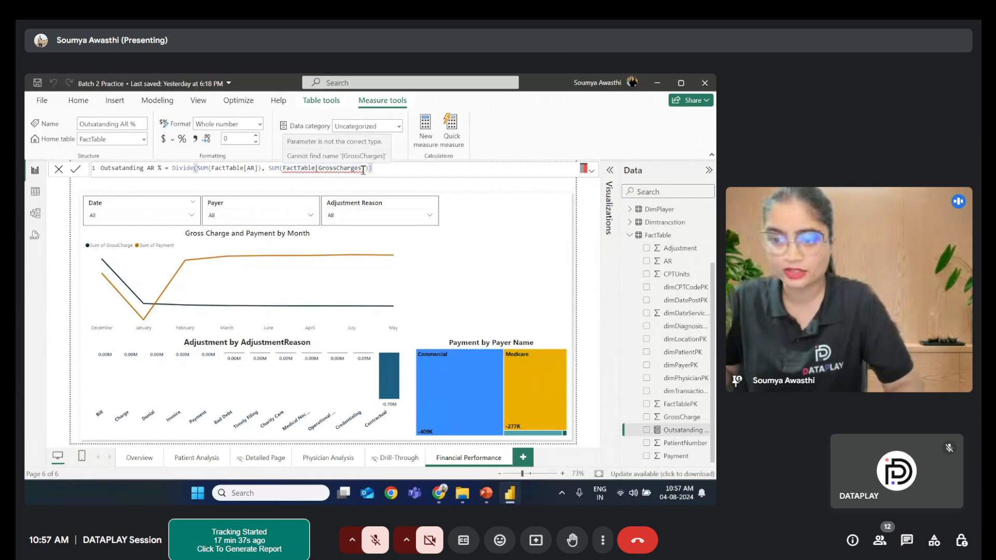
key(BackSpace)
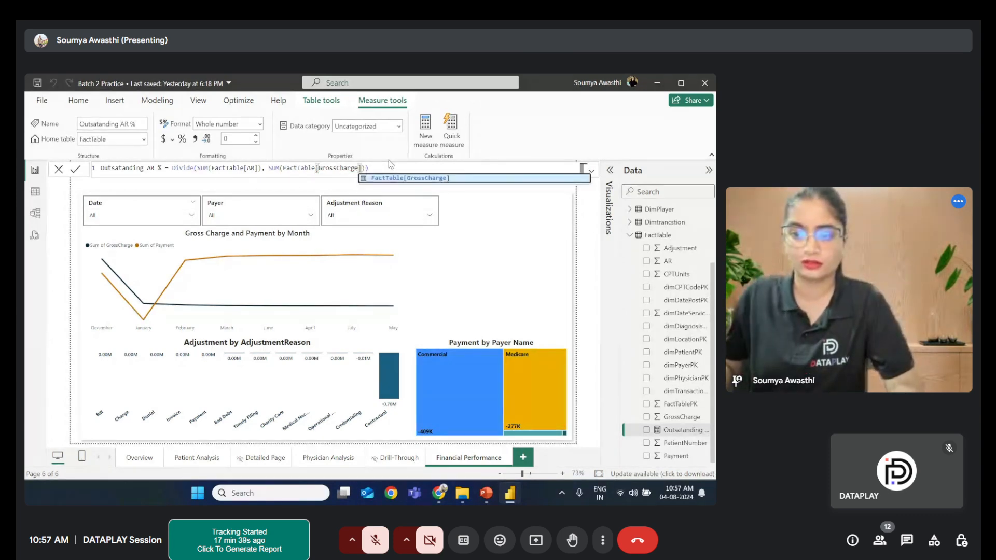
key(Right)
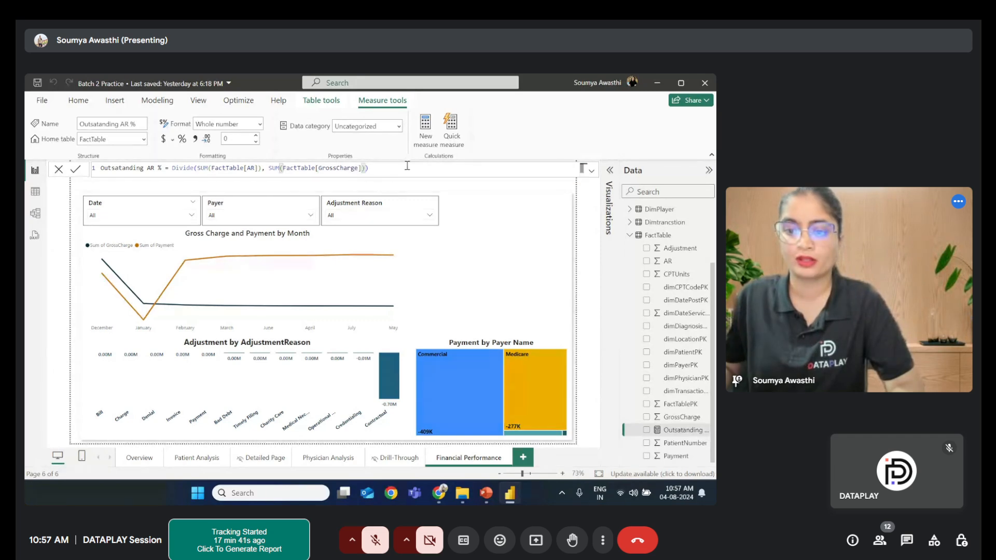
key(Right)
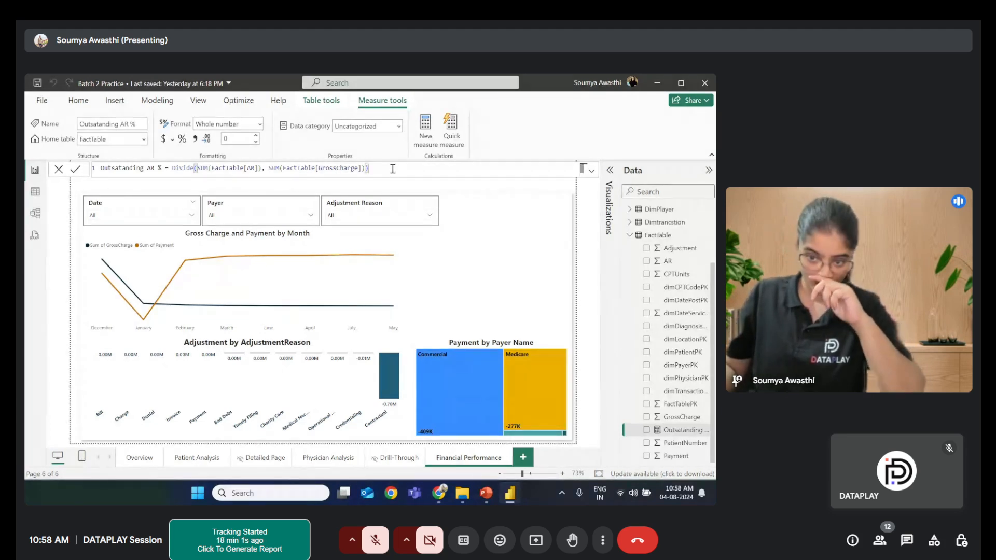
text(*)
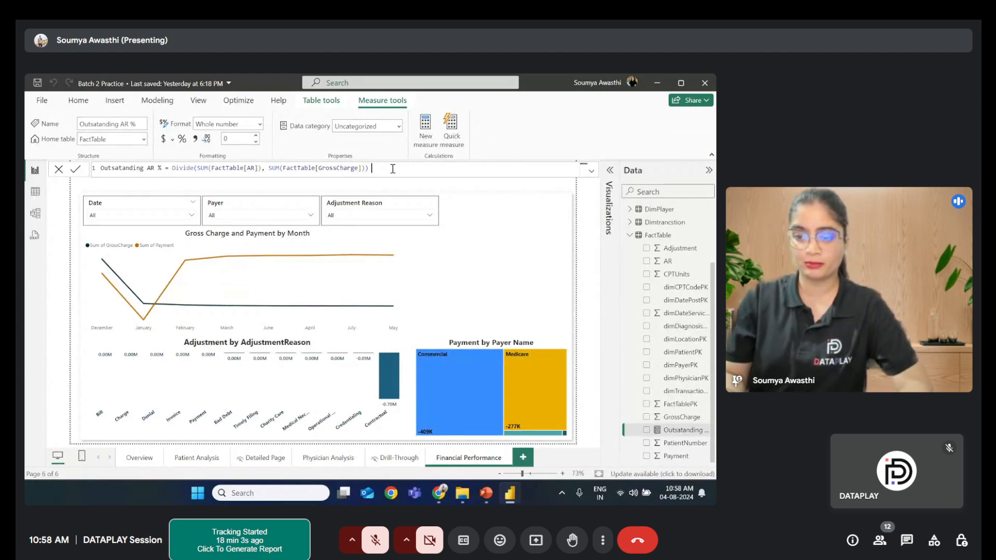
text( 100)
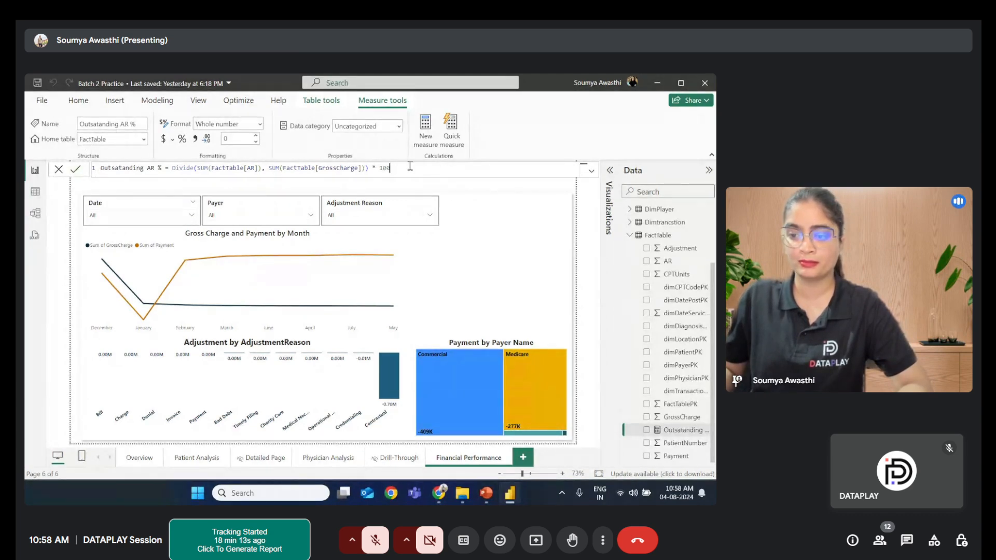
- Multiply the Outsatanding AR % formula by 100 and commit the measure
click(75, 171)
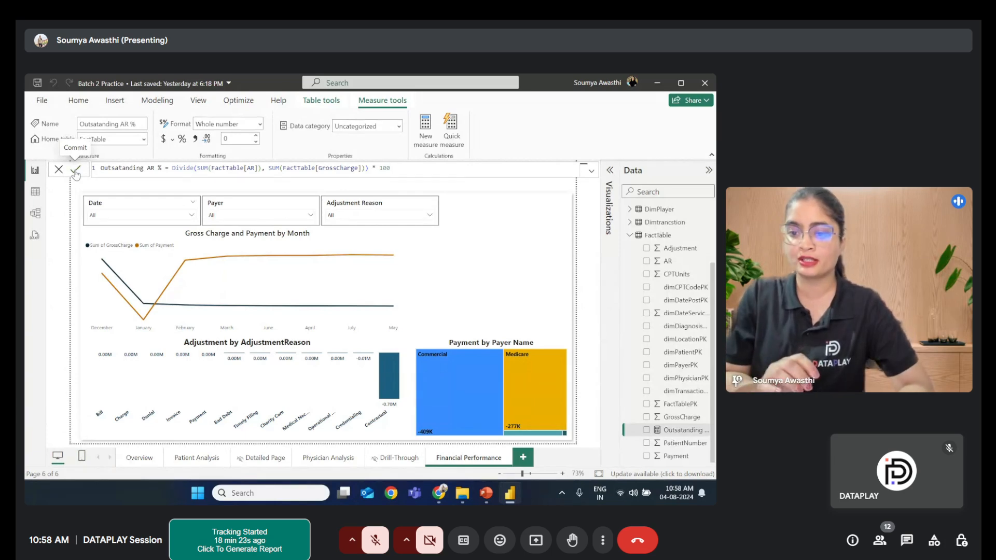
click(75, 171)
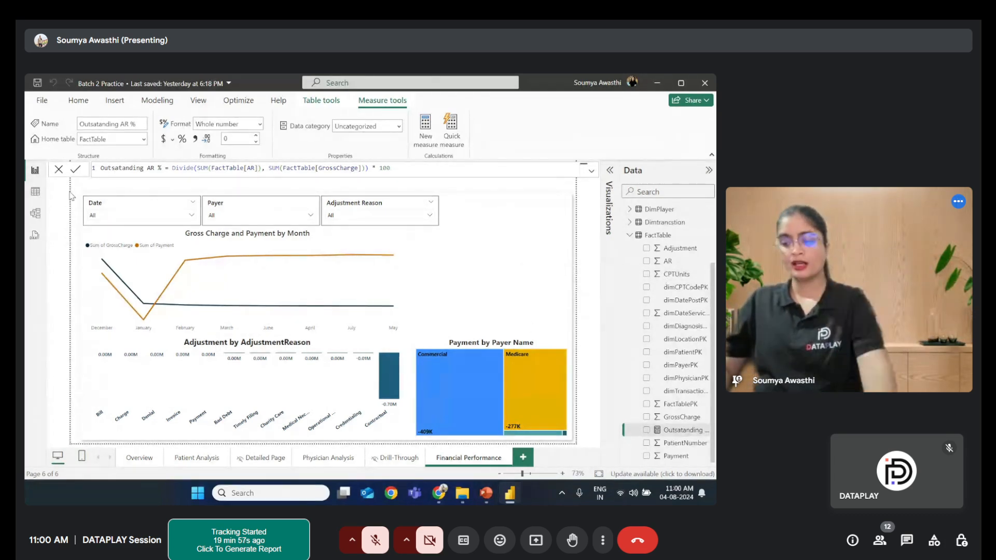
click(57, 167)
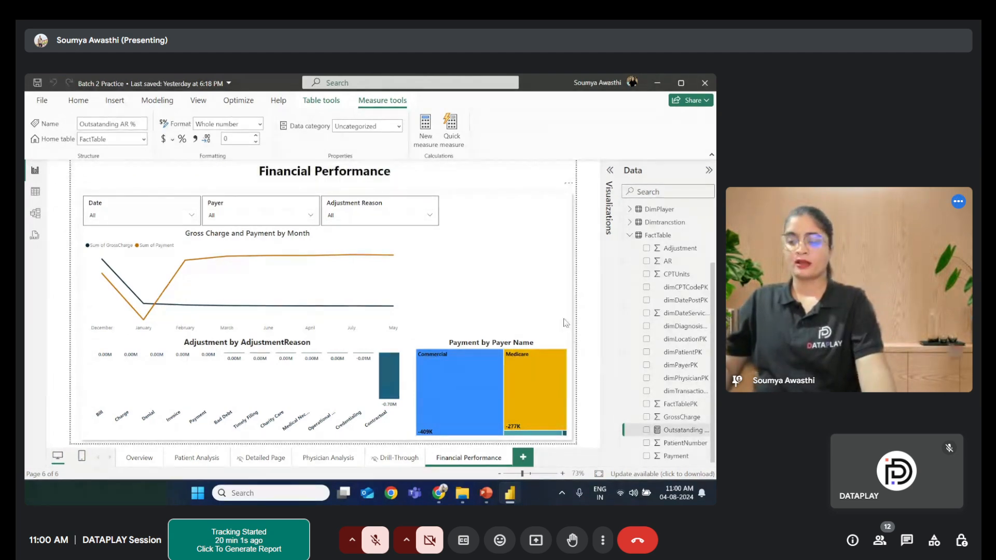
- Insert a gauge visual and place it beside the Gross Charge and Payment by Month chart, widening it
click(610, 171)
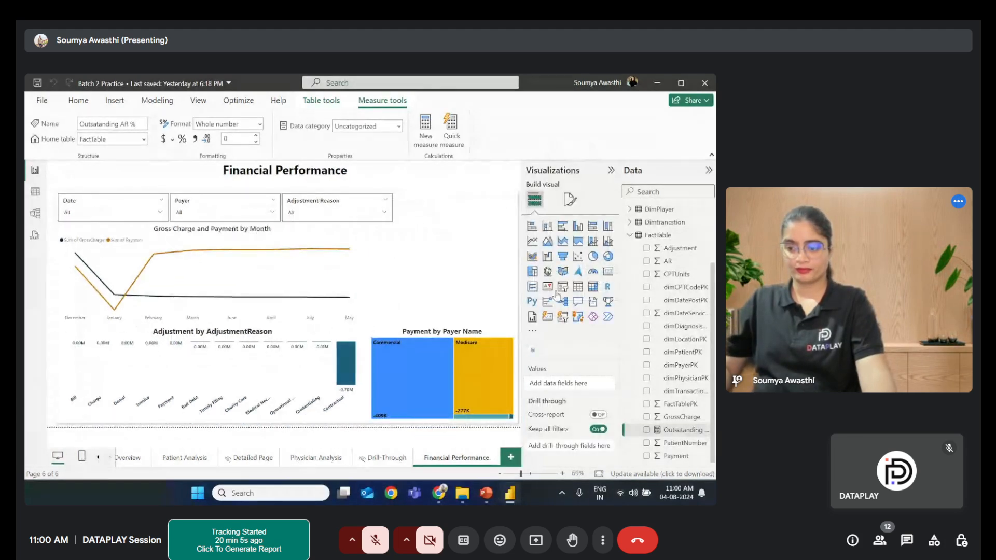
click(593, 274)
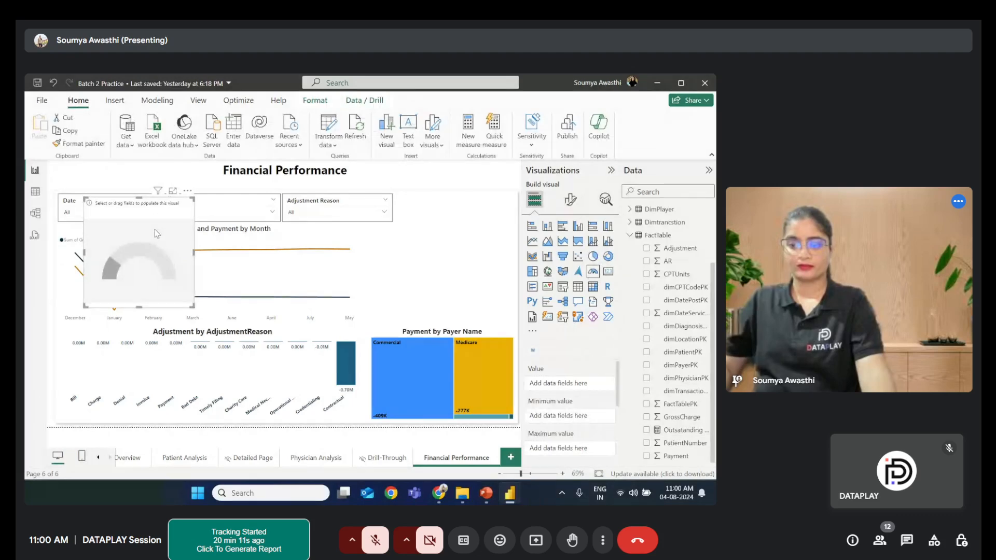
drag(156, 234, 462, 255)
drag(395, 219, 404, 236)
drag(467, 268, 476, 270)
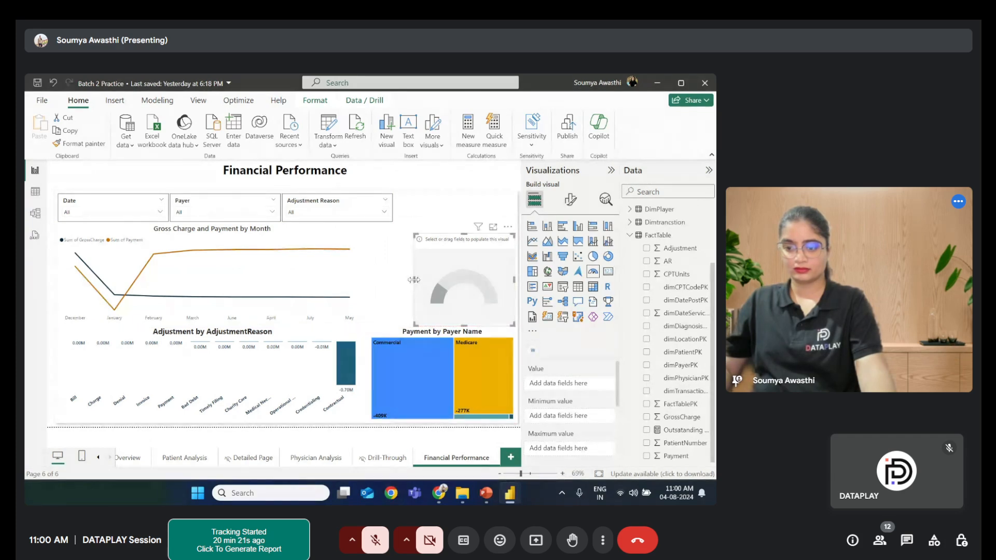
drag(413, 280, 372, 281)
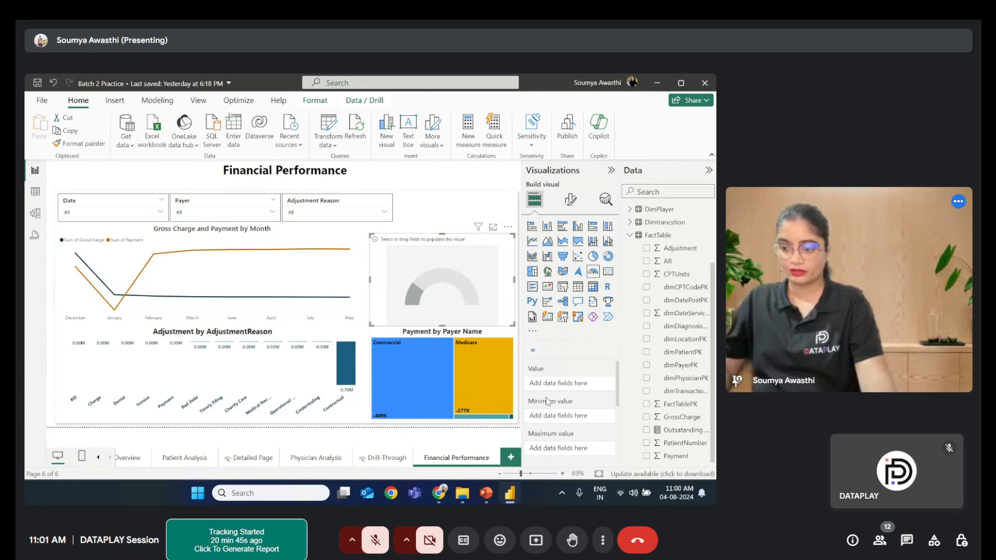
- Add the Outsatanding AR % measure as the gauge's value
drag(681, 430, 558, 386)
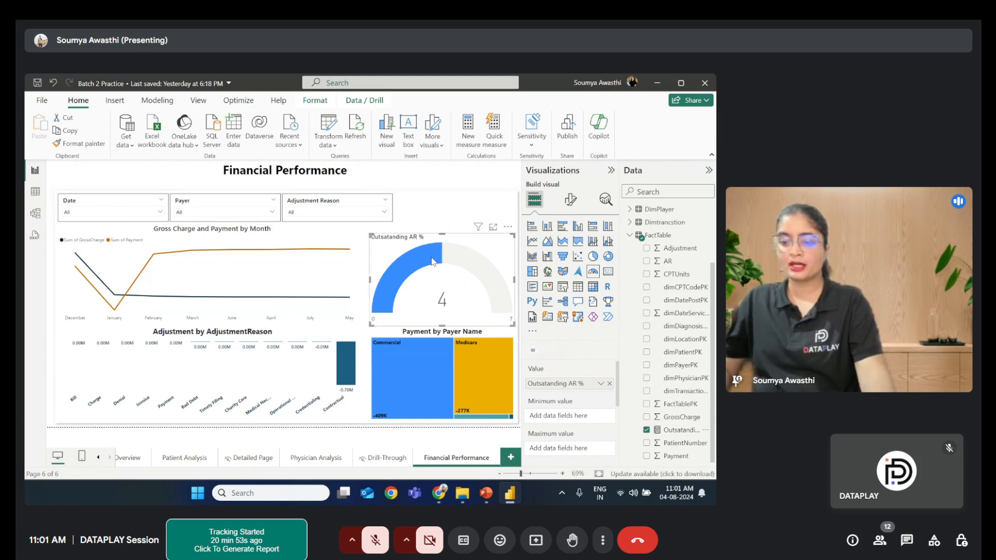
mouse_move(447, 261)
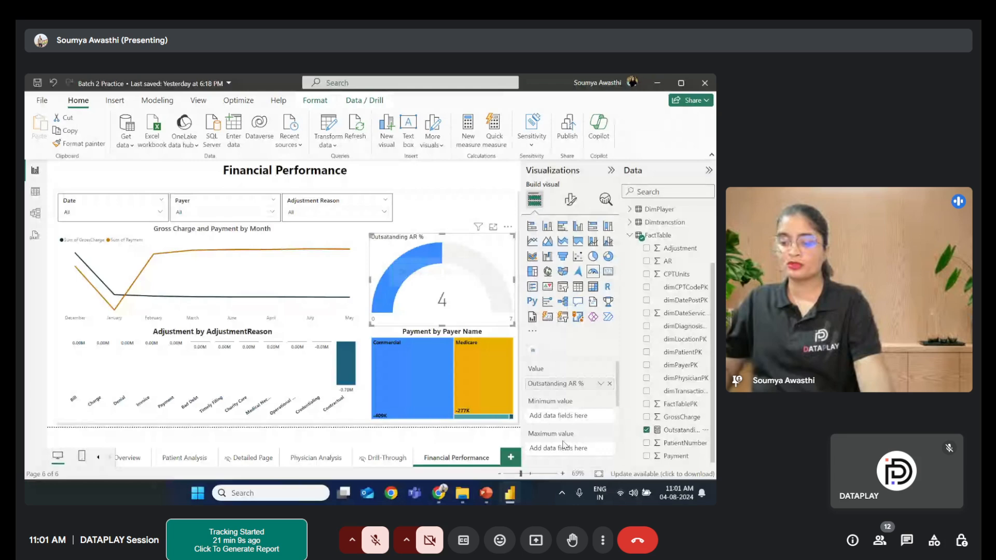
scroll(563, 445, down, 2)
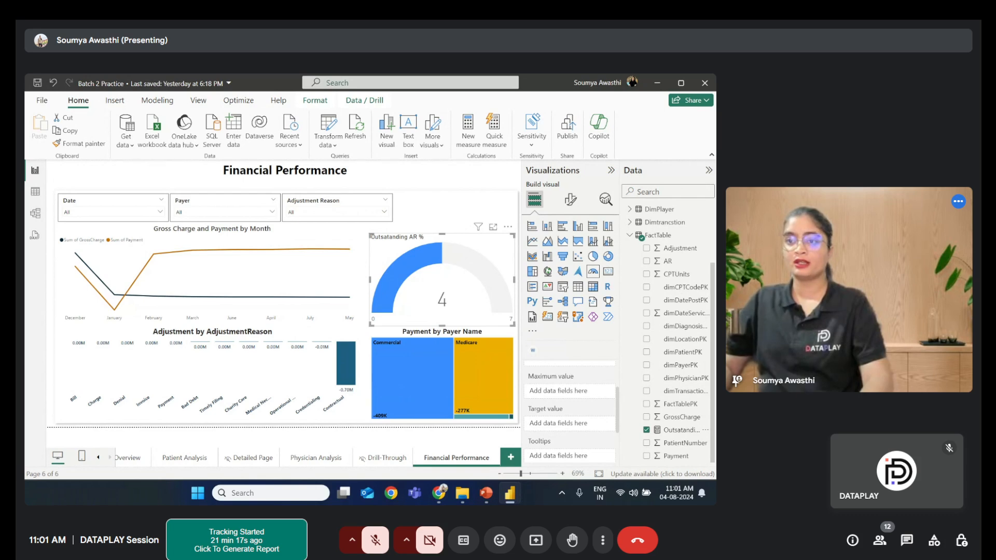
key(super+d)
key(super+d)
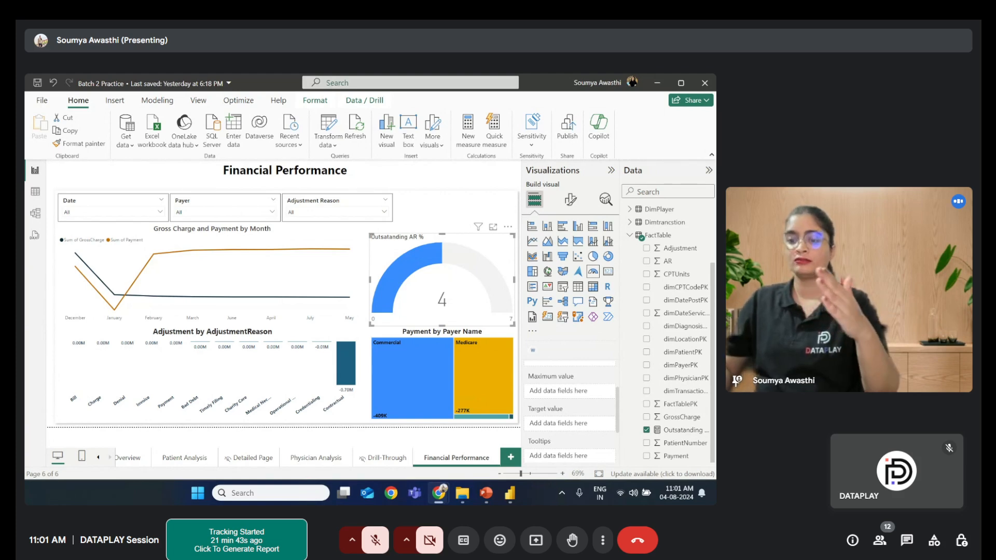
click(432, 227)
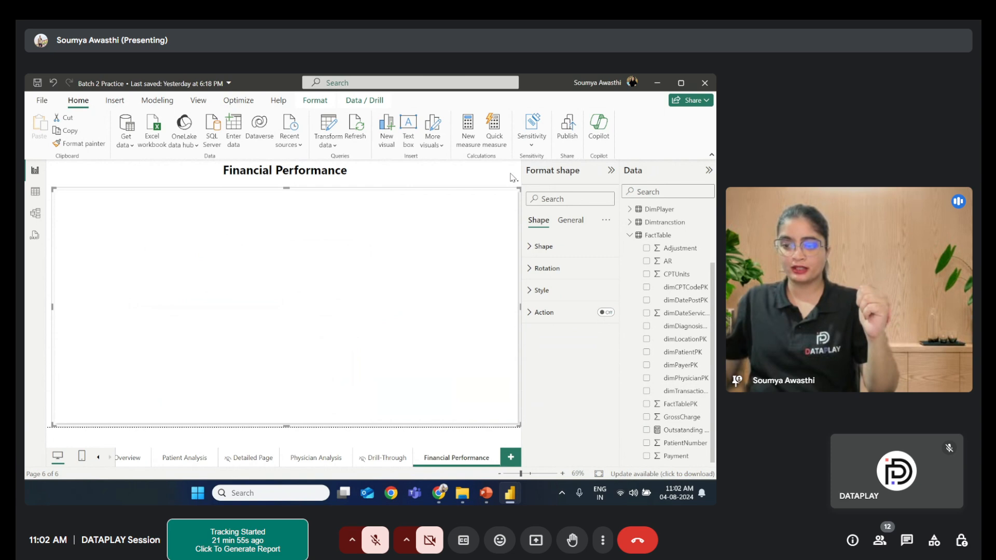
click(451, 176)
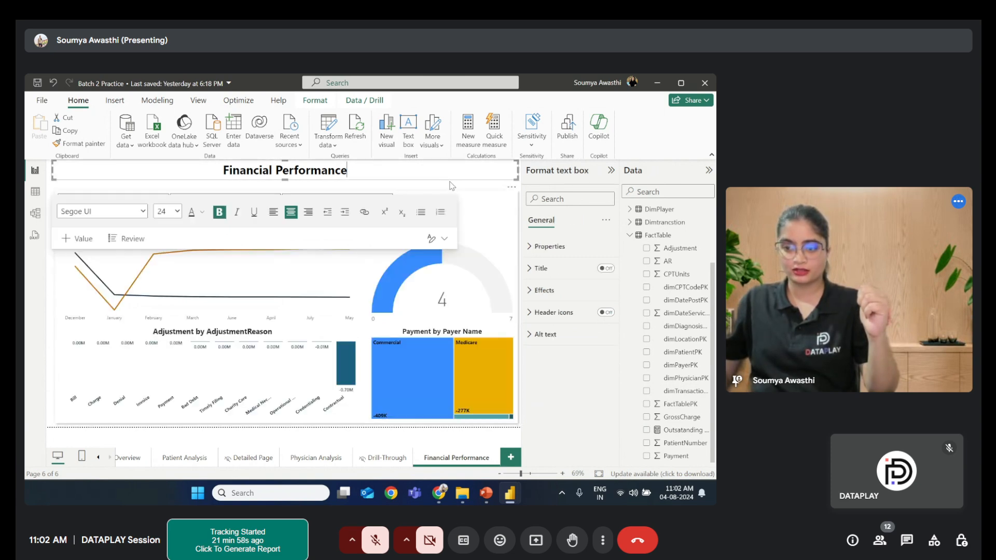
key(Escape)
- Set the gauge axis minimum to 0
click(488, 251)
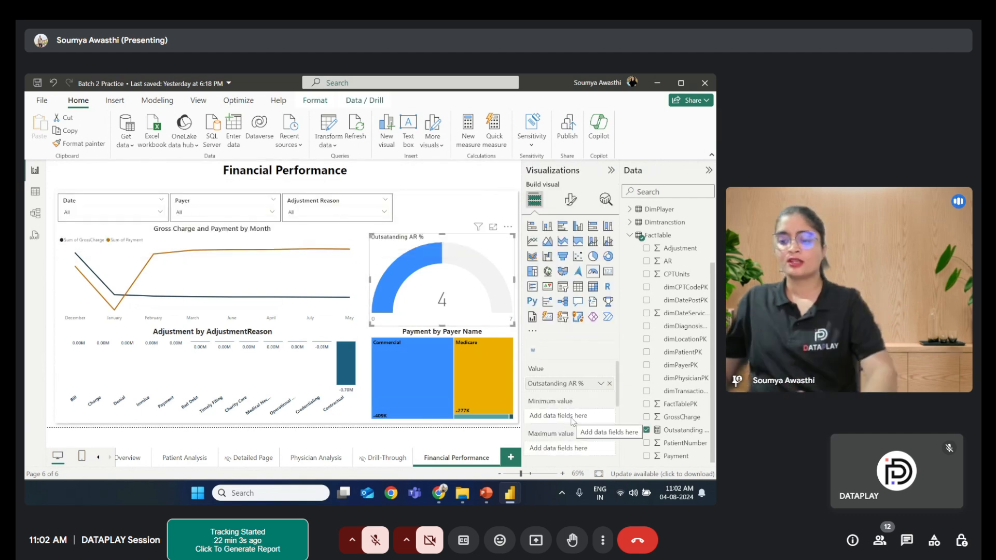
scroll(572, 421, down, 3)
scroll(572, 421, up, 1)
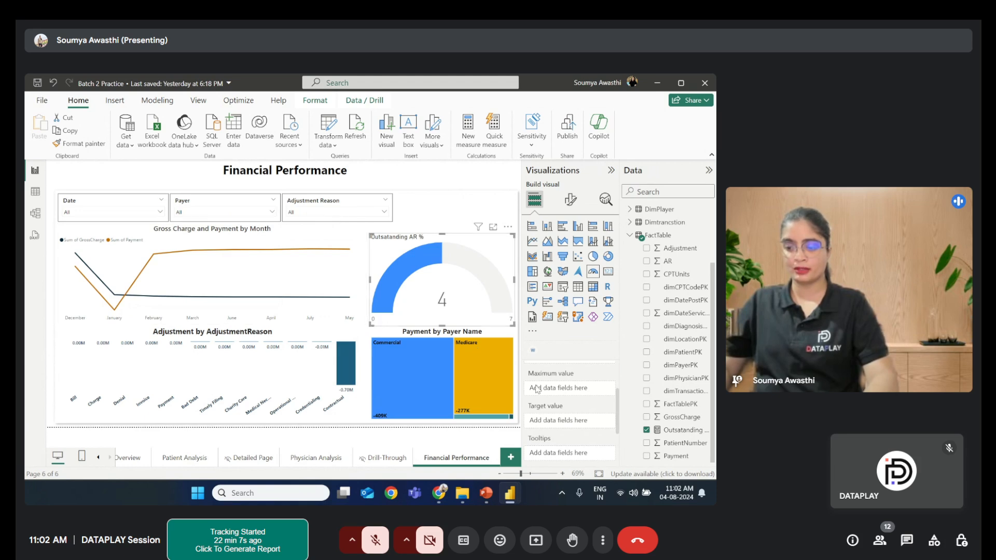
scroll(549, 392, up, 1)
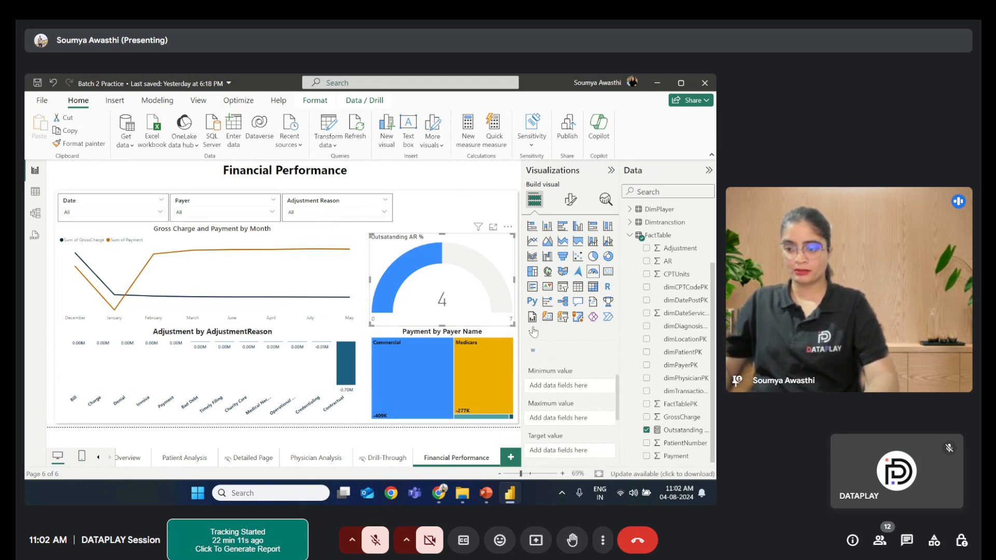
click(570, 200)
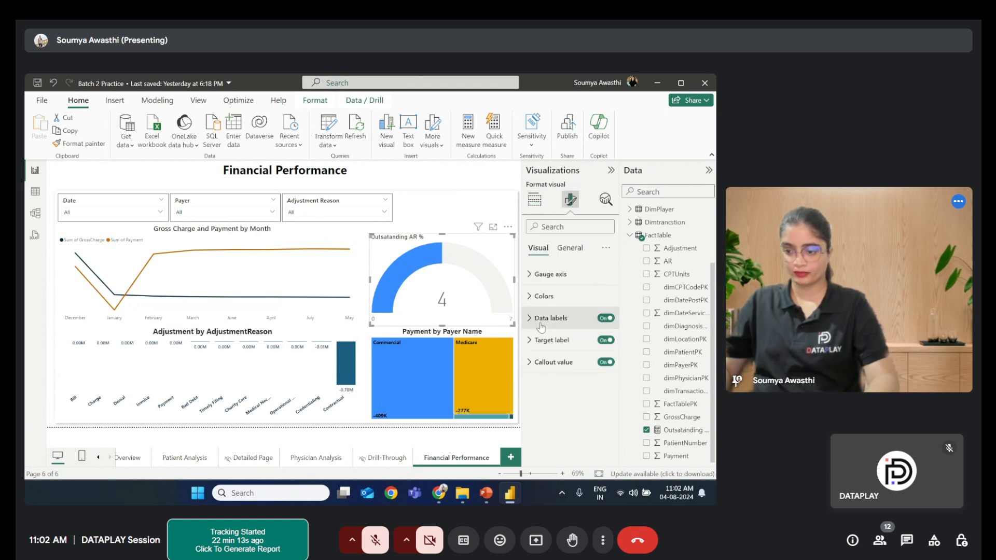
click(541, 275)
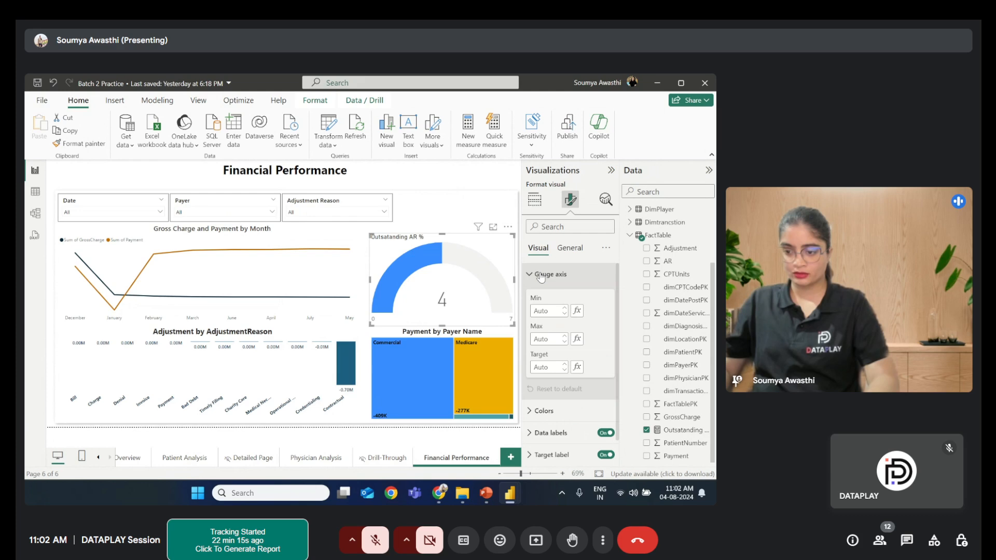
click(552, 310)
text(1)
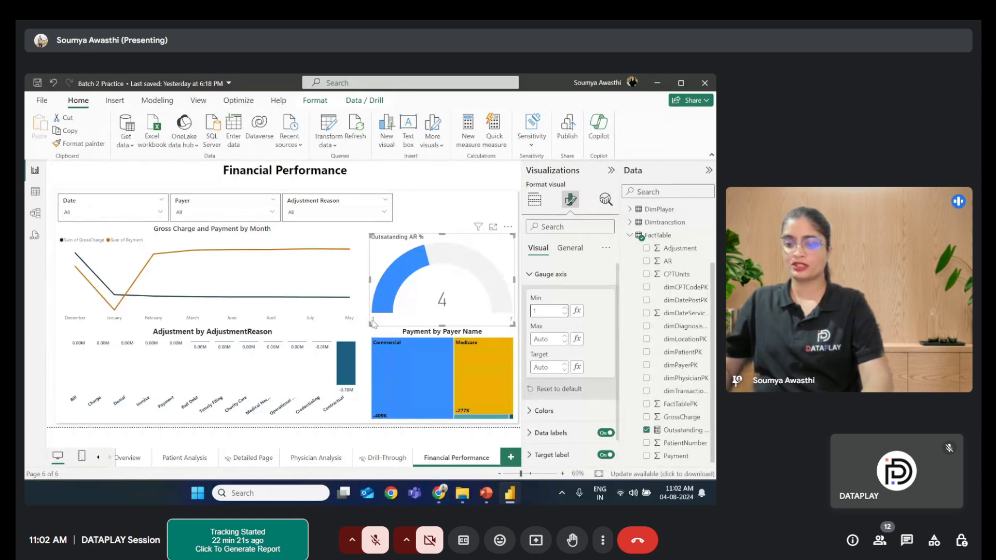
click(565, 314)
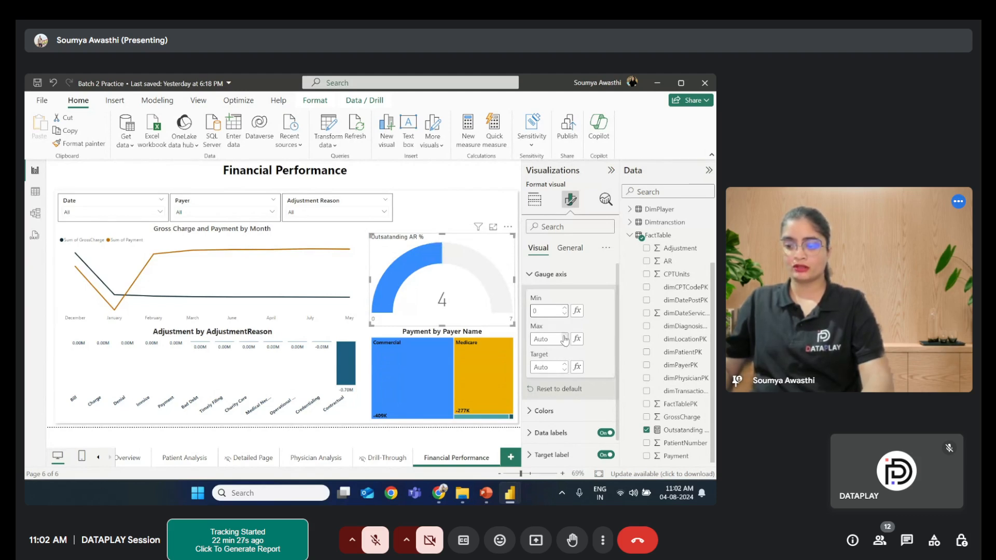
- Set the gauge axis maximum to 7 and the target to 3
click(565, 338)
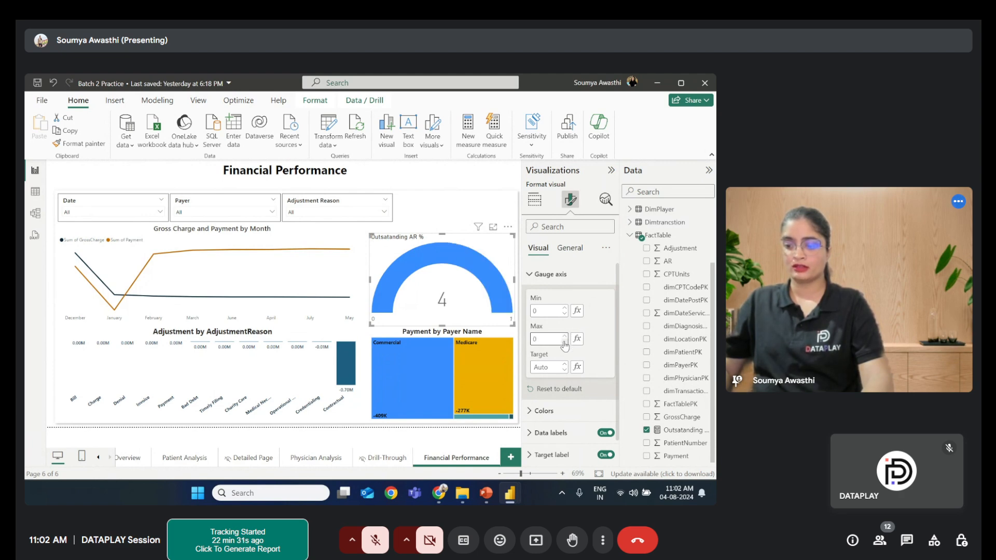
click(540, 340)
key(BackSpace)
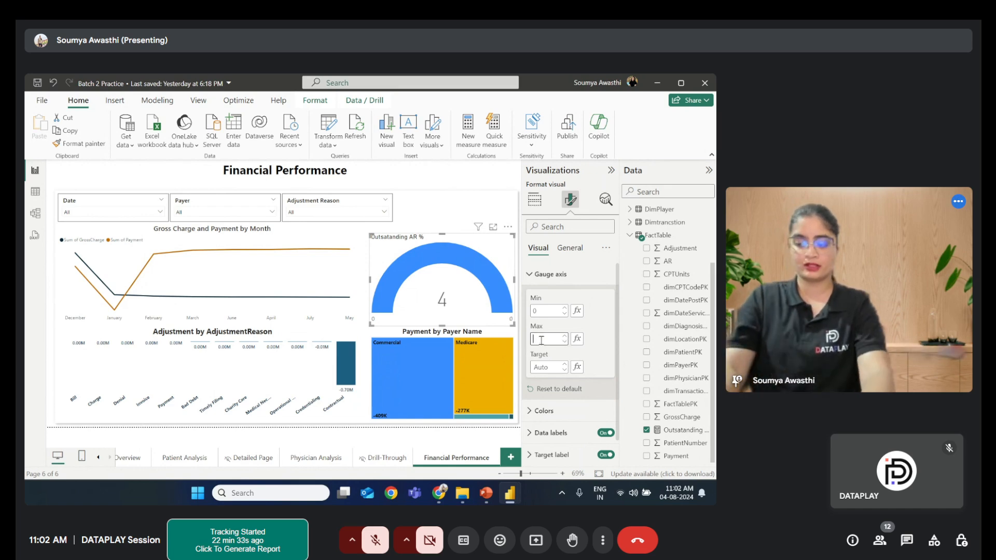
text(7)
click(600, 336)
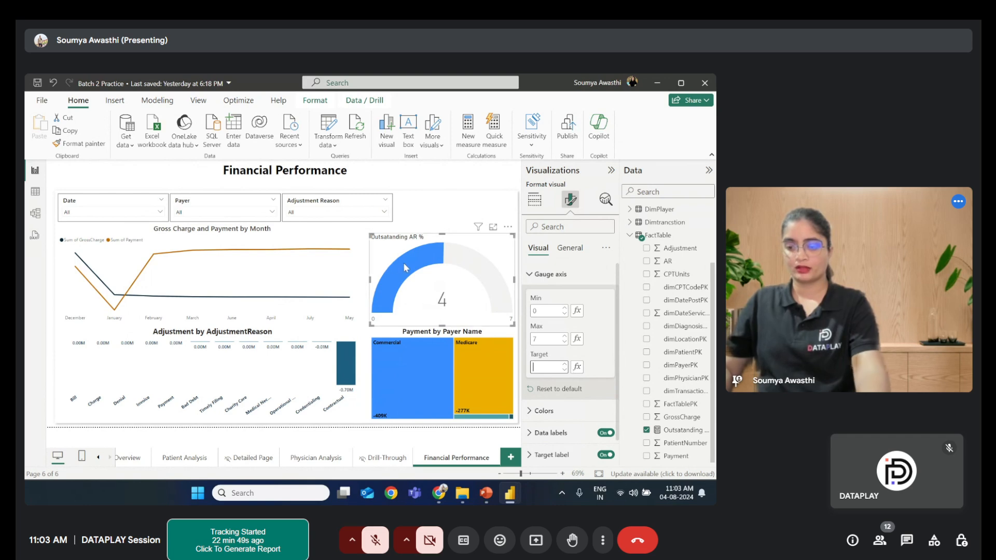
text(3)
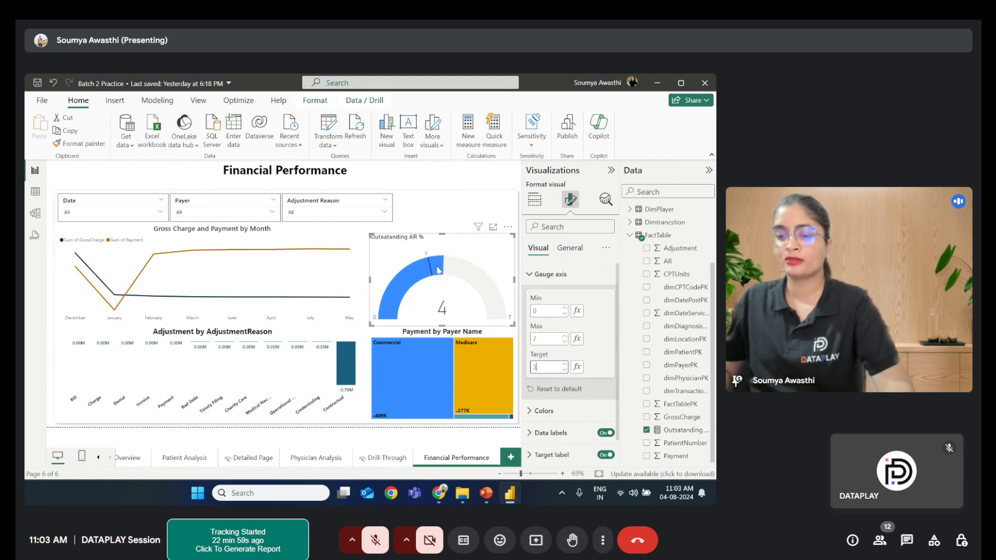
- Change the gauge's title text to "Outstanding AR by Gross Charges"
click(535, 275)
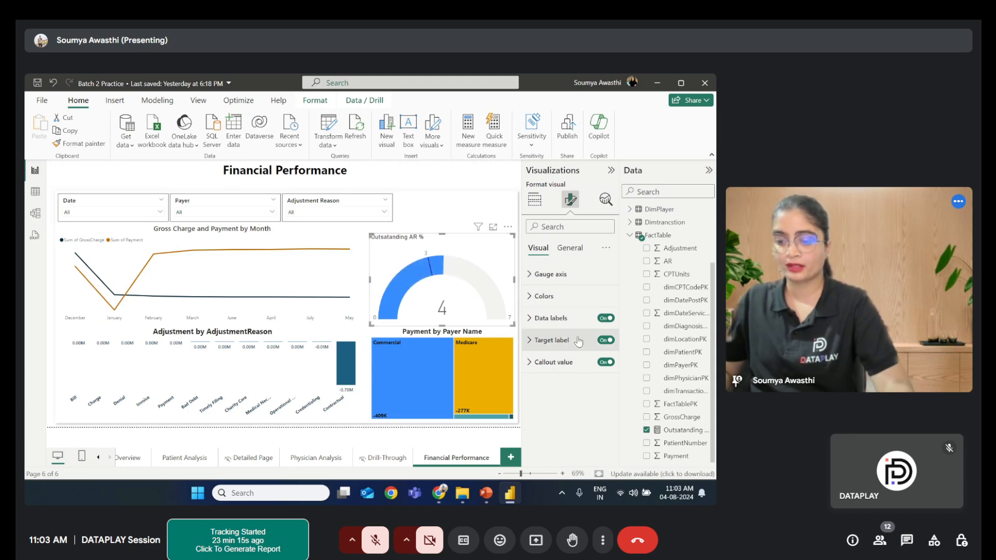
click(569, 249)
click(554, 297)
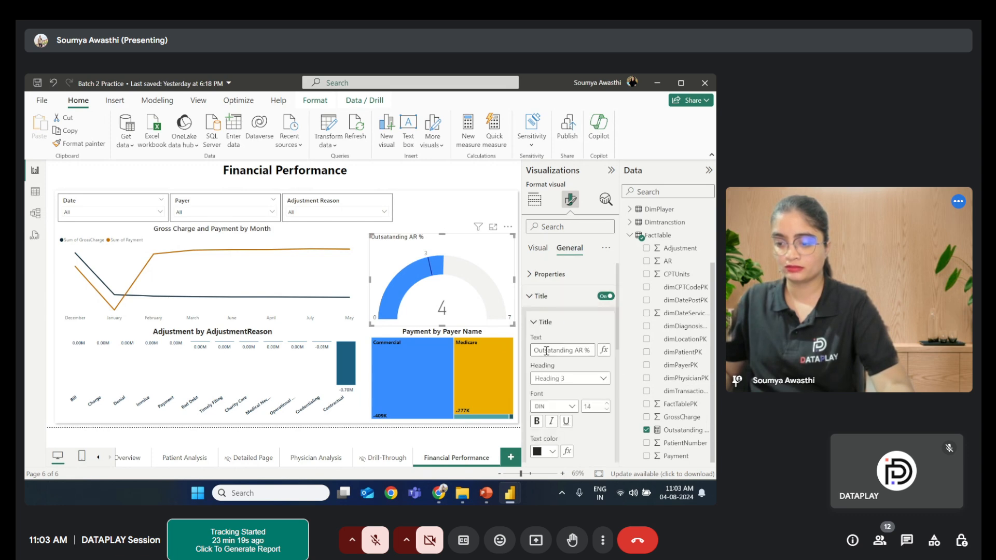
triple_click(533, 351)
key(BackSpace)
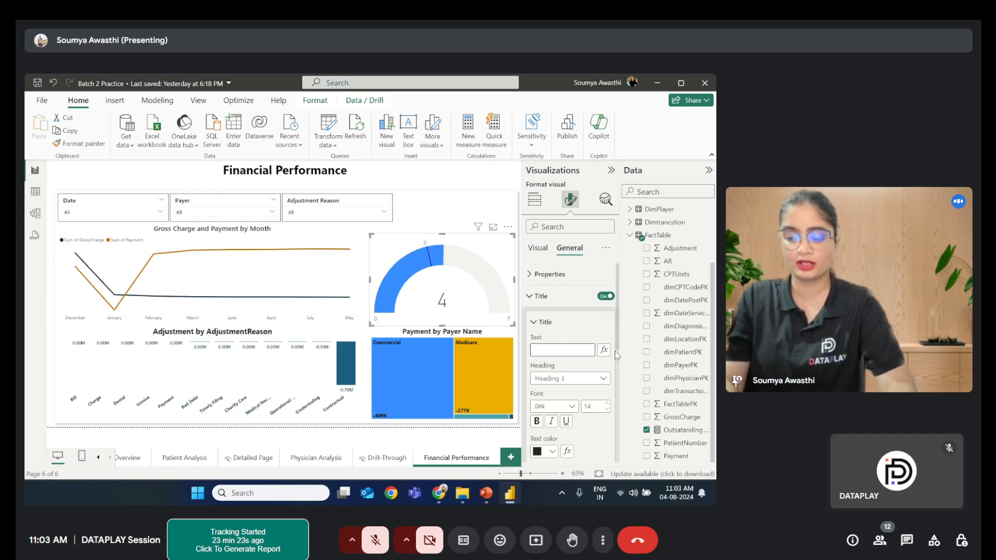
text(Ou)
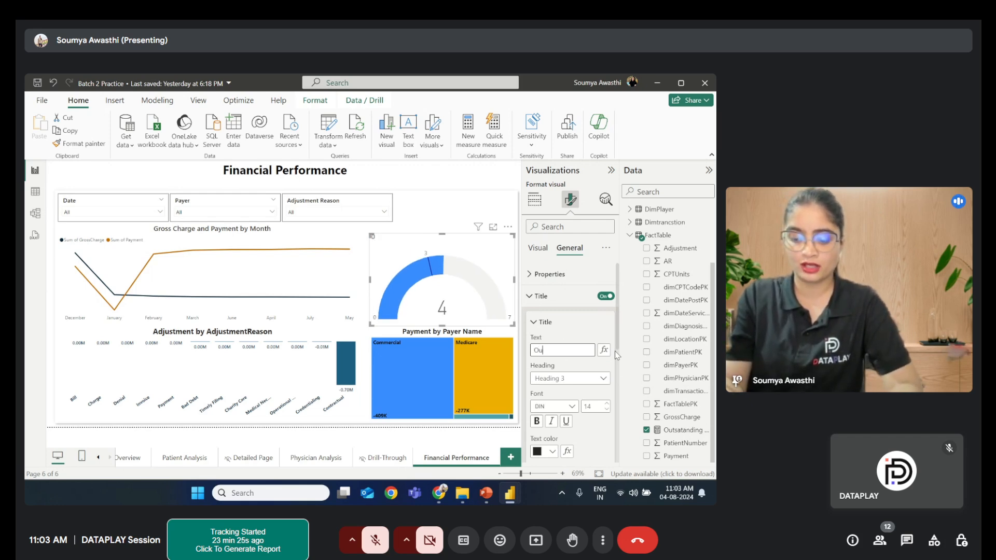
text(tstandi)
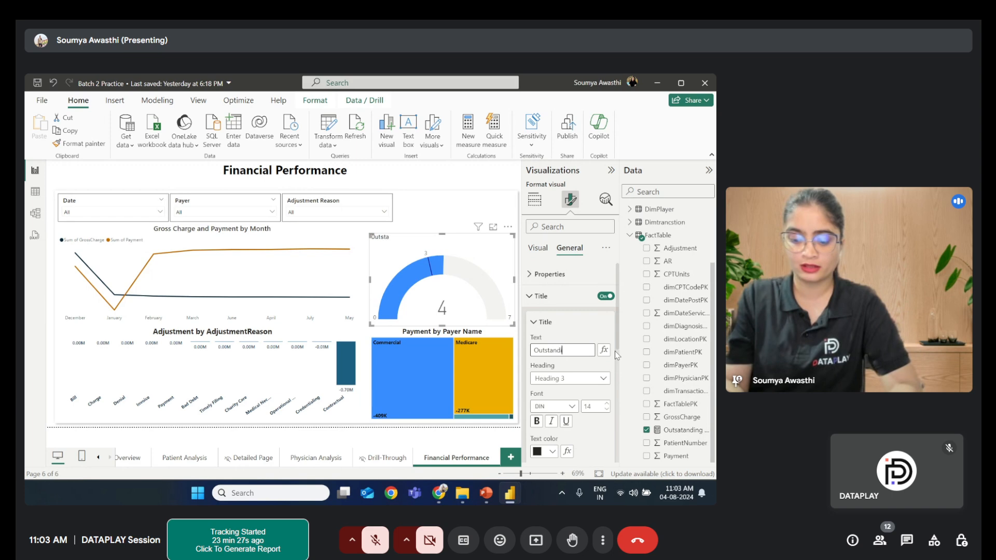
text(ng AR)
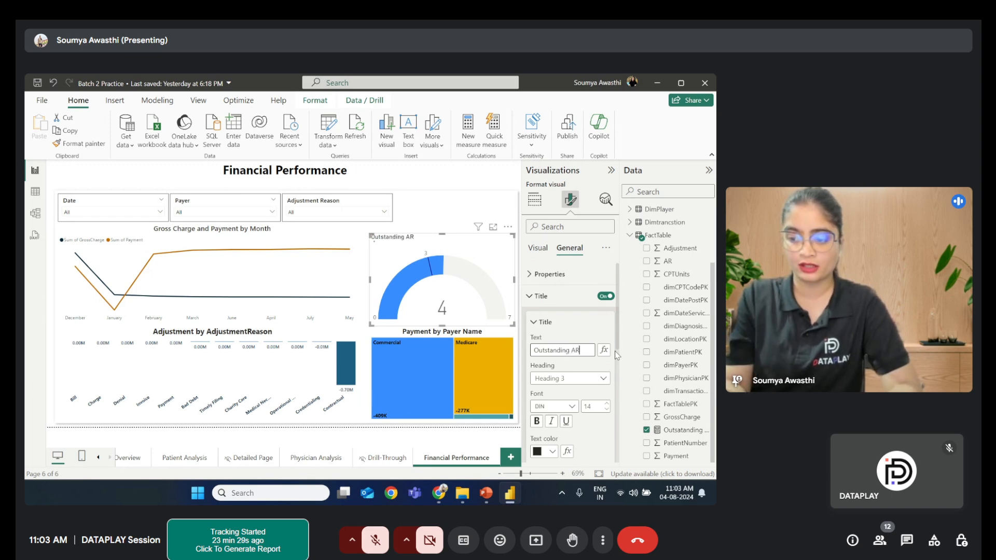
text( by)
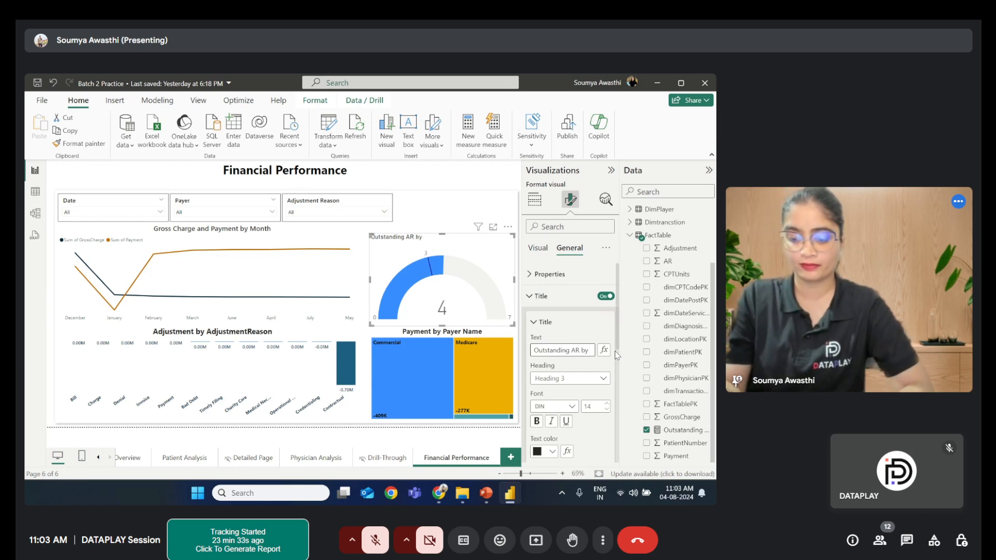
text( Gross)
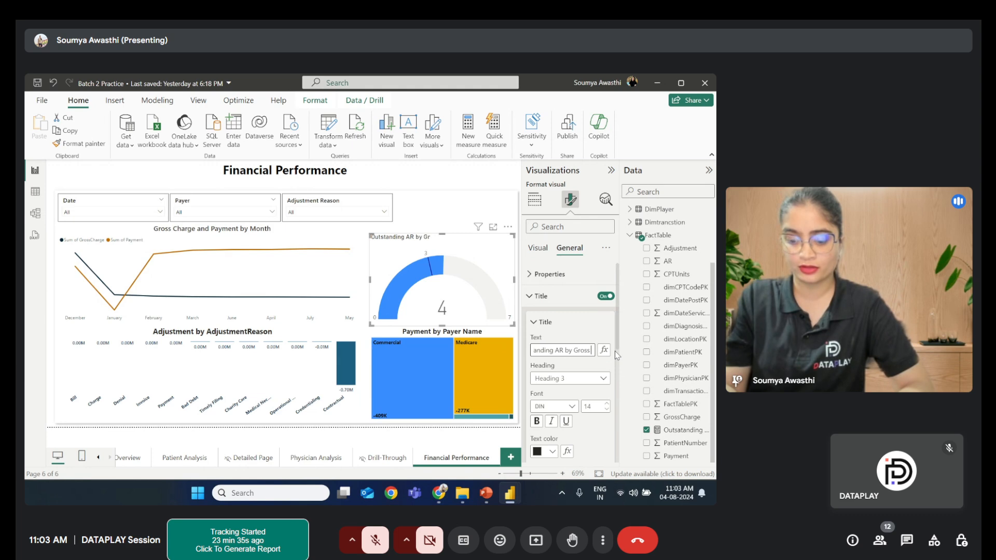
text( Charg)
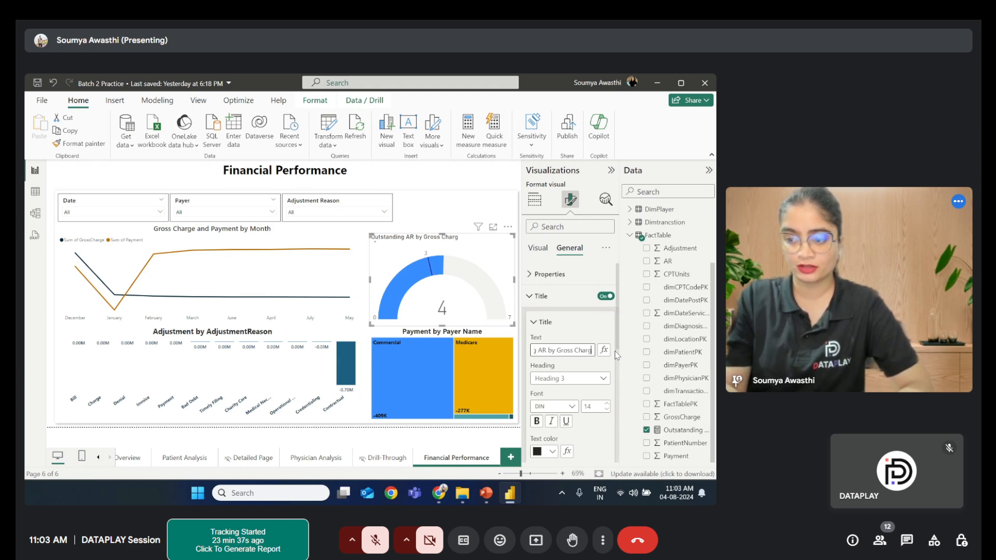
text(es)
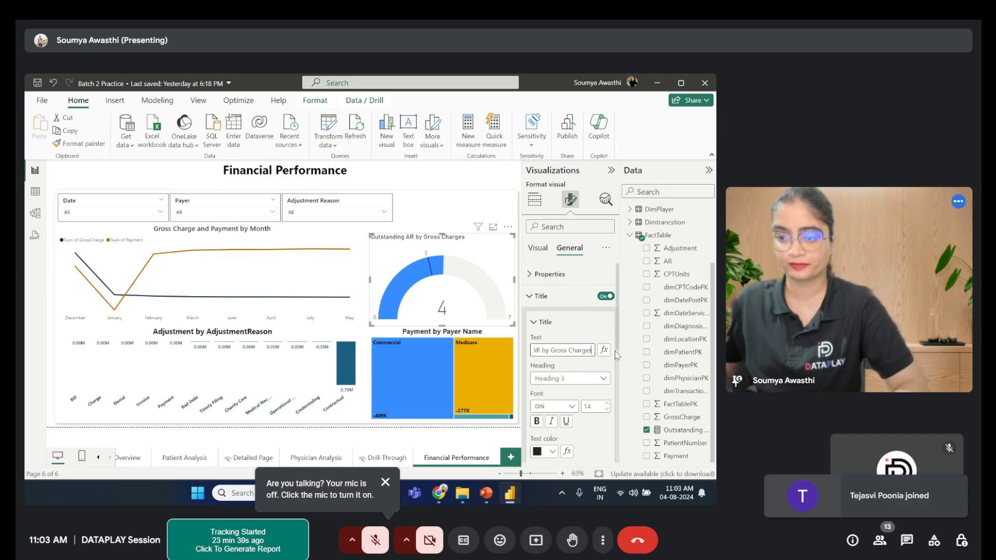
- Set the gauge title's font to Segoe UI Bold and center-align the title
click(585, 336)
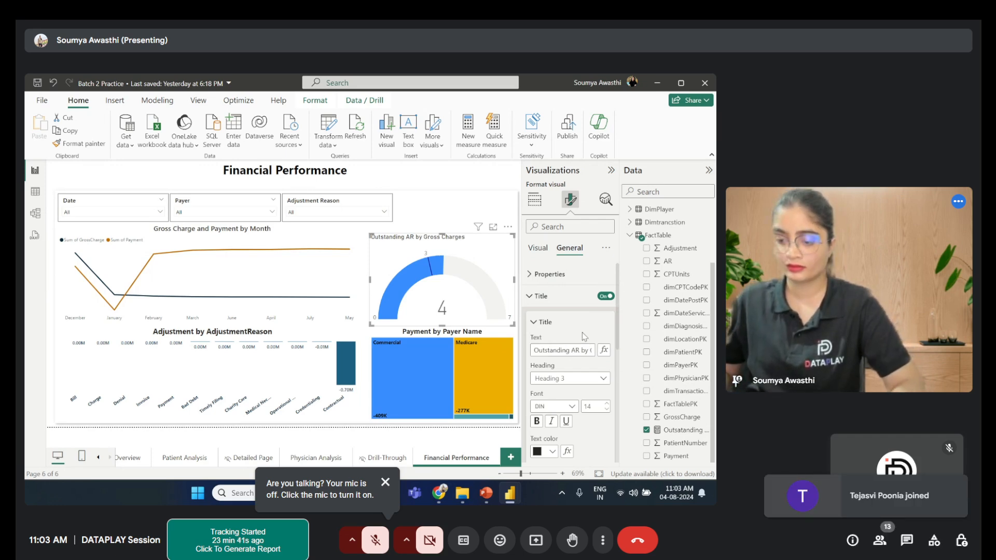
click(574, 406)
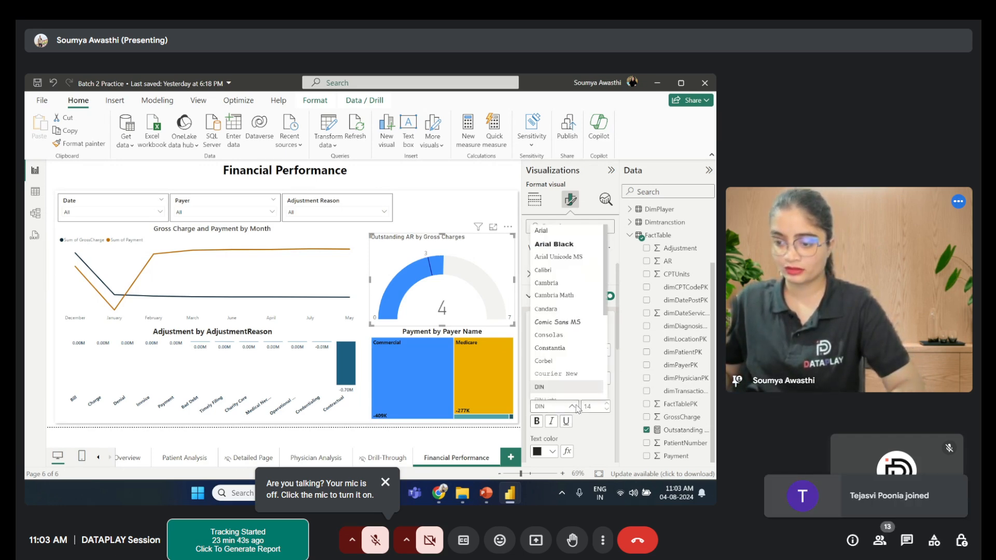
scroll(569, 340, down, 3)
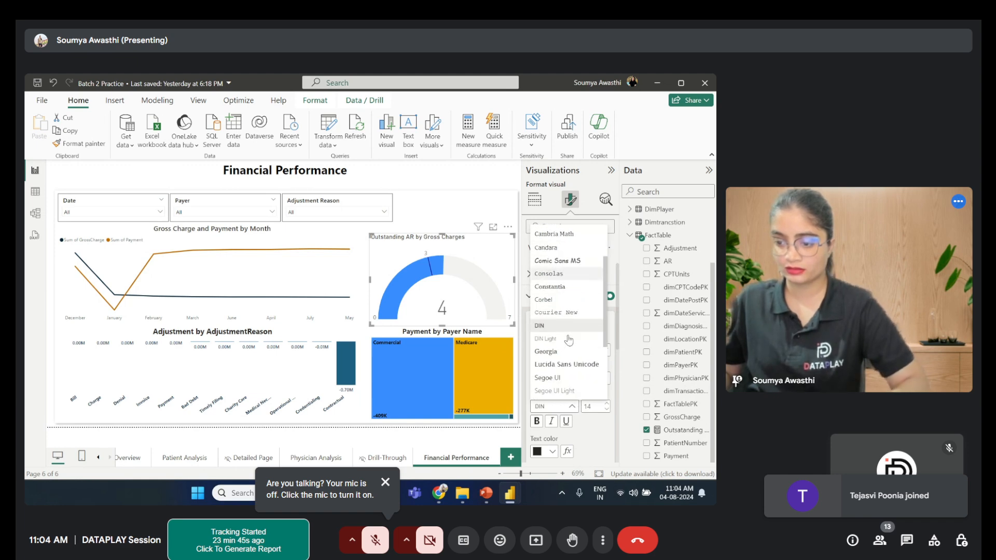
click(570, 369)
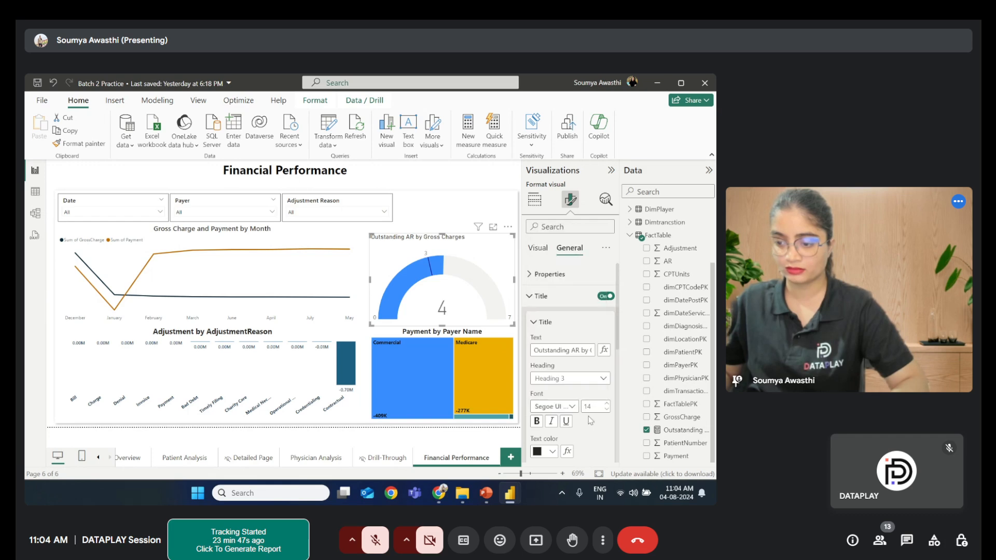
click(554, 406)
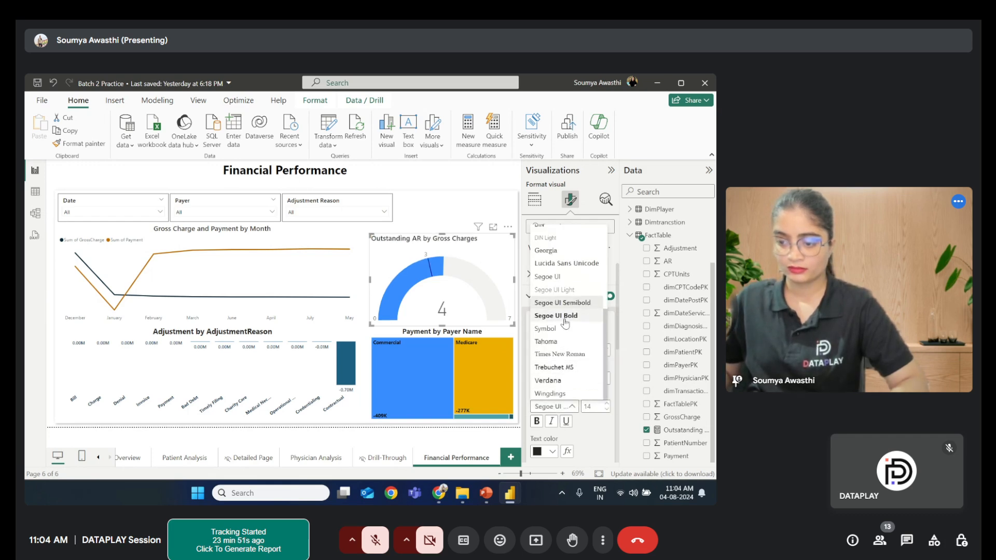
click(564, 317)
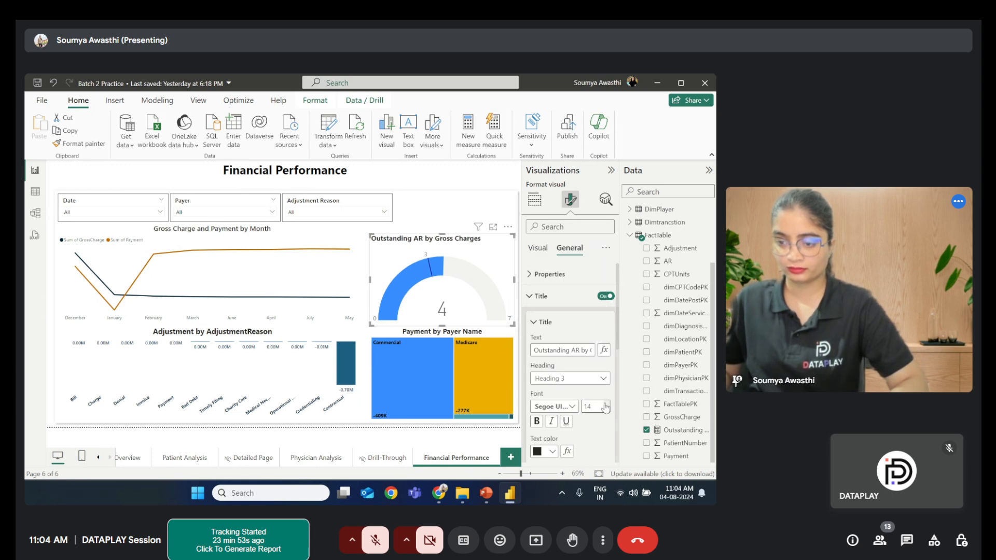
scroll(554, 441, down, 2)
scroll(554, 441, down, 1)
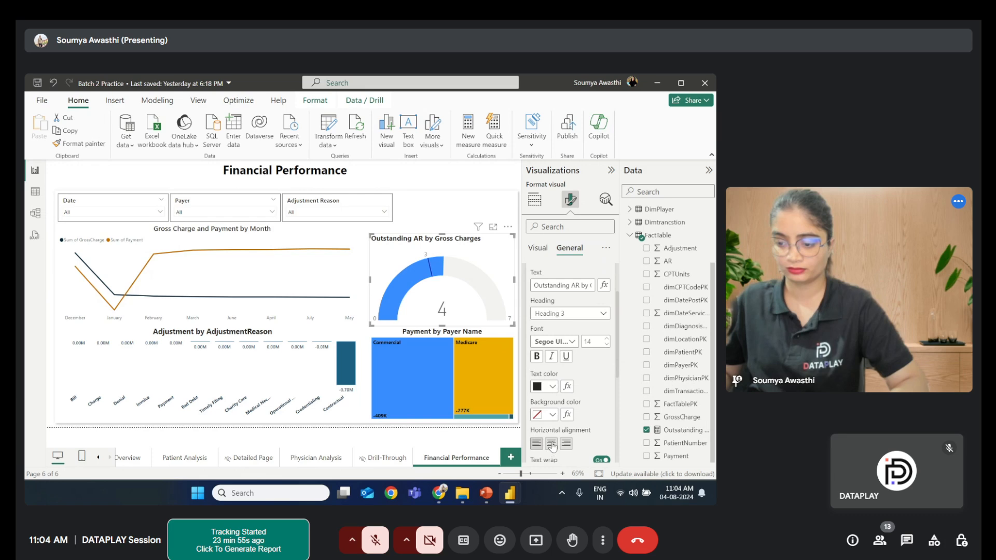
click(551, 445)
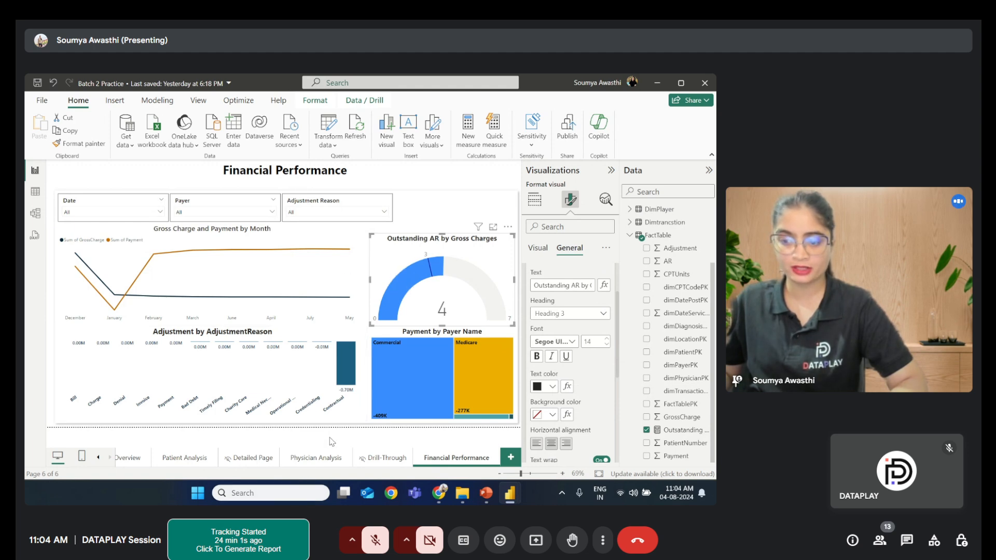
- Examine the Account Recievables card's format settings on the Overview page, then return to Financial Performance
click(135, 461)
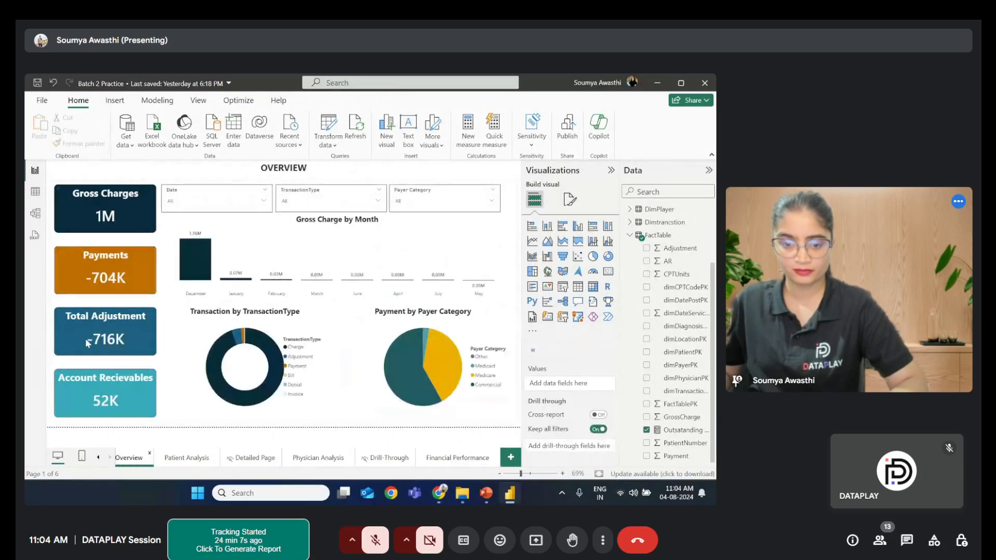
click(82, 382)
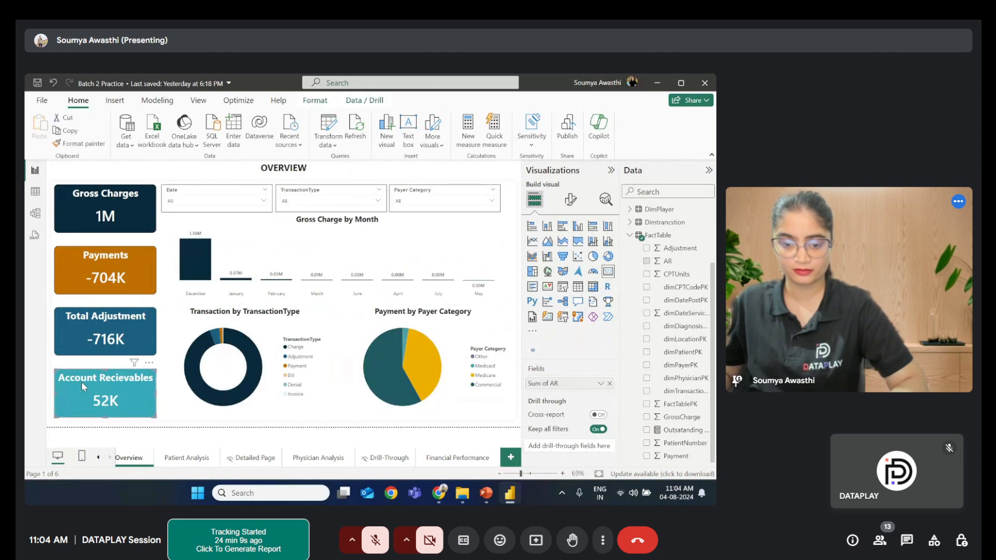
click(571, 200)
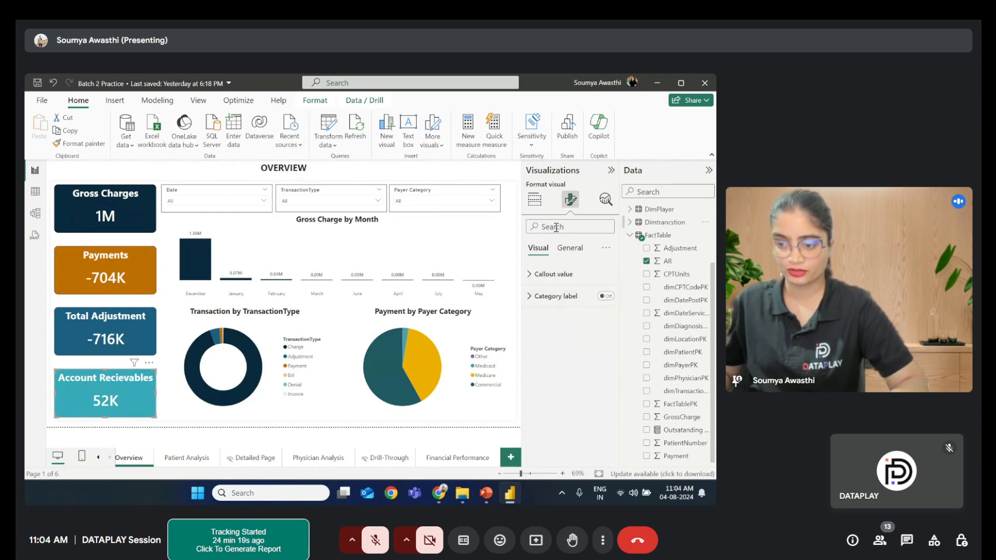
click(569, 280)
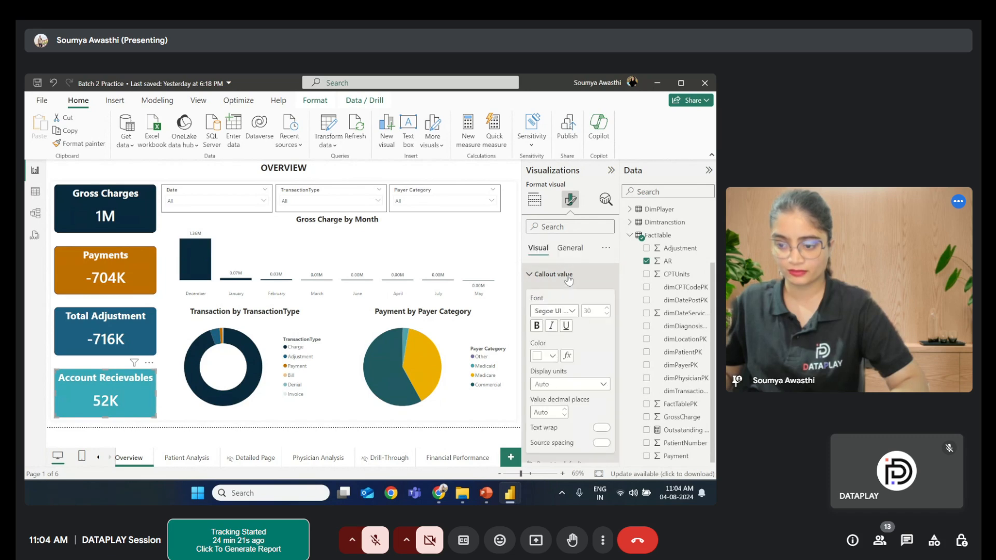
click(569, 275)
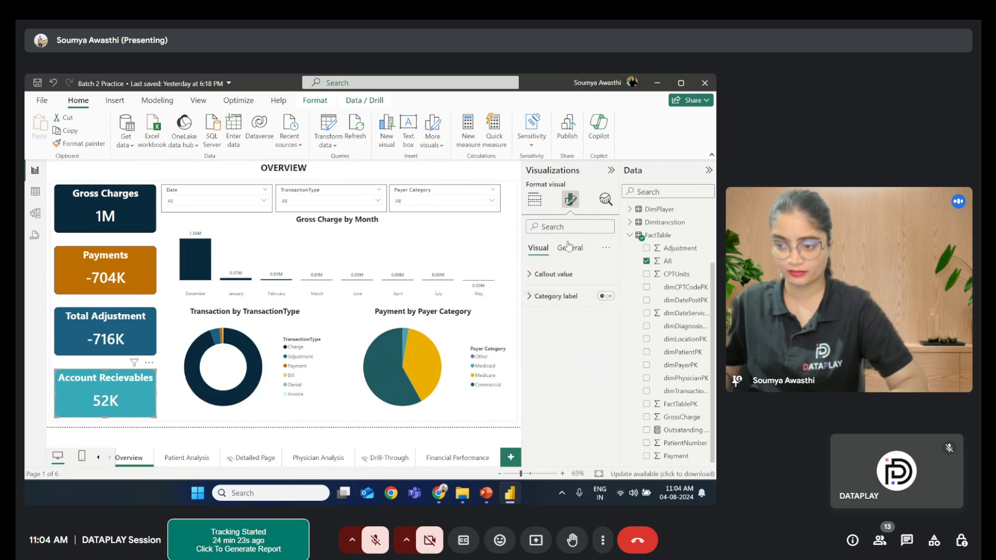
click(569, 248)
click(570, 317)
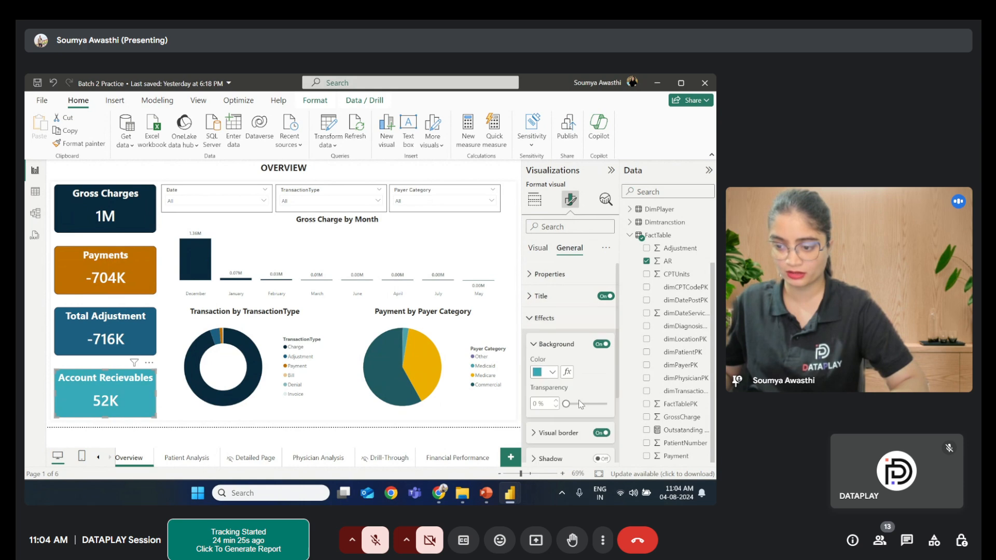
click(553, 372)
click(396, 469)
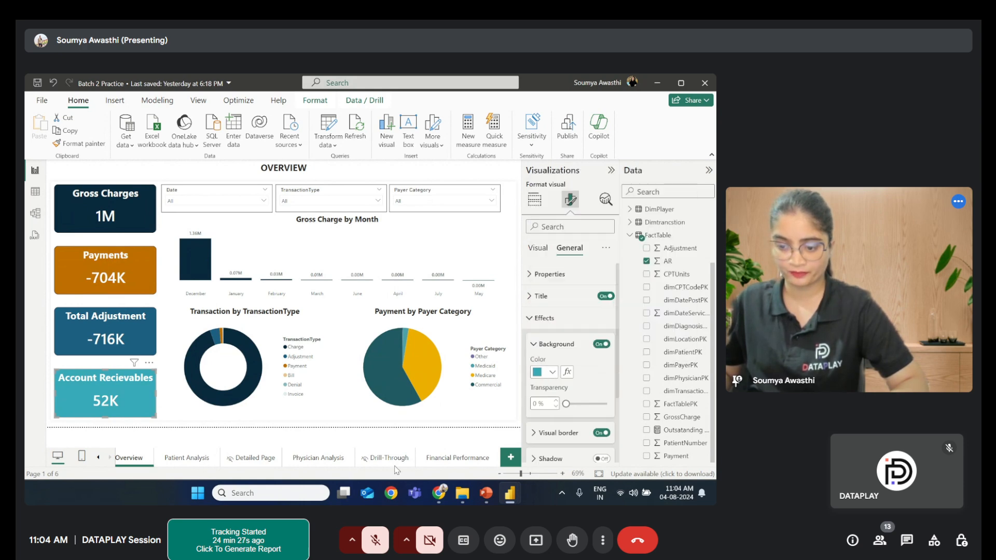
click(442, 459)
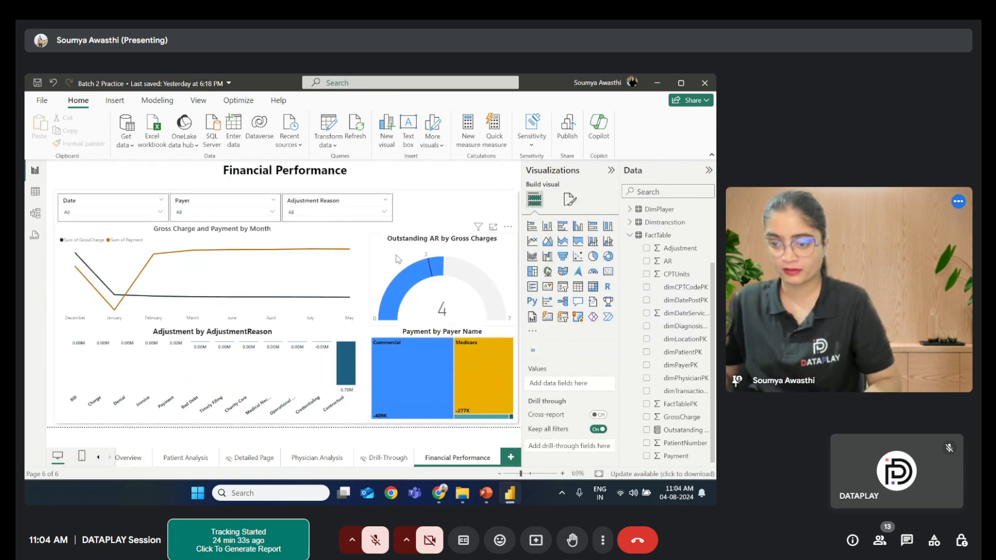
- Set the gauge's fill color to teal
click(398, 260)
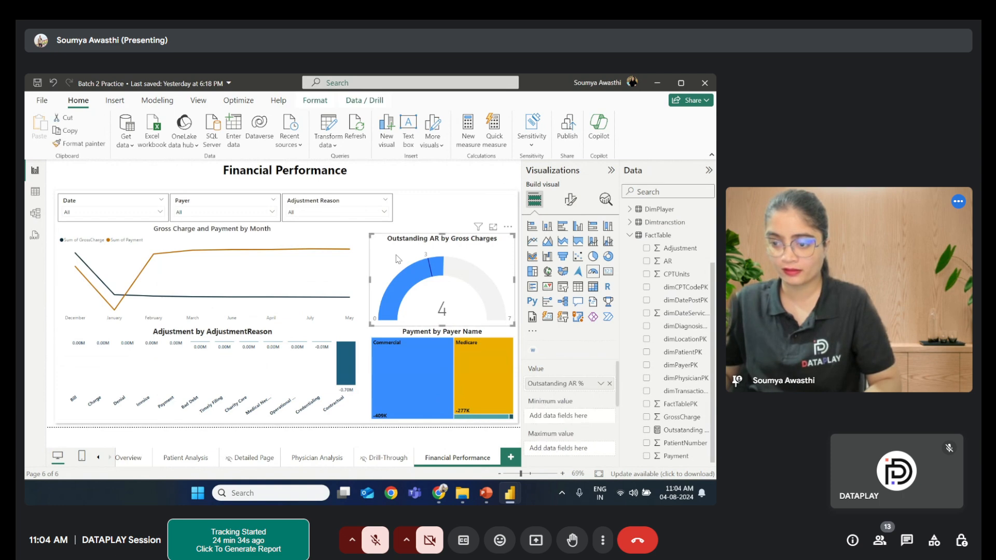
click(571, 199)
click(552, 274)
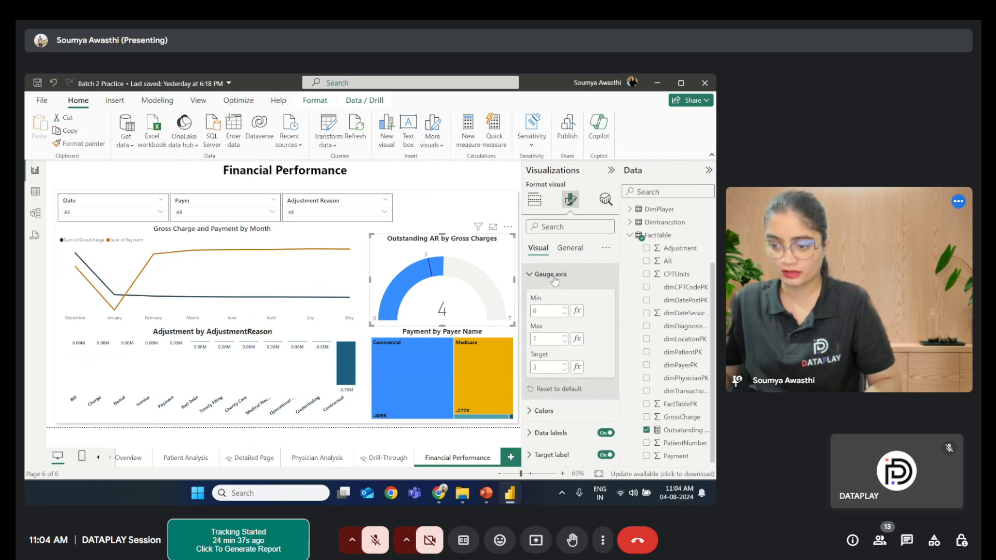
click(553, 276)
click(550, 296)
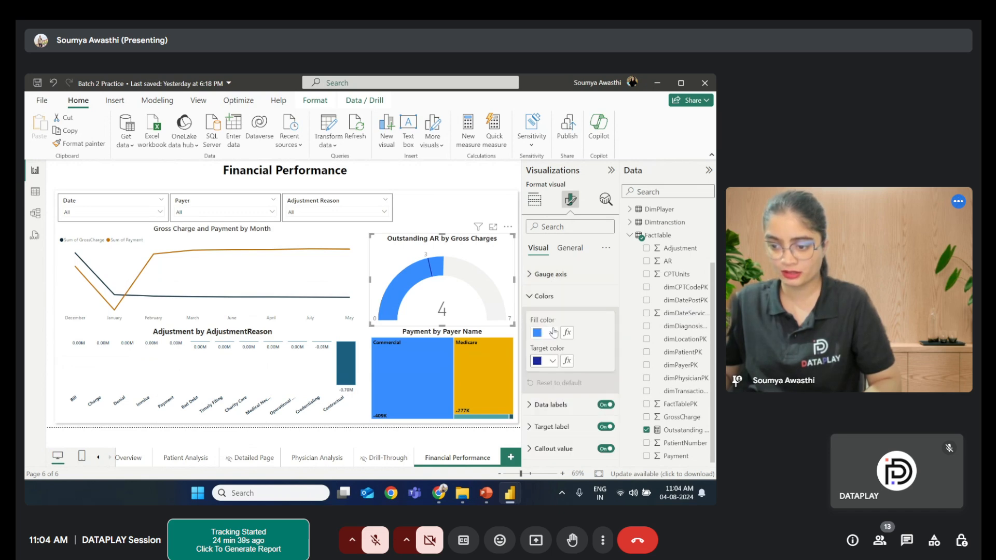
click(553, 333)
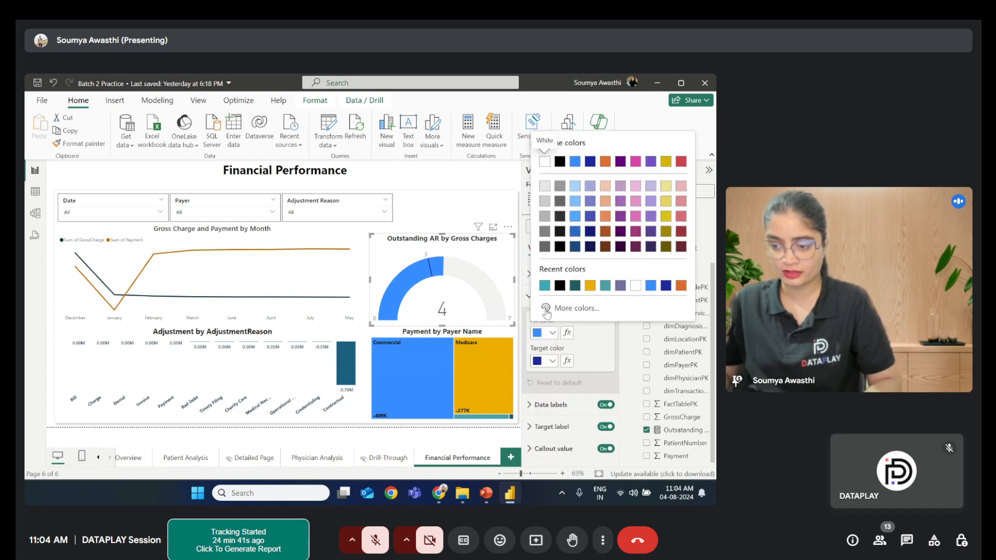
click(545, 286)
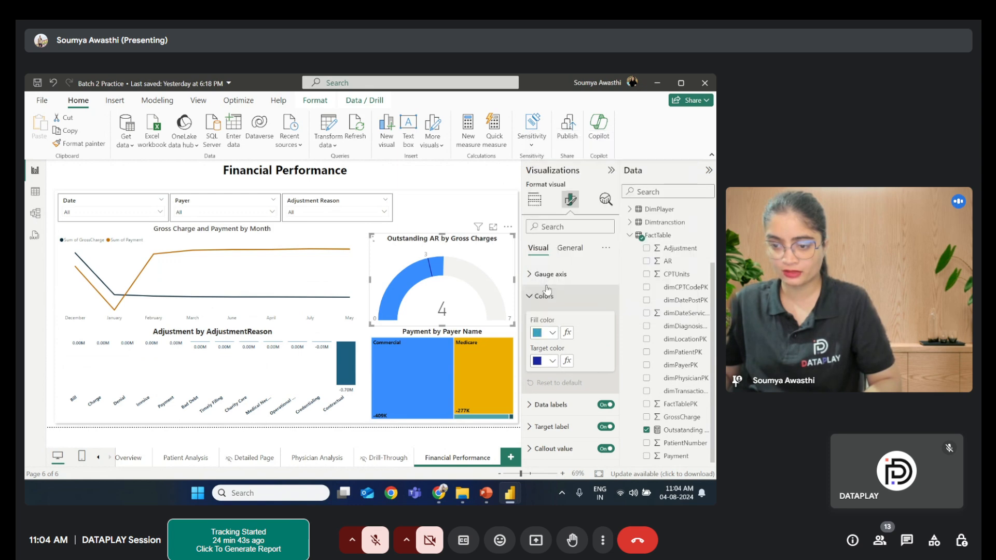
- Set the gauge's target color to white
click(552, 362)
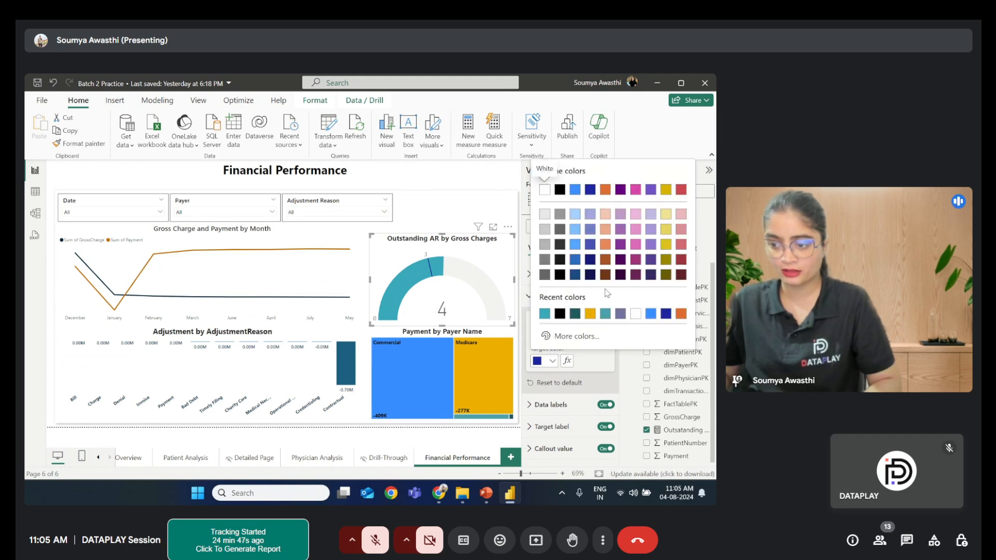
click(667, 189)
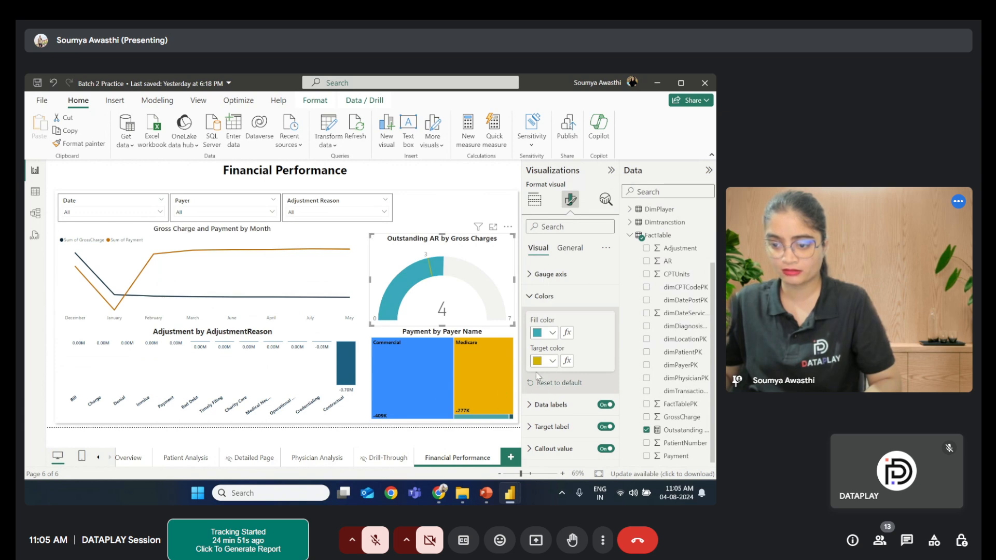
click(553, 361)
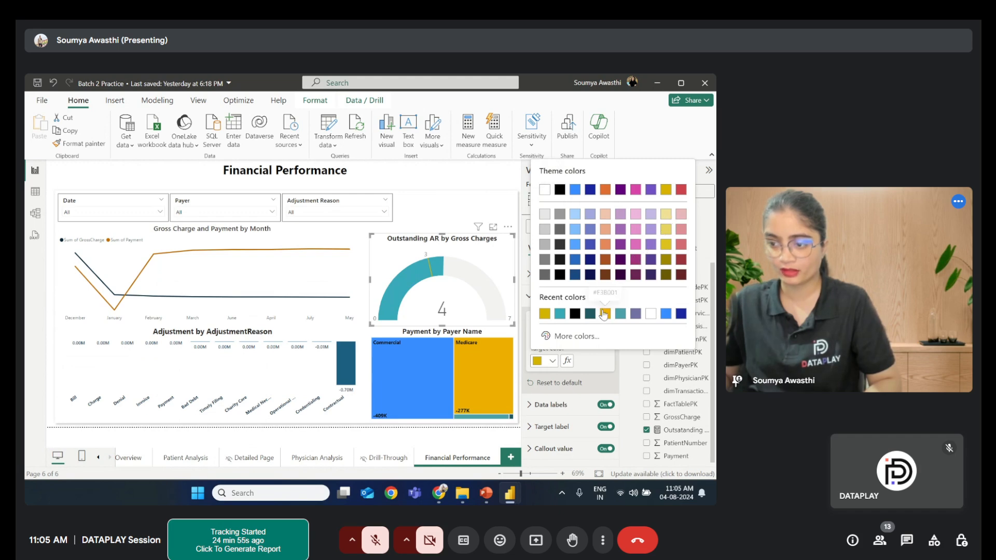
click(545, 190)
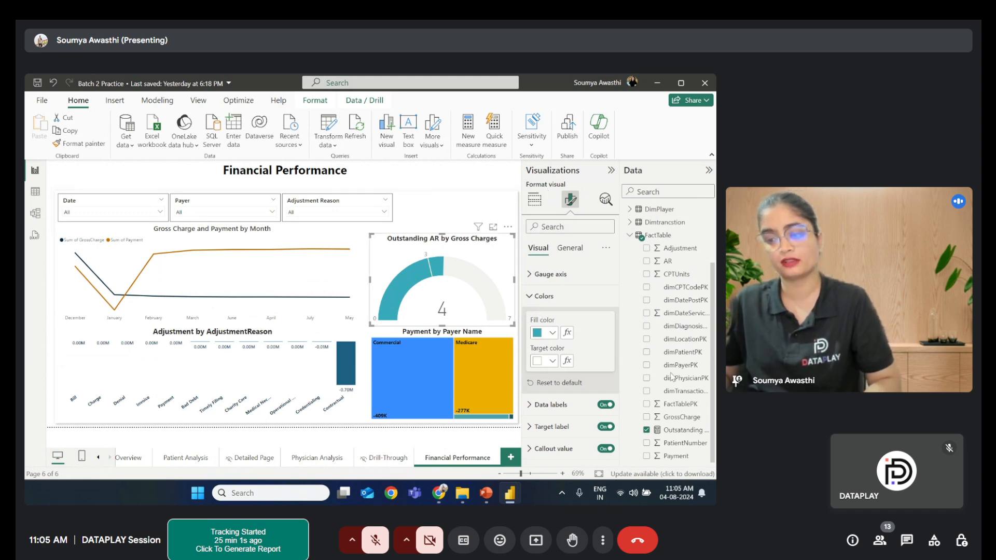
- Make the gauge's data label values black, bold, and size 11
click(575, 294)
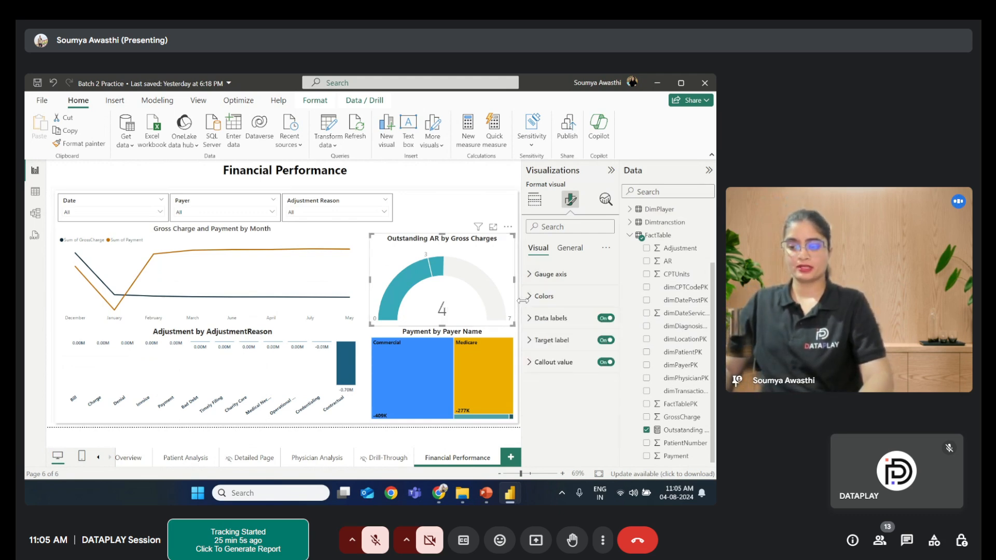
click(530, 319)
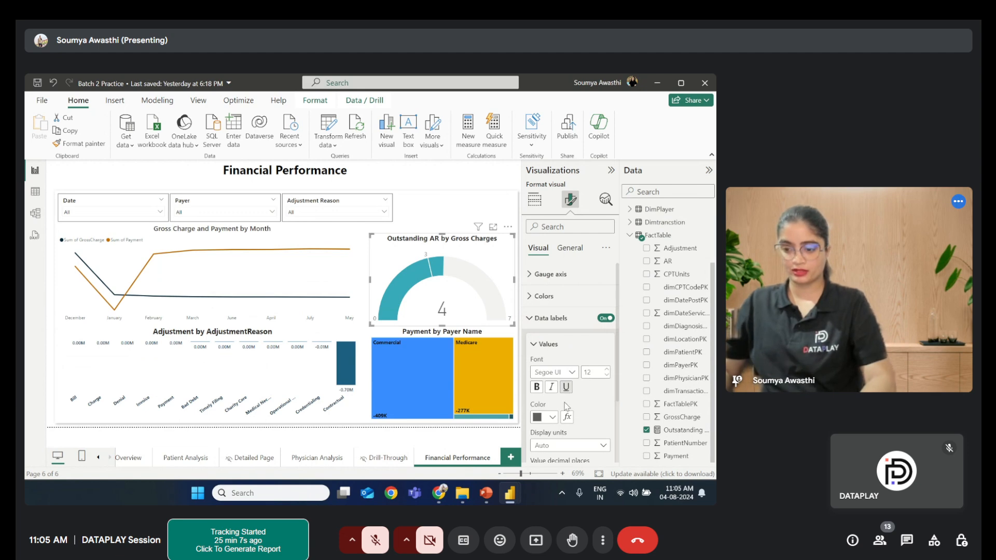
click(551, 417)
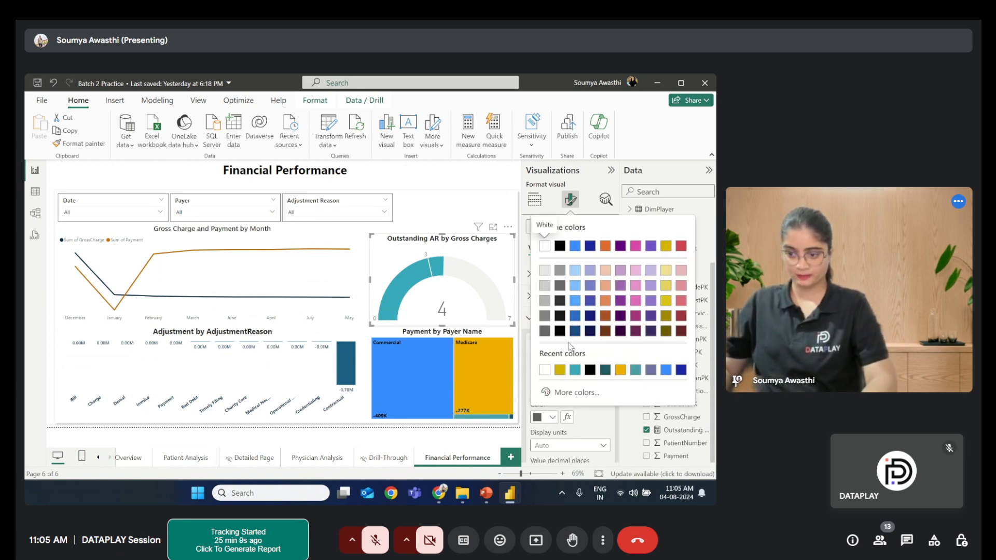
click(559, 247)
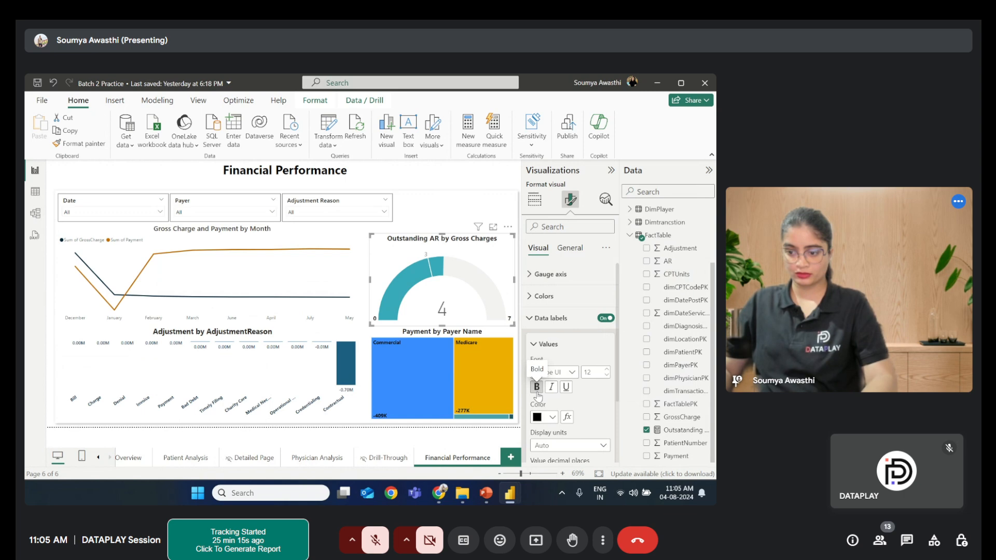
click(537, 387)
scroll(593, 402, down, 2)
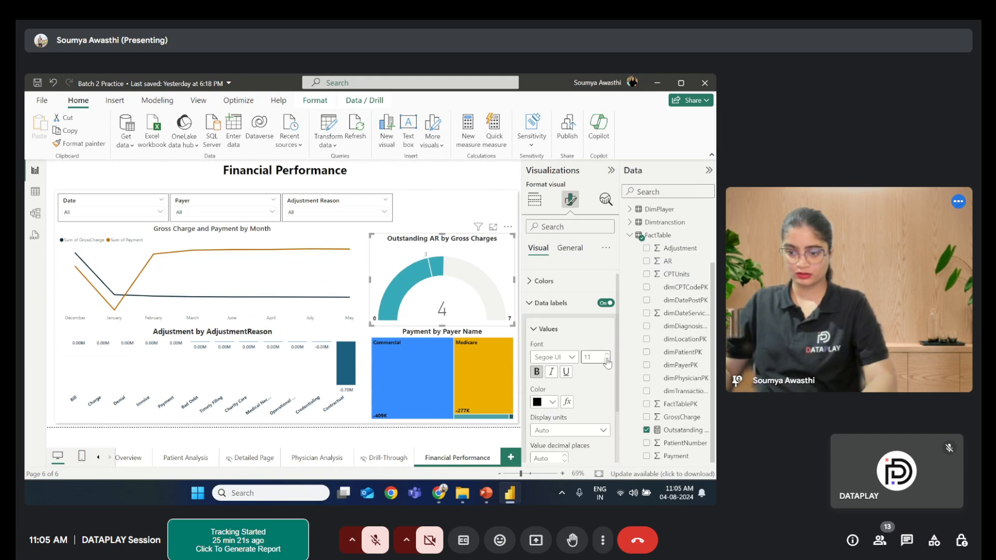
- Set the gauge's target label values to font size 11 and black
click(534, 335)
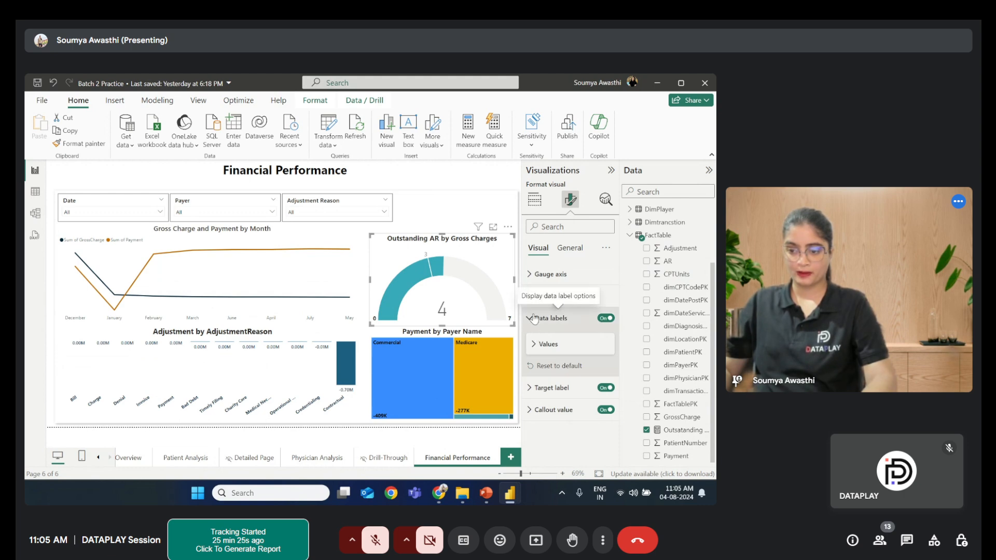
click(533, 318)
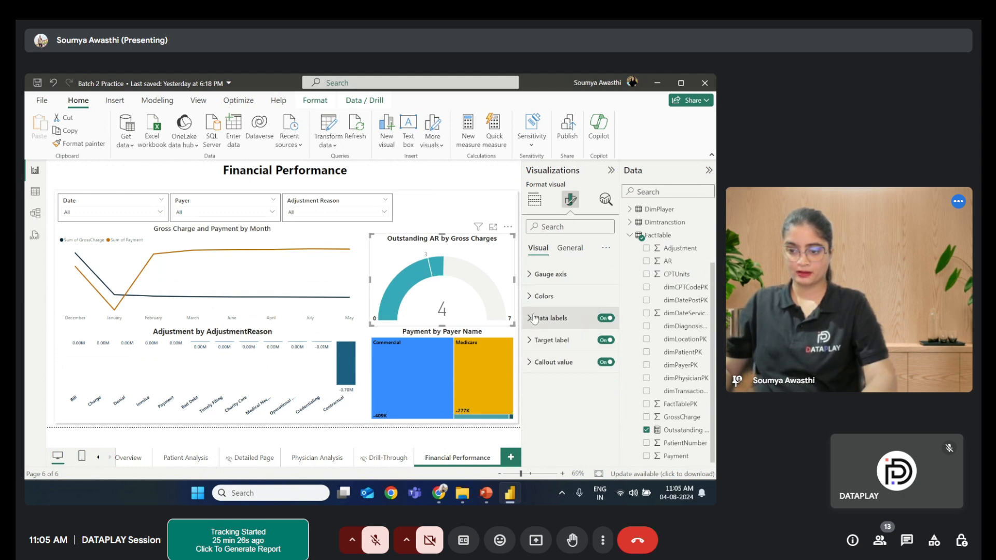
click(530, 341)
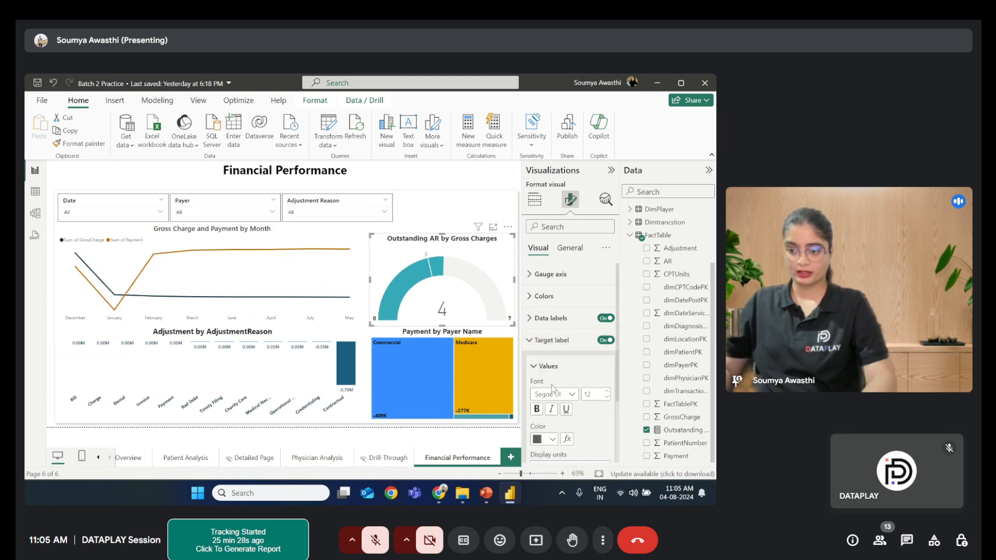
click(606, 398)
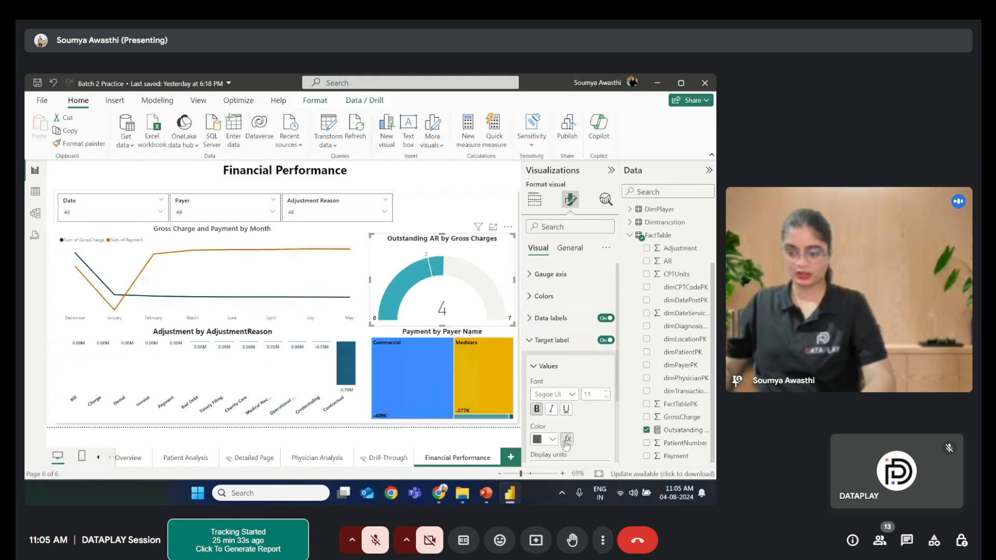
click(542, 439)
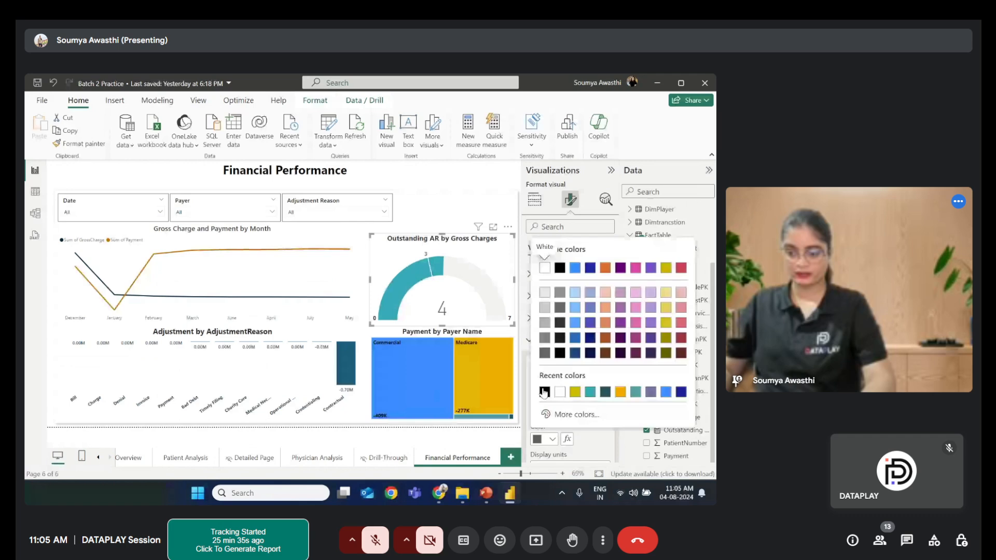
click(543, 392)
scroll(586, 401, down, 2)
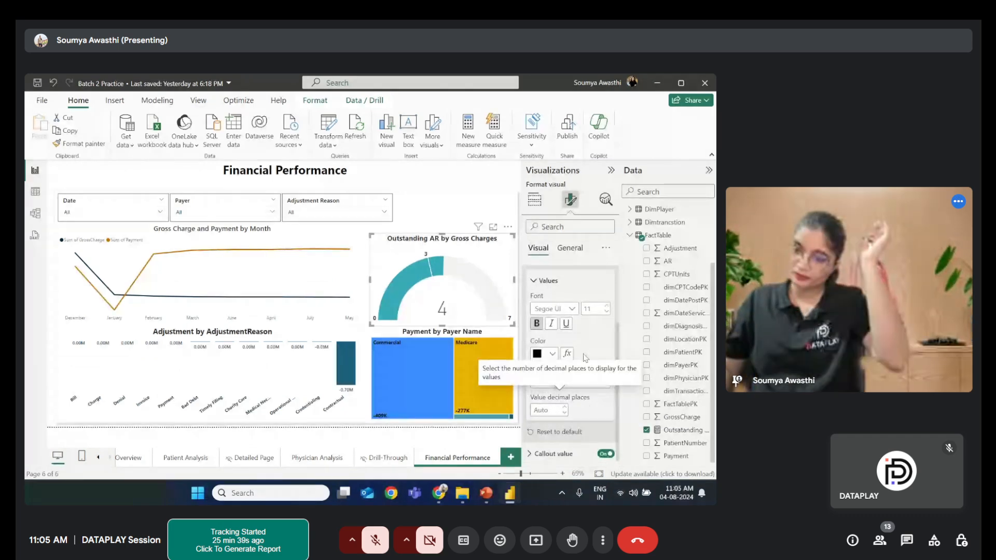
- Set the gauge's callout value font to Segoe UI Semibold
click(533, 281)
click(528, 342)
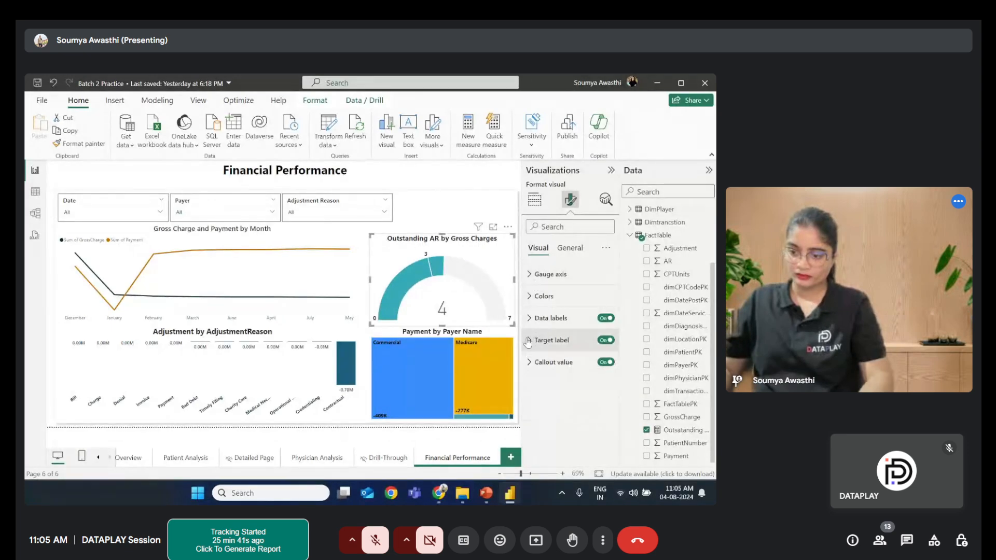
click(530, 362)
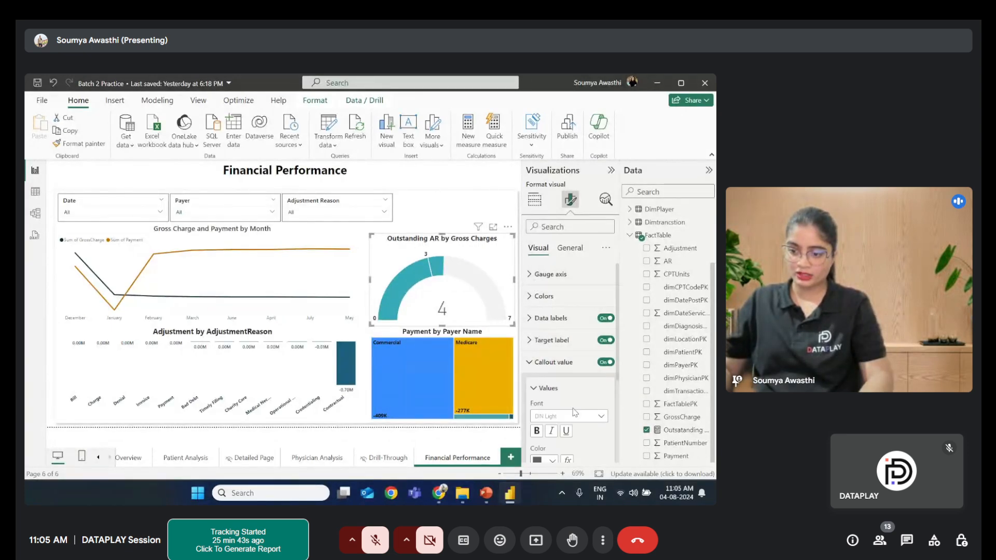
scroll(574, 412, down, 1)
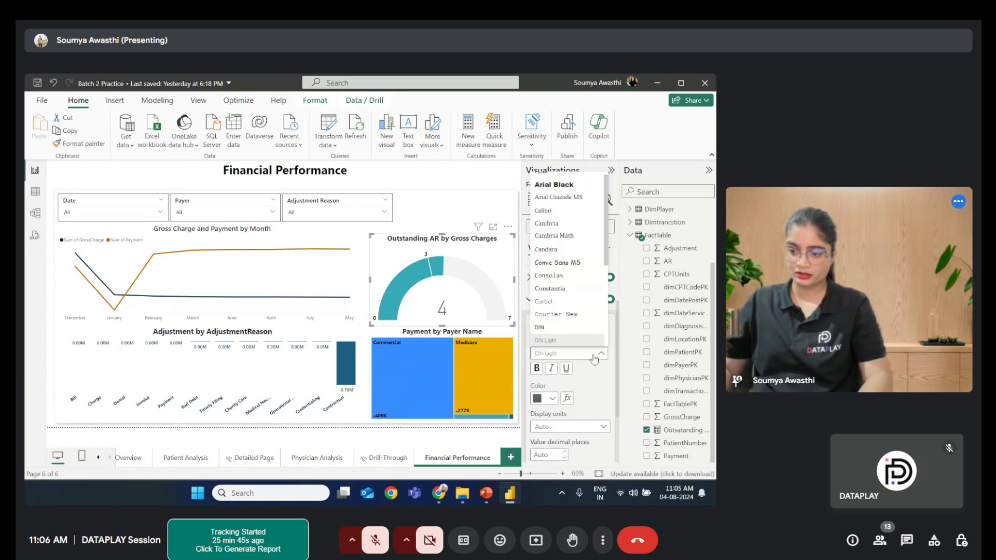
click(573, 353)
scroll(576, 324, down, 3)
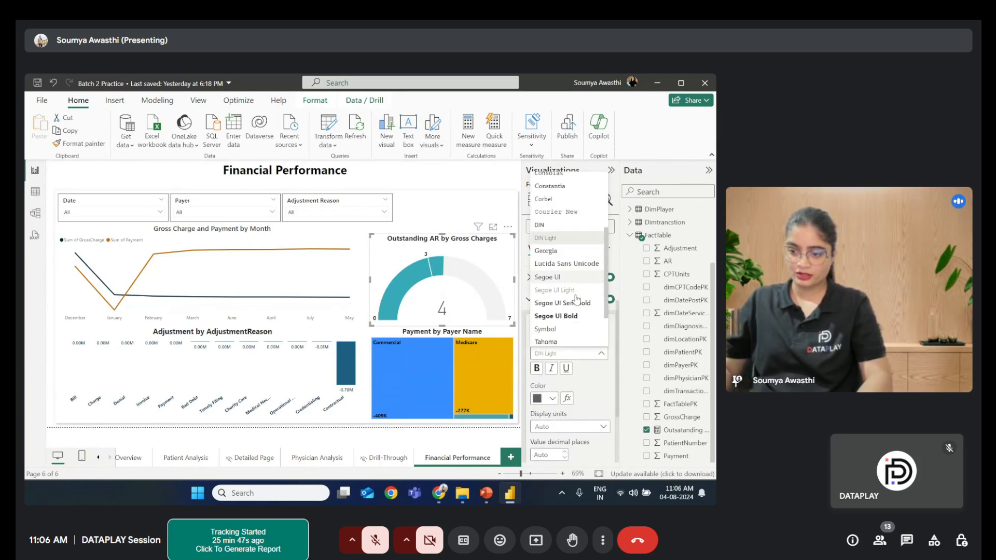
scroll(577, 300, down, 1)
click(576, 294)
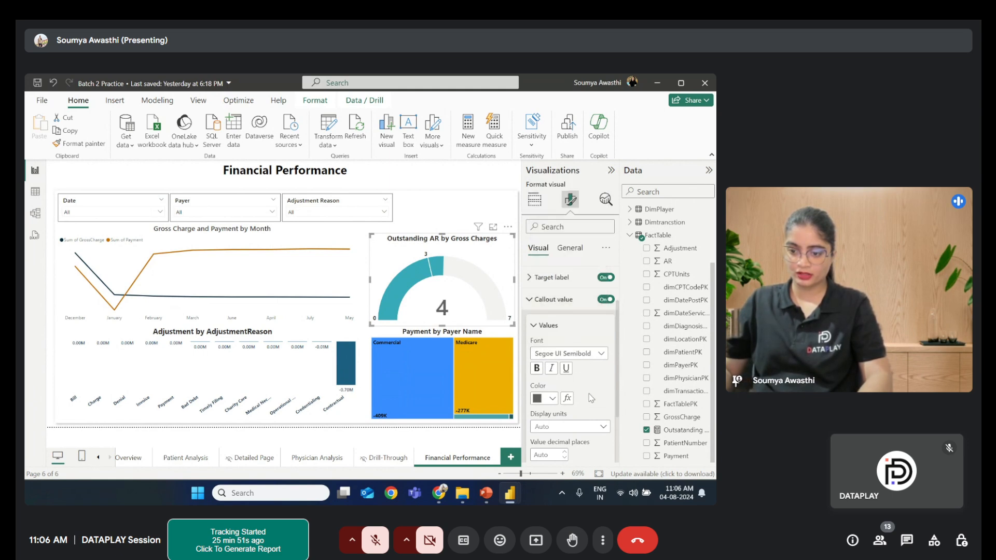
- Set the gauge's callout value color to black
scroll(551, 355, down, 3)
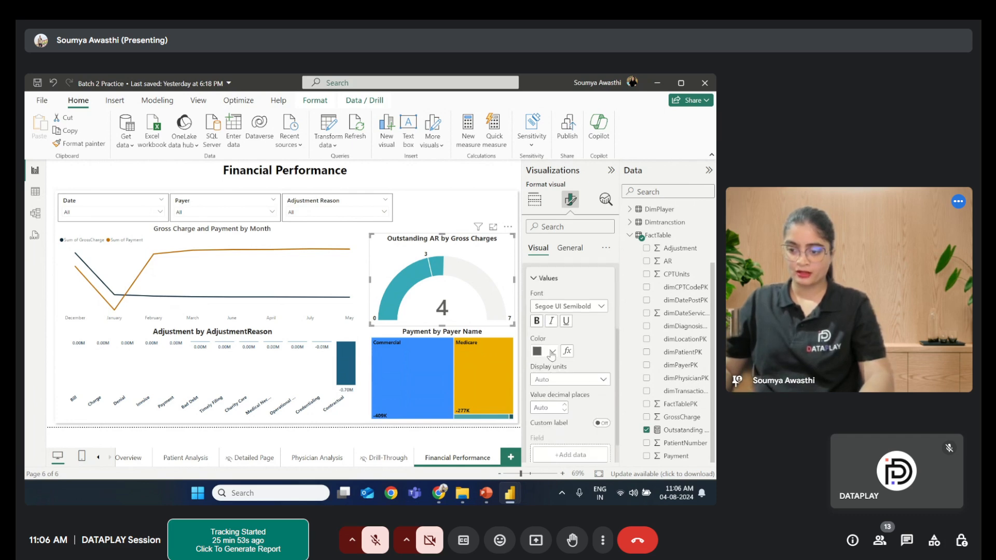
click(551, 355)
click(543, 303)
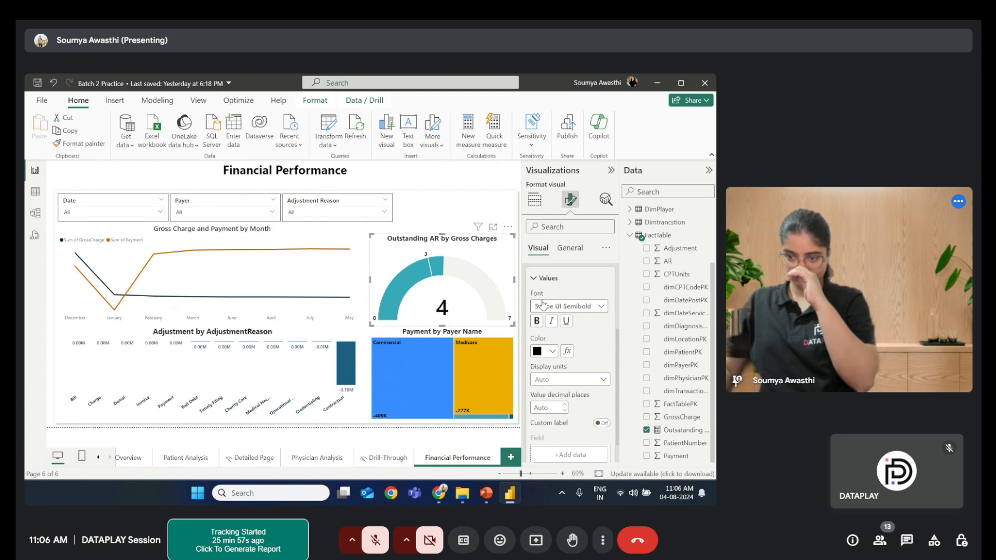
scroll(590, 414, down, 1)
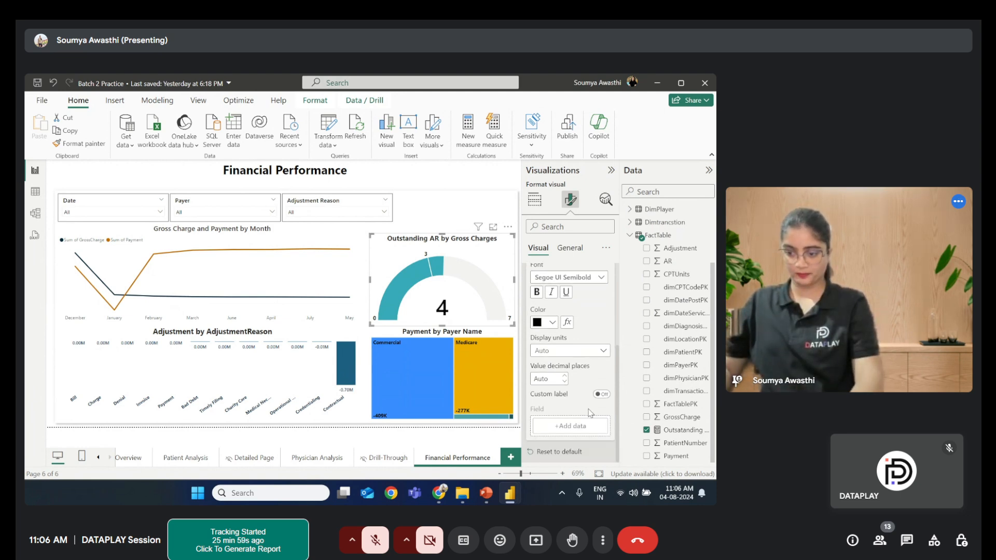
scroll(590, 413, up, 3)
click(536, 365)
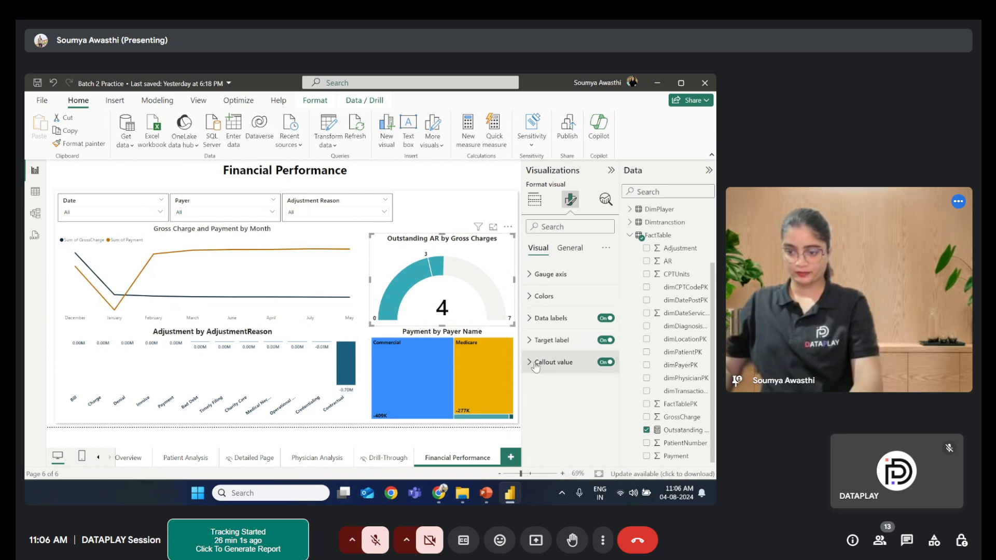
- Delete the large shape covering the Financial Performance page and collapse the Visualizations and Data panes
click(451, 210)
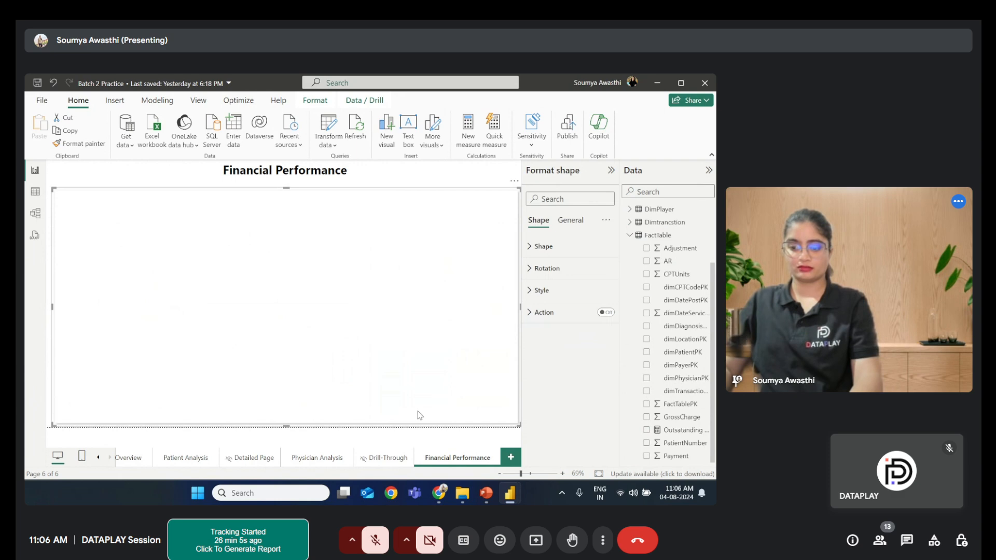
key(Delete)
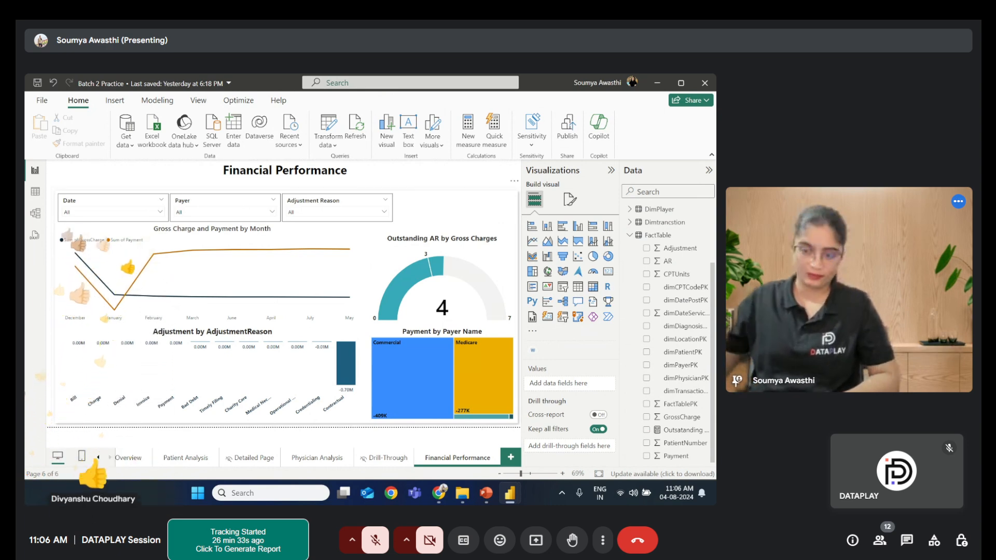
click(610, 171)
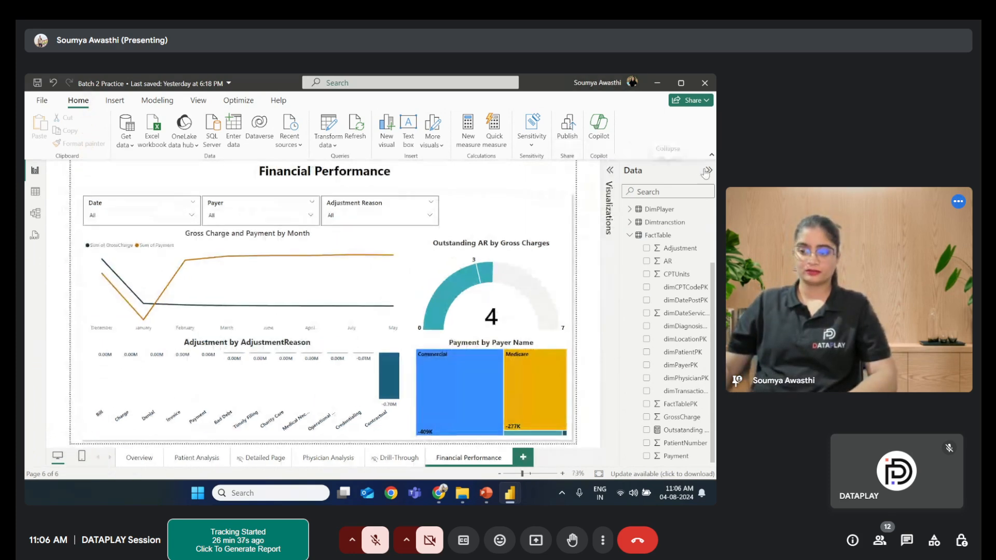
click(707, 171)
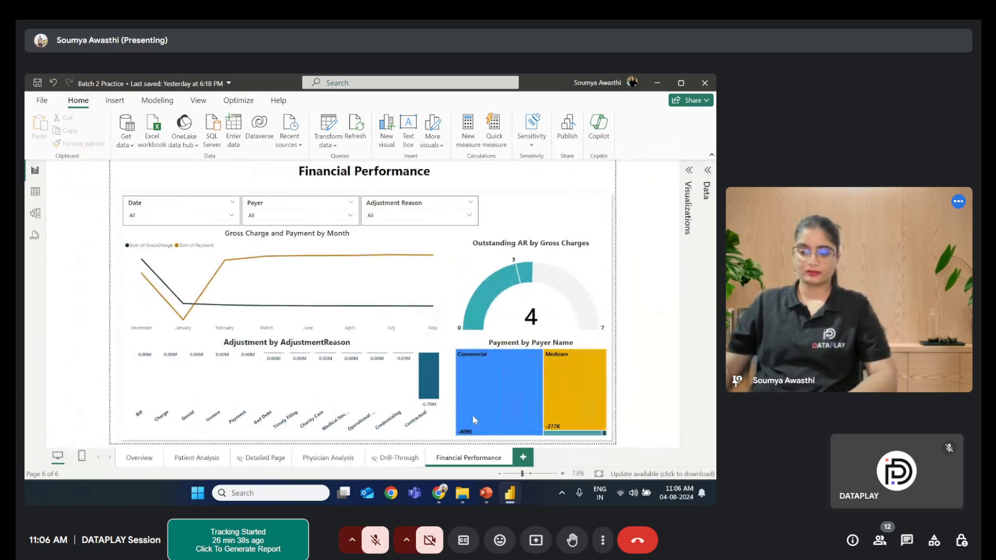
- Add a new report page and review the Page 5 Transaction Details slide in the PowerPoint presentation
click(523, 459)
click(482, 492)
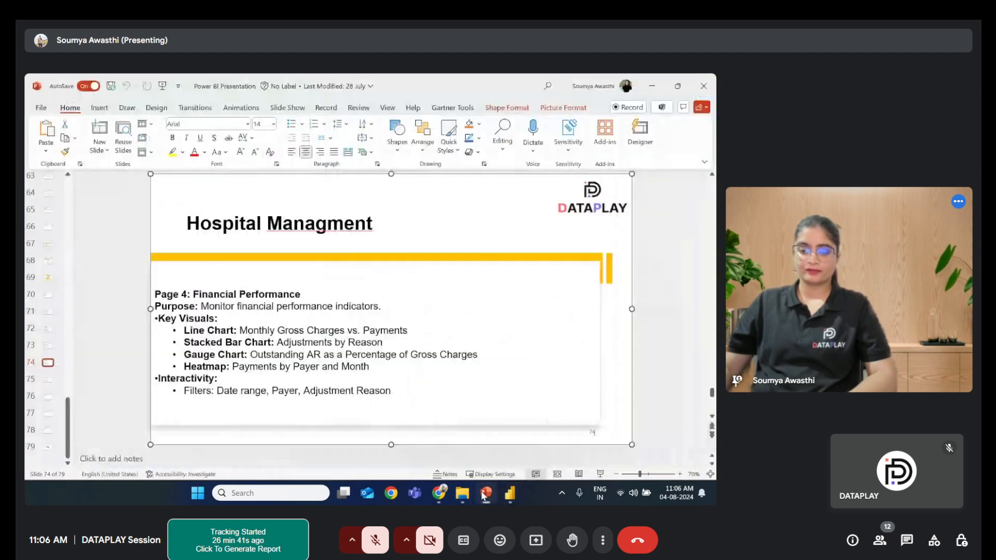
click(46, 380)
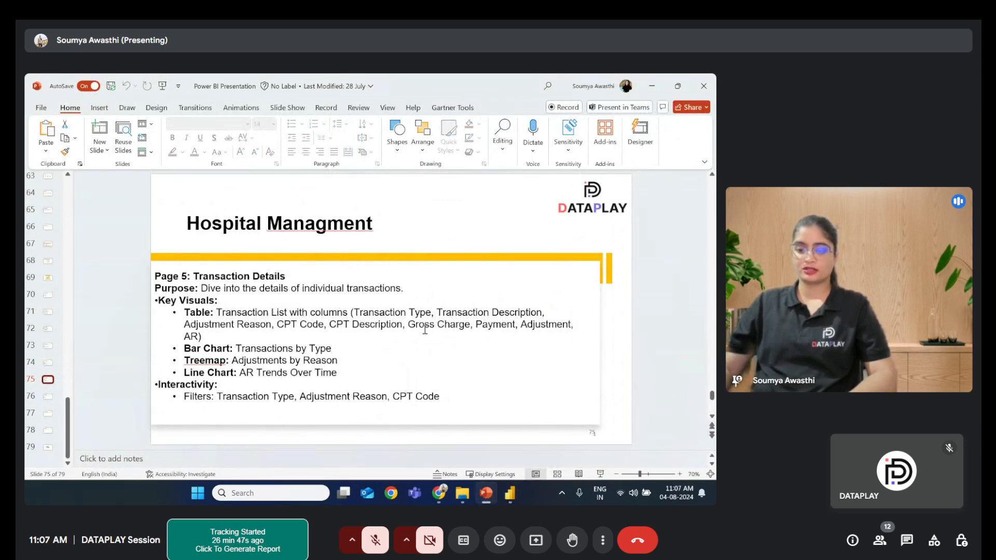
click(653, 88)
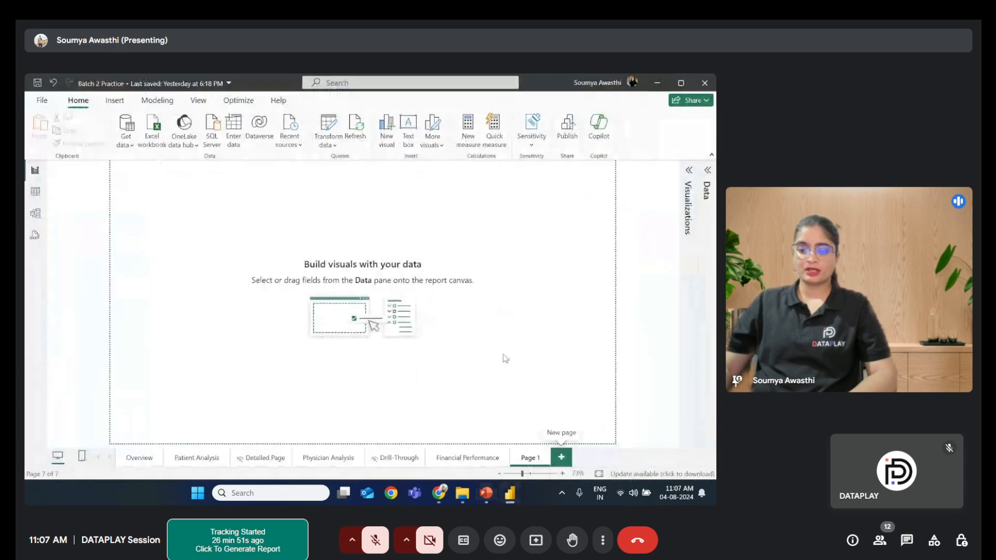
- Copy the Financial Performance title text box and paste it onto the new page
click(463, 459)
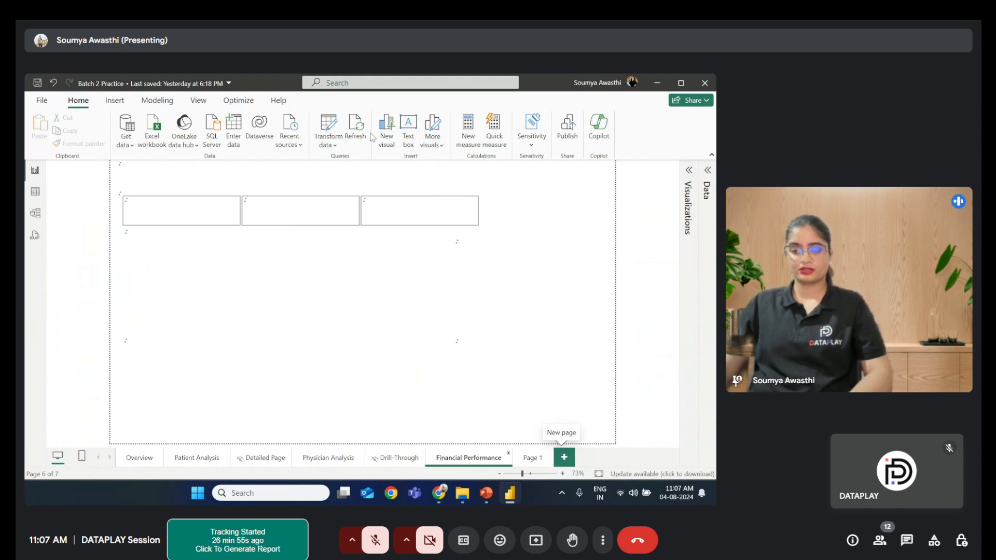
click(260, 181)
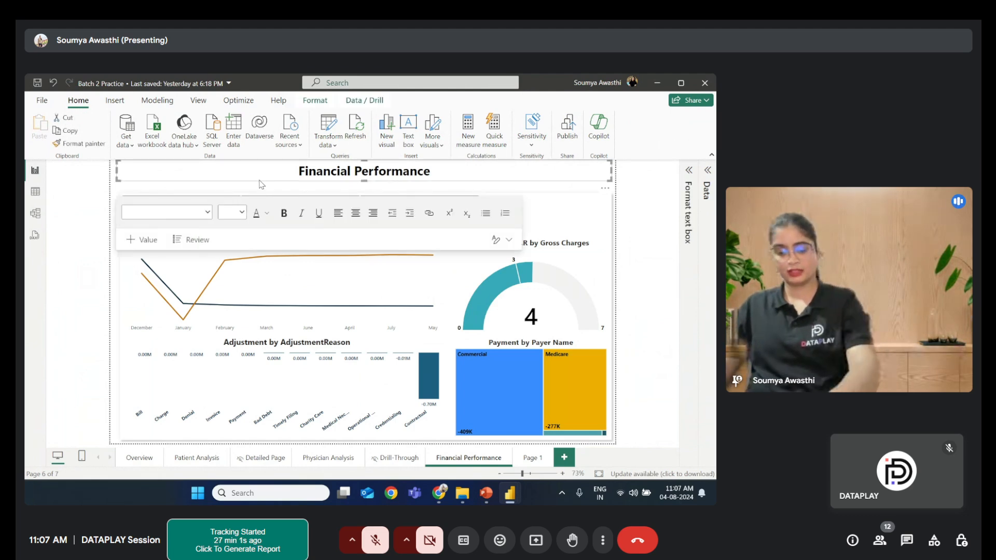
key(ctrl+c)
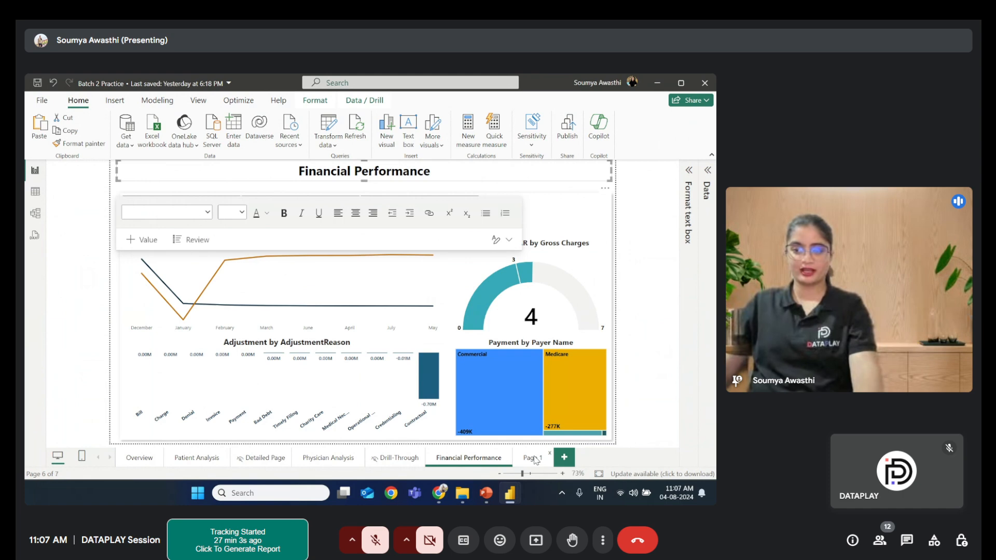
click(535, 460)
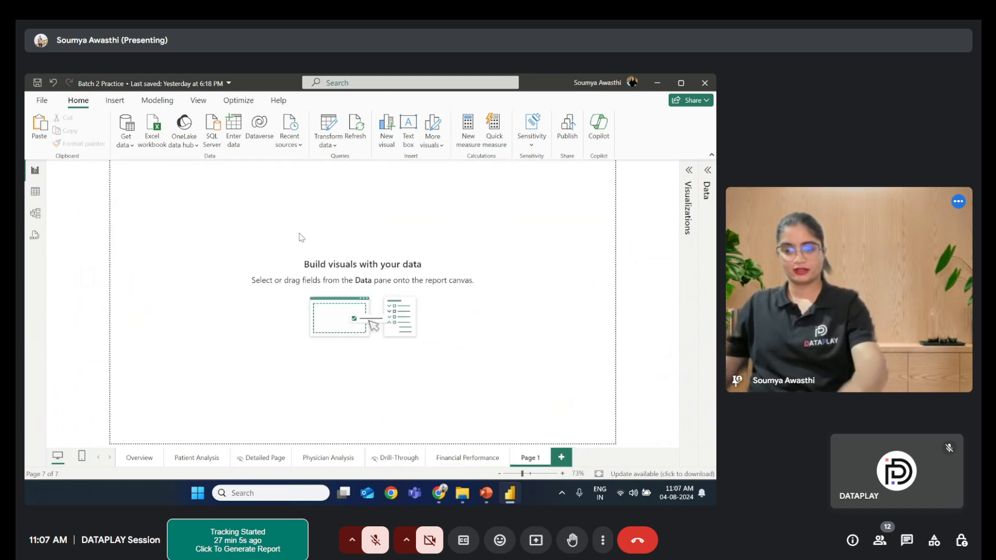
key(ctrl+v)
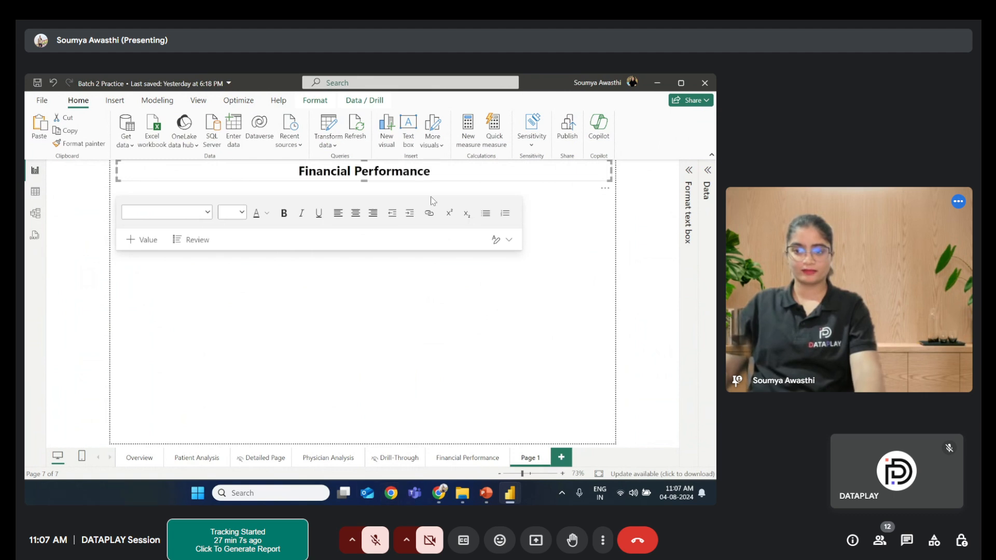
- Replace the pasted title's text with Transaction
click(440, 170)
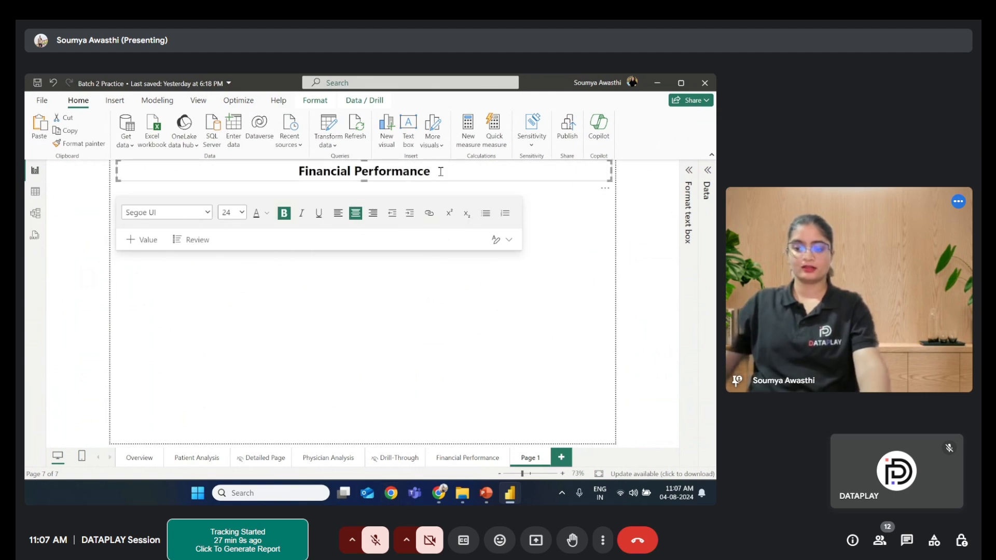
key(BackSpace)
key(BackSpace)
key(BackSpace)
key(BackSpace)
key(BackSpace)
key(BackSpace)
key(BackSpace)
key(BackSpace)
key(BackSpace)
key(BackSpace)
key(BackSpace)
key(BackSpace)
key(BackSpace)
key(BackSpace)
key(BackSpace)
key(BackSpace)
key(BackSpace)
key(BackSpace)
key(BackSpace)
key(BackSpace)
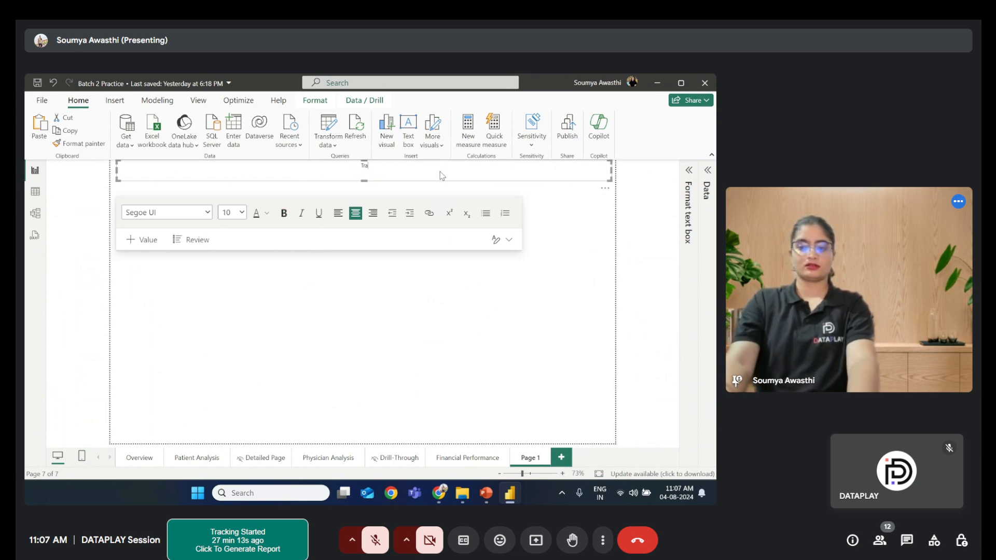
text(Tr)
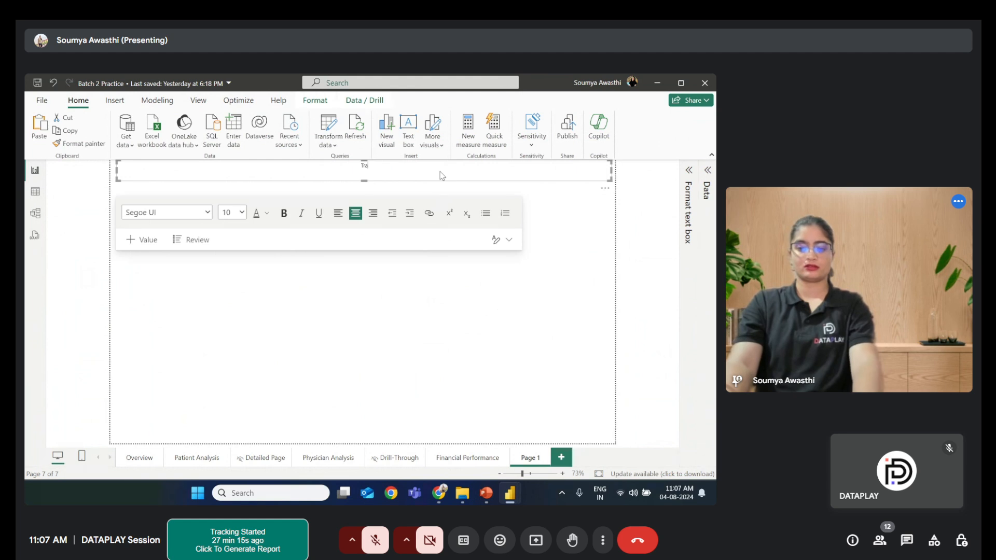
key(ctrl+z)
key(BackSpace)
key(BackSpace)
key(BackSpace)
key(BackSpace)
key(BackSpace)
key(BackSpace)
key(BackSpace)
key(BackSpace)
key(BackSpace)
key(BackSpace)
key(BackSpace)
key(BackSpace)
key(BackSpace)
key(BackSpace)
key(BackSpace)
key(BackSpace)
key(BackSpace)
key(BackSpace)
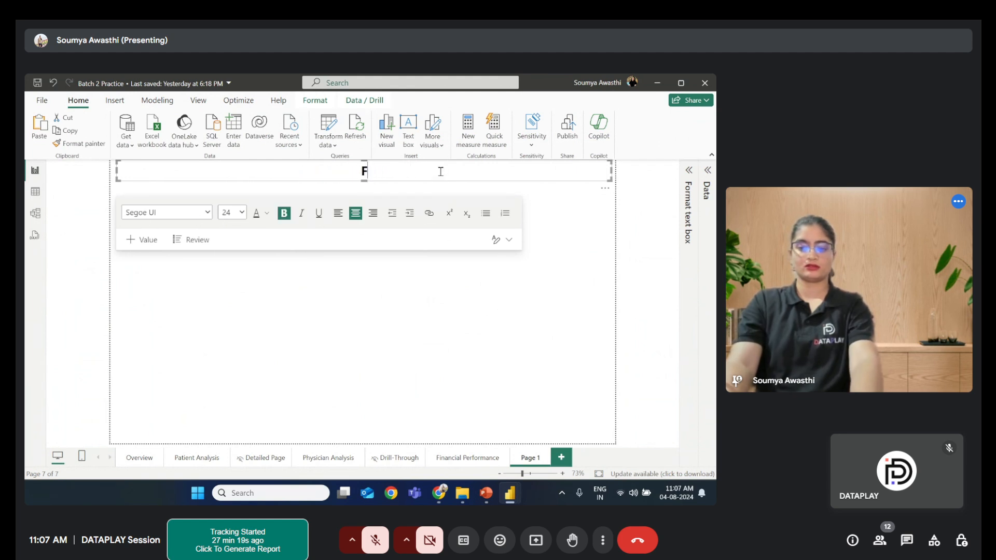
text(T)
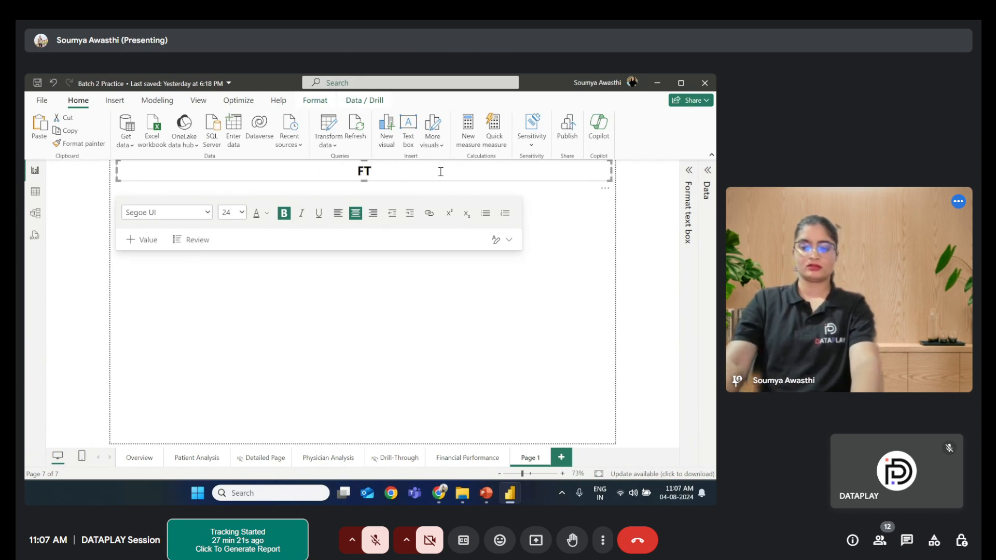
key(BackSpace)
key(BackSpace)
text(Tra)
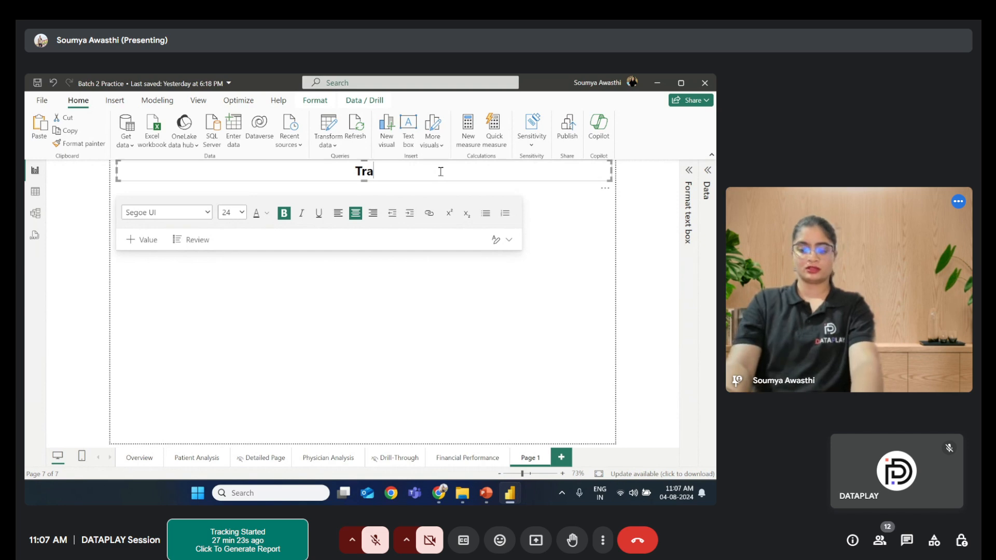
text(nsaction)
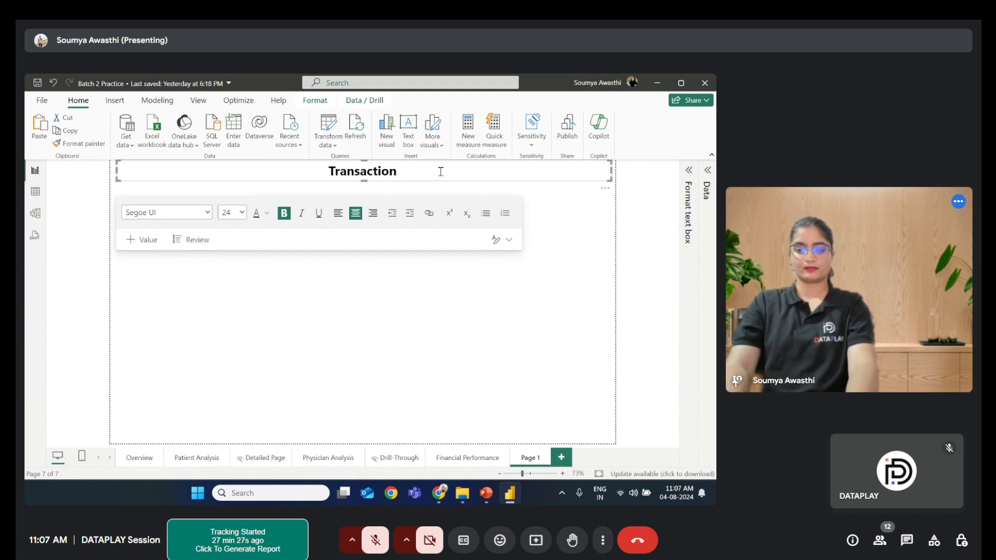
- Complete the title as Transaction Details, checking the Page 5 slide wording in the PowerPoint presentation
key(alt+Tab)
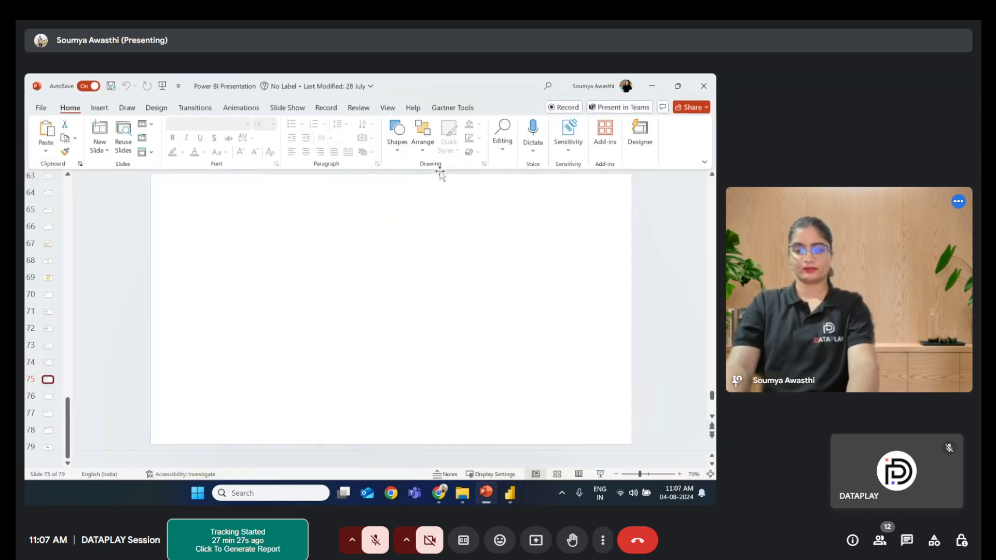
key(super)
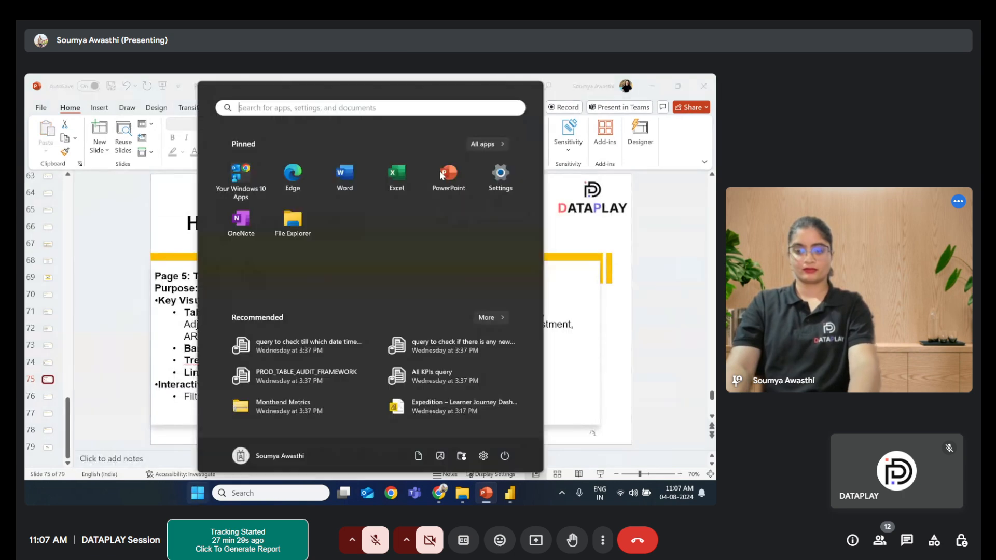
click(639, 280)
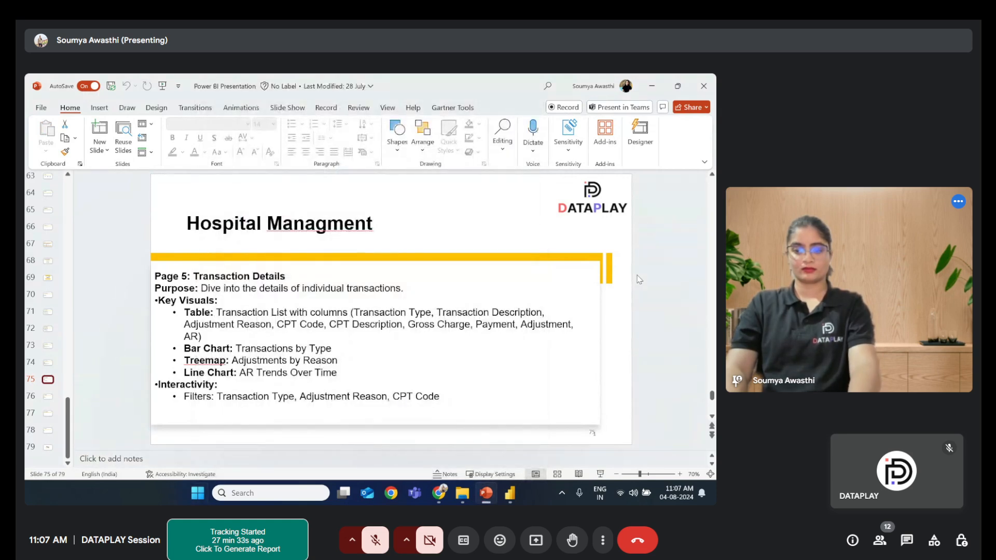
key(alt+Tab)
text(De)
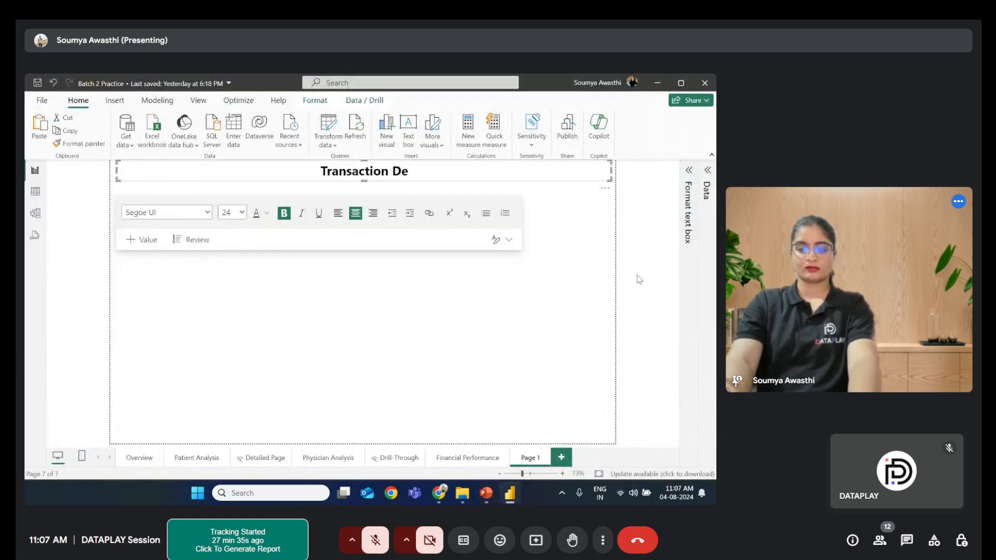
text(tail)
text(s)
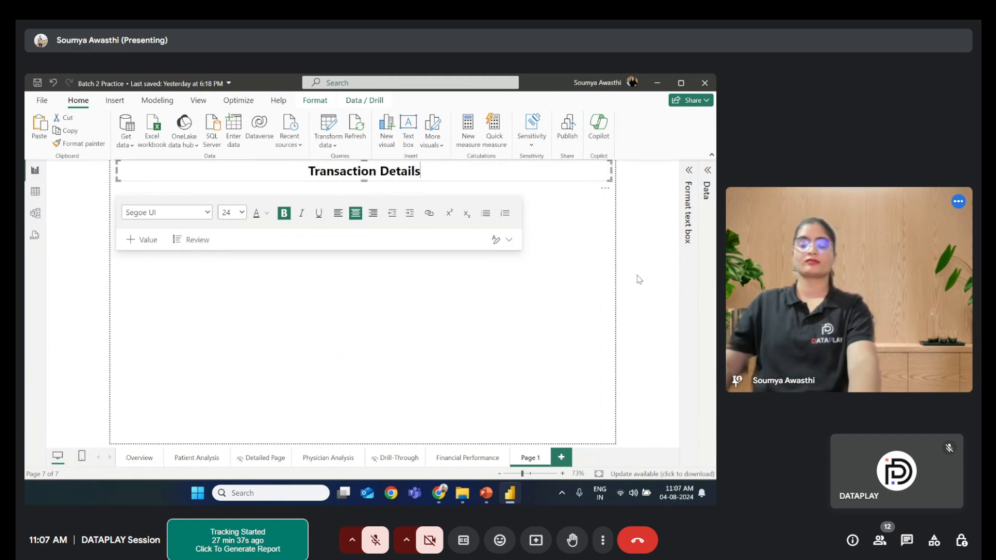
click(434, 313)
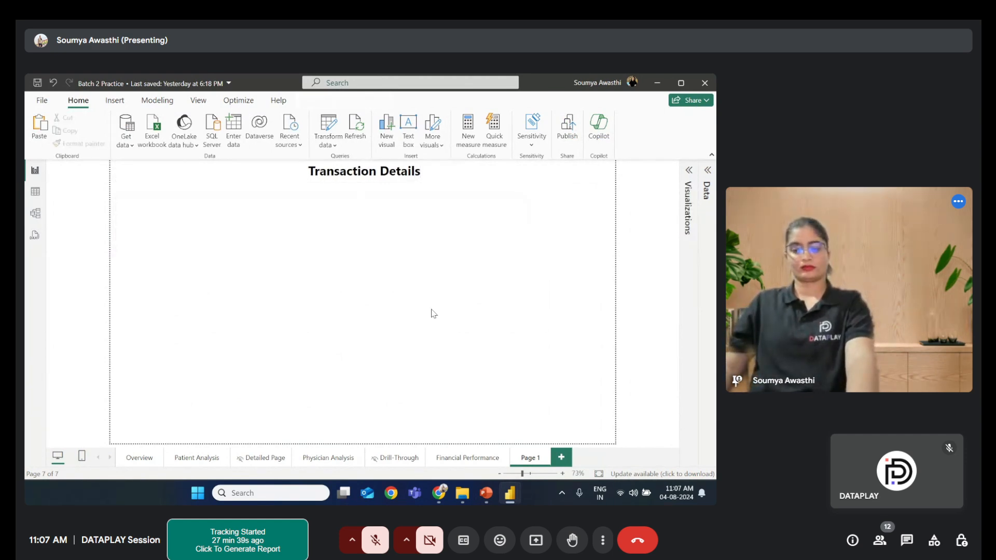
- Open the Selection pane for the new page, hide the background shape and move it below the title text box
click(467, 459)
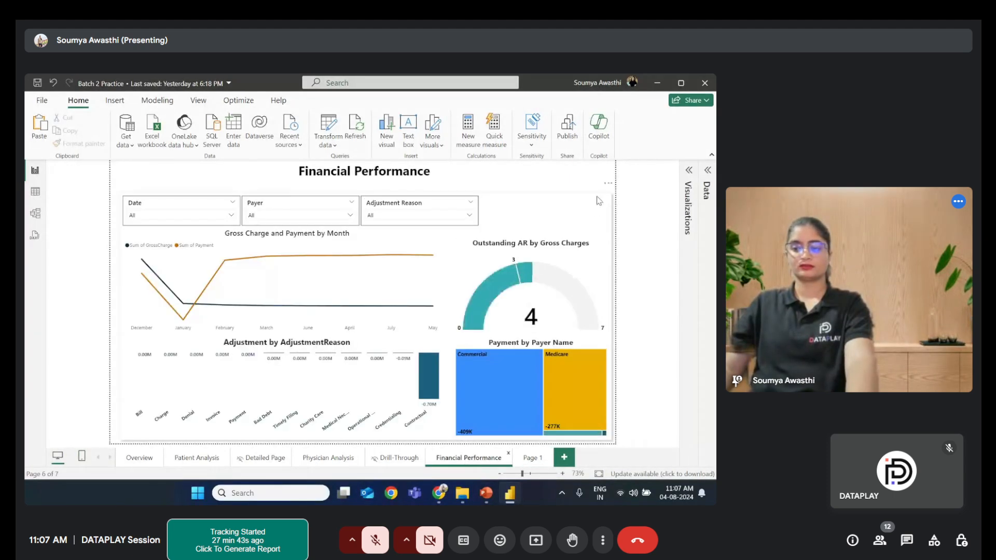
click(599, 200)
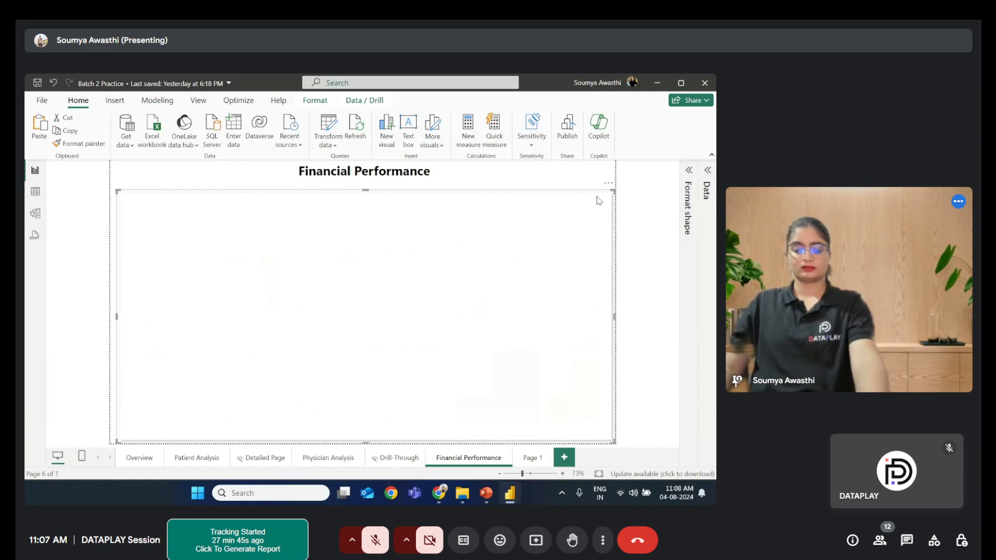
click(534, 458)
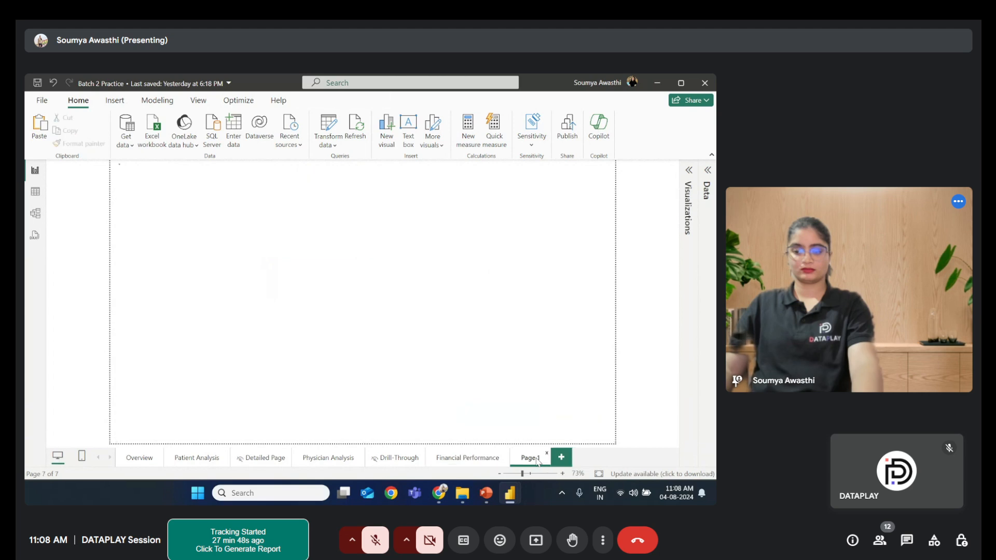
click(454, 328)
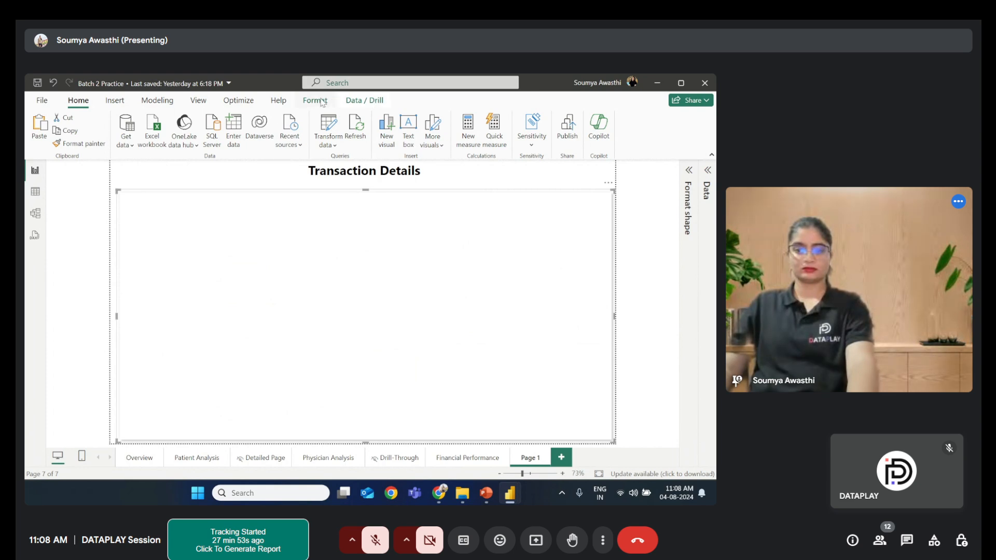
click(156, 101)
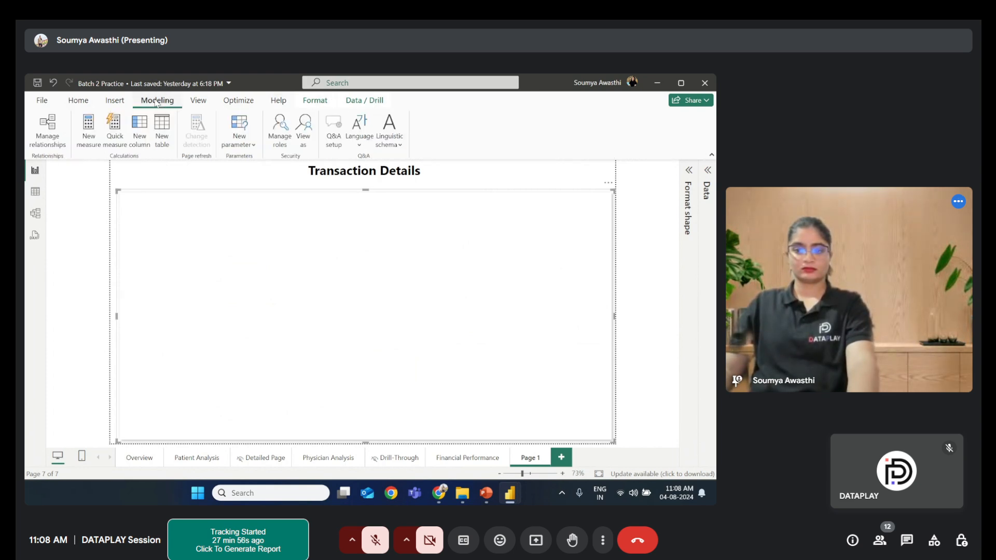
click(116, 100)
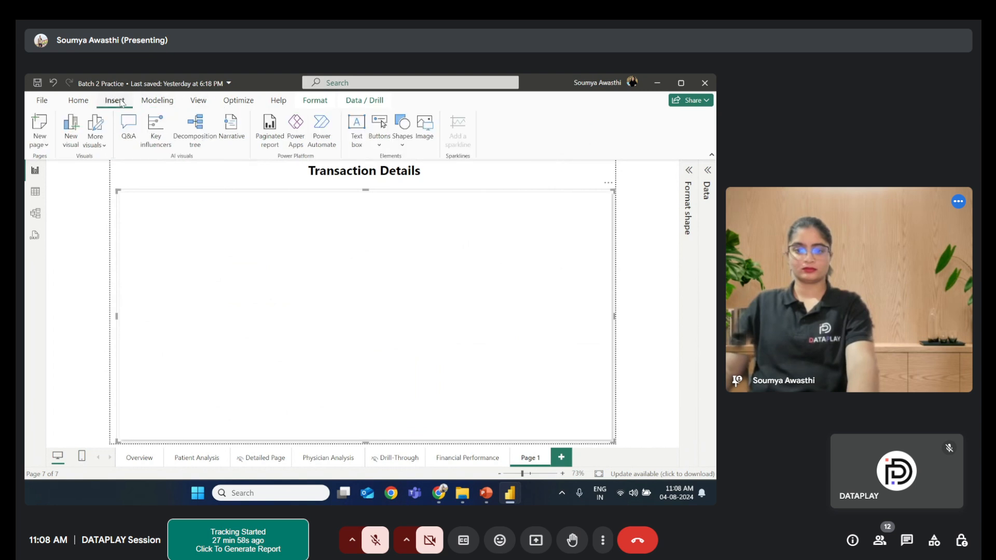
click(201, 103)
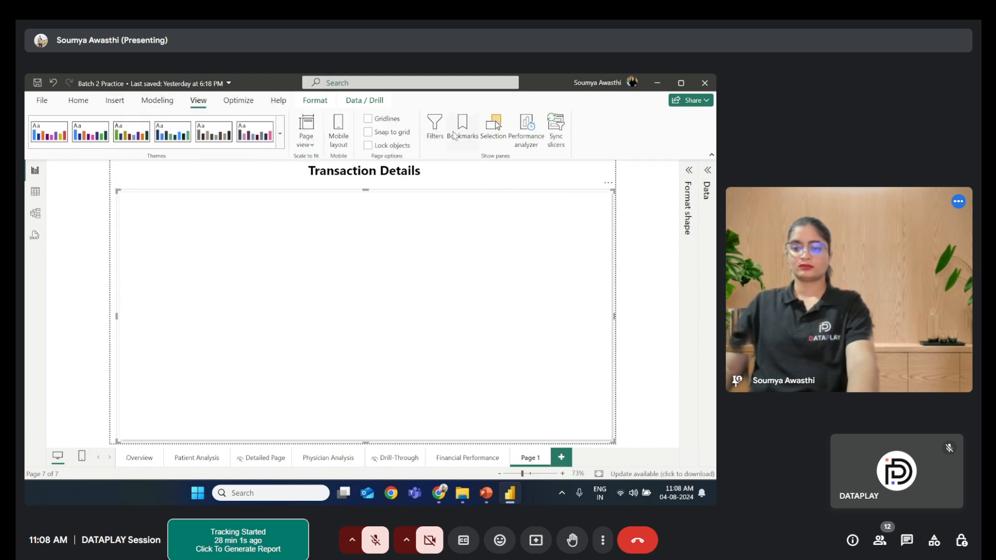
click(495, 126)
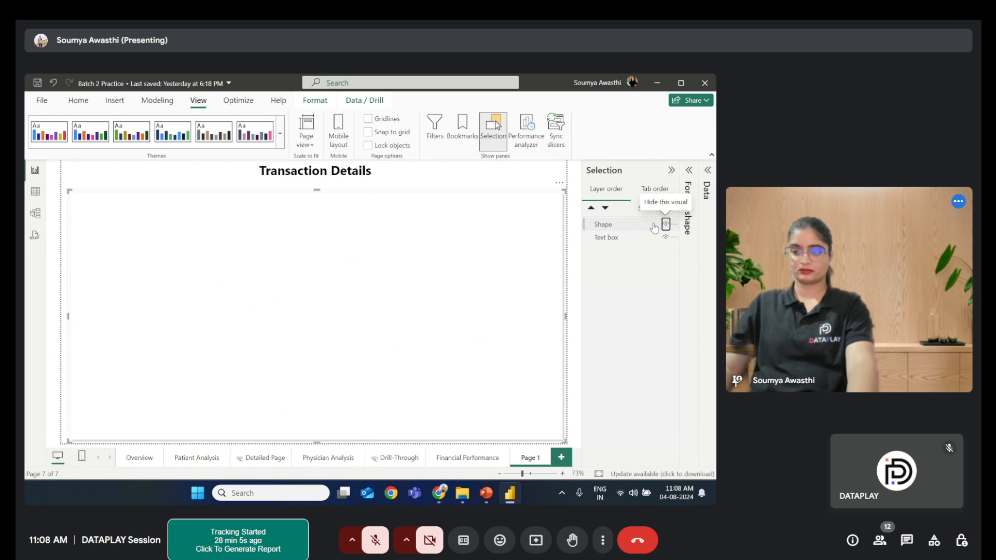
click(665, 224)
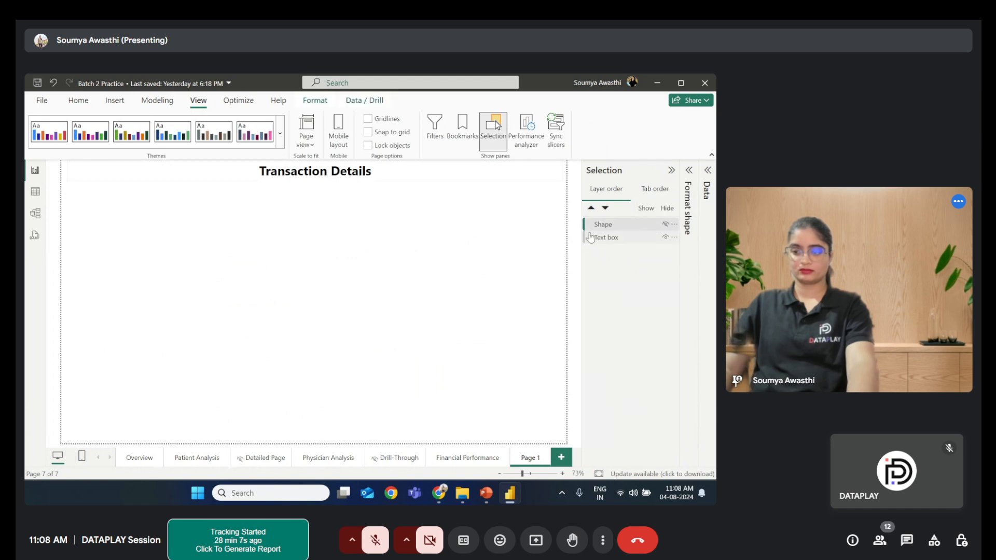
drag(602, 225, 595, 246)
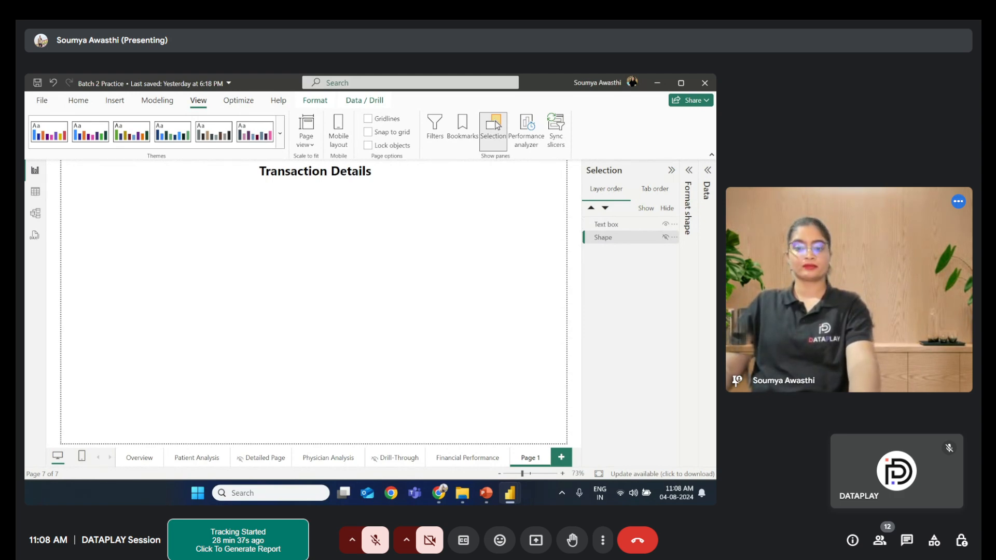
- Paste the Transaction Type, Adjustment Reason and CPT Code slicers onto the page and collapse the Selection pane
click(284, 224)
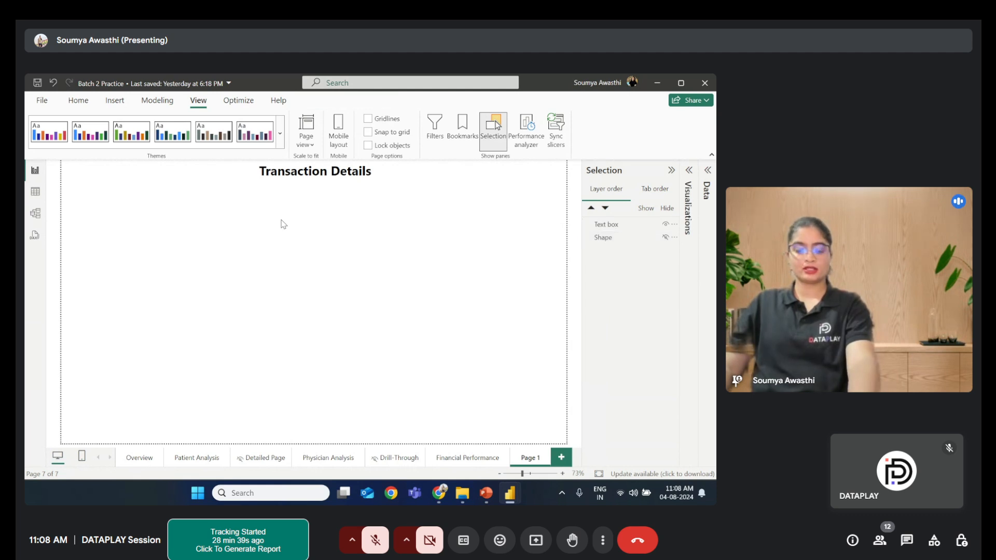
key(ctrl+v)
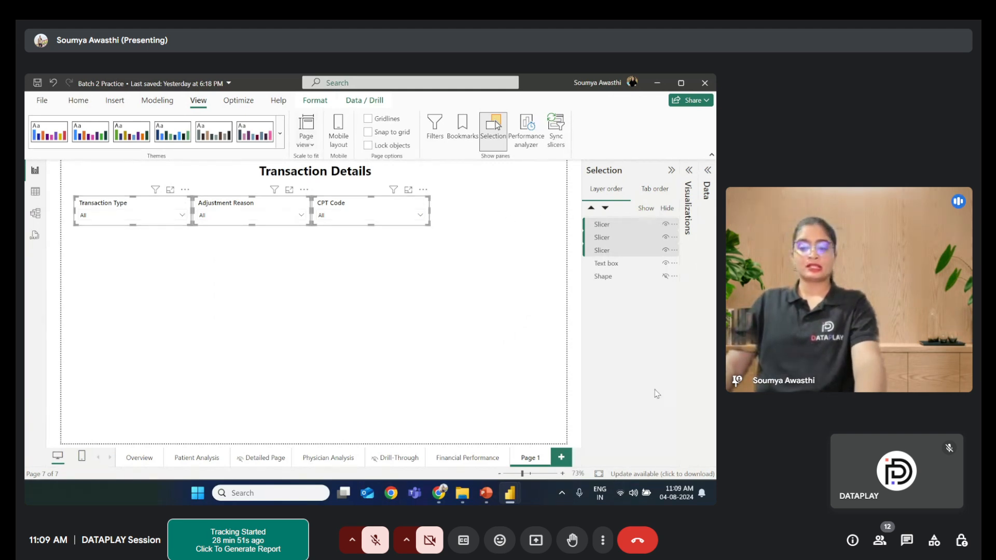
click(484, 492)
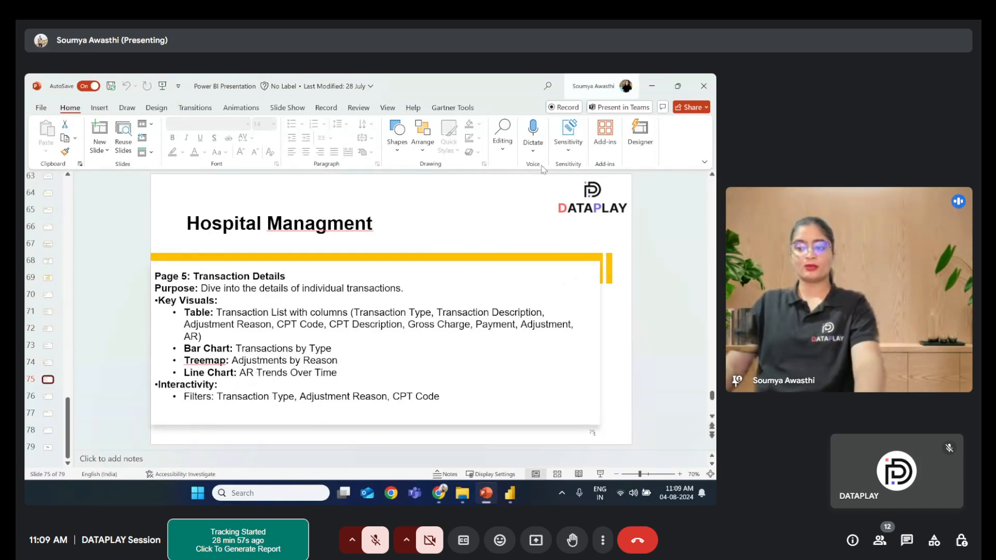
click(648, 84)
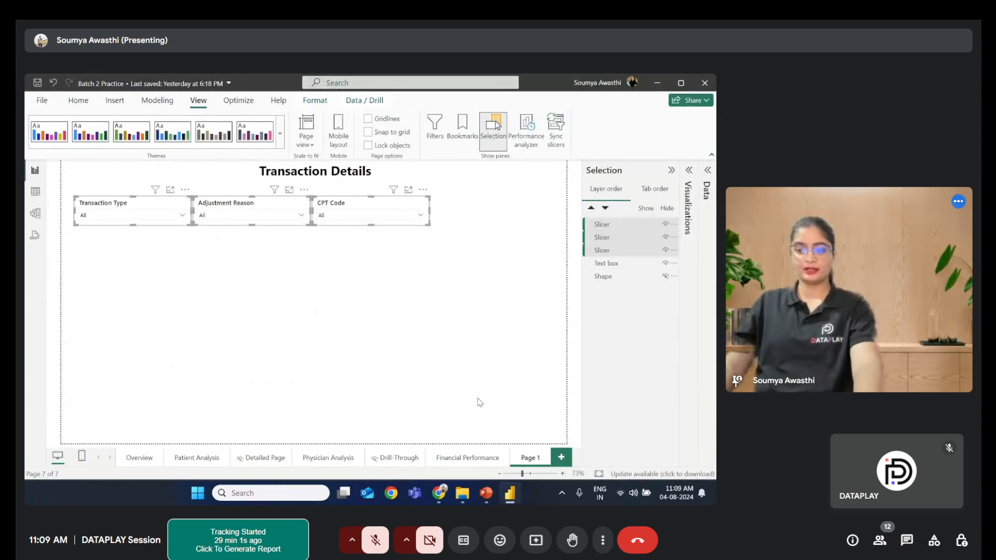
click(671, 171)
click(461, 281)
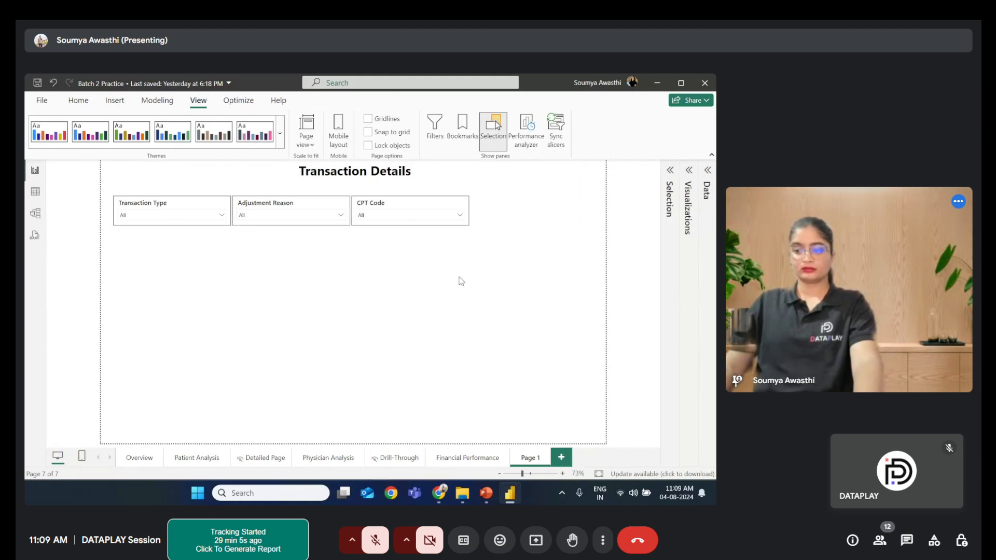
- Add a line chart below the Transaction Type slicer and expand the Visualizations and Data panes
click(688, 173)
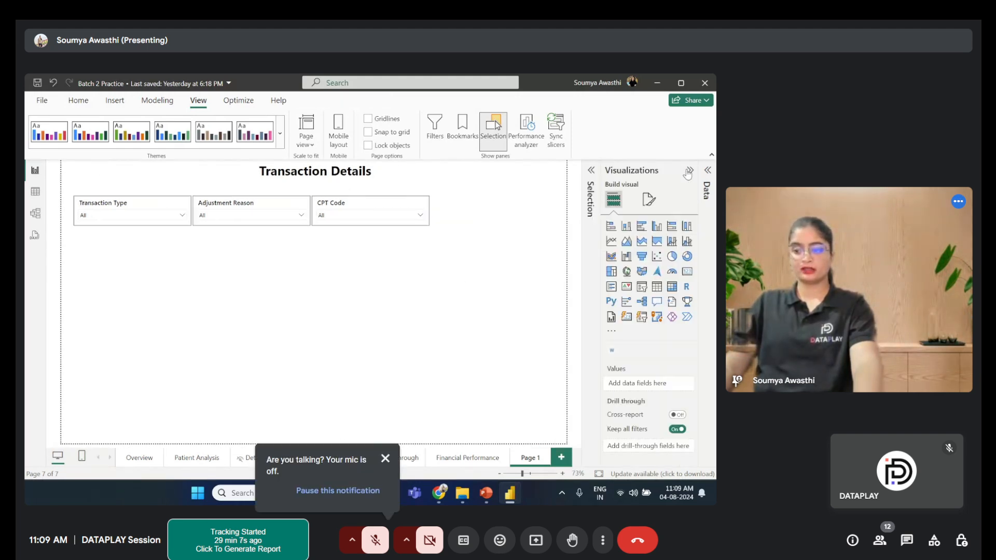
click(610, 241)
drag(171, 270, 147, 275)
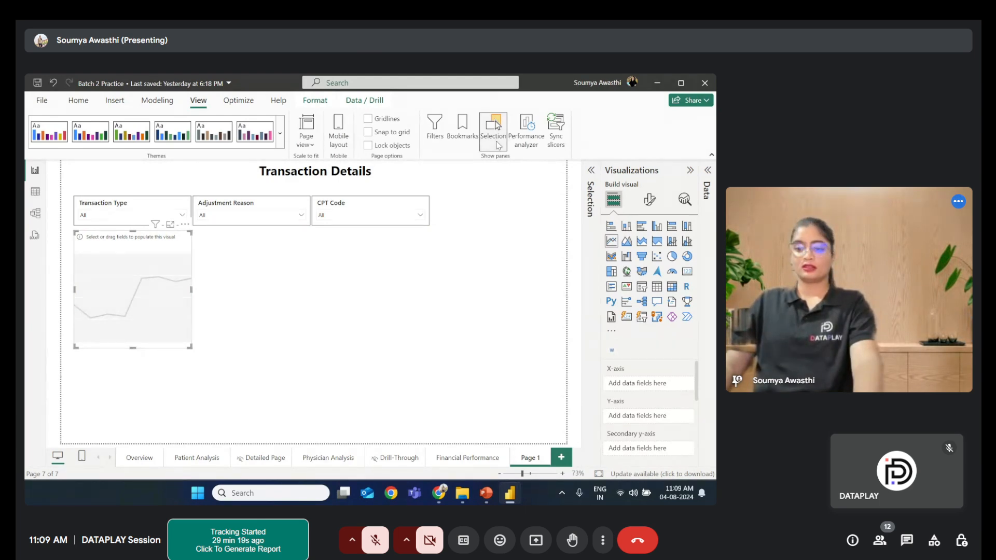
click(709, 170)
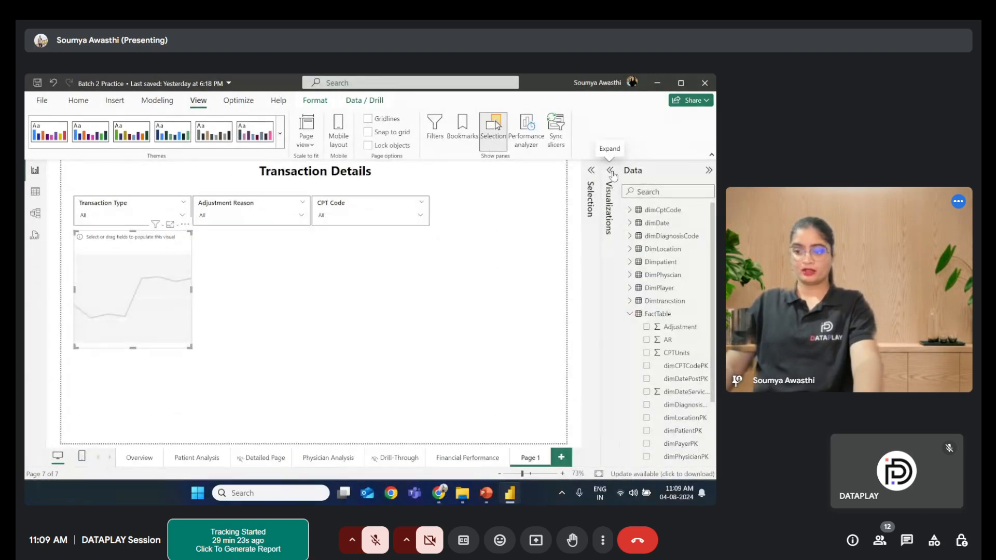
click(611, 172)
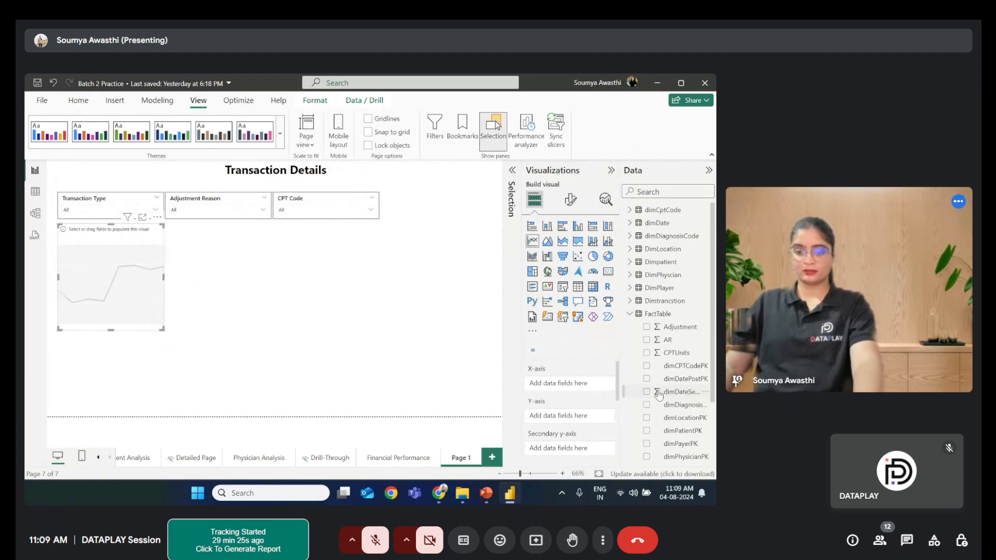
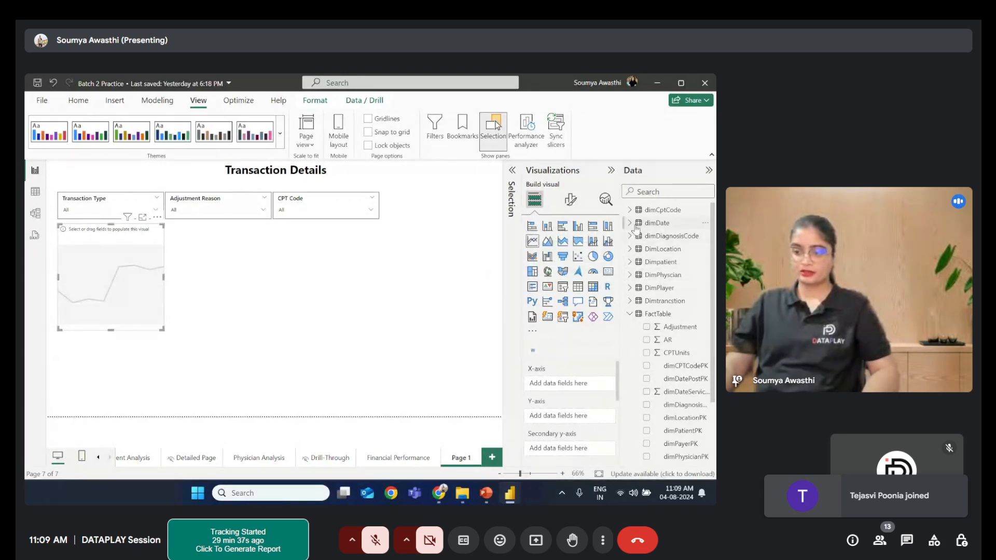
- Build the line chart with Month from dimDate on the X-axis and AR on the Y-axis, and inspect it in focus mode
click(635, 227)
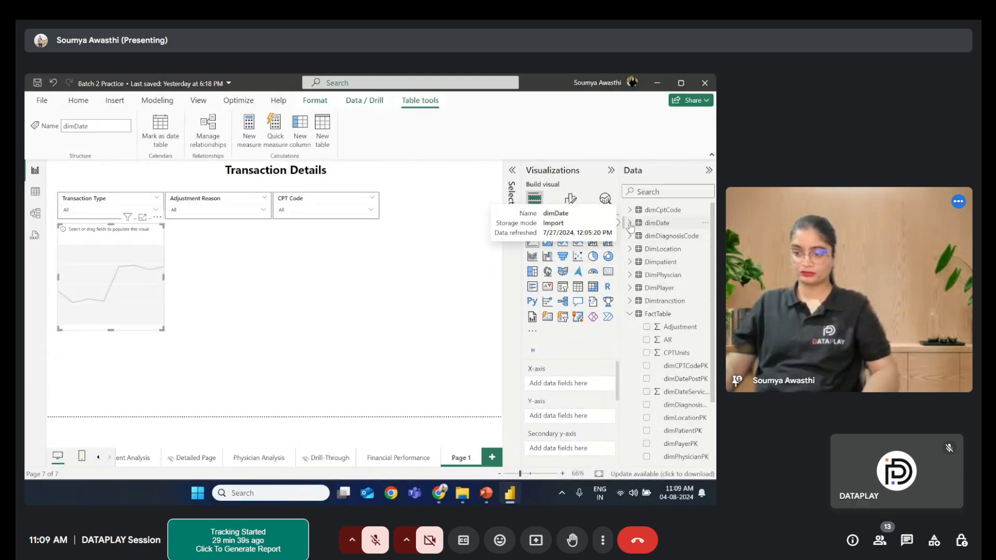
click(630, 223)
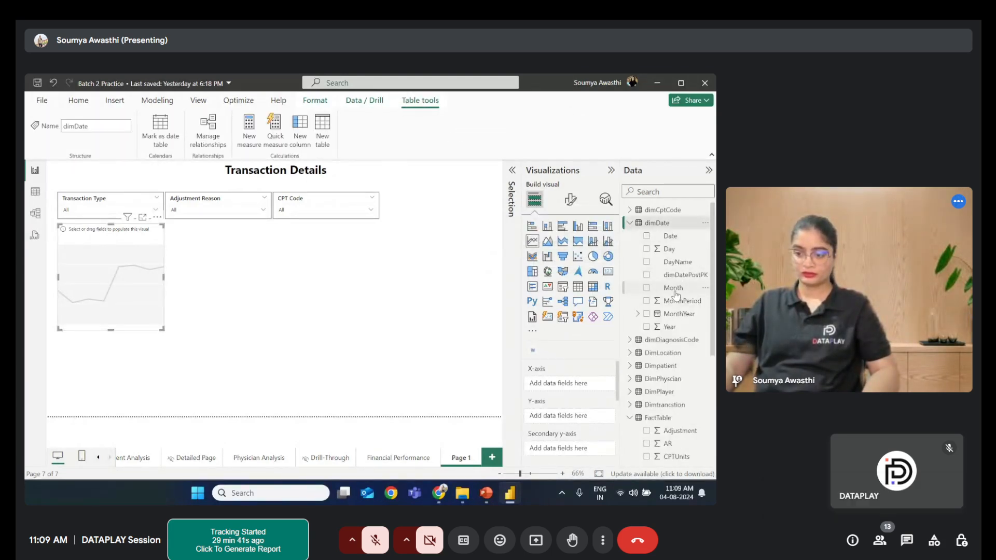
drag(673, 287, 572, 390)
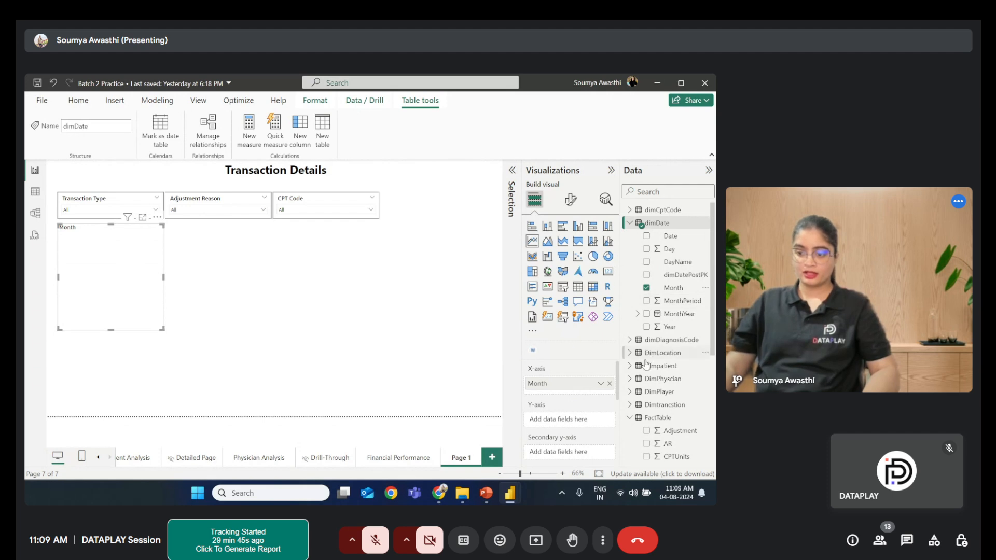
scroll(673, 414, down, 4)
scroll(674, 311, down, 1)
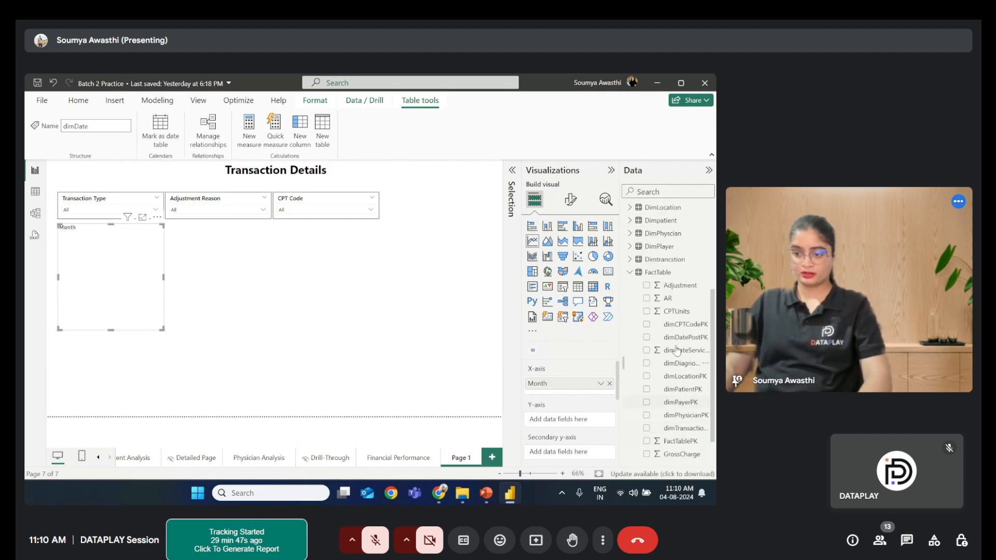
mouse_move(668, 300)
mouse_down()
mouse_move(563, 420)
mouse_move(570, 426)
mouse_up()
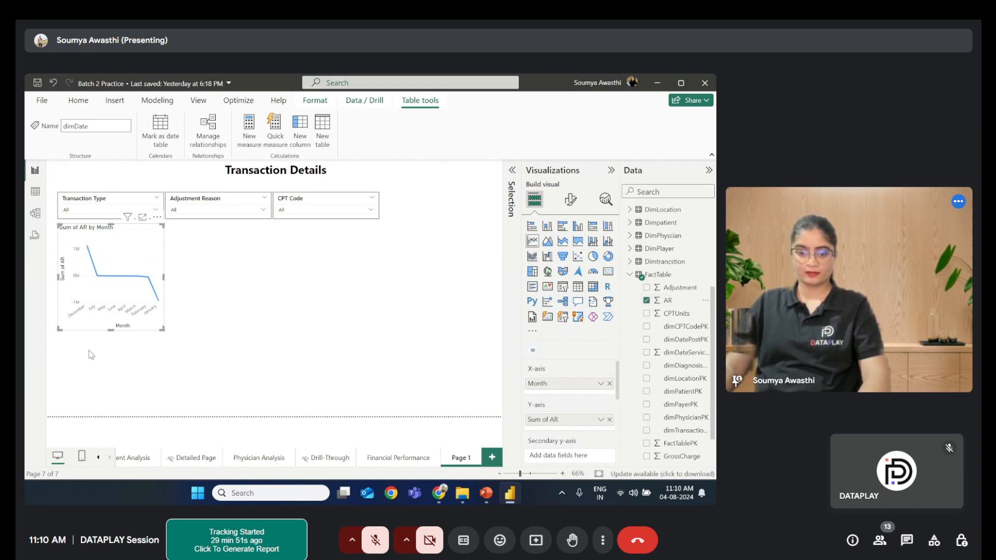
click(142, 217)
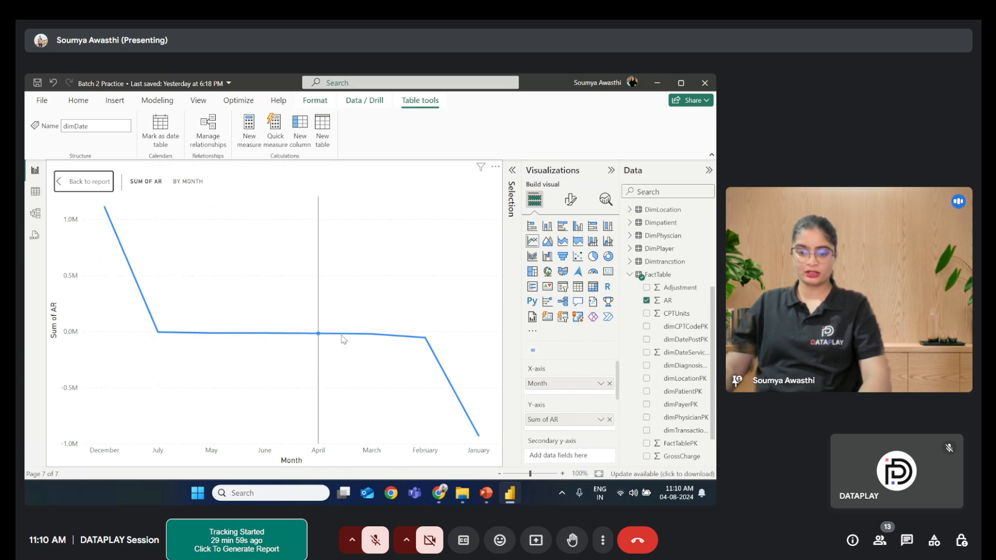
click(77, 187)
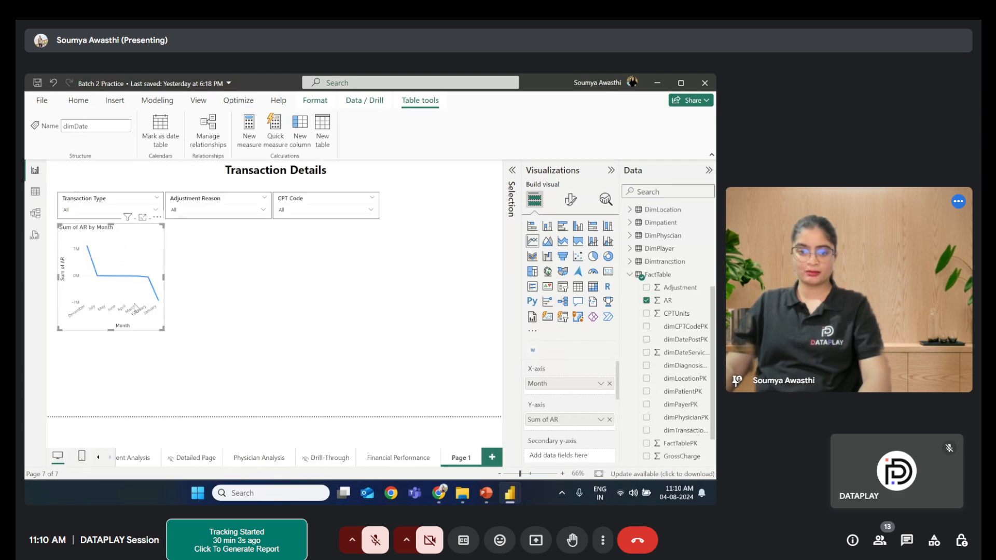
- Copy the formatting of the Gross Charge and Payment by Month line chart onto the new AR line chart with Format painter
click(403, 461)
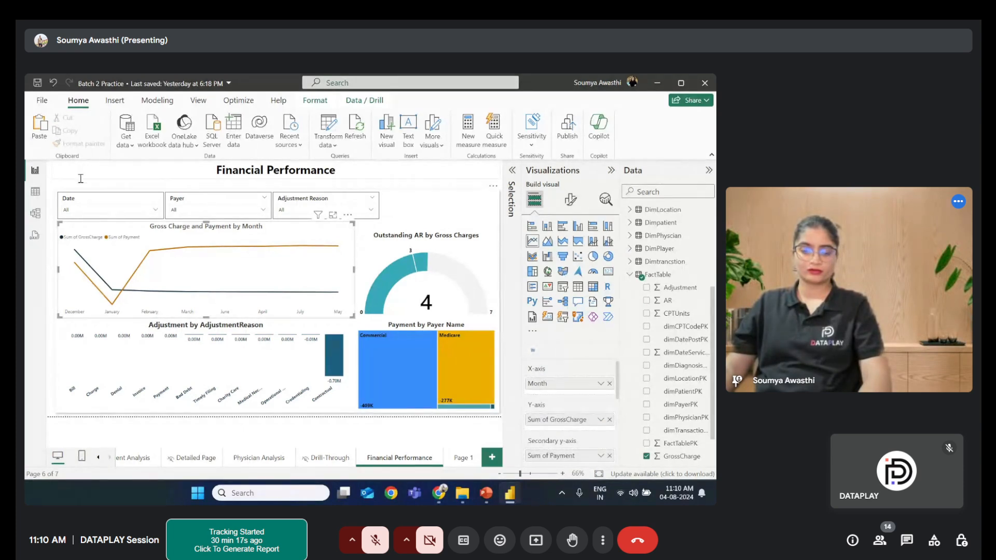
click(133, 353)
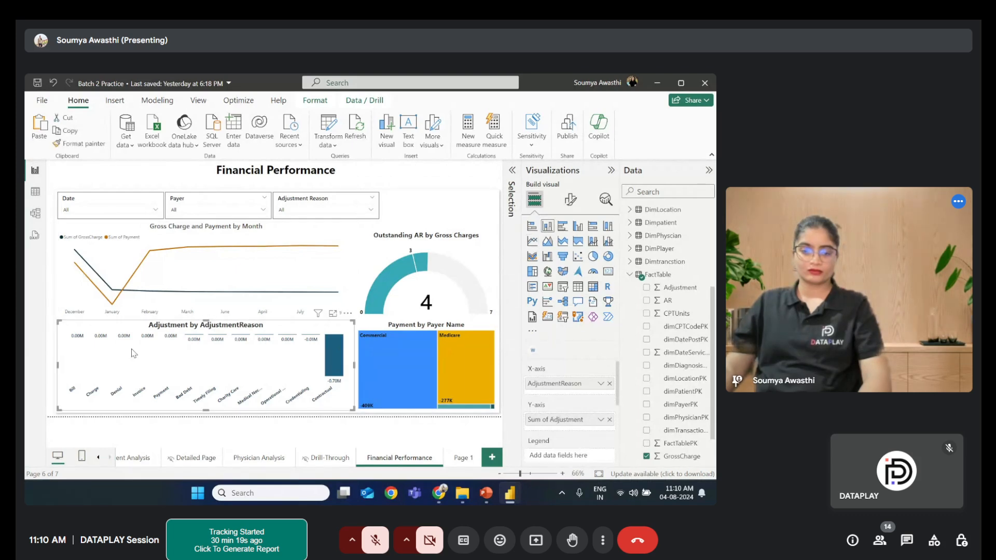
click(61, 313)
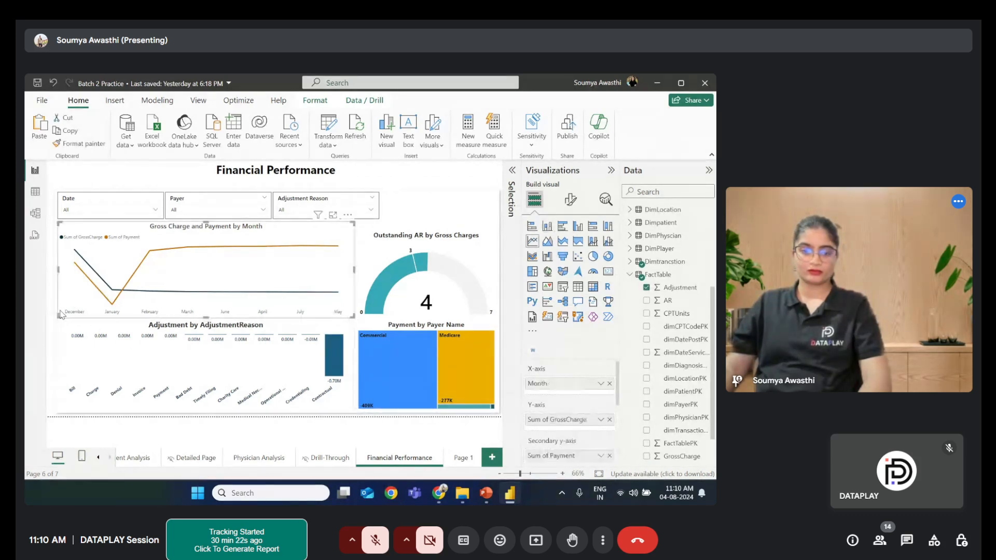
click(73, 145)
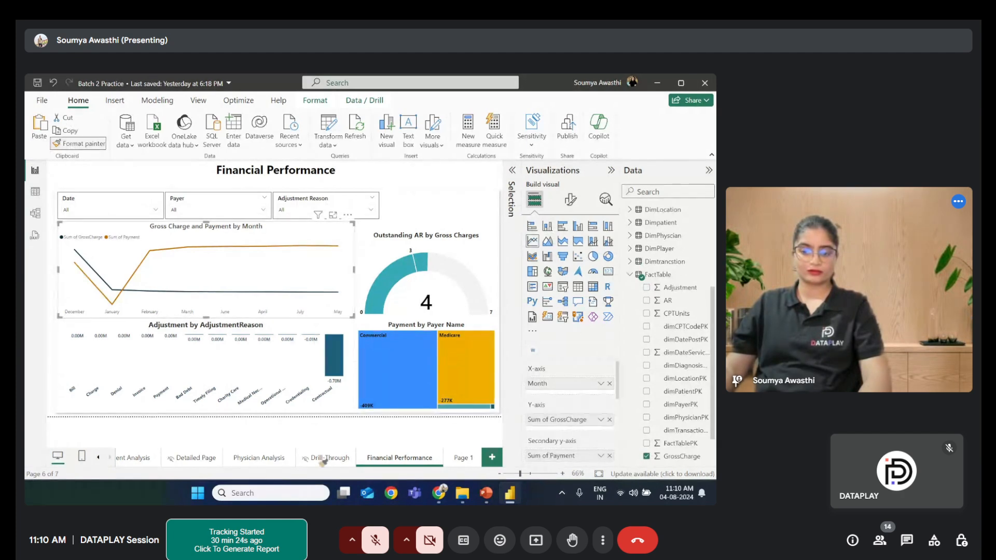
click(460, 458)
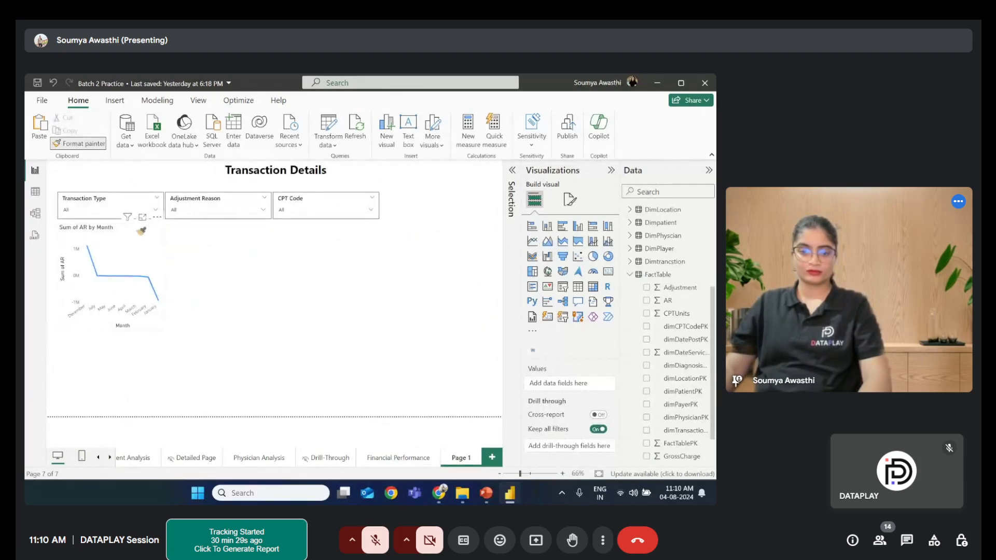
click(140, 231)
click(141, 230)
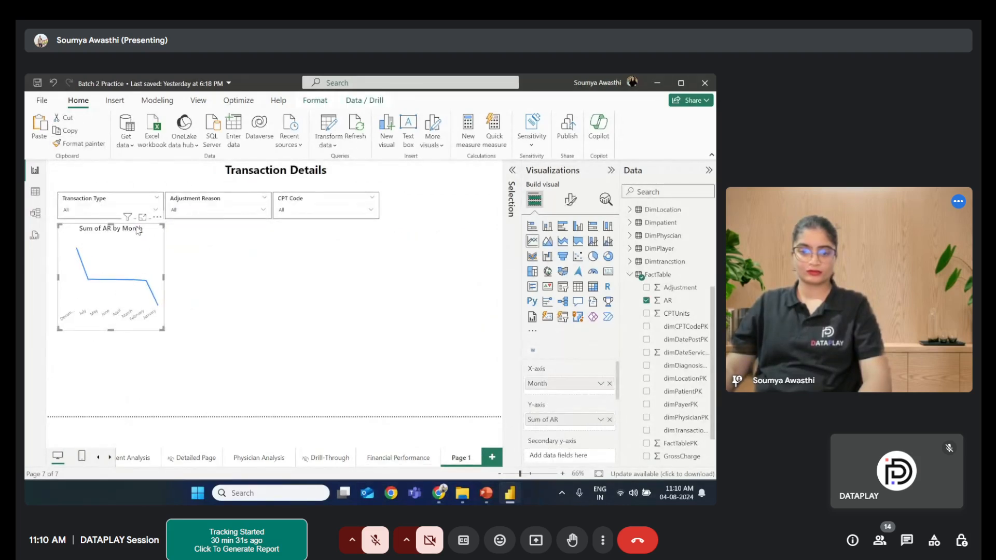
mouse_move(133, 286)
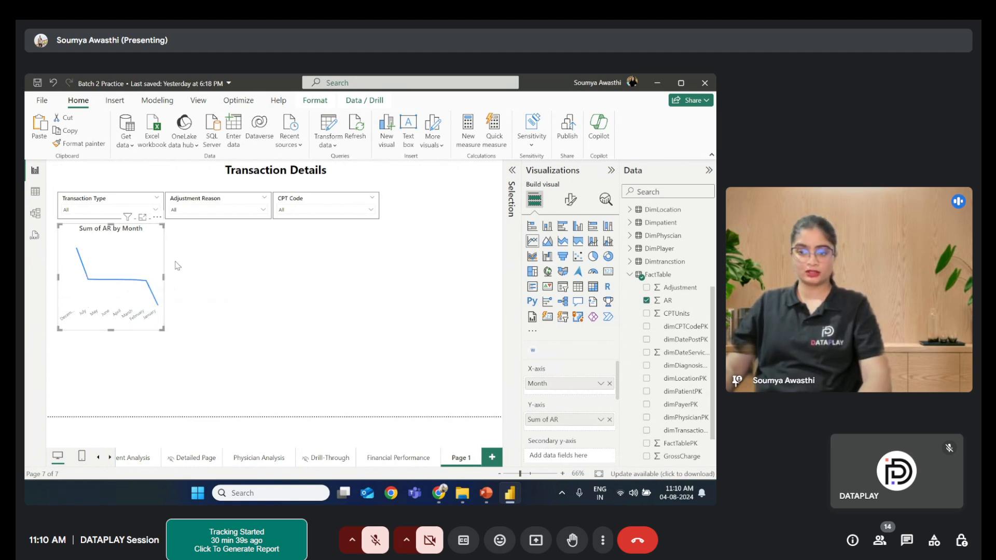
- Change the line color of the AR by Month chart to teal
click(569, 199)
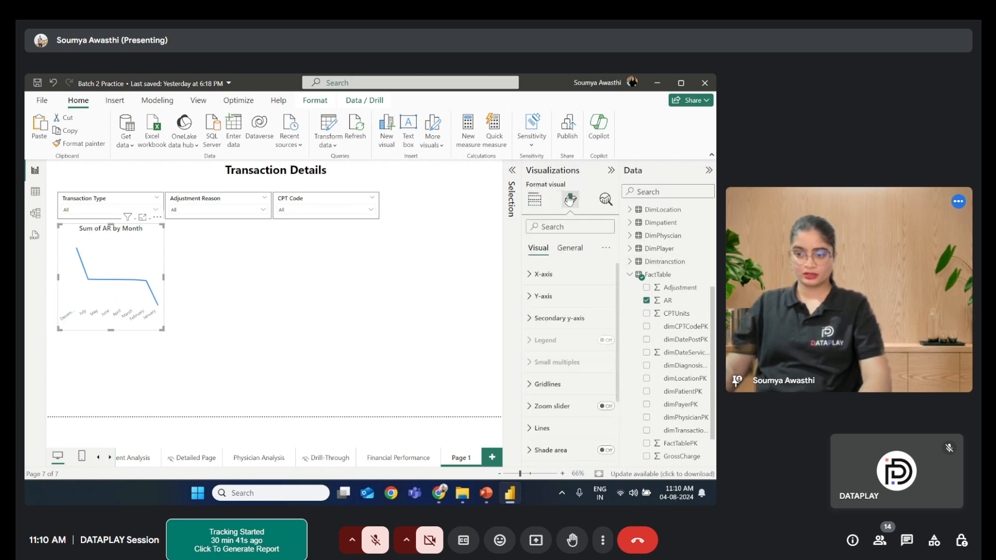
click(539, 429)
scroll(550, 402, down, 5)
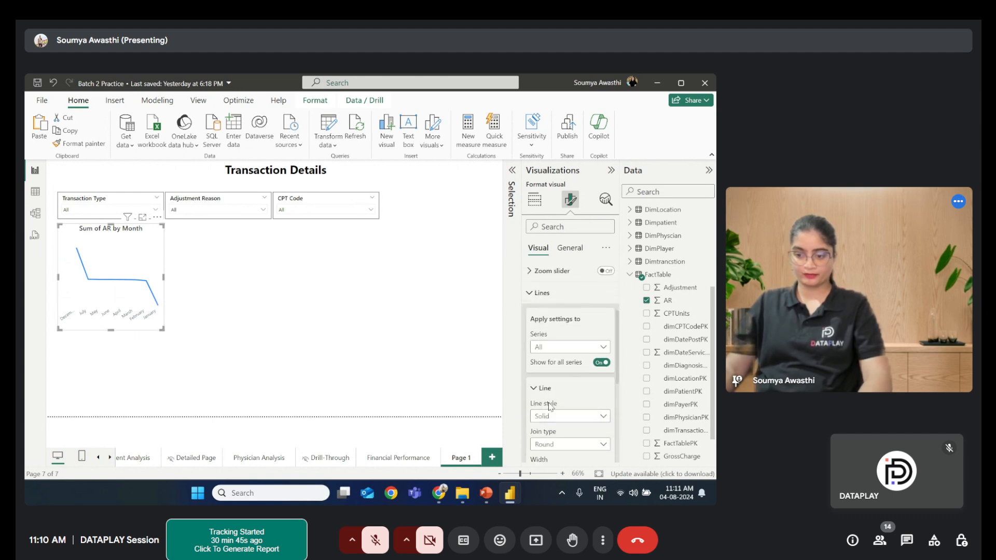
click(549, 404)
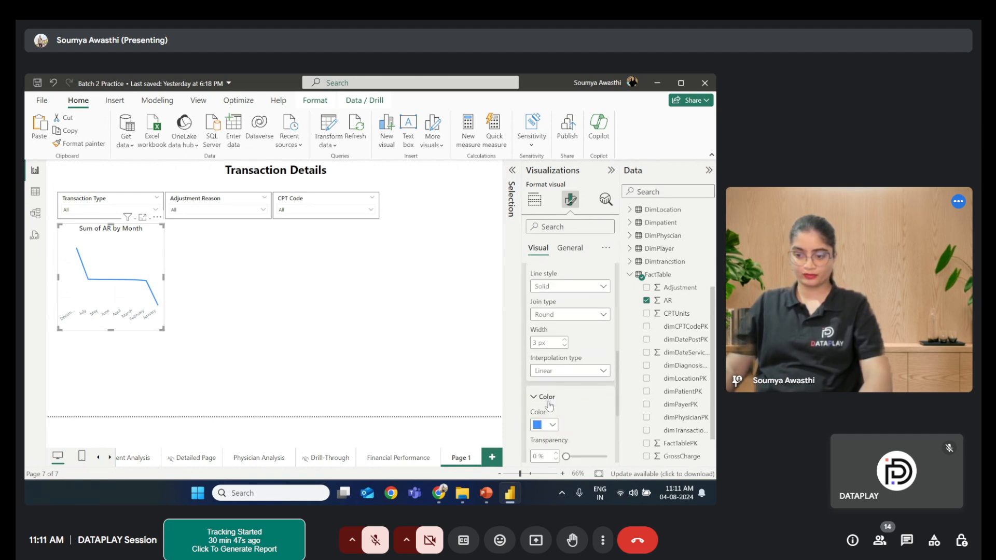
scroll(551, 394, down, 2)
click(553, 361)
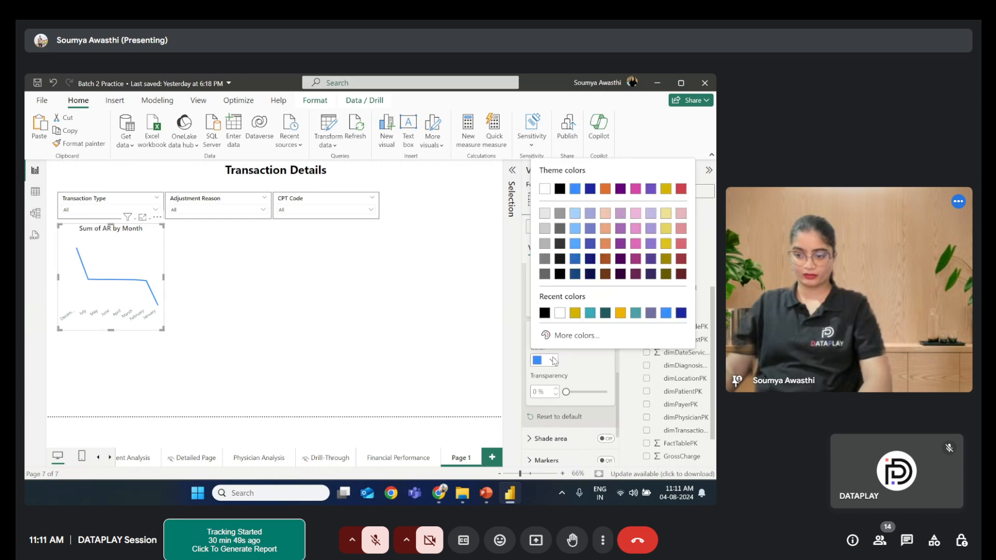
click(588, 314)
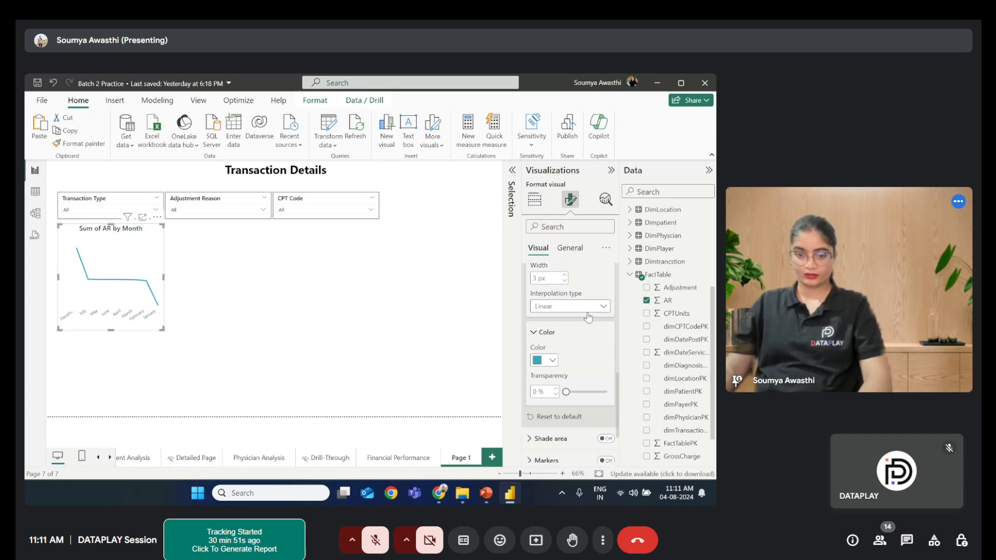
- Widen the AR by Month line chart slightly to the right after glancing at the Financial Performance page
click(401, 464)
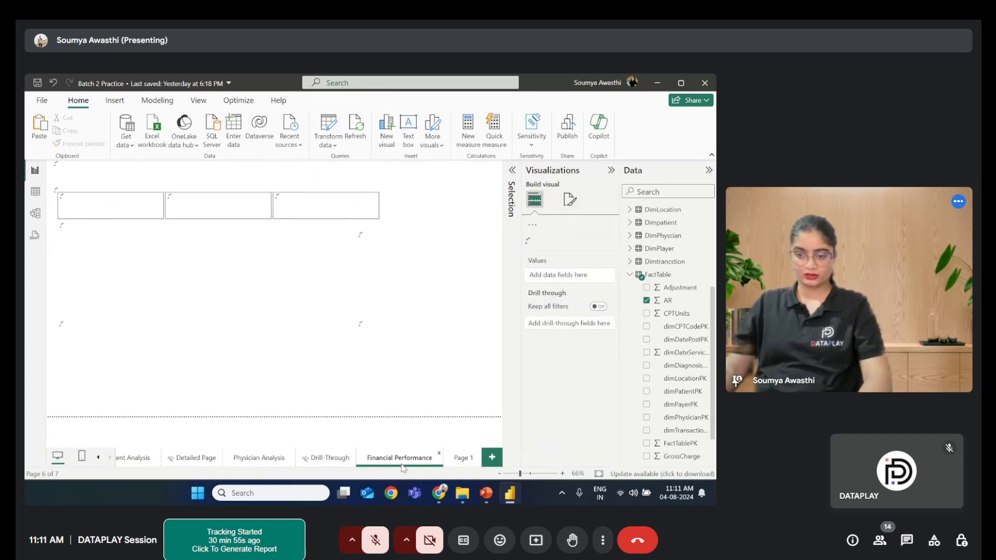
click(469, 465)
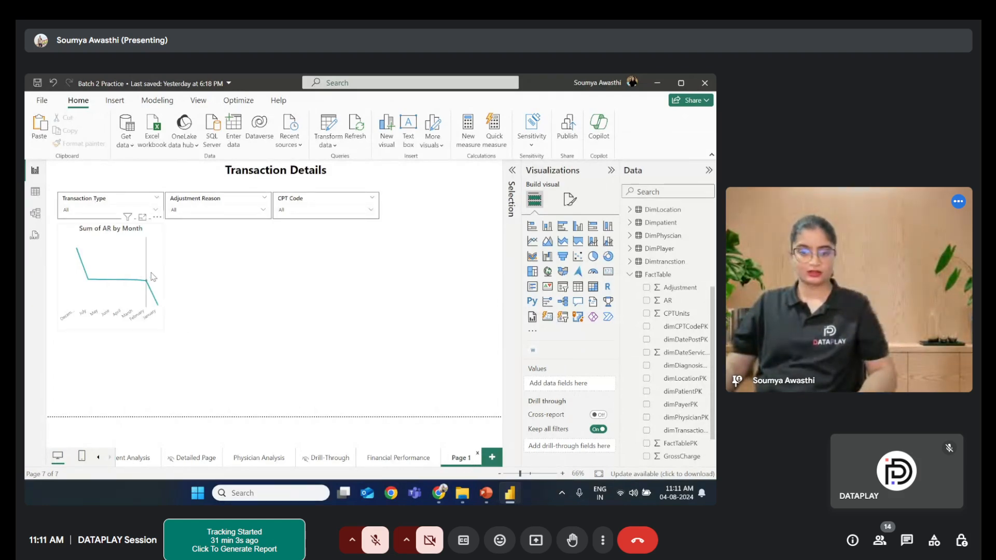
mouse_move(147, 251)
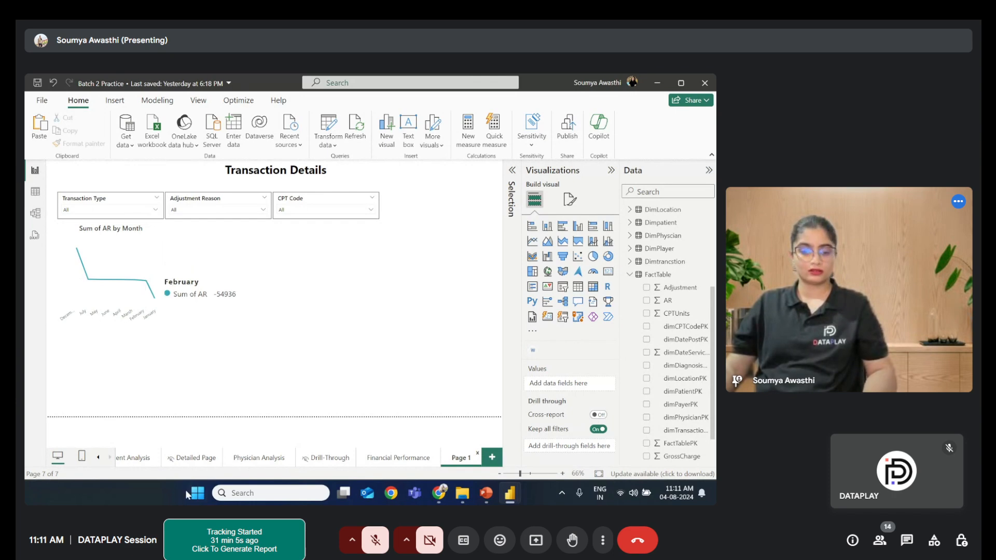
click(163, 327)
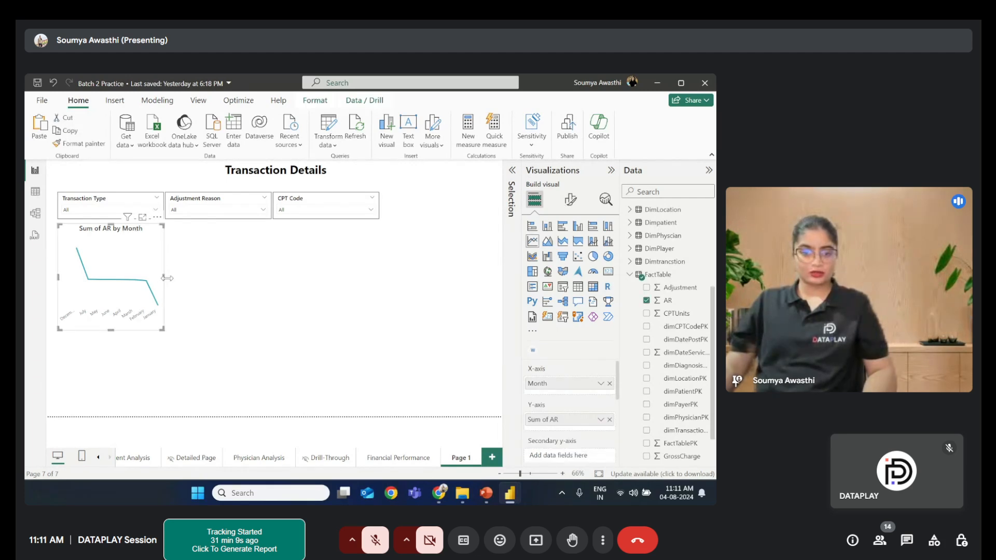
drag(166, 278, 184, 278)
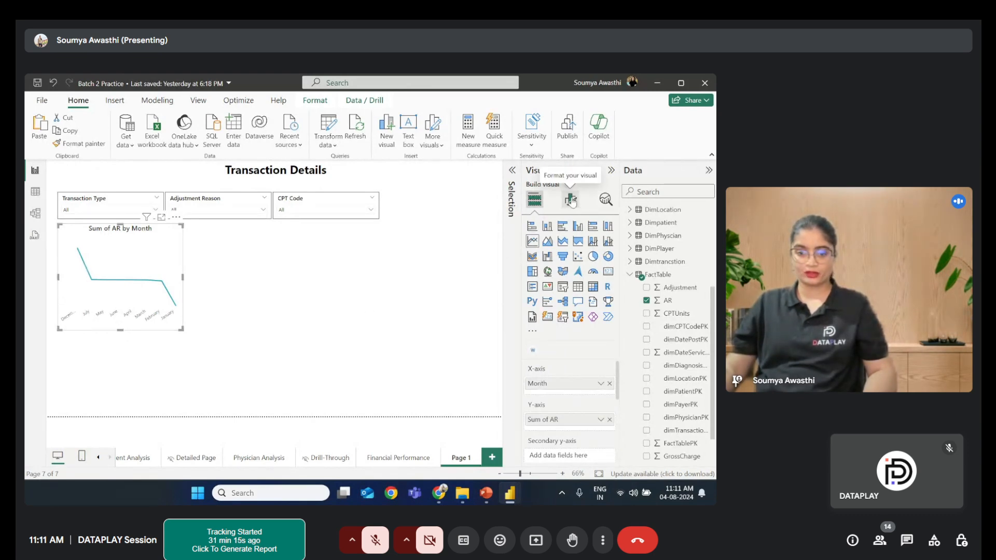
- Set the line chart's X-axis label font to Segoe UI Semibold, size 10
click(571, 202)
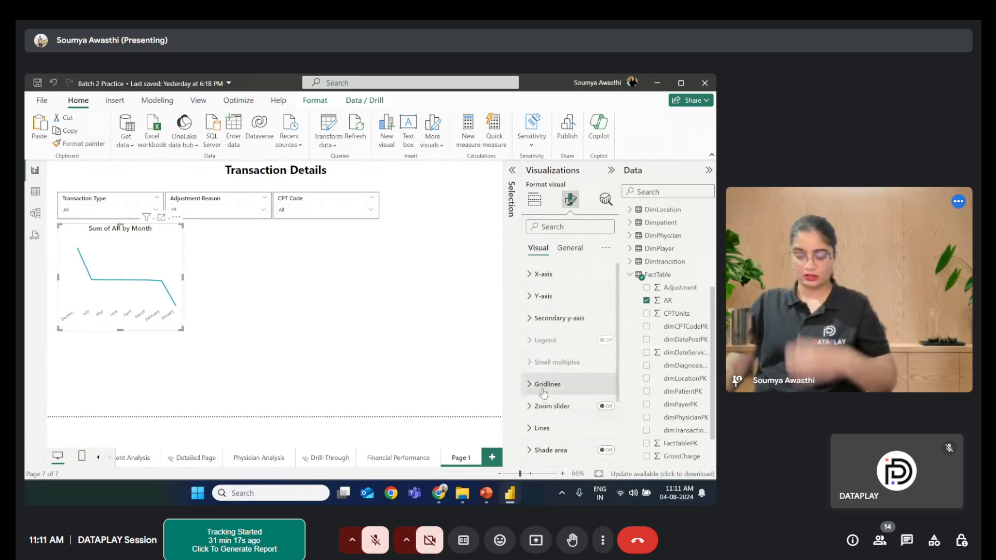
click(530, 275)
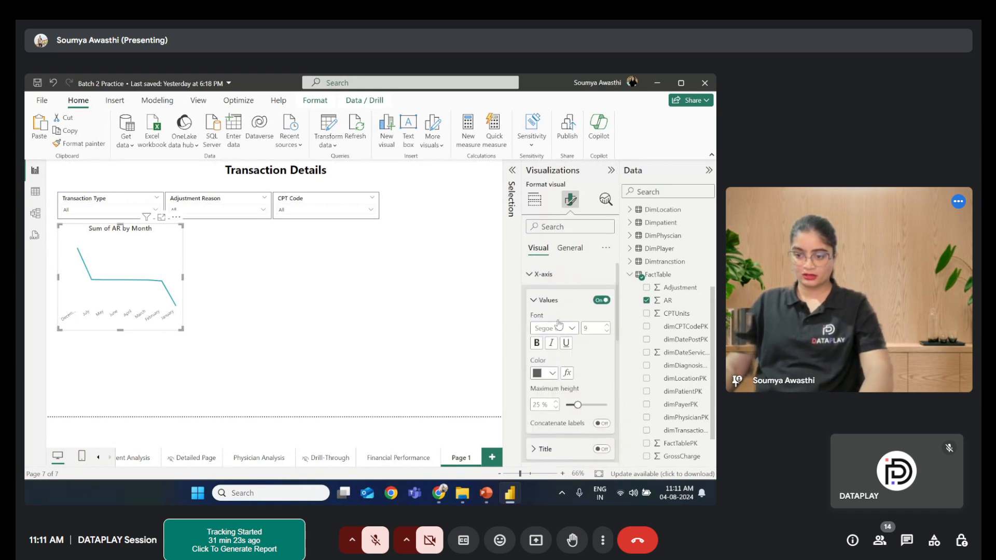
scroll(558, 332, down, 3)
scroll(555, 358, up, 3)
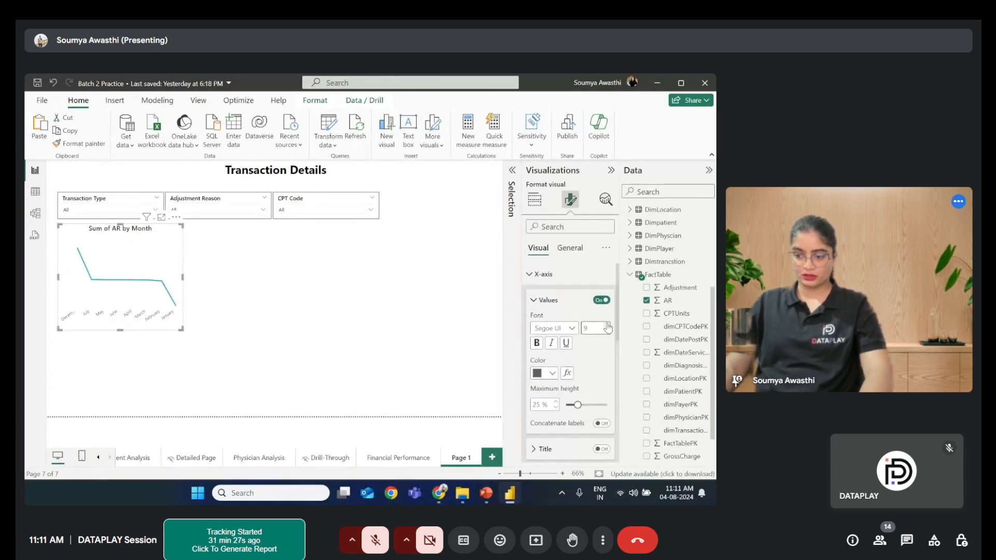
click(571, 329)
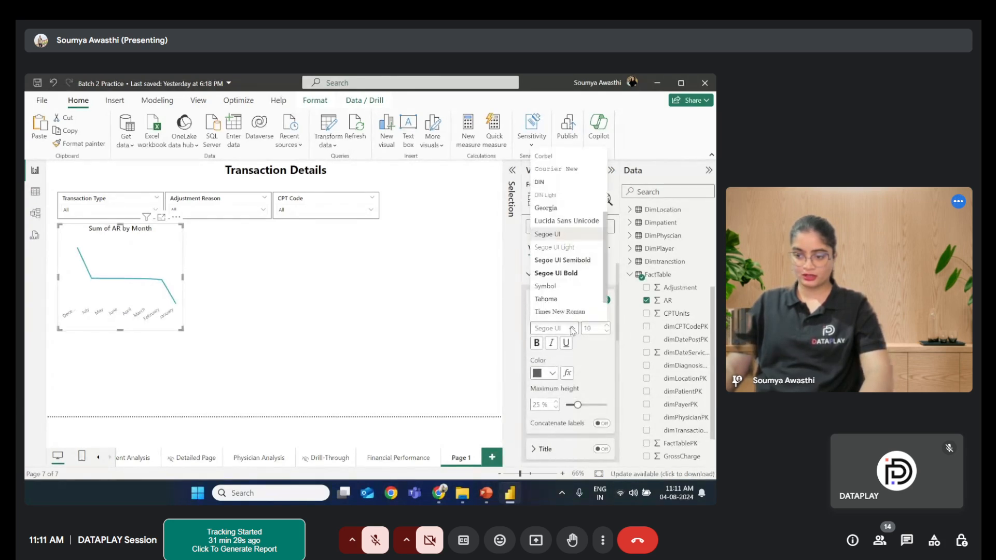
click(572, 266)
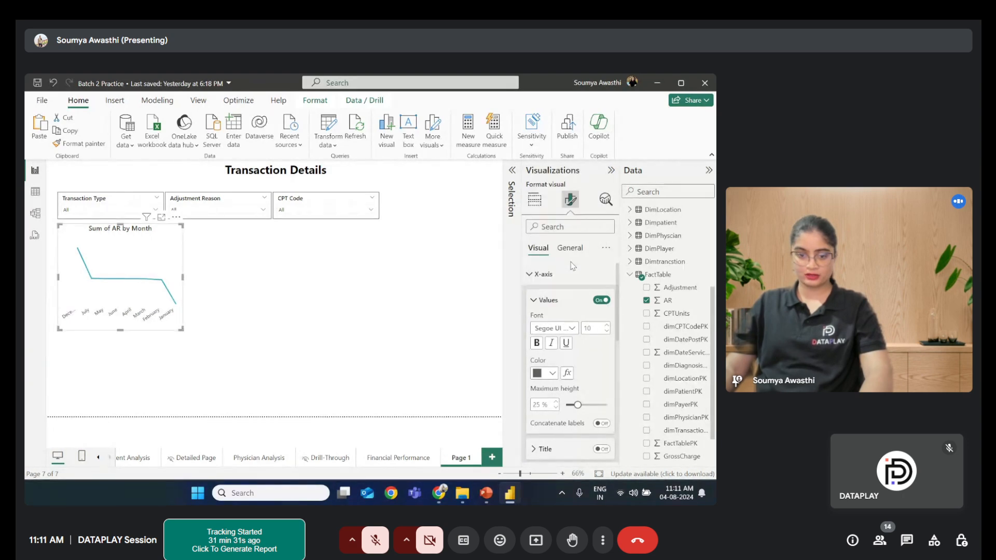
- Set the X-axis label color to black and deselect the chart
click(551, 374)
click(547, 374)
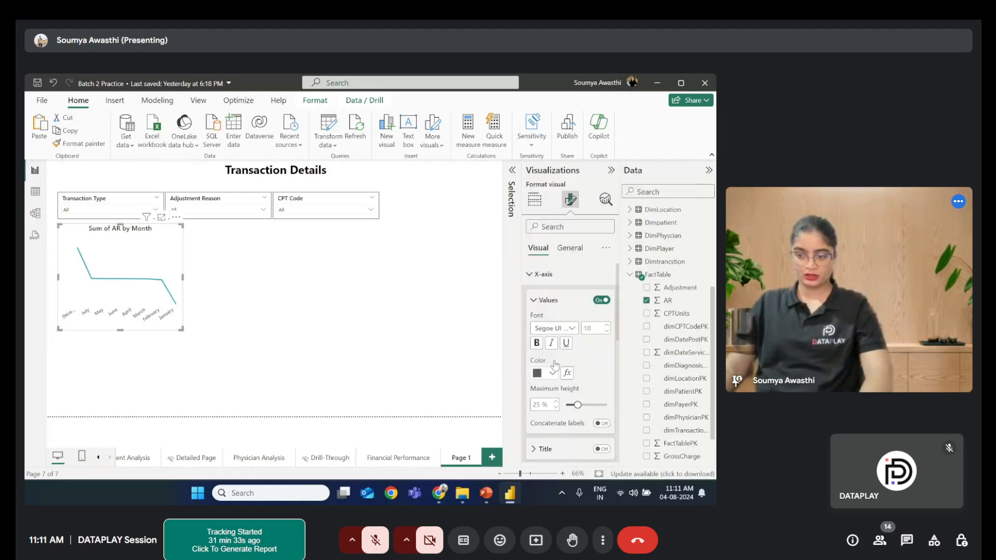
click(553, 374)
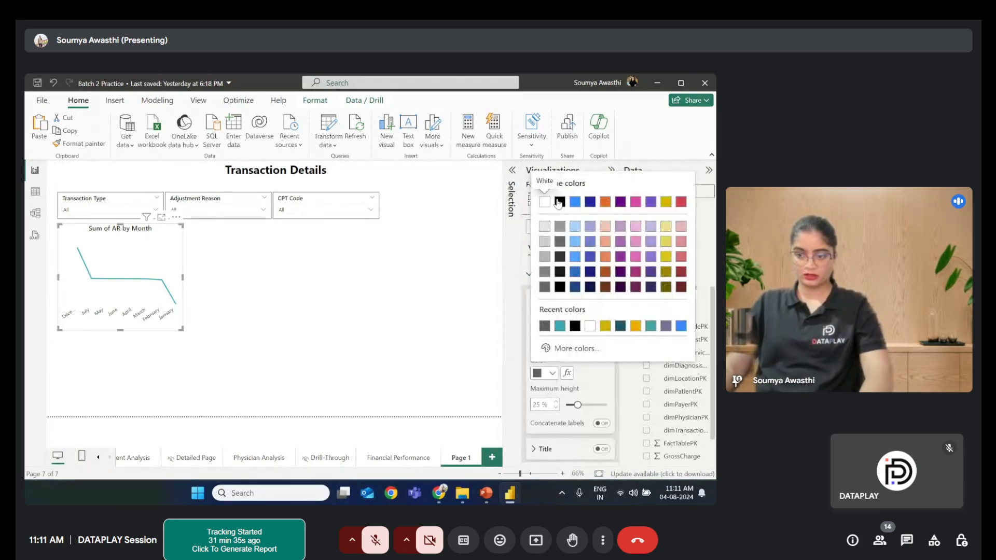
click(559, 202)
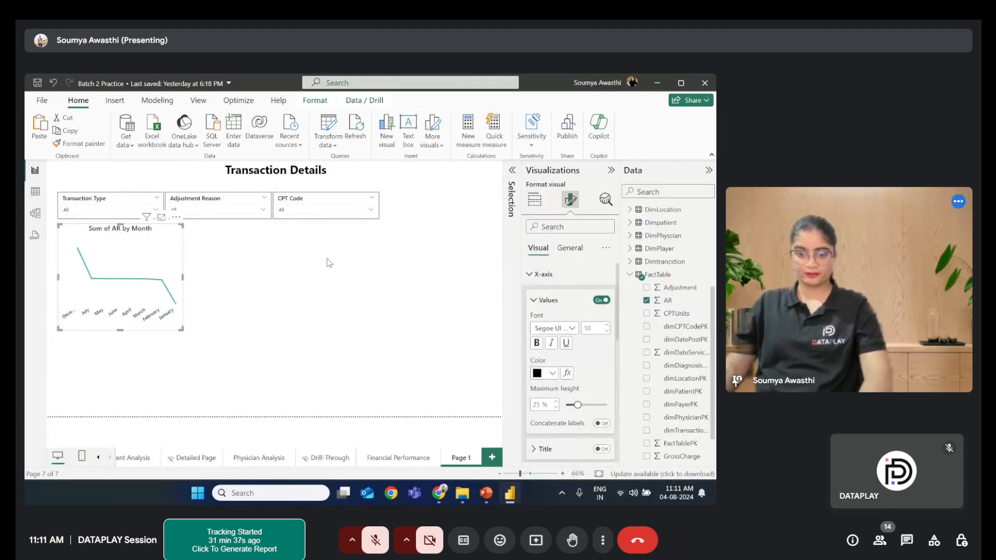
click(197, 279)
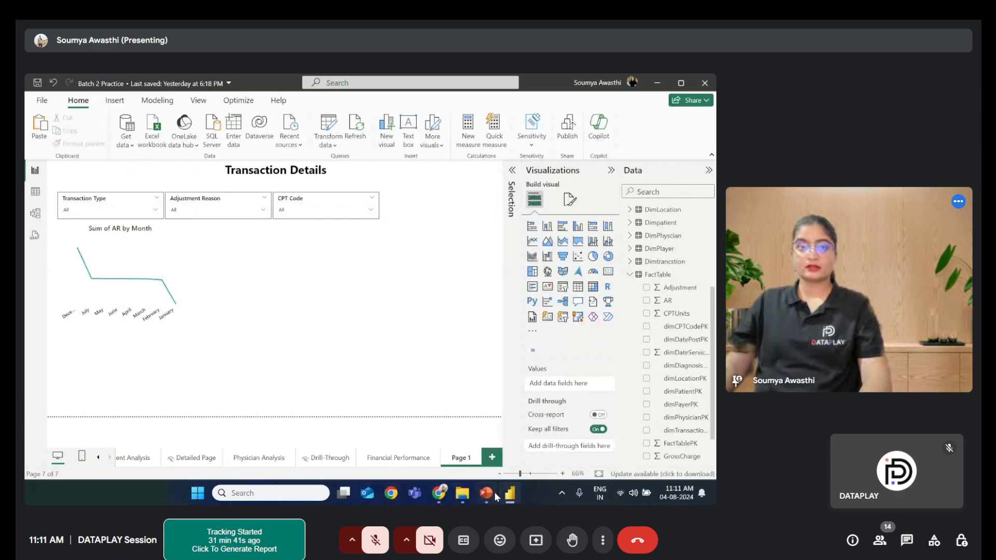
- Review the Page 5 Transaction Details key visuals listed in the PowerPoint presentation
click(486, 494)
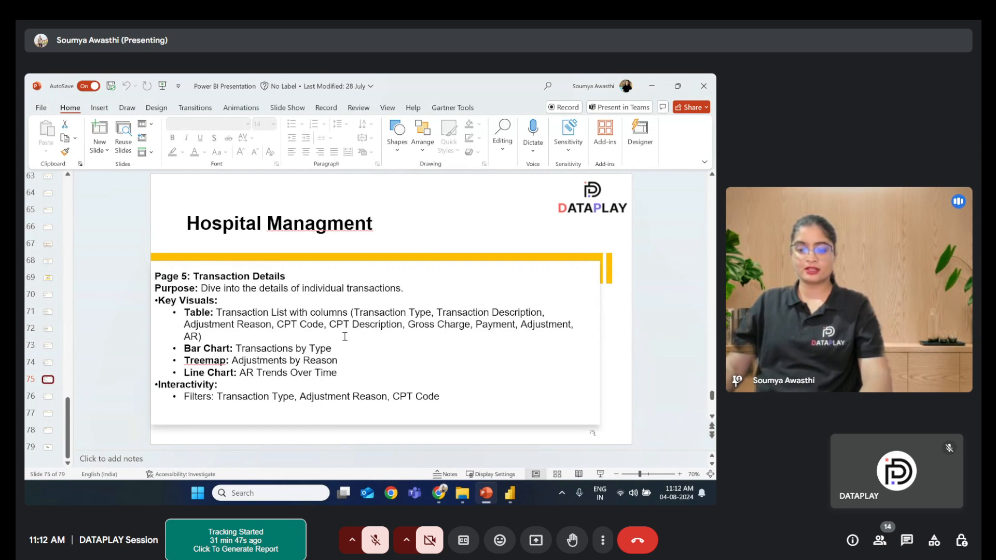
click(651, 87)
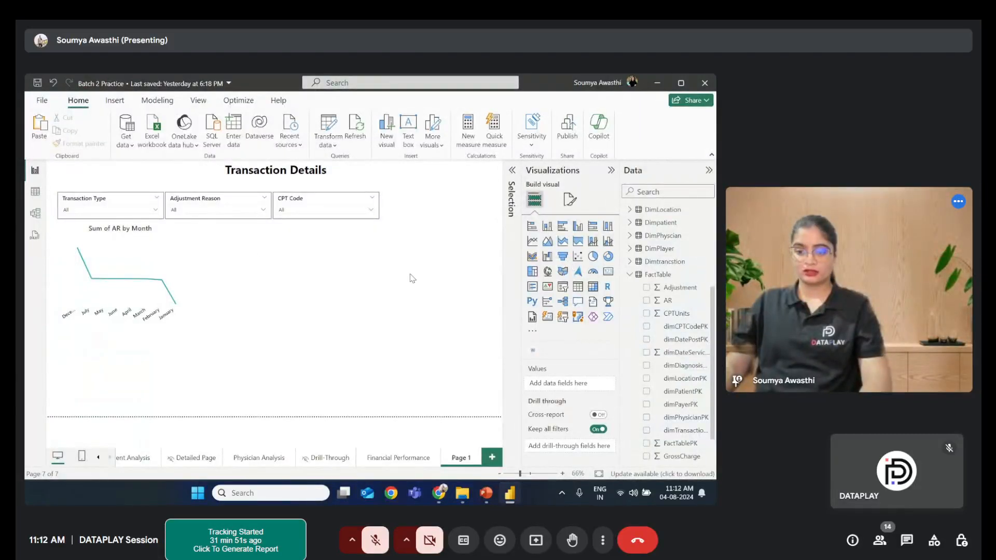
- Add a clustered column chart beside the AR line chart with TransactionType on the X-axis and count of Transaction on the Y-axis
click(548, 226)
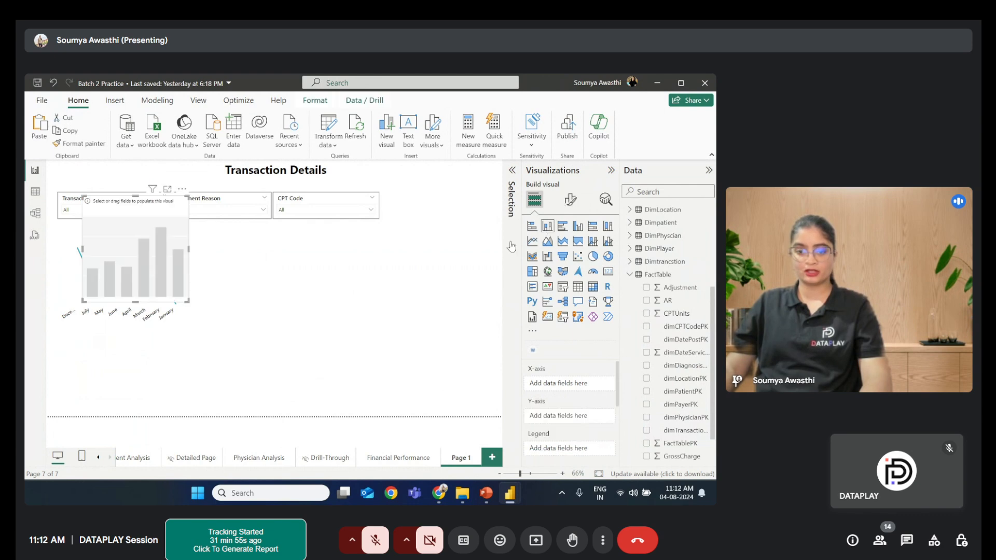
drag(115, 246, 221, 276)
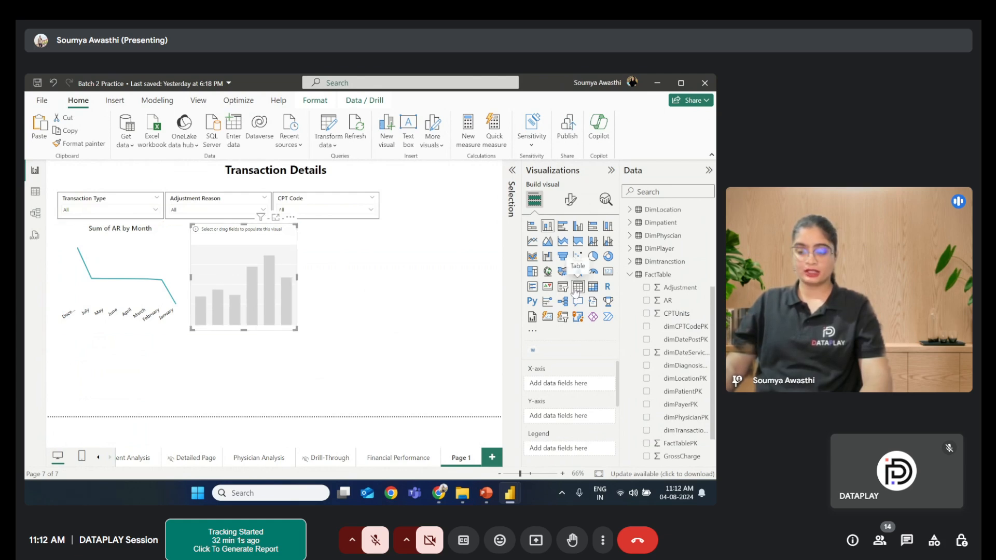
click(635, 279)
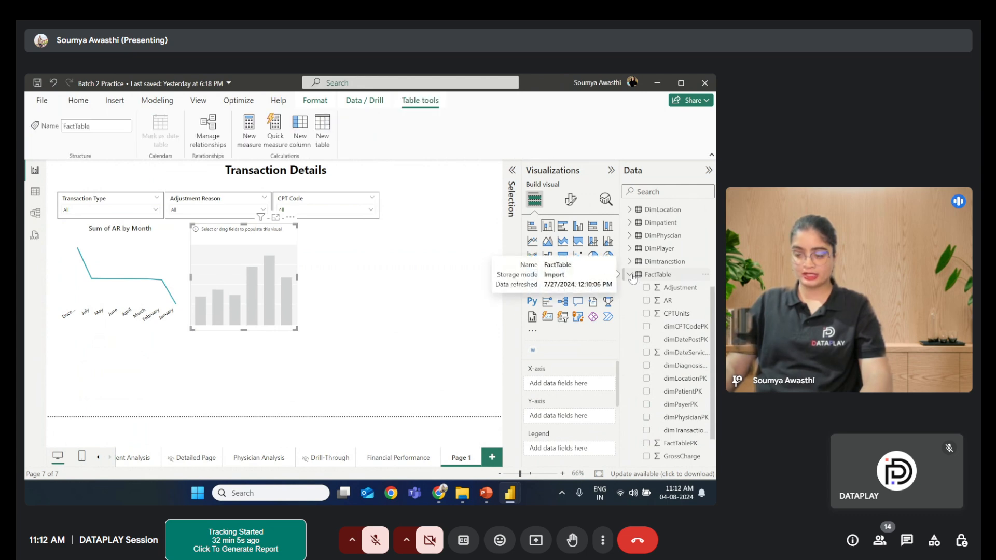
click(630, 275)
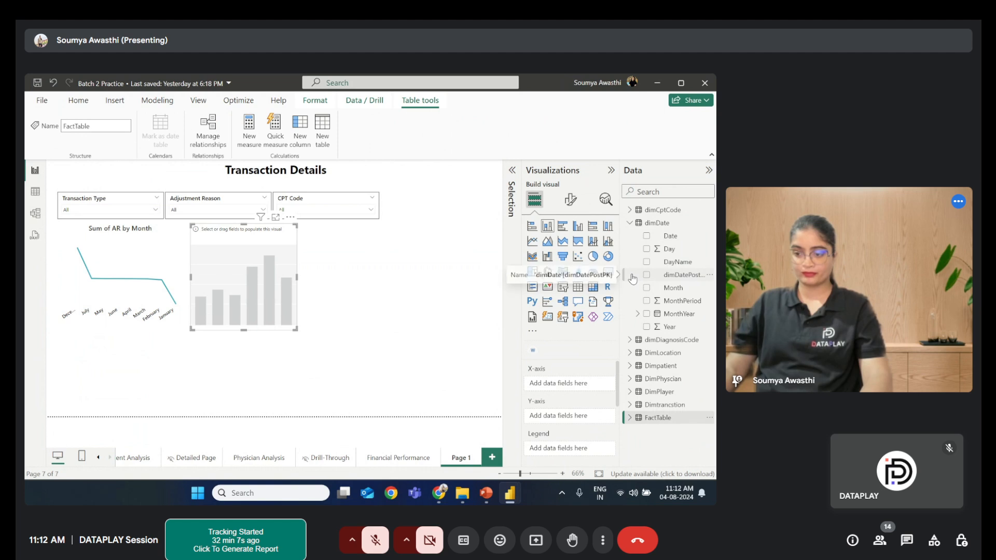
click(631, 227)
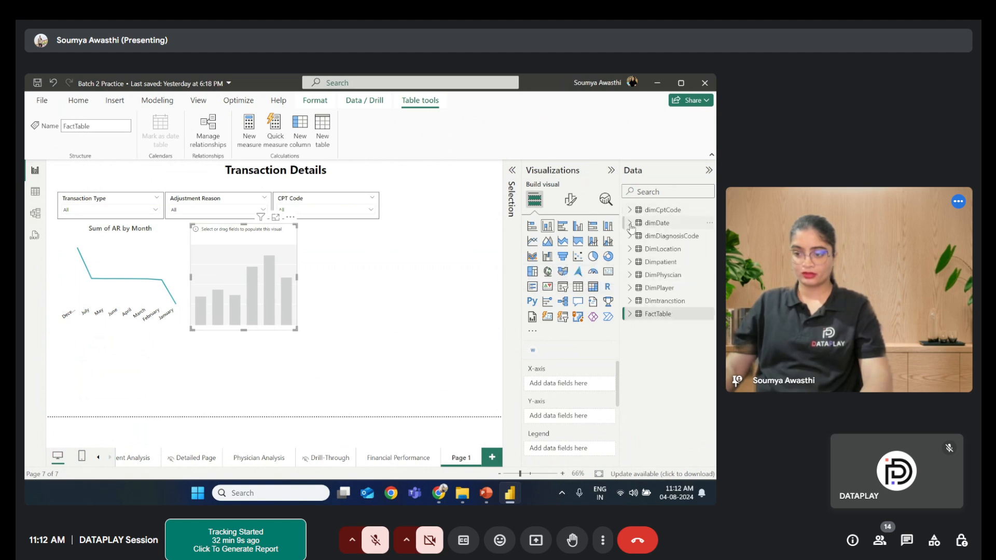
click(630, 300)
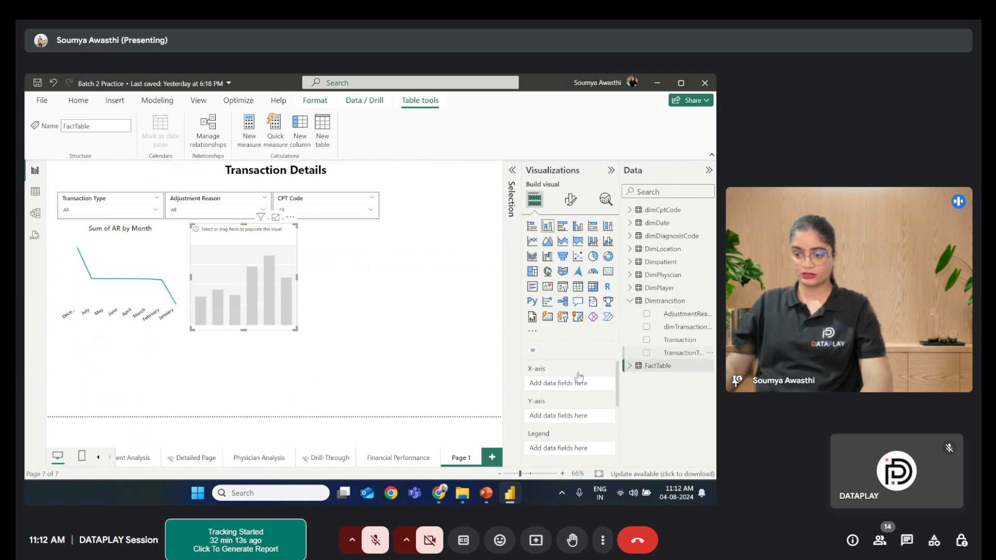
drag(549, 381, 550, 381)
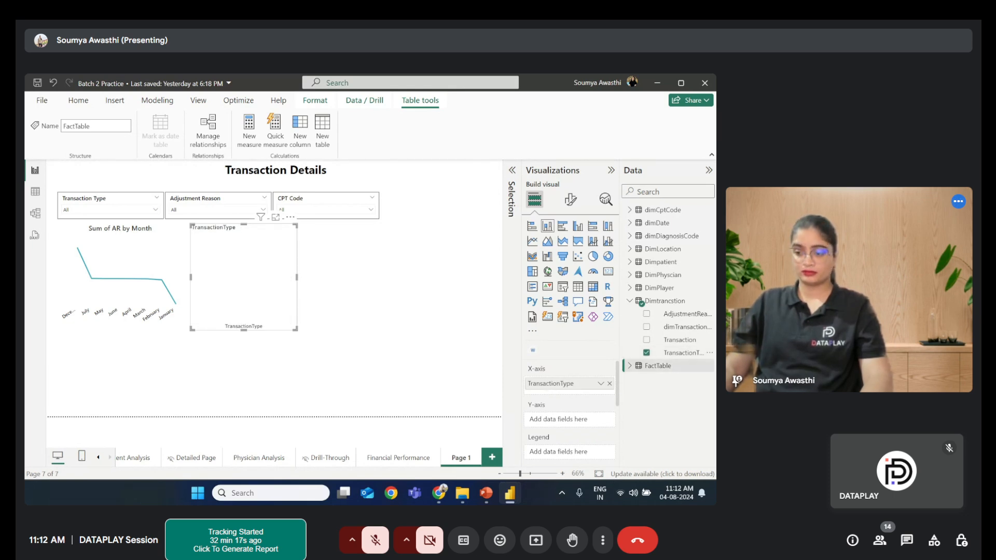
drag(669, 339, 569, 421)
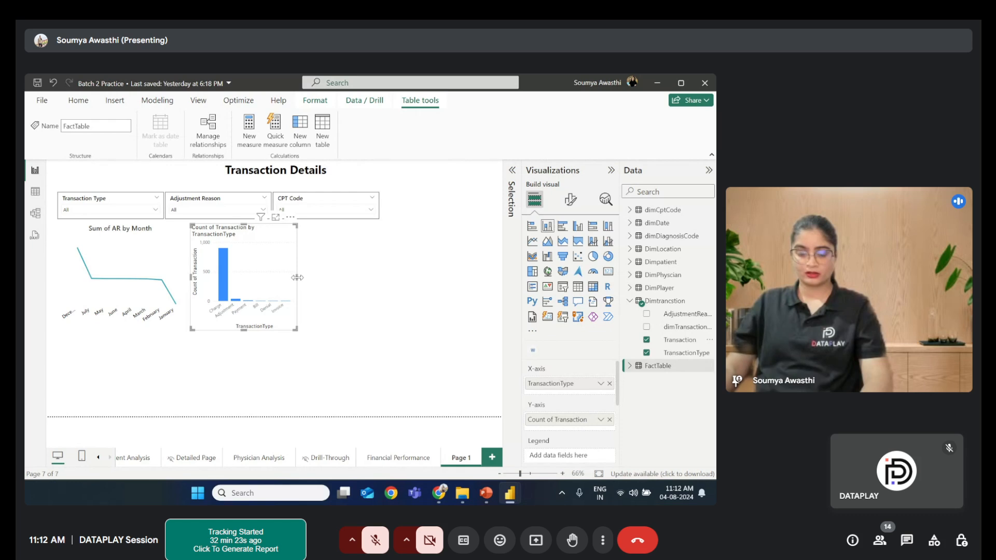
- Widen the column chart to the right and preview it in focus mode before returning to the report
drag(296, 277, 411, 280)
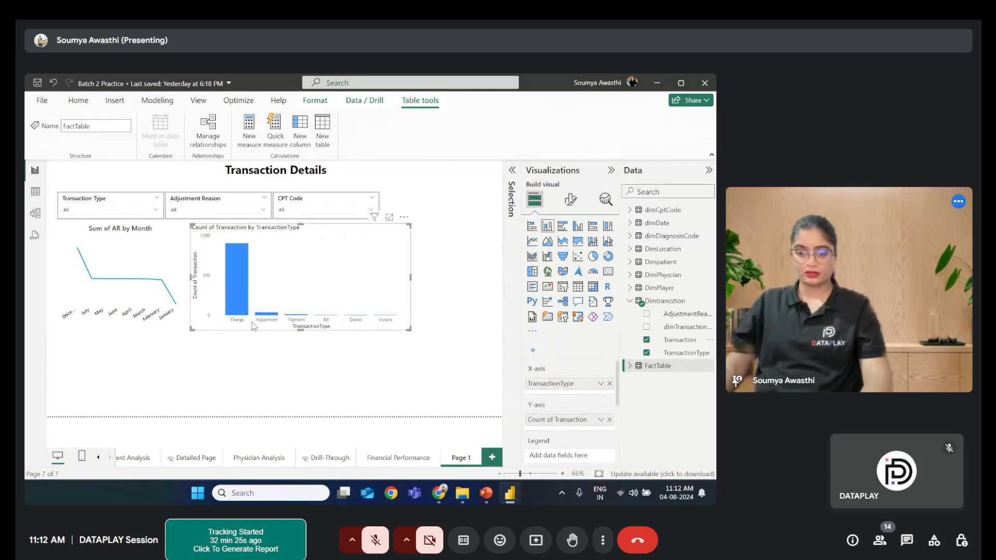
click(390, 218)
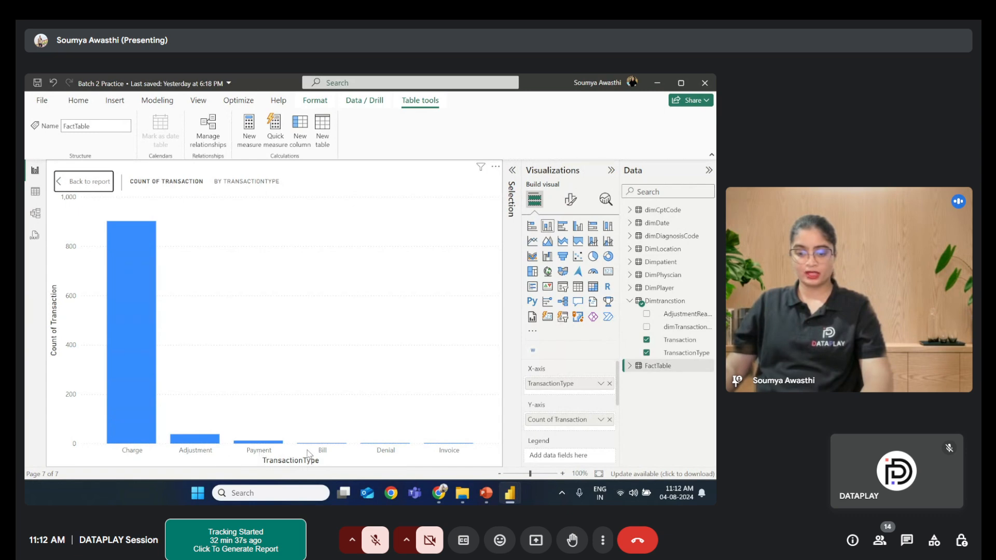
click(76, 185)
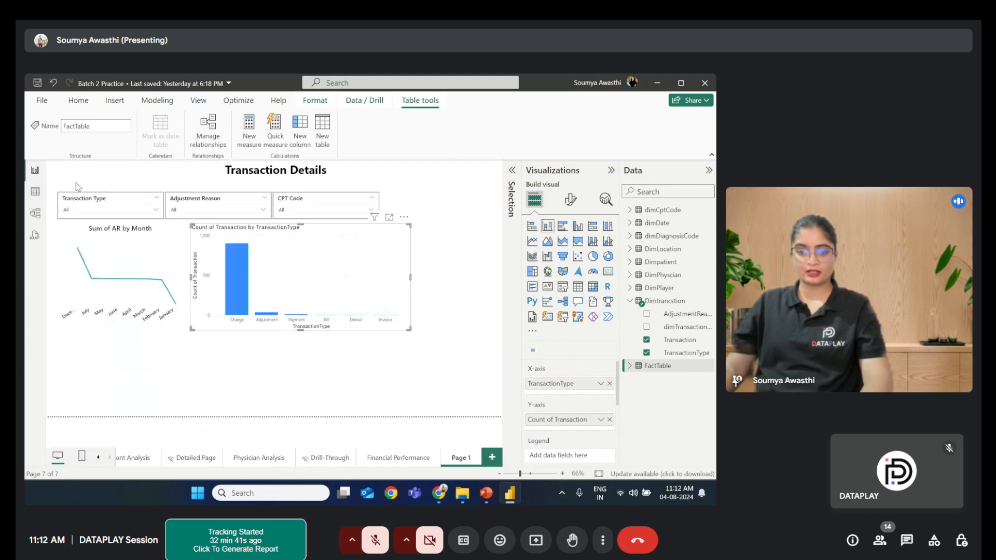
- Copy the Adjustment by AdjustmentReason chart's formatting from Financial Performance onto the new column chart with Format Painter
click(389, 458)
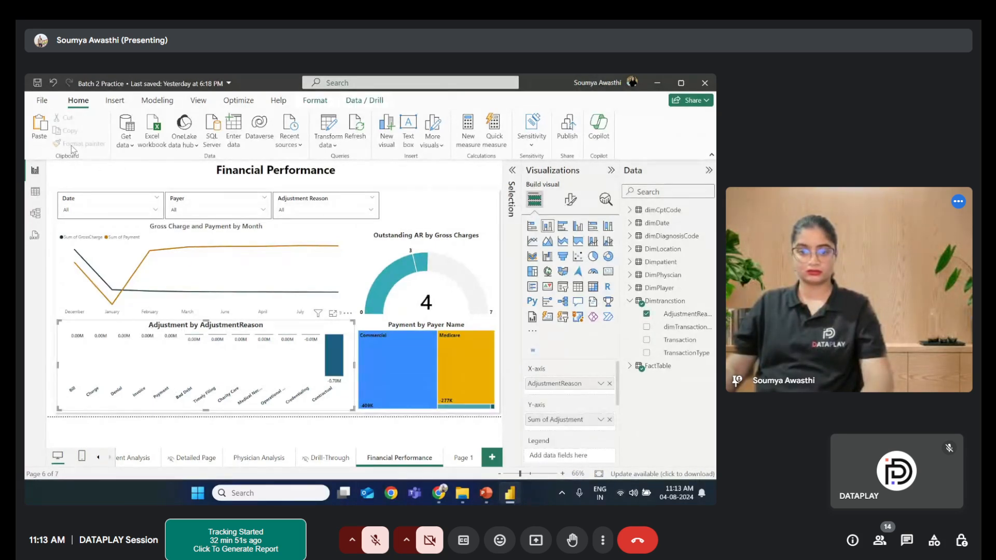
click(385, 258)
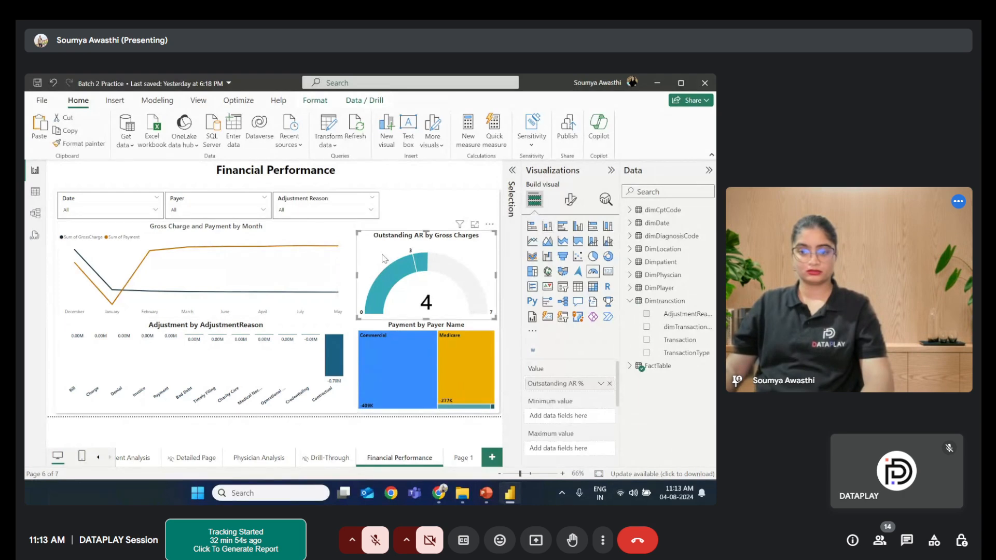
click(260, 351)
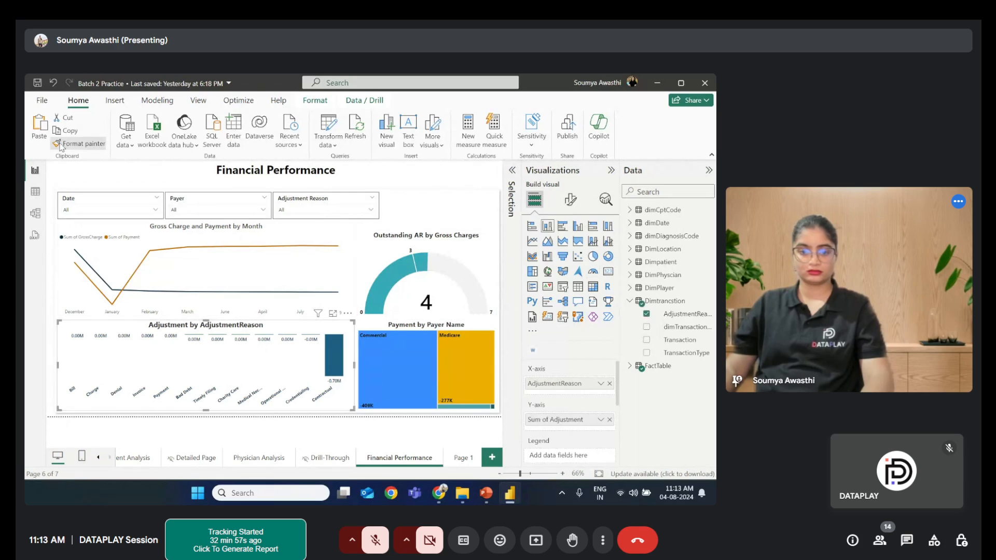
click(461, 459)
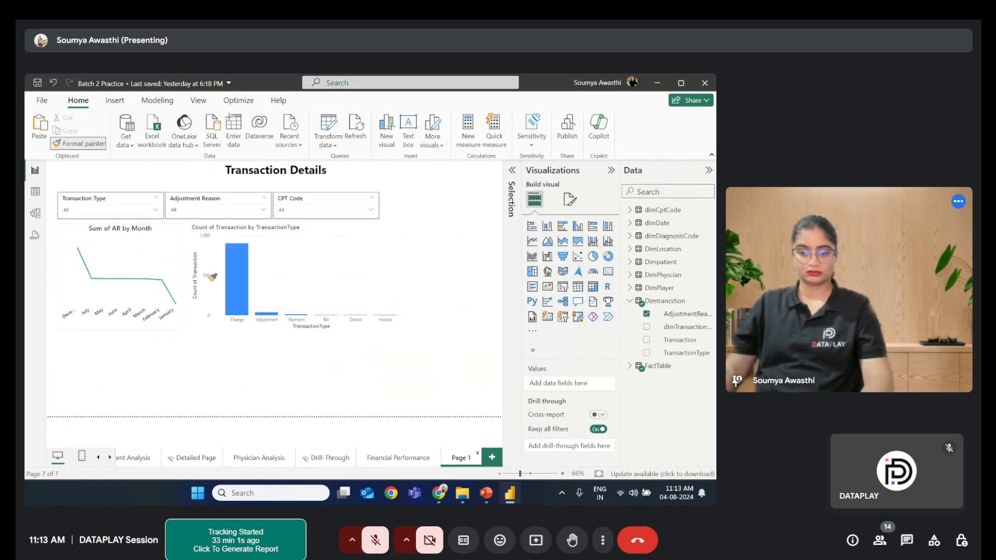
click(283, 252)
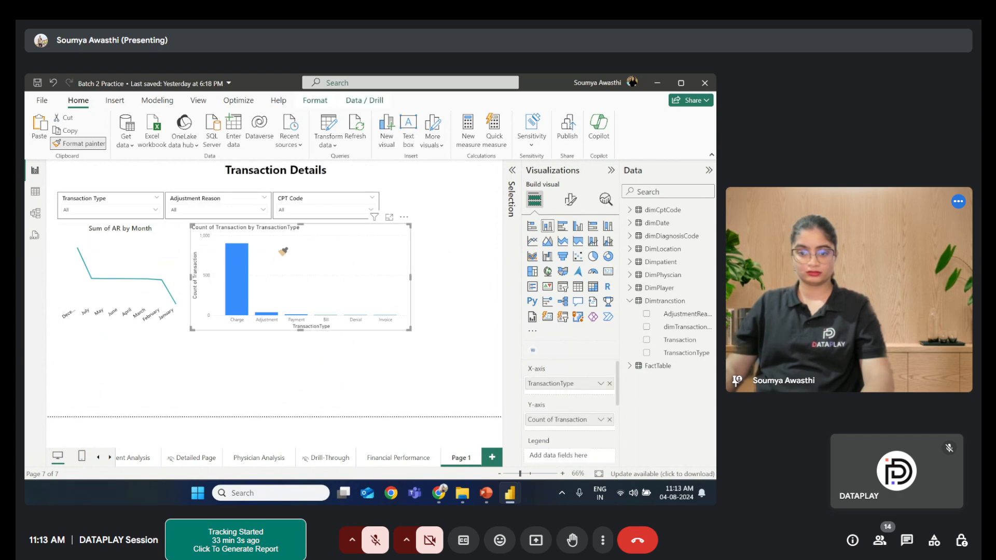
click(283, 251)
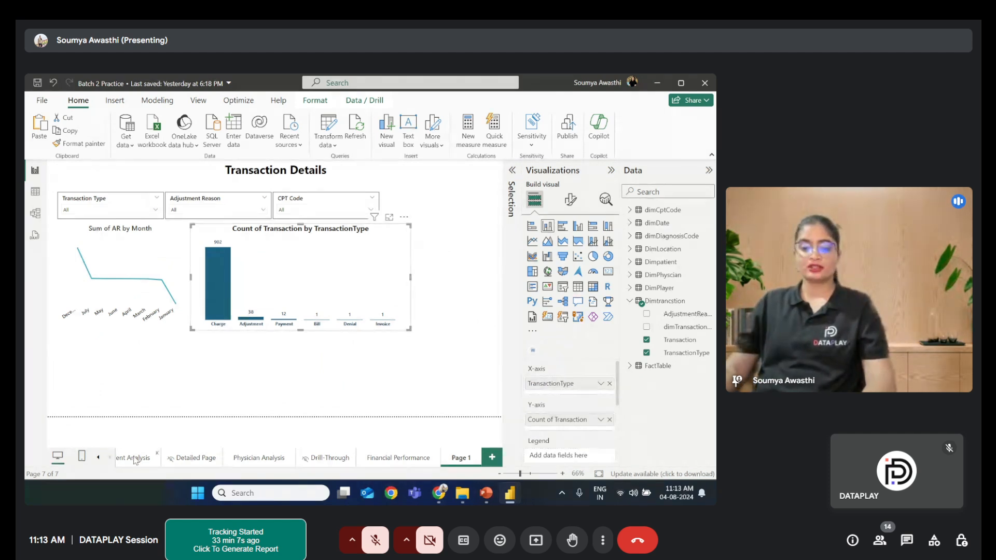
- Examine the slice colors for each transaction type in the Overview page's Transaction by TransactionType donut chart
click(97, 458)
click(96, 457)
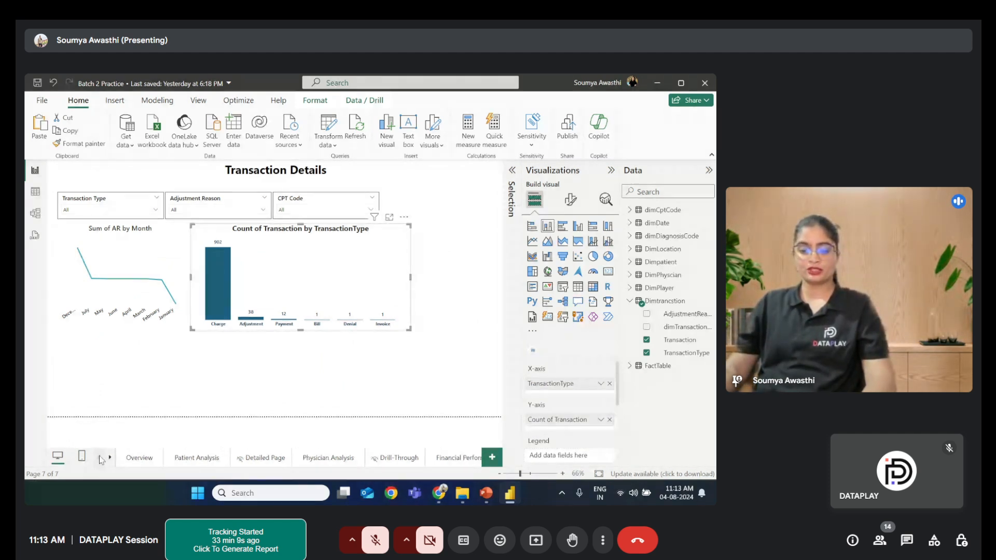
click(139, 458)
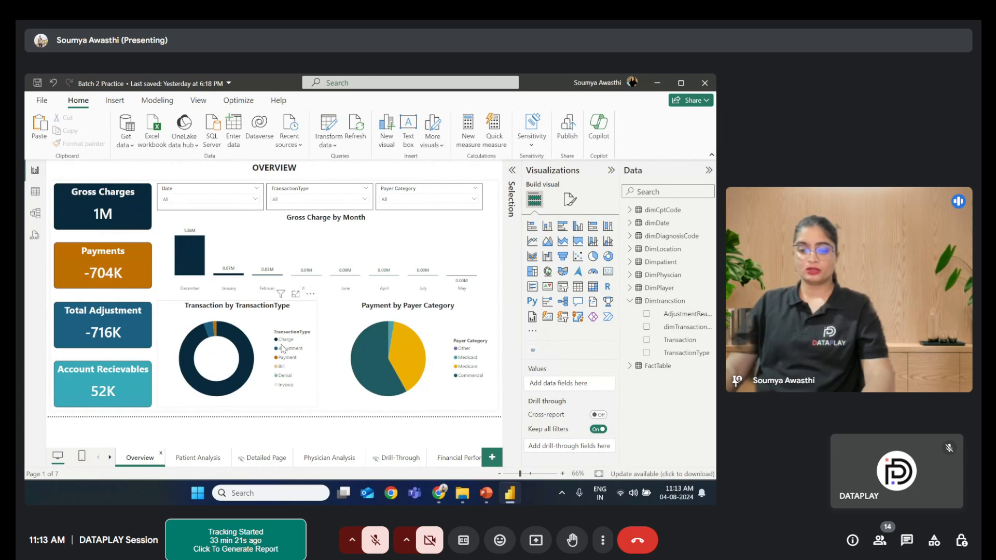
click(253, 320)
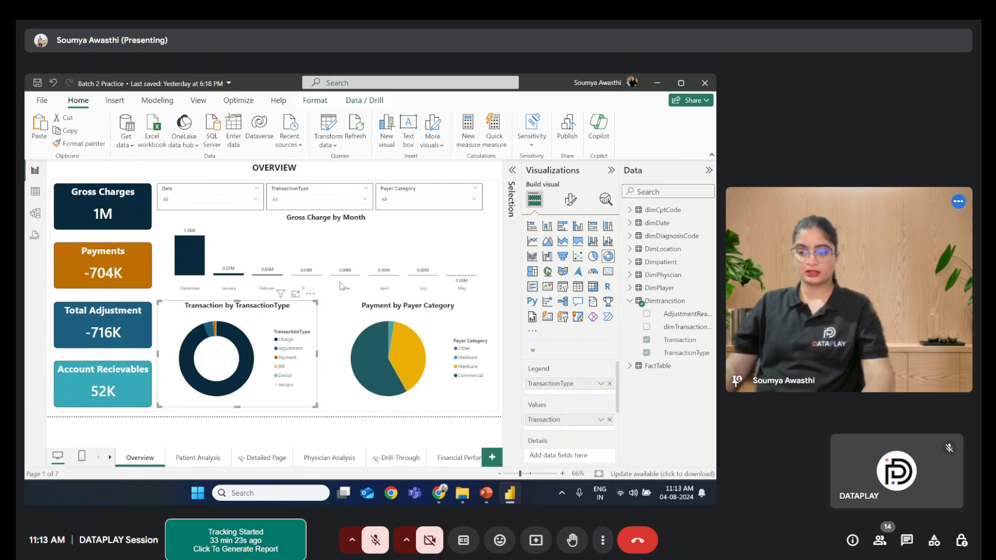
click(569, 202)
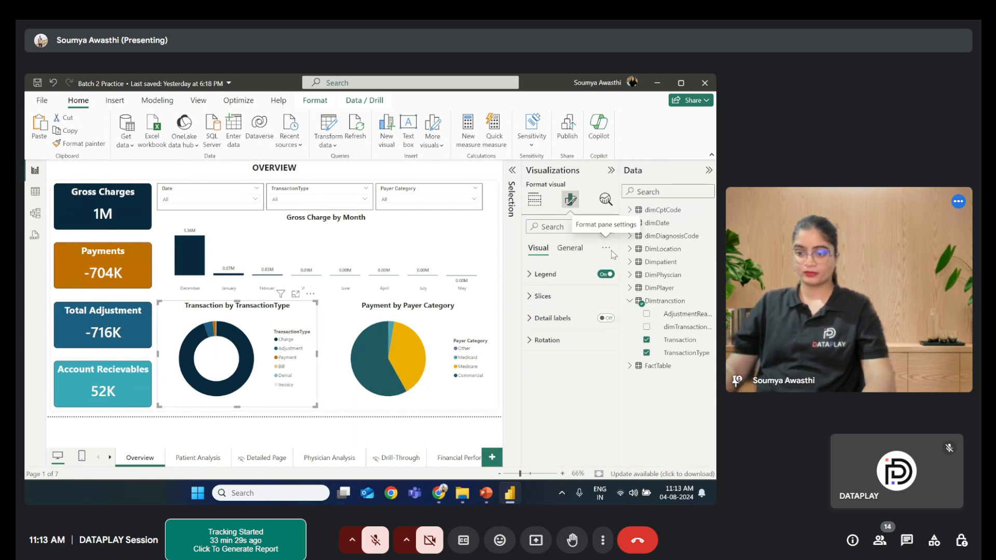
click(542, 297)
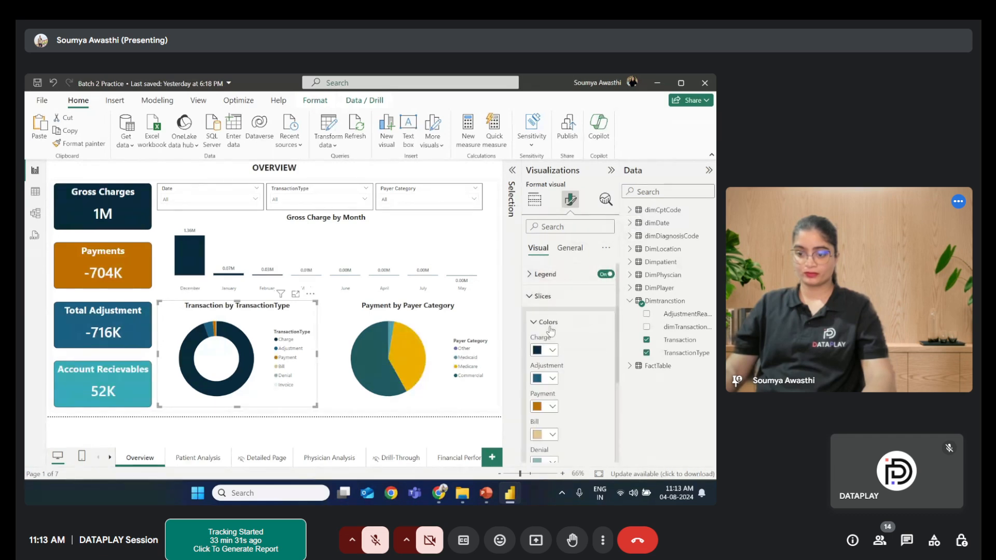
click(553, 351)
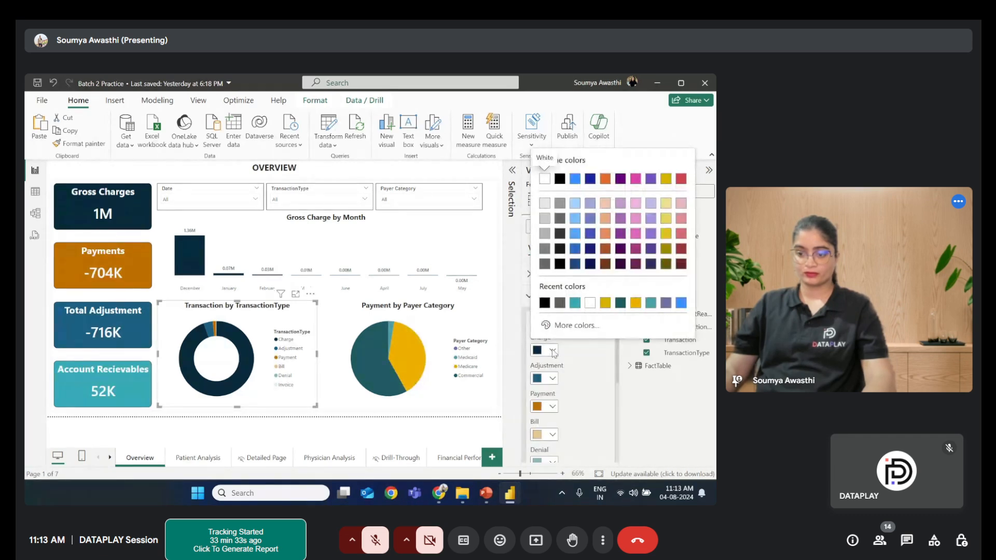
click(553, 352)
click(553, 381)
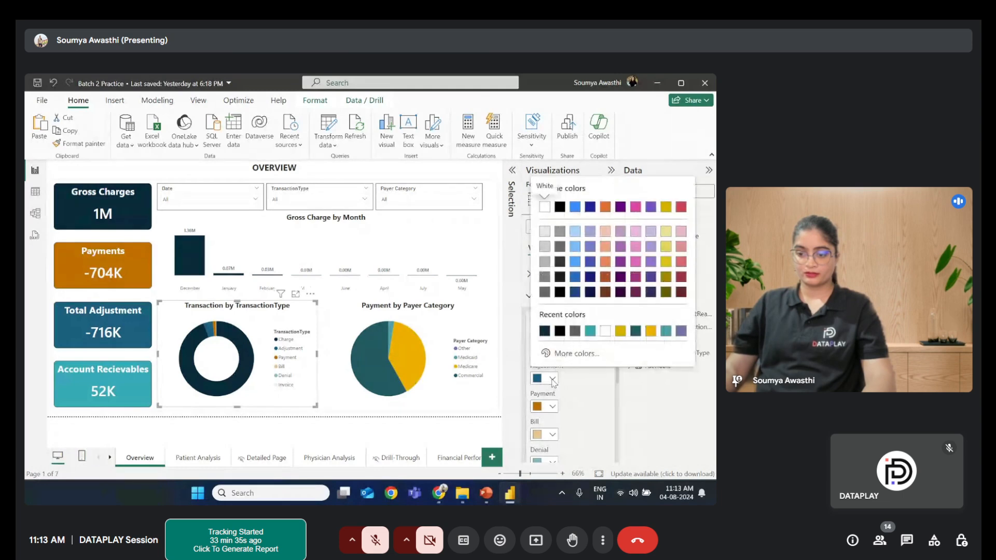
click(553, 381)
click(553, 407)
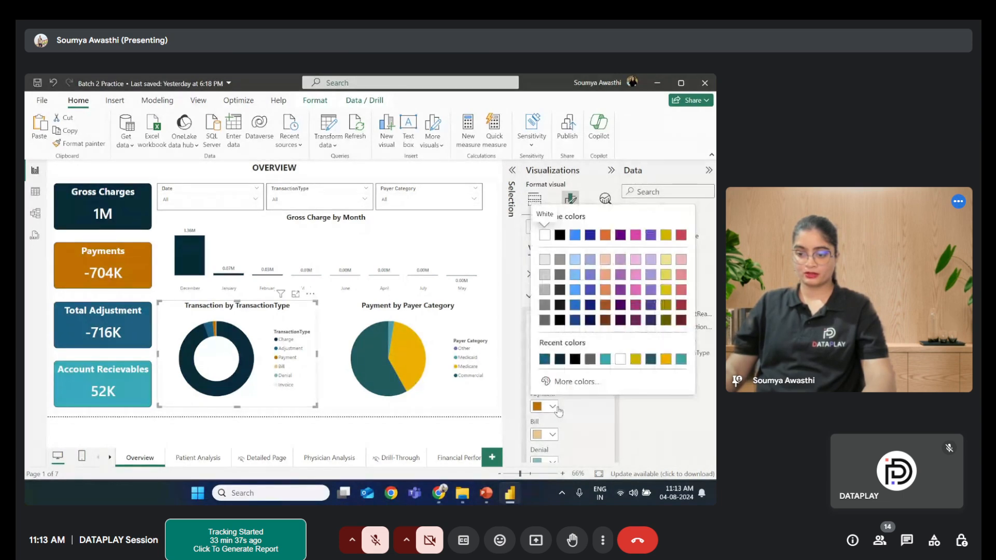
click(553, 406)
click(553, 434)
click(553, 435)
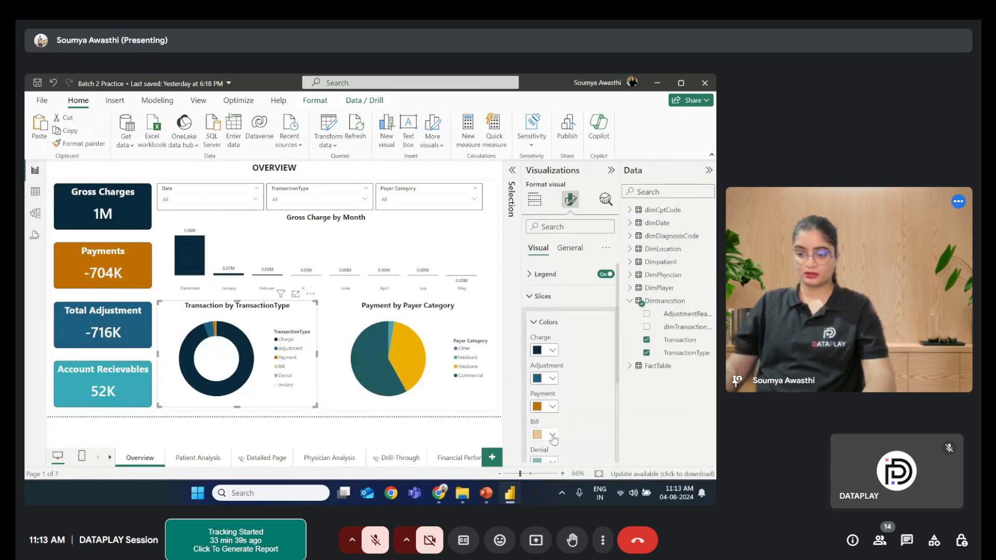
scroll(553, 415, down, 2)
click(552, 394)
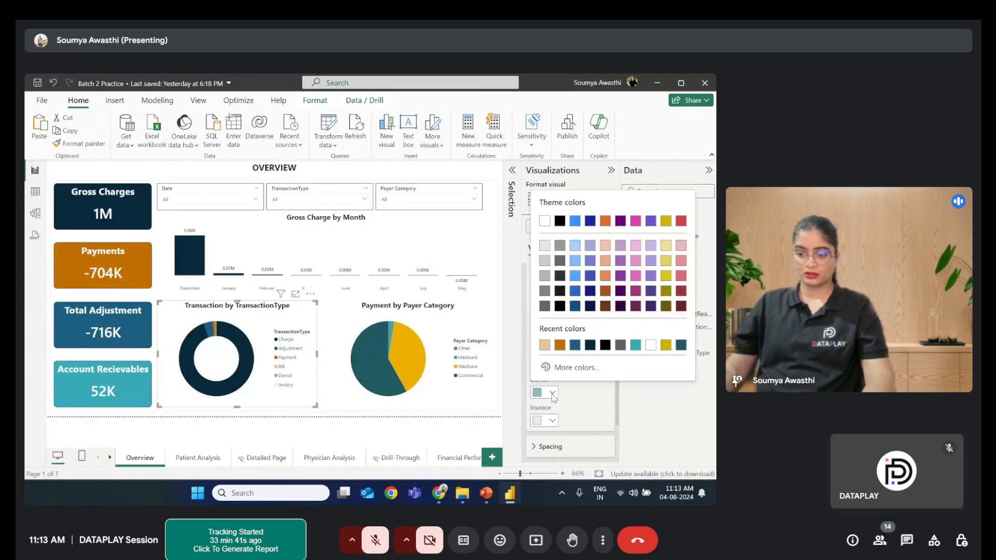
click(553, 394)
click(552, 421)
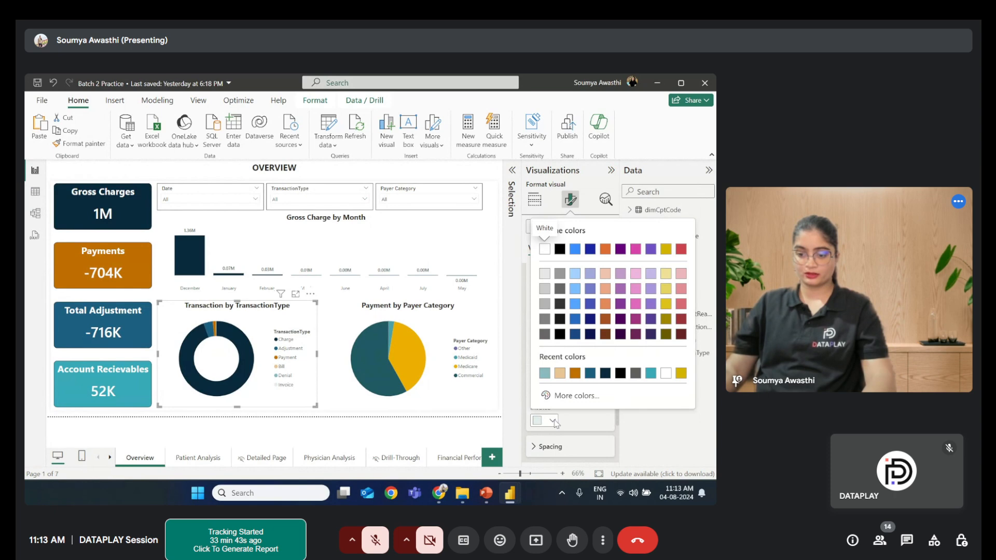
click(553, 420)
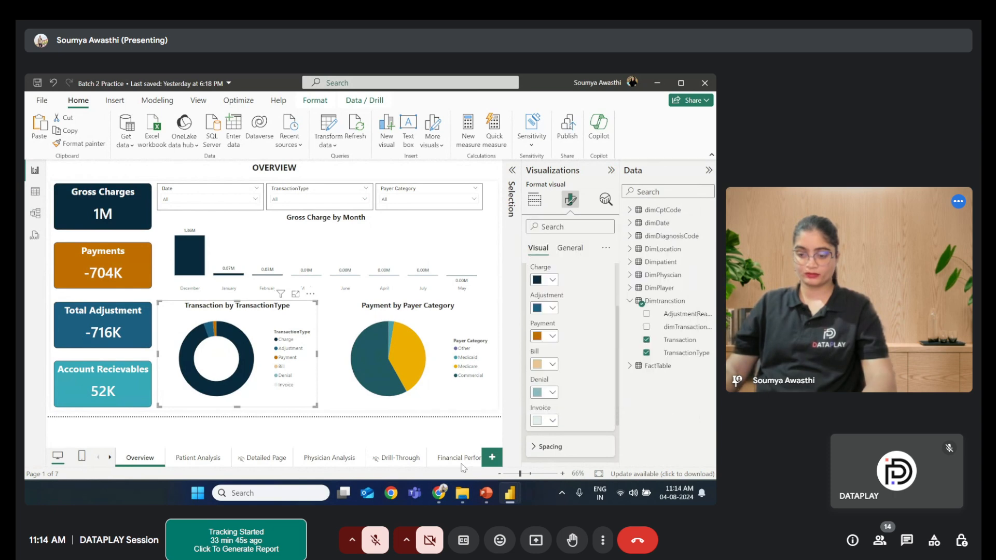
- Return to the Transaction Details page and set the Charge column color of the transaction-type column chart to #002938
click(460, 459)
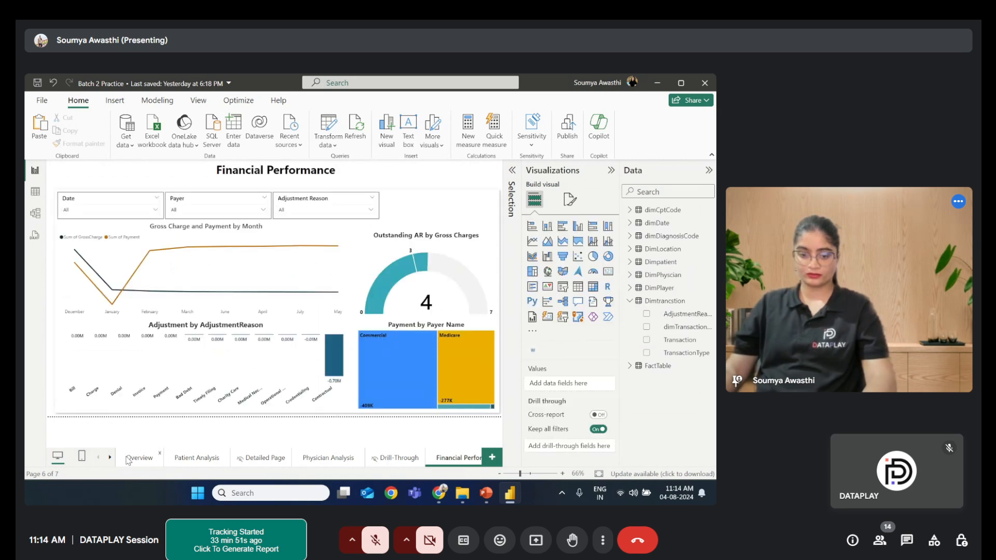
click(111, 458)
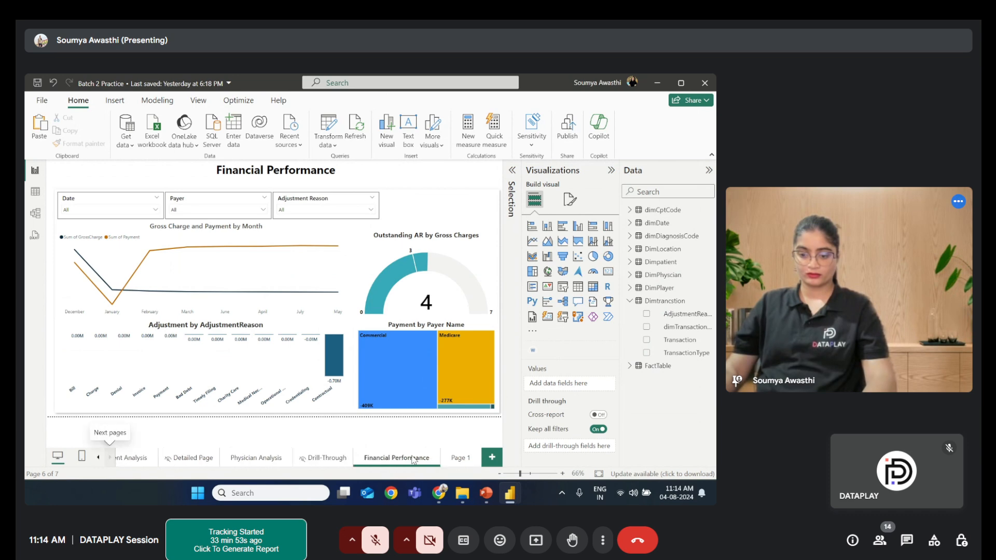
click(456, 458)
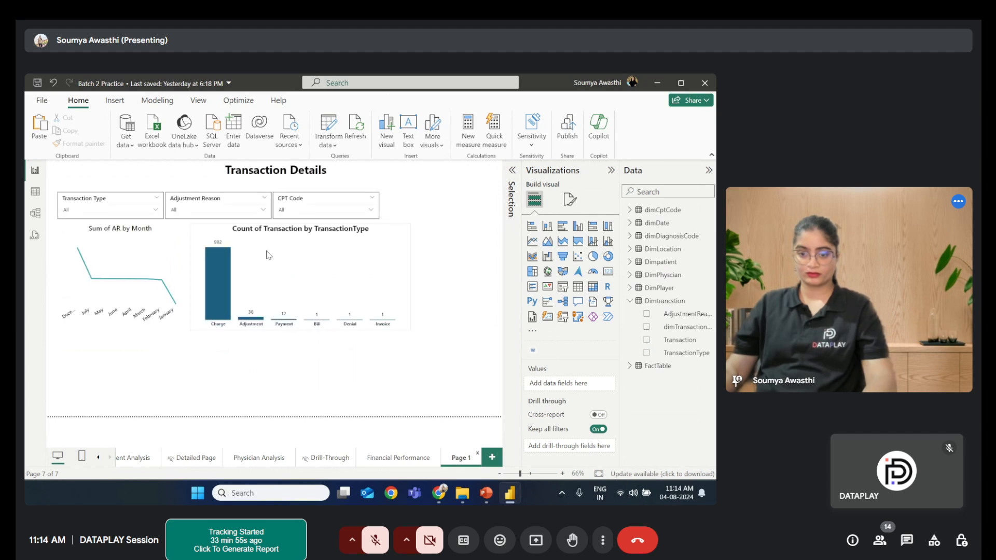
click(263, 252)
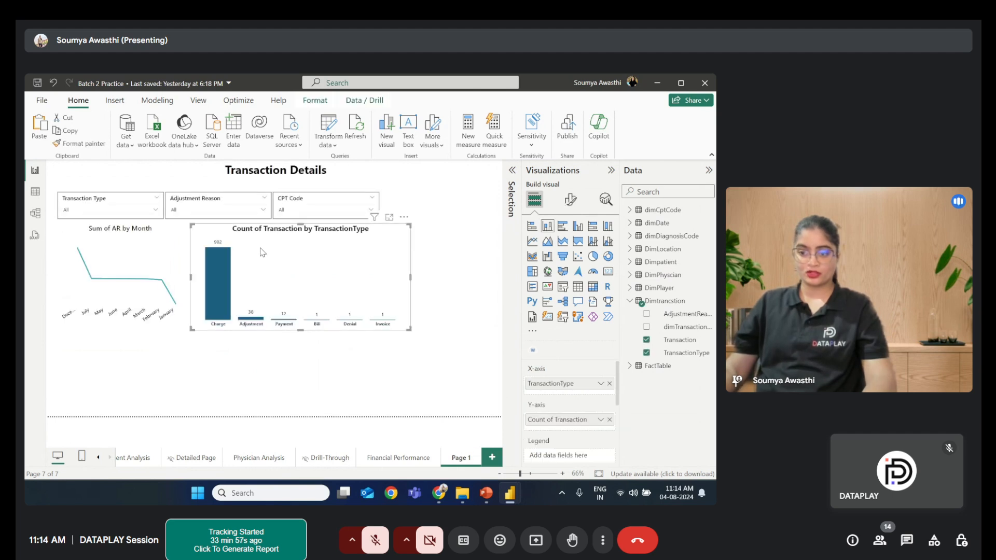
click(570, 200)
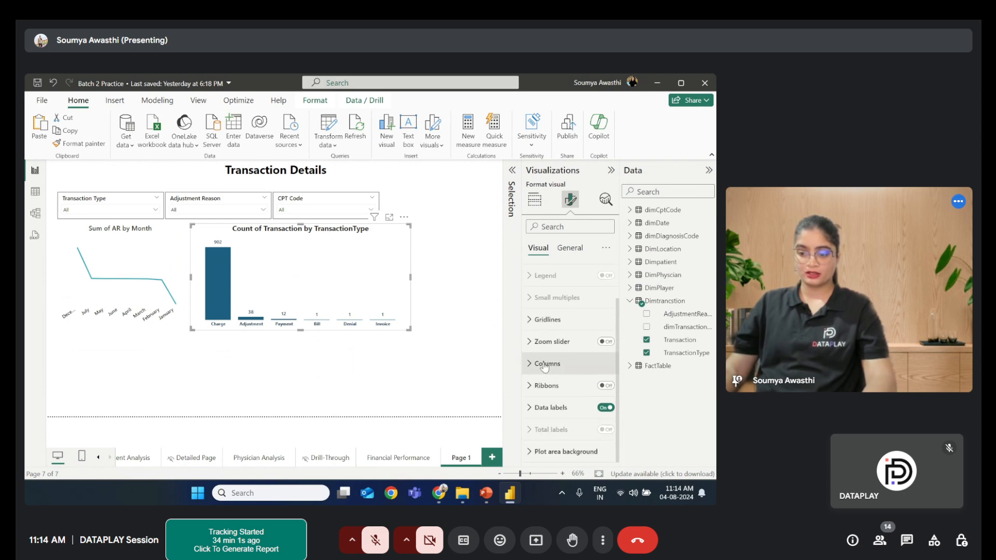
click(544, 364)
scroll(543, 352, down, 3)
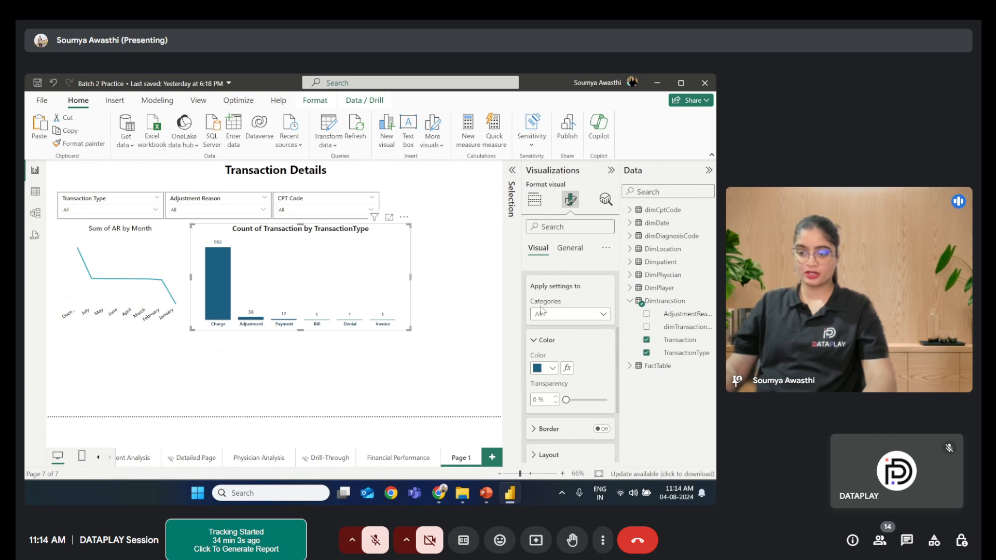
click(596, 316)
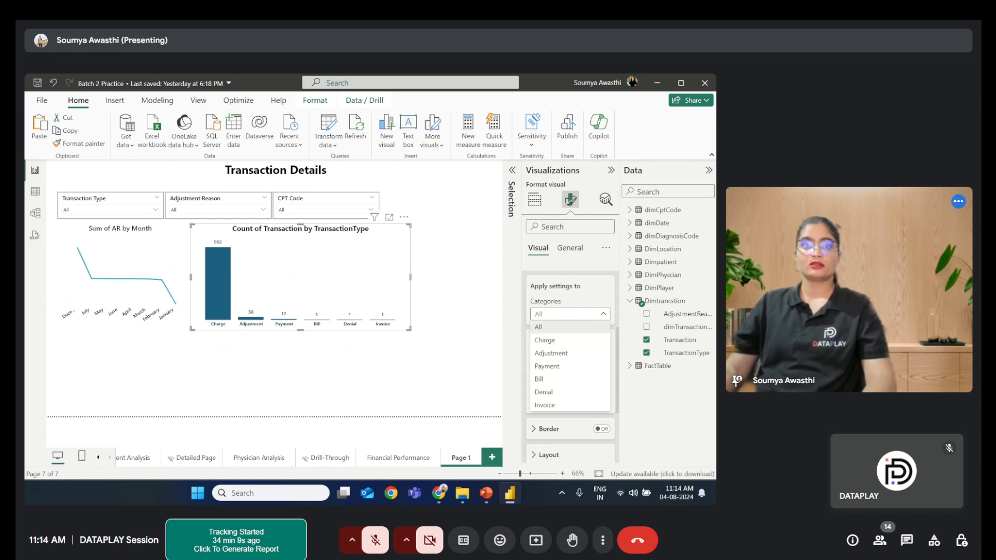
click(559, 342)
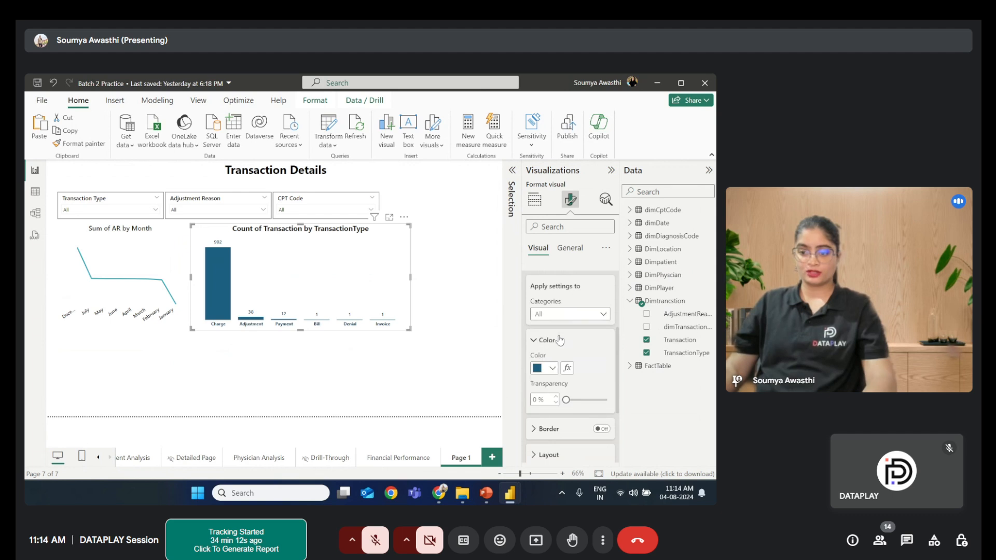
click(553, 370)
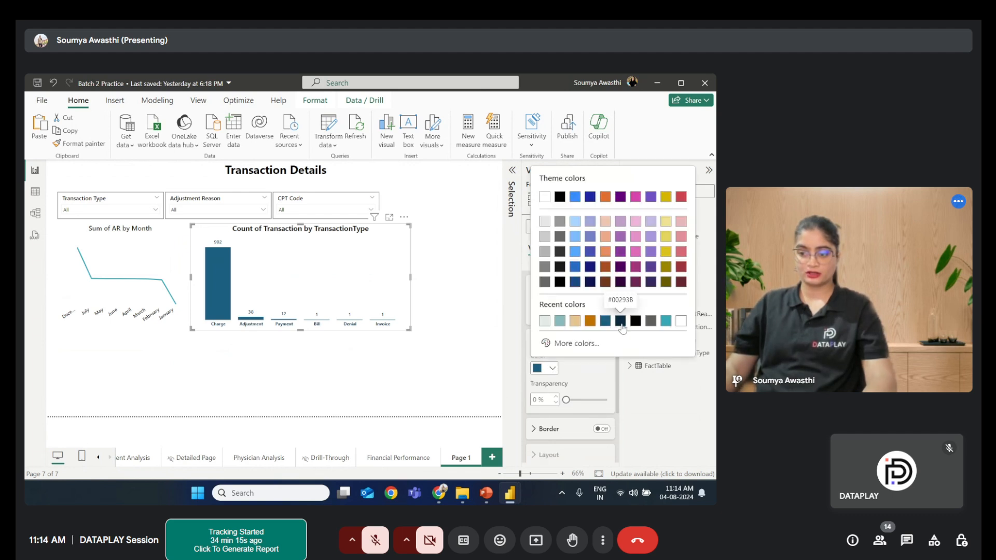
click(621, 323)
- Color the Adjustment and Payment columns to match their slice colors in the Overview donut chart
click(600, 317)
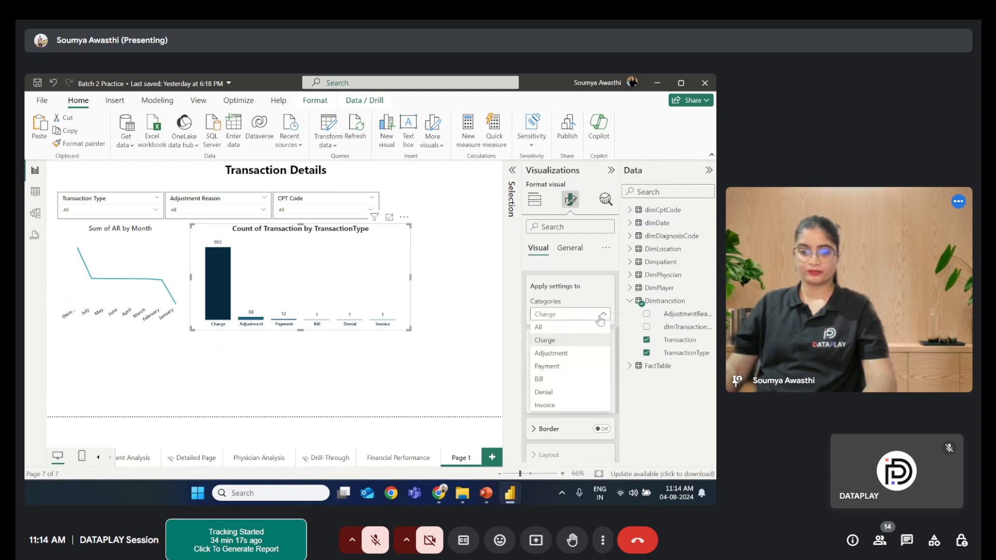
click(565, 353)
click(554, 368)
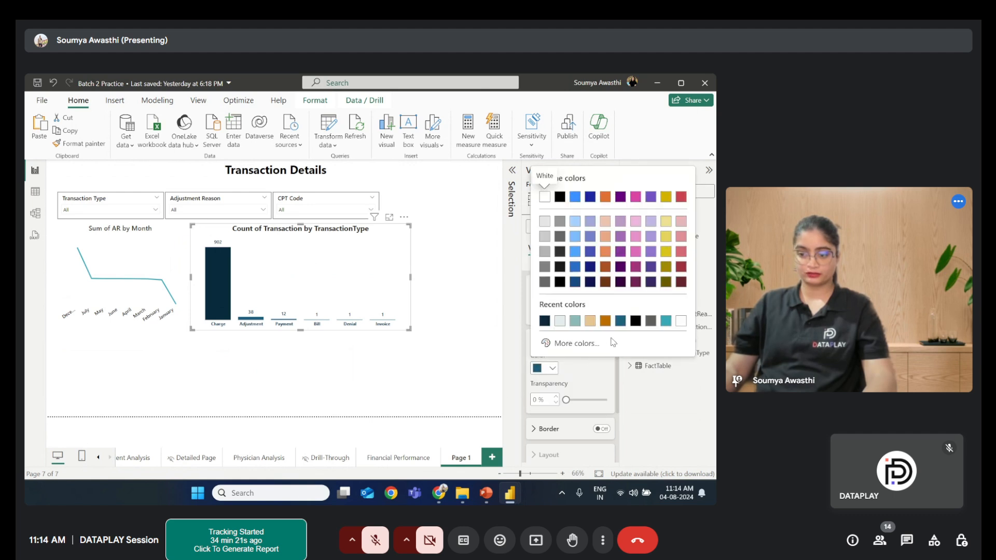
click(621, 324)
click(582, 319)
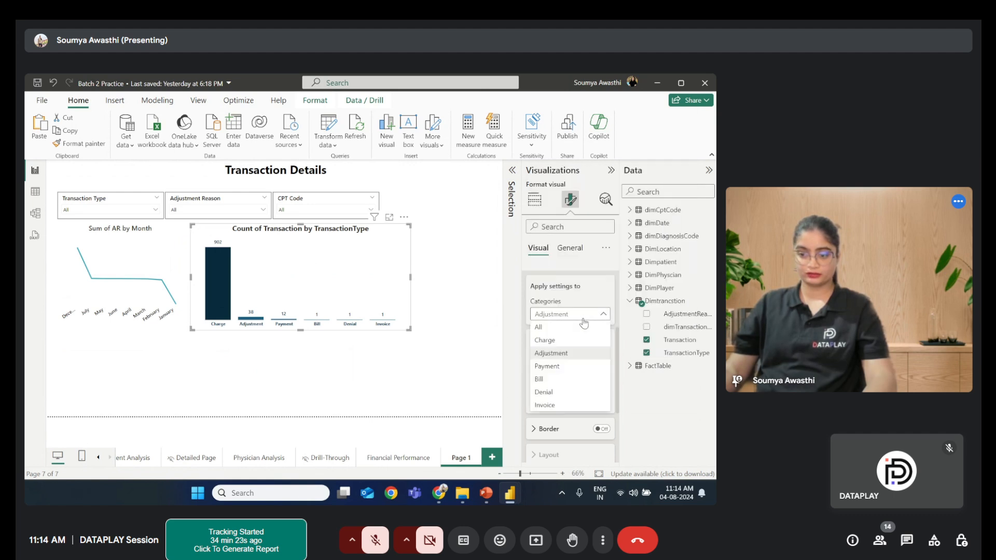
click(555, 368)
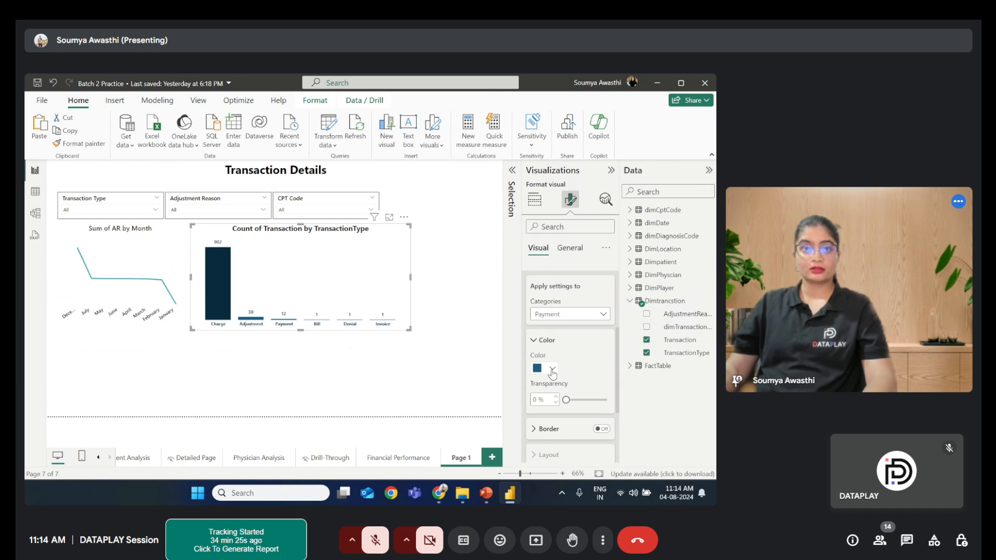
click(553, 370)
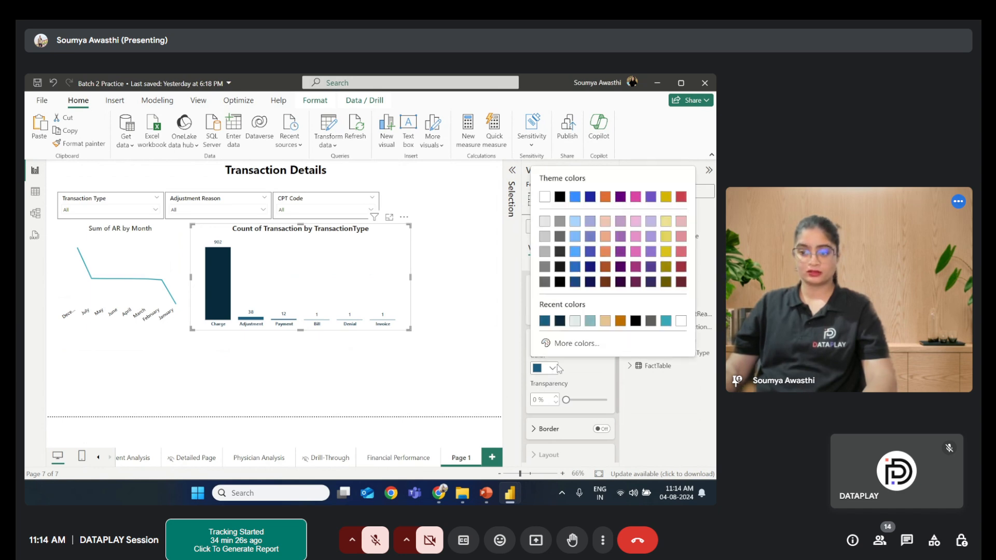
click(621, 322)
- Color the Bill, Denial and Invoice columns to match their slice colors in the Overview donut chart
click(599, 314)
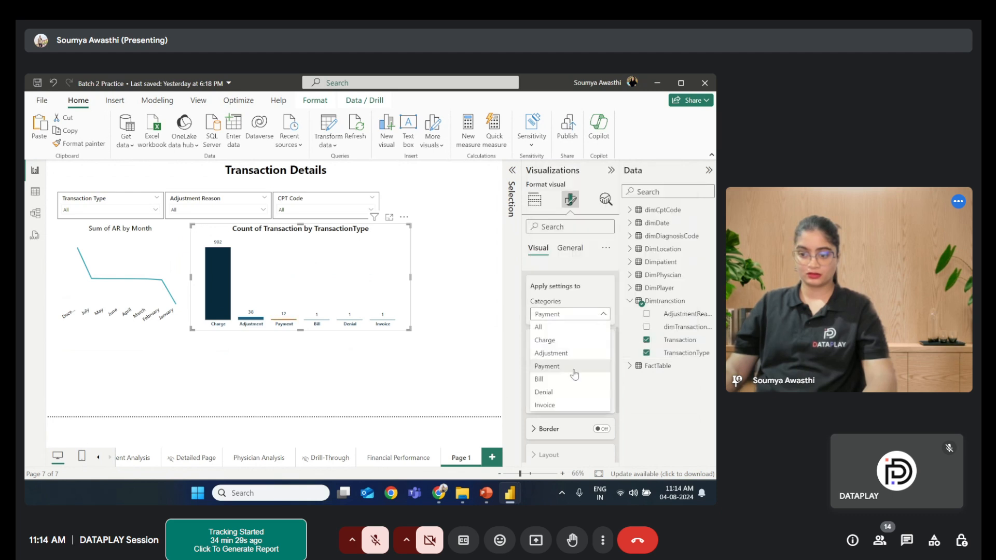
click(569, 381)
click(551, 368)
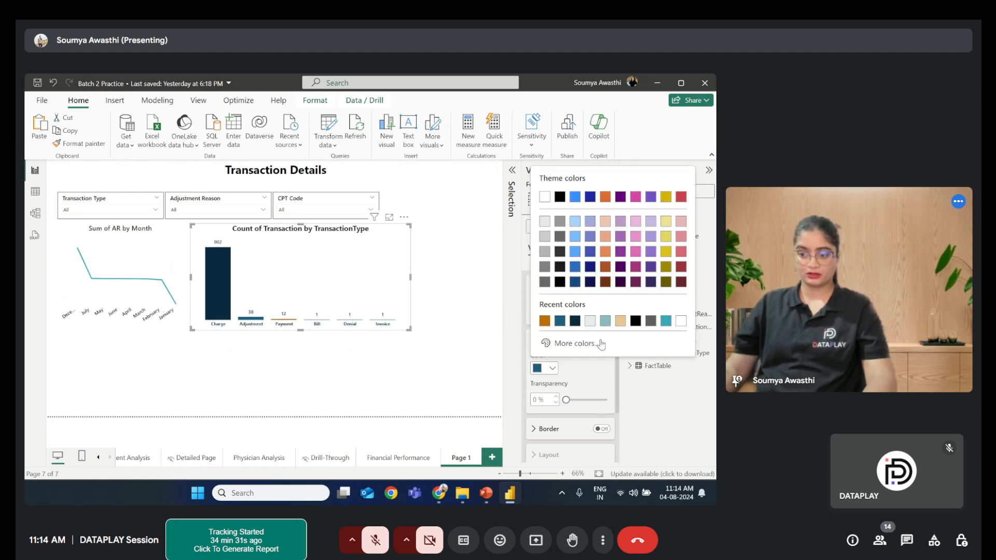
click(621, 321)
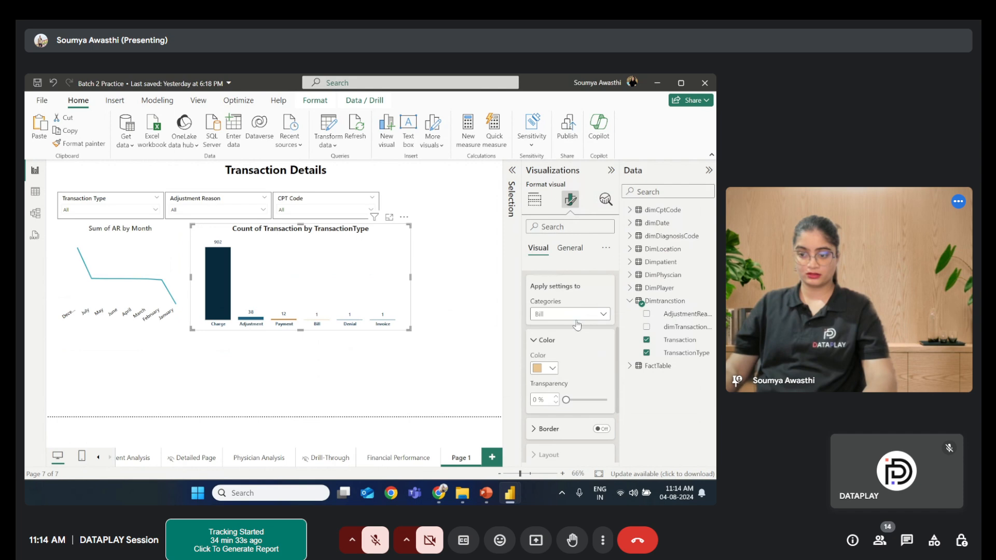
click(577, 321)
click(558, 393)
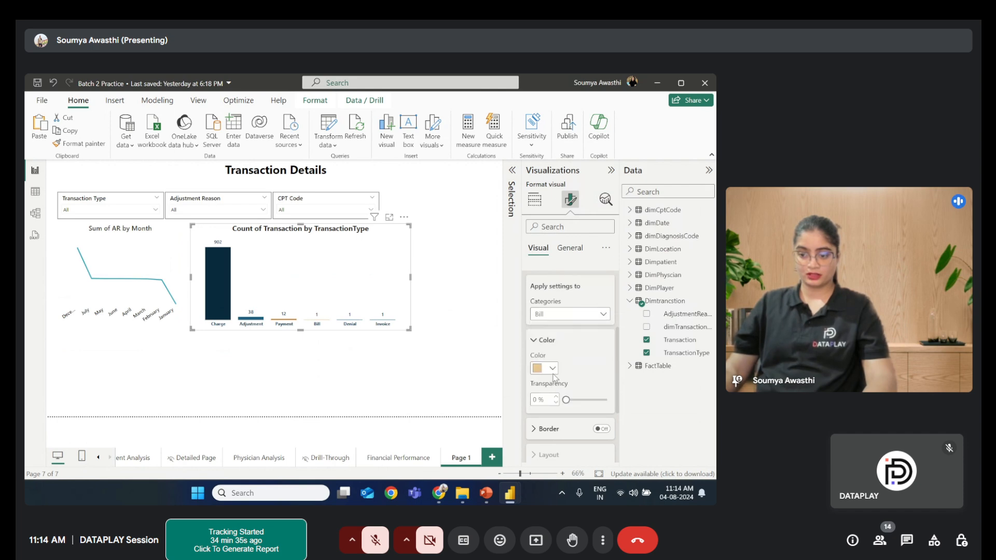
click(552, 368)
click(622, 326)
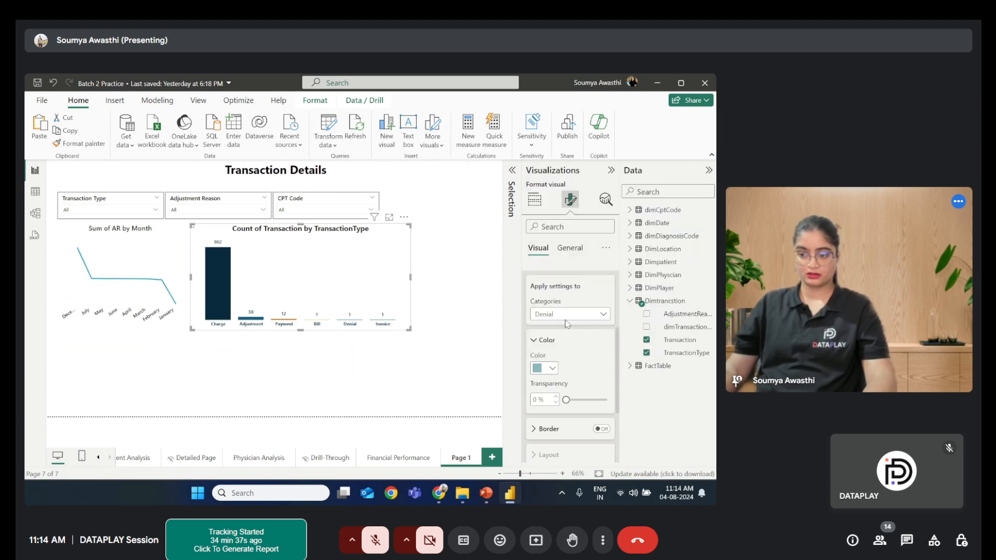
click(567, 321)
click(551, 406)
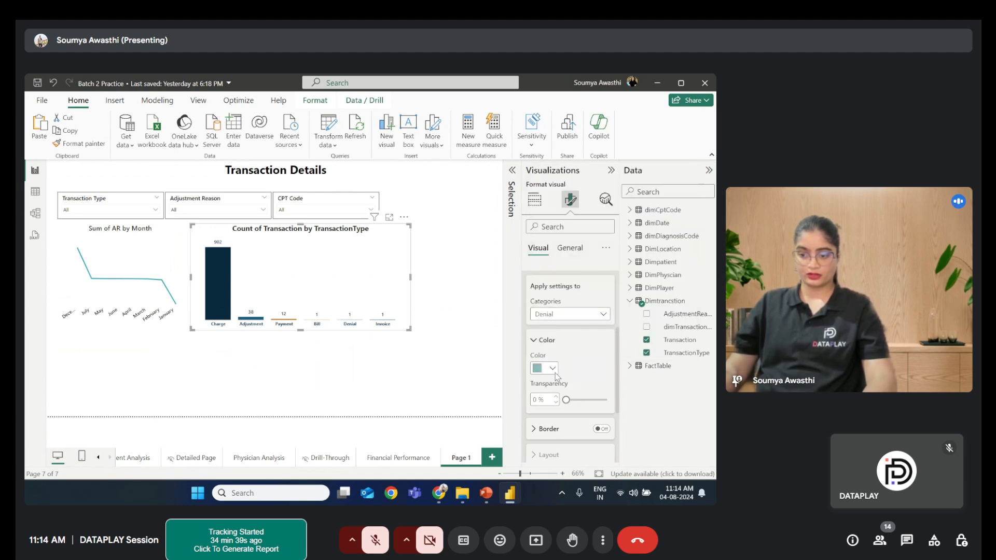
click(554, 368)
click(621, 323)
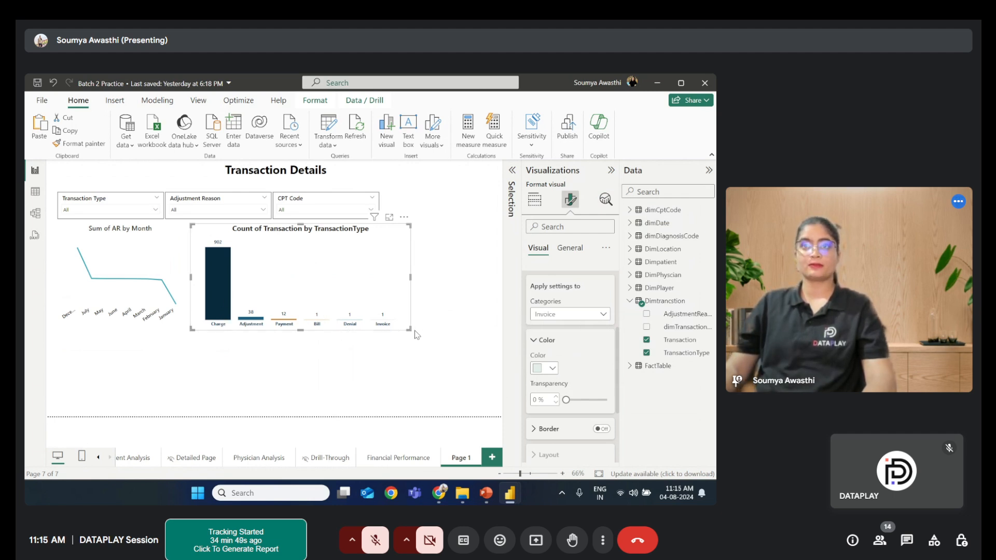
- Check the slide's list of key visuals and narrow the transaction-type column chart to make room beside it
click(487, 495)
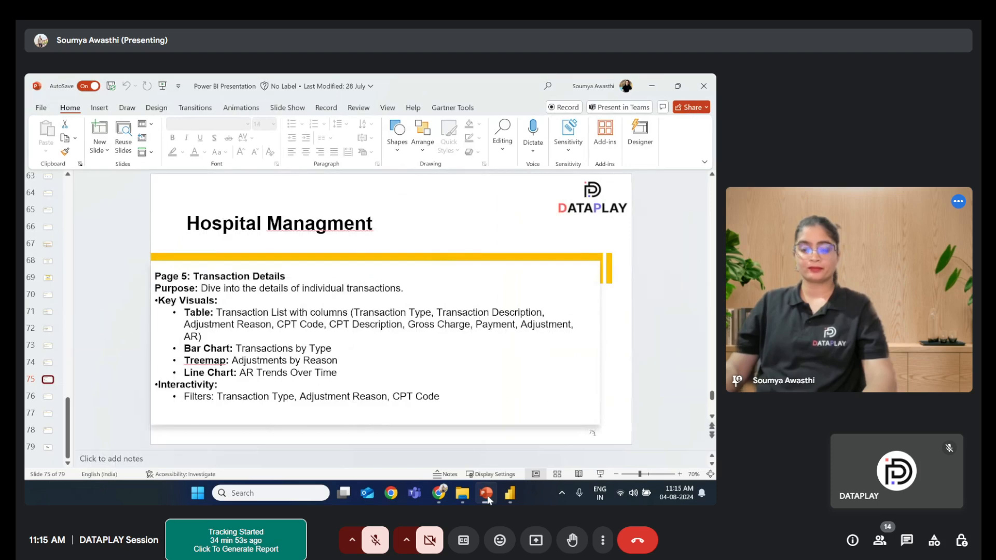
click(487, 495)
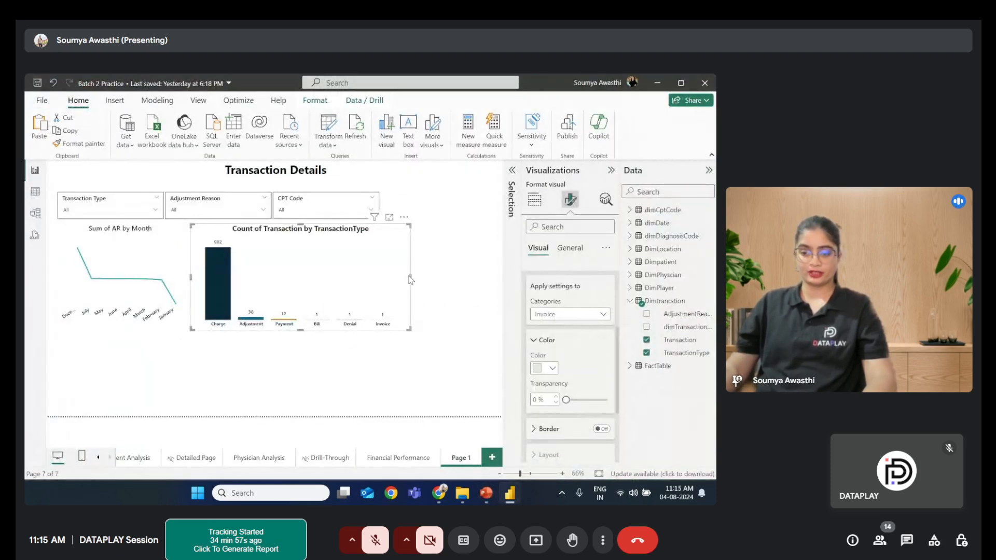
drag(410, 283, 328, 280)
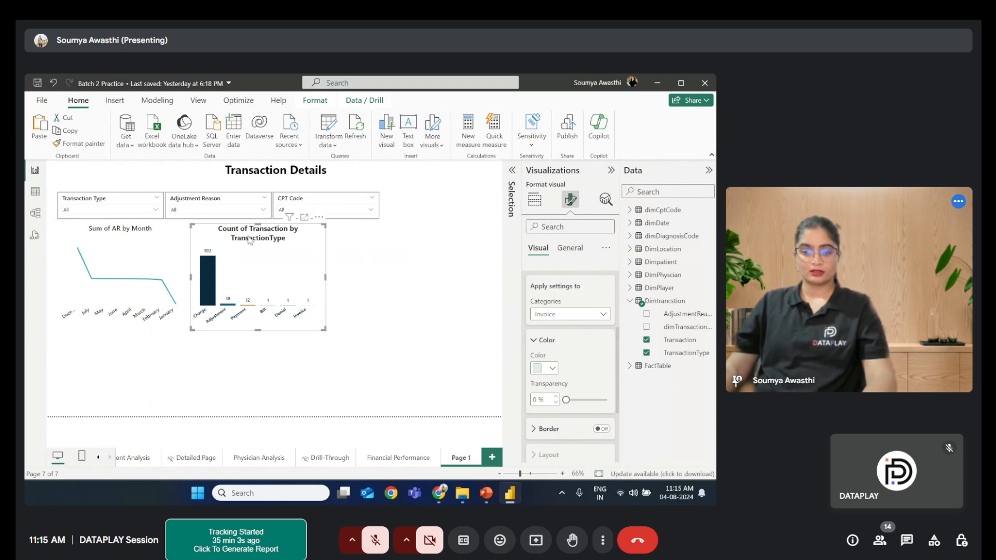
- Rename the column chart's title to "Transaction by TransactionType"
click(569, 249)
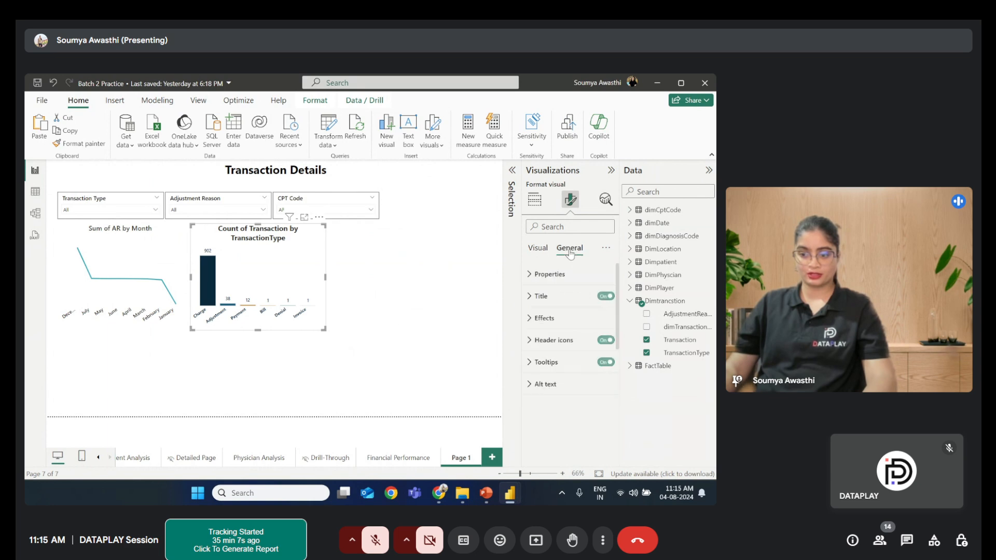
click(558, 295)
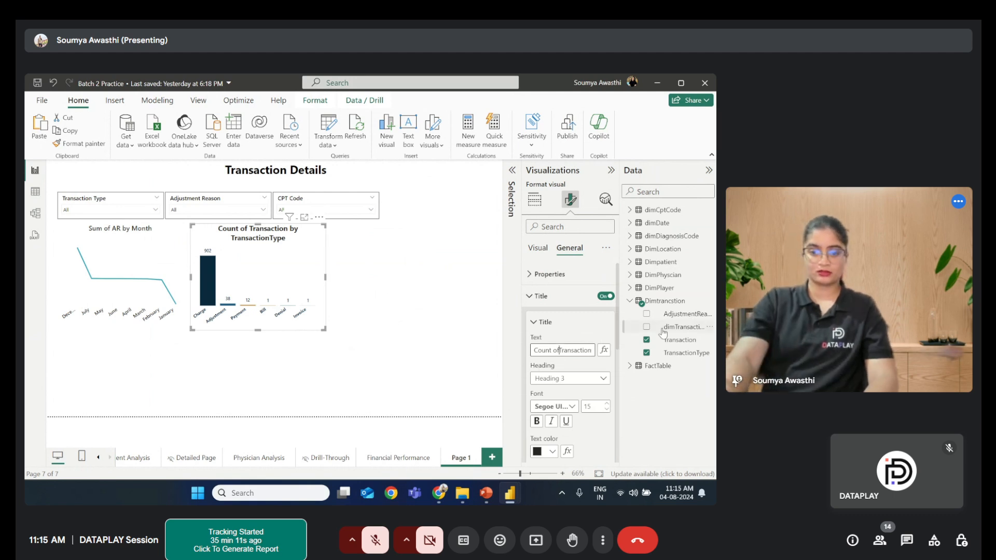
key(BackSpace)
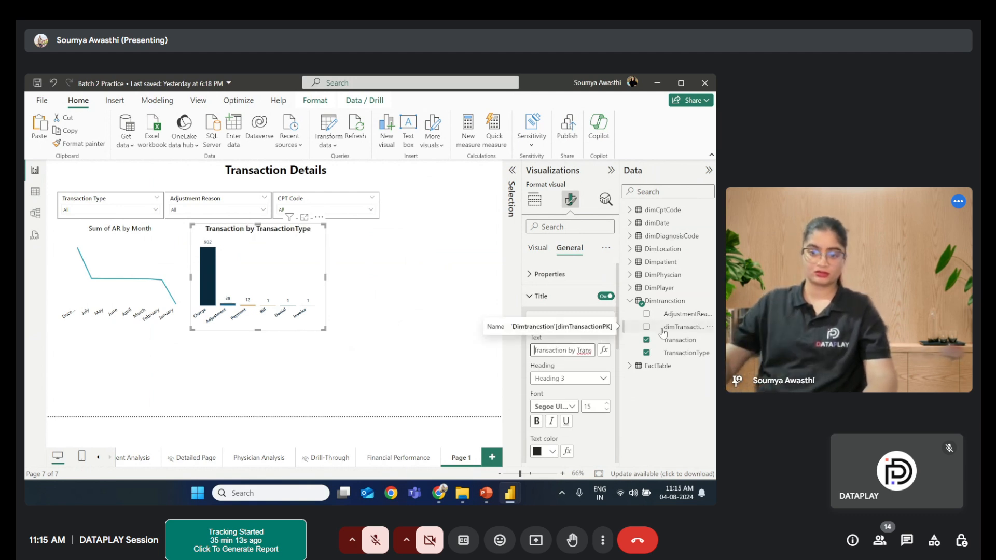
click(489, 393)
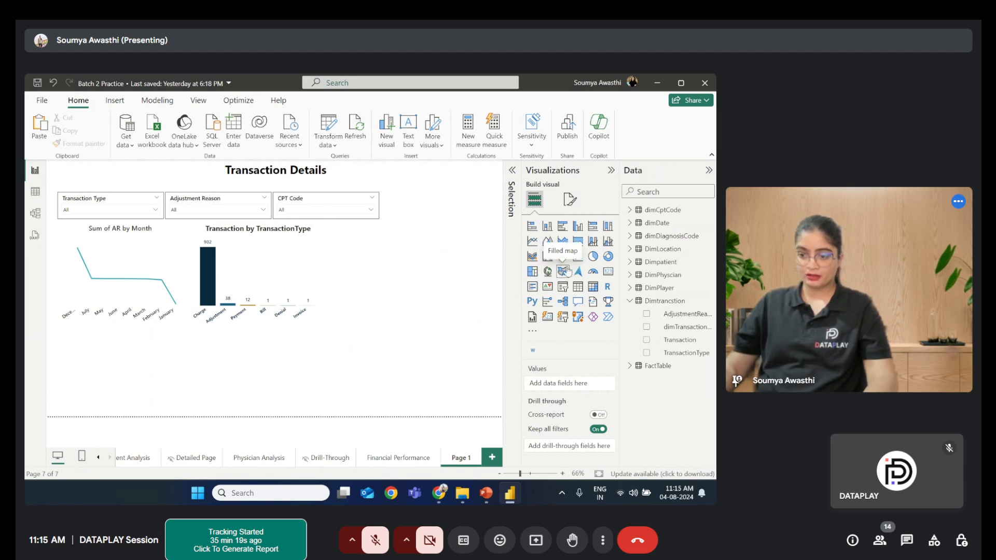
- Add a decomposition tree visual to the right of the column chart and widen it
click(564, 301)
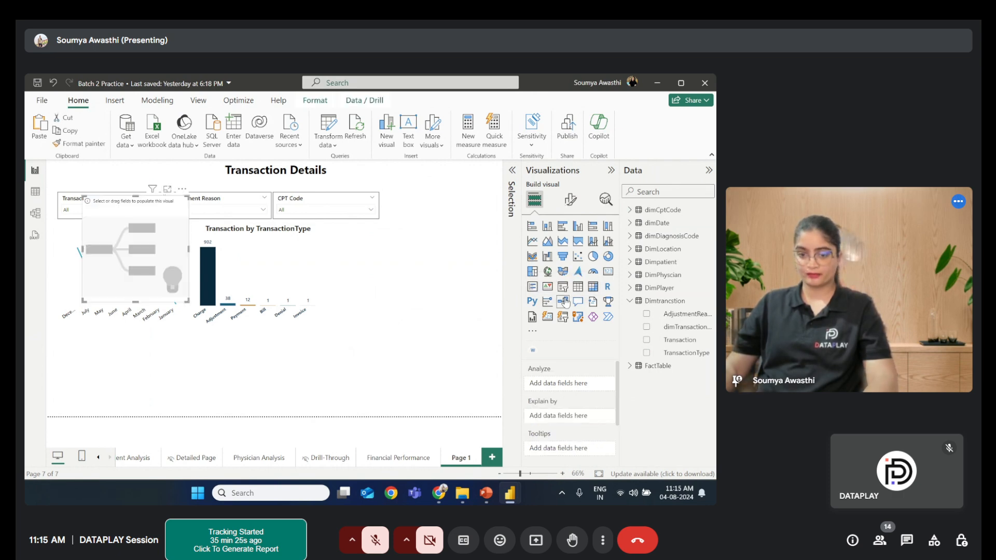
drag(132, 228, 387, 259)
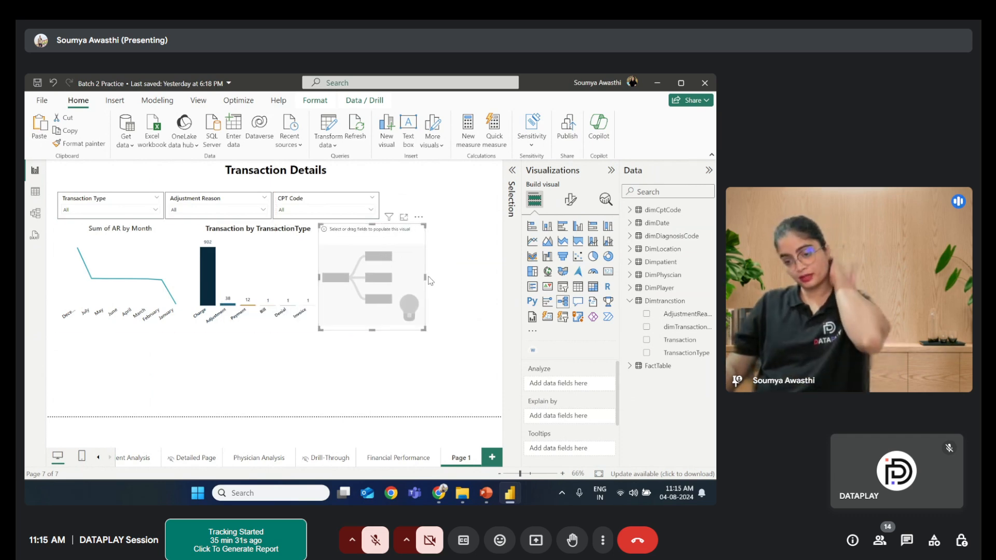
drag(424, 277, 469, 281)
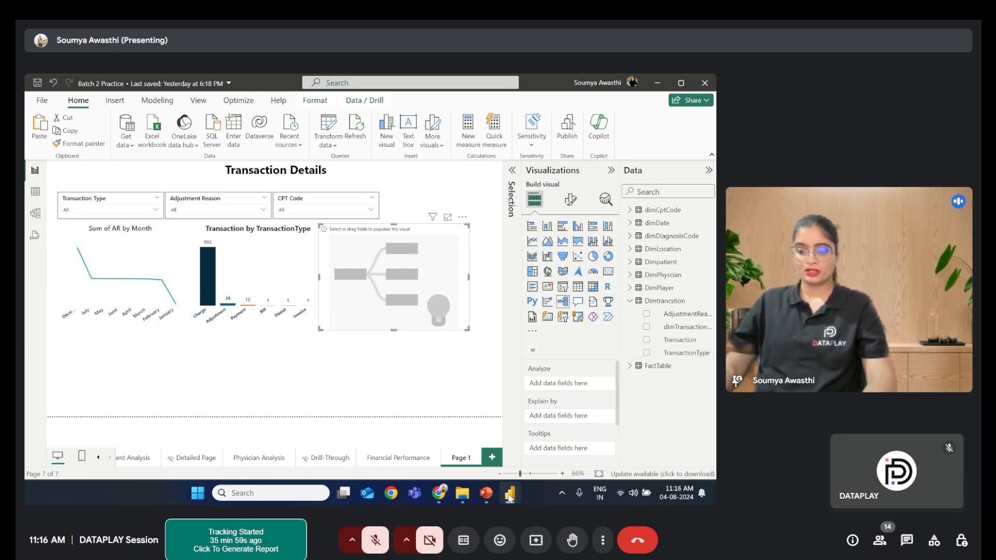
- Review the slide's requirements, then add the FactTable Adjustment field to the decomposition tree's Analyze well
click(486, 496)
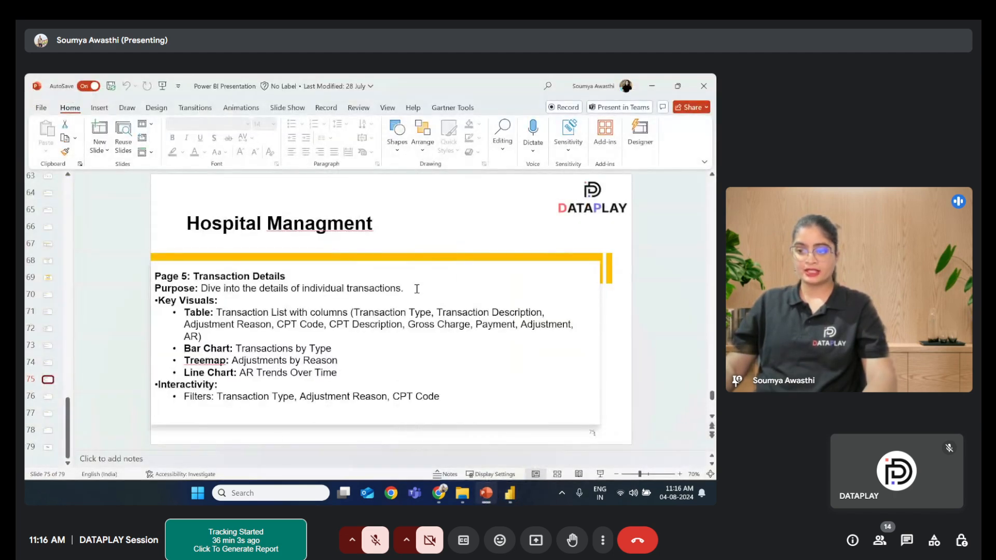
click(652, 86)
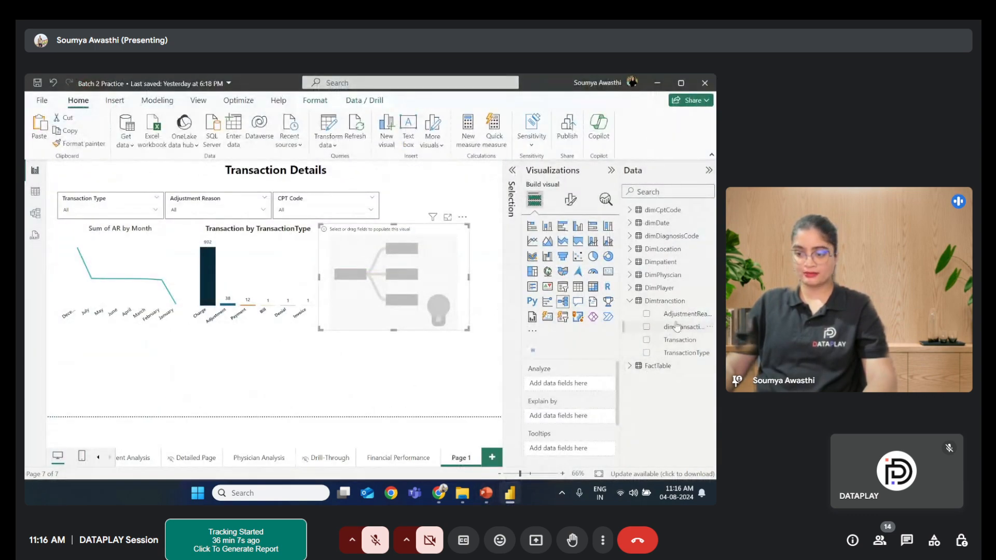
click(630, 366)
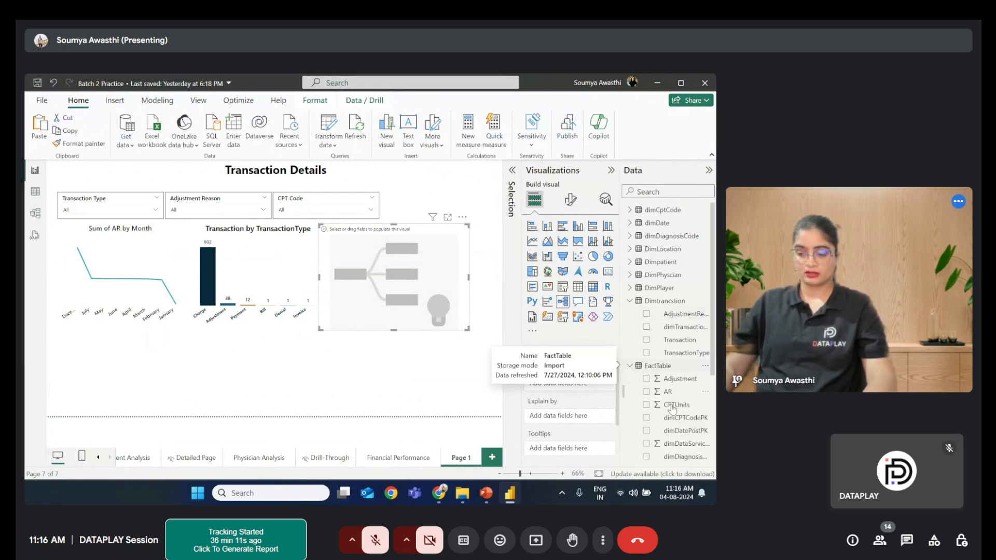
drag(674, 379, 579, 389)
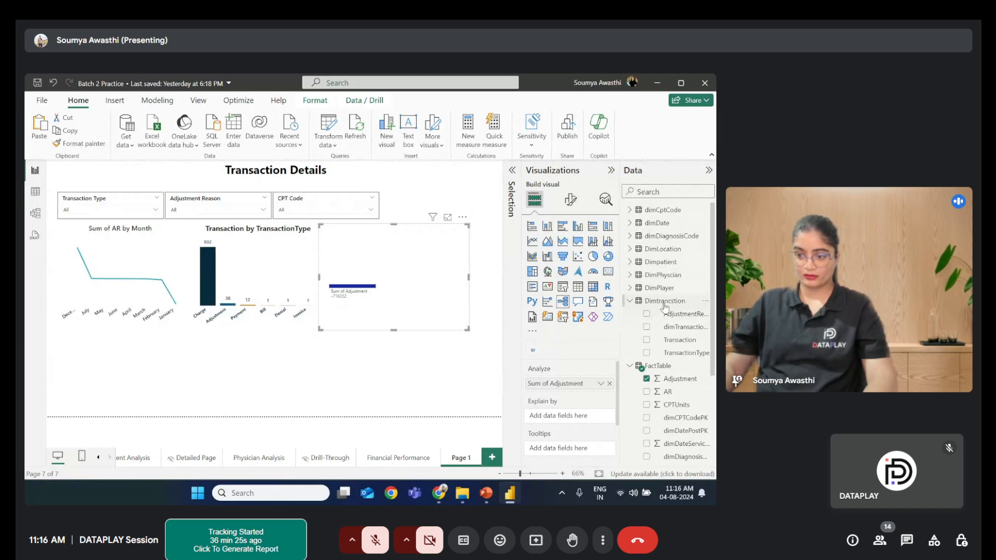
- Add the AdjustmentReason field to the decomposition tree's Explain by well
drag(664, 307, 554, 419)
- Expand the decomposition tree by AdjustmentReason in focus mode, then return to the report and remove that level
click(447, 216)
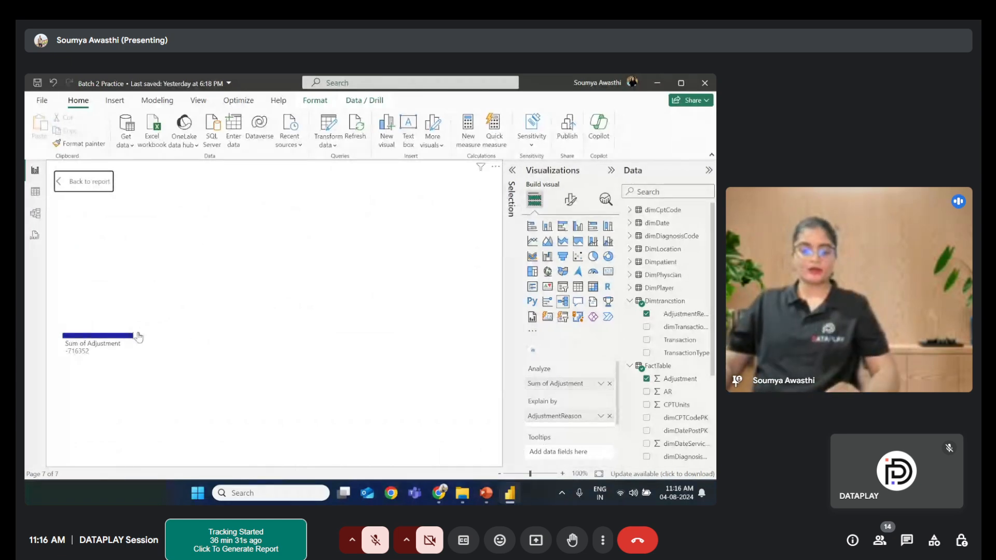
click(139, 338)
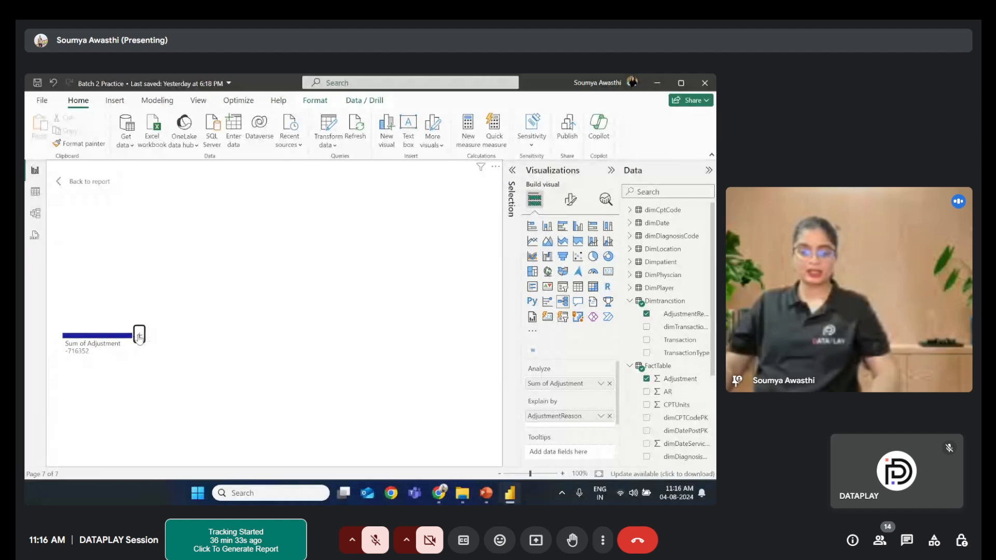
click(139, 337)
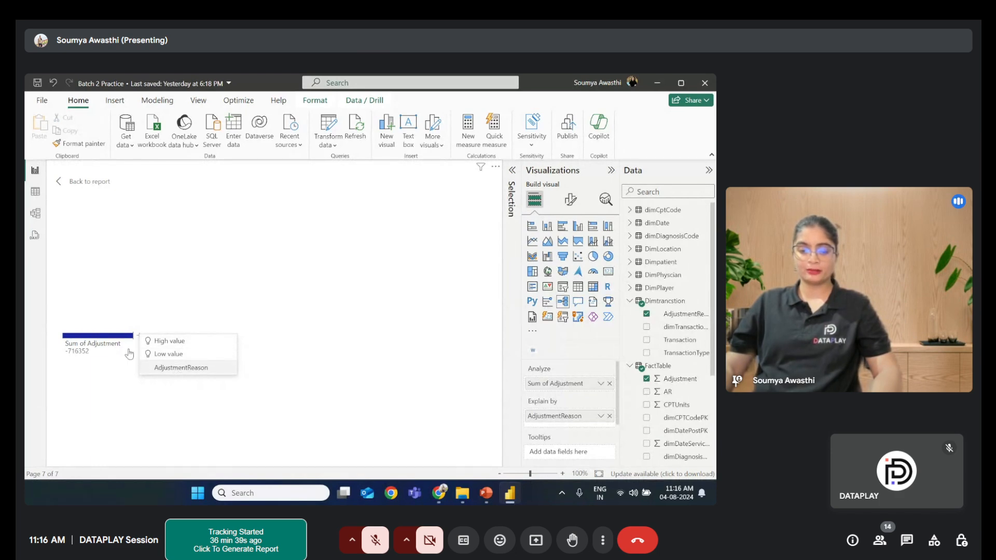
click(186, 367)
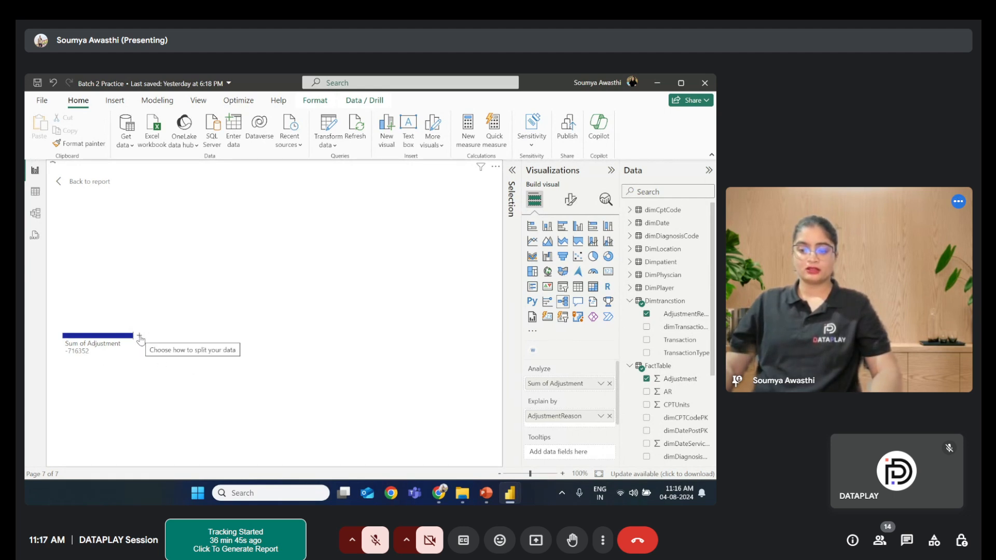
click(103, 337)
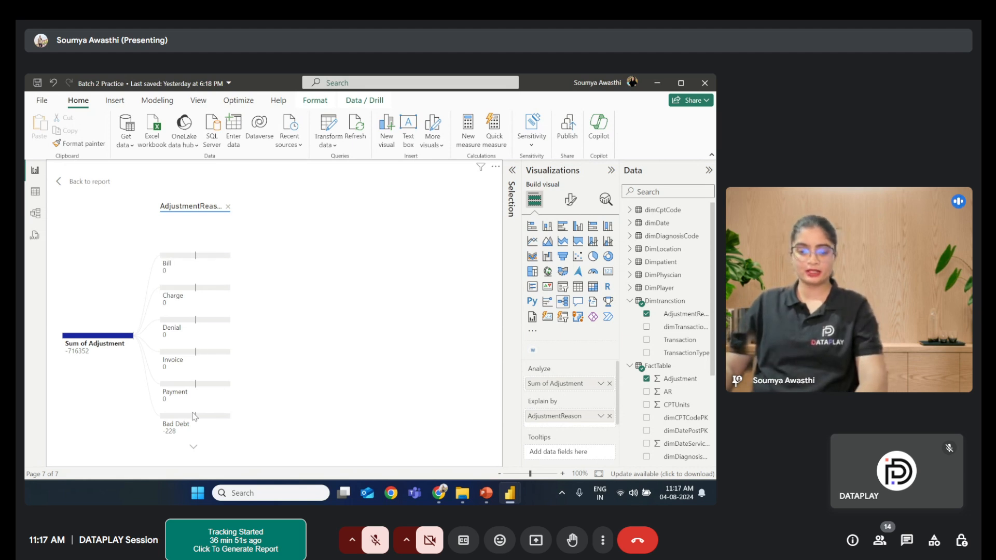
click(194, 448)
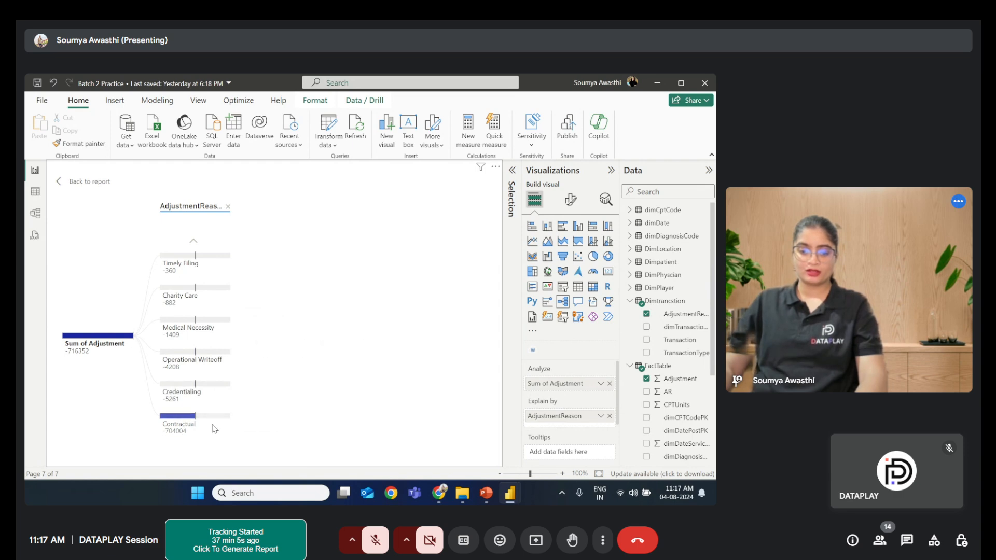
click(193, 244)
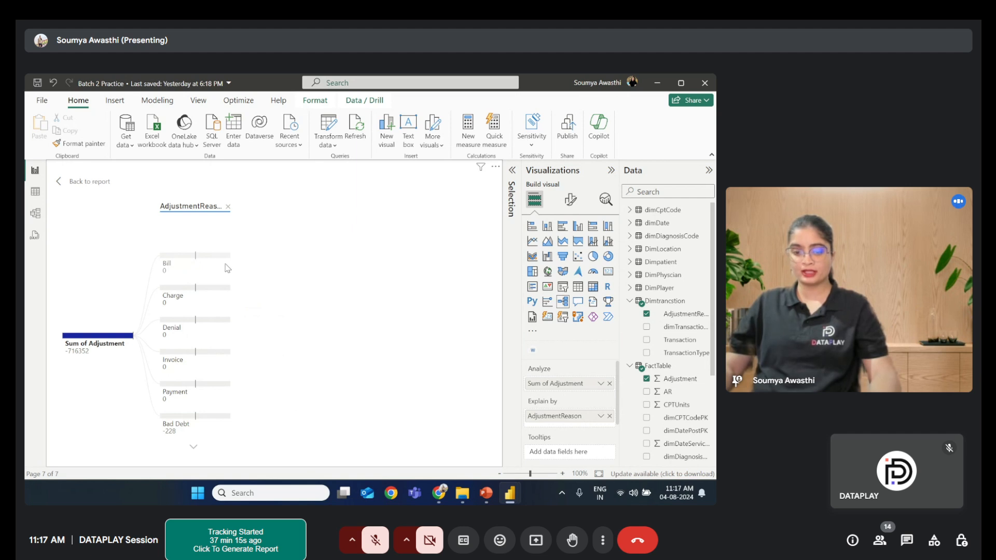
mouse_move(227, 268)
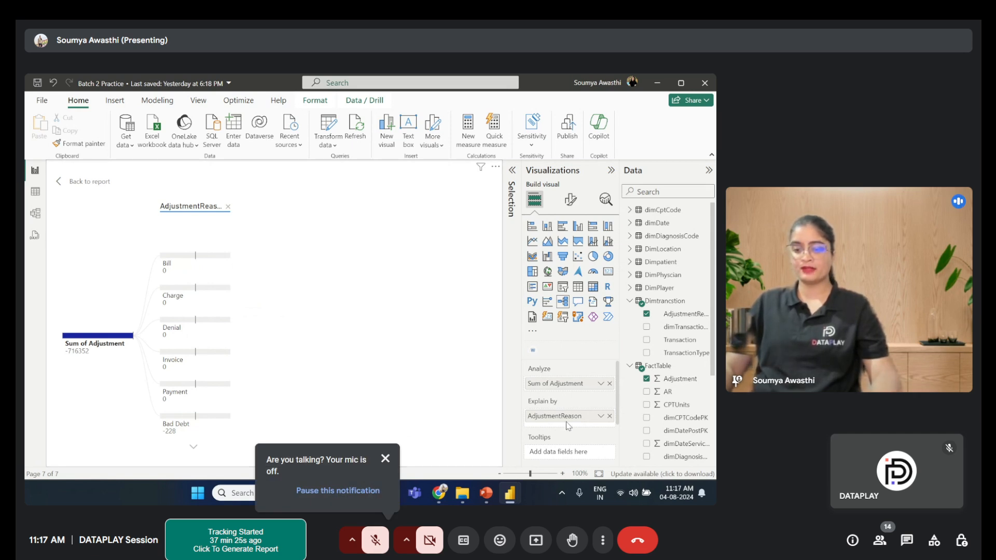
click(87, 182)
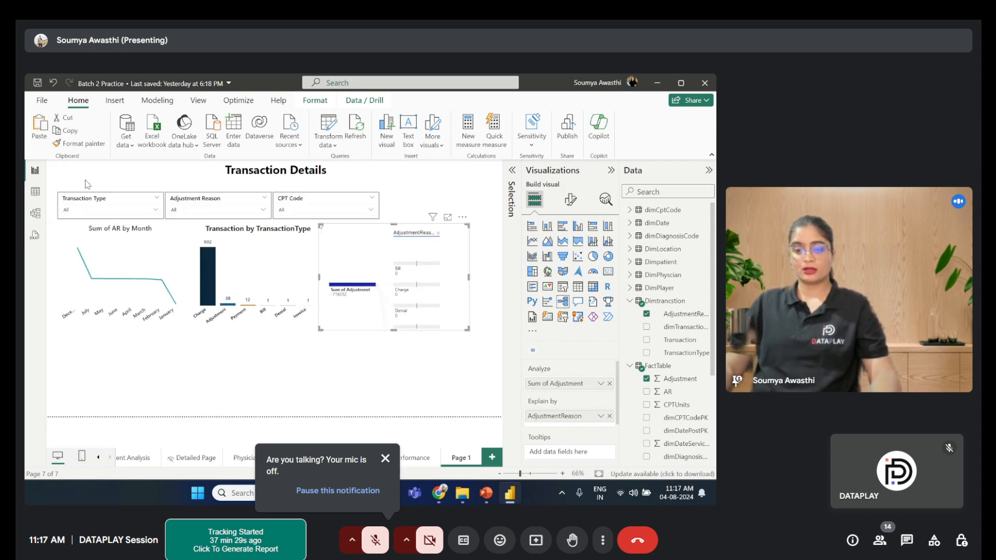
click(438, 233)
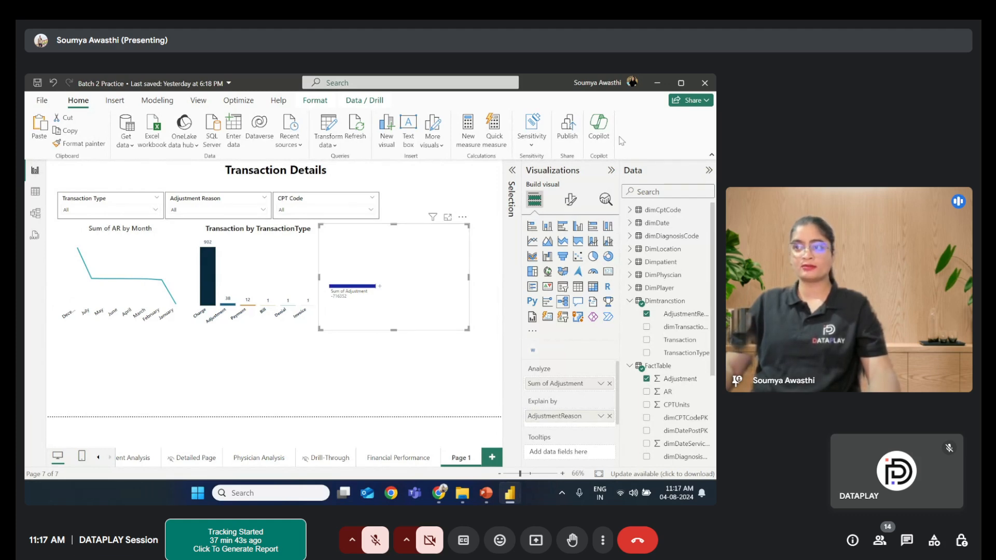
- Add a table below the charts with TransactionType, Transaction, AdjustmentReason, CptCode, CptDesc, Sum of GrossCharge, Sum of Payment and Sum of Adjustment
click(269, 400)
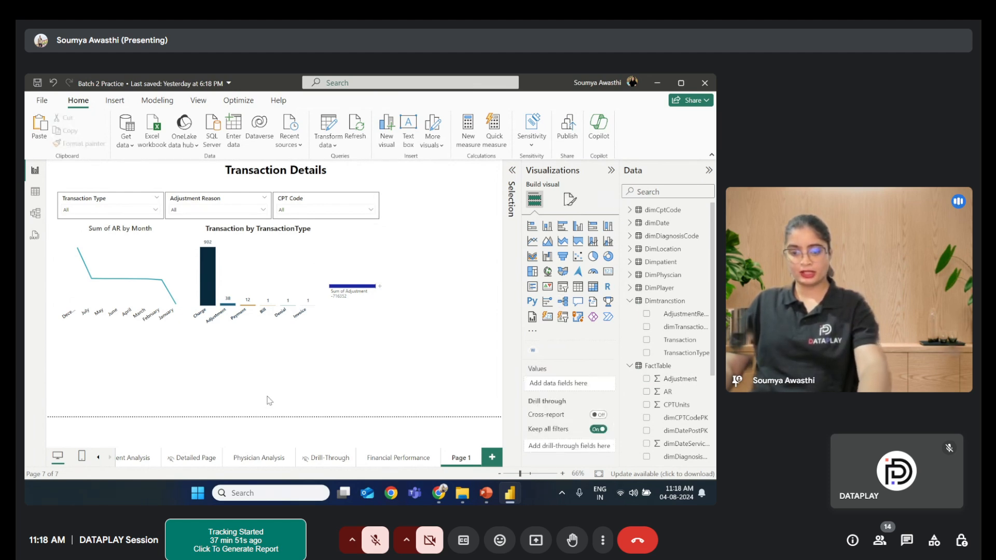
click(270, 396)
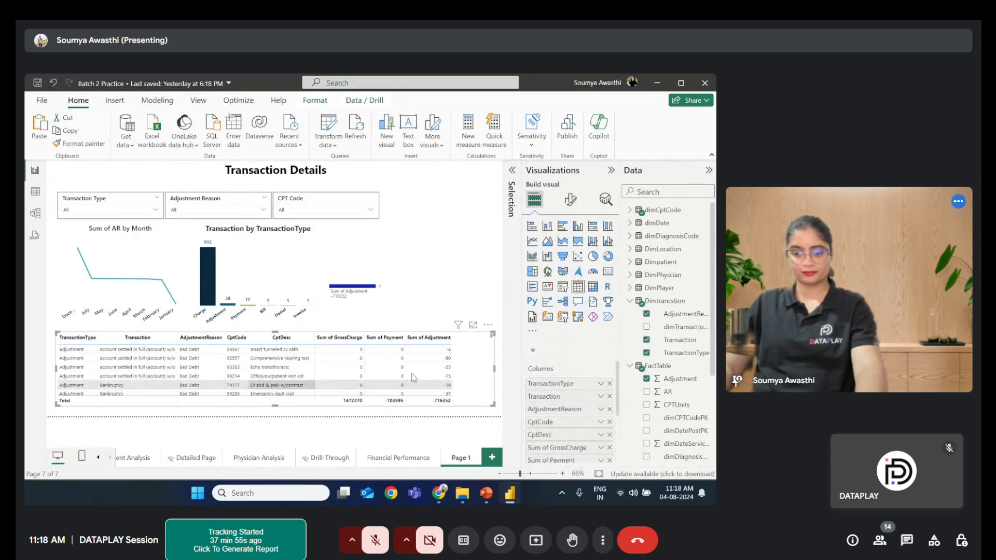
- Collapse the Data and Visualizations panes and open the Selection pane
click(708, 171)
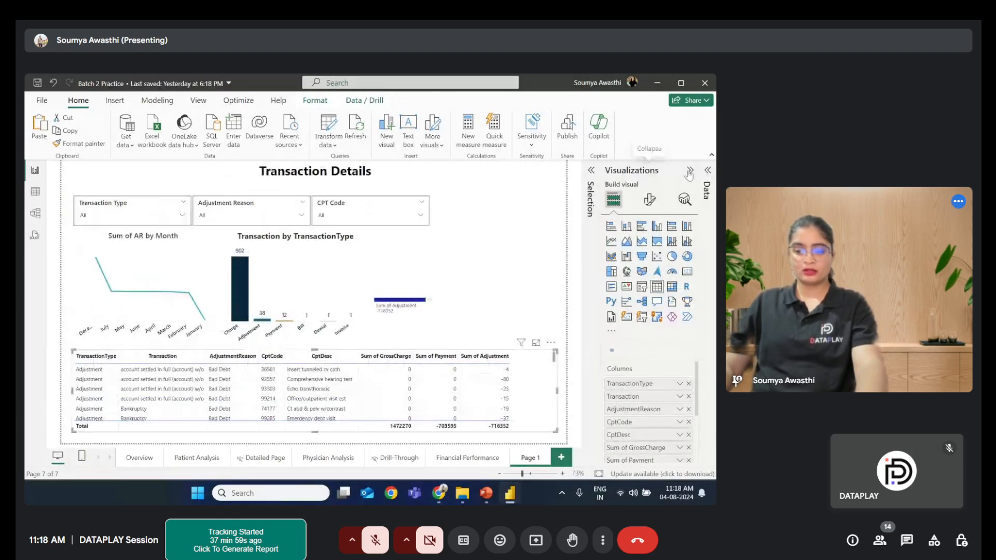
click(689, 171)
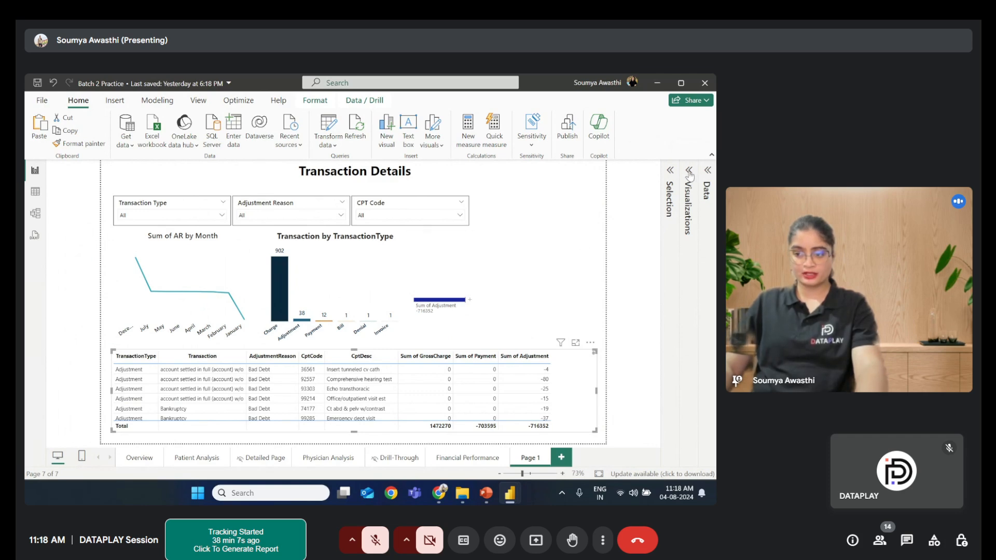
click(670, 170)
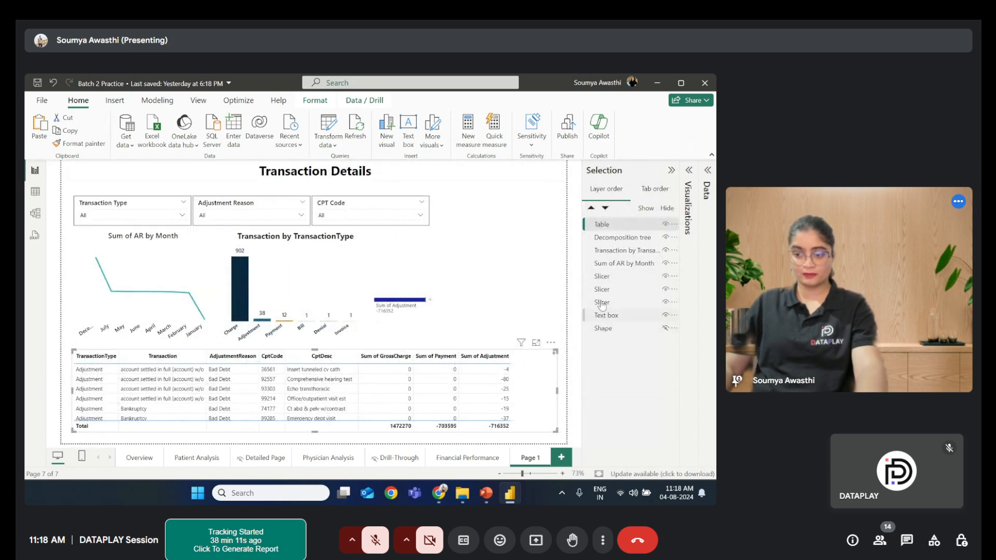
- Nudge the selected table slightly downward on the page
click(666, 329)
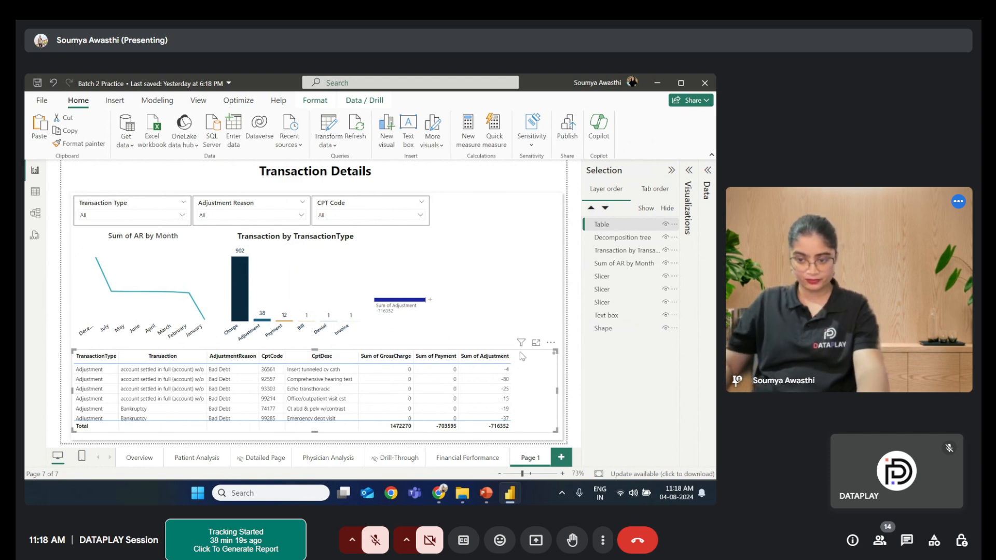
key(Down)
key(Down)
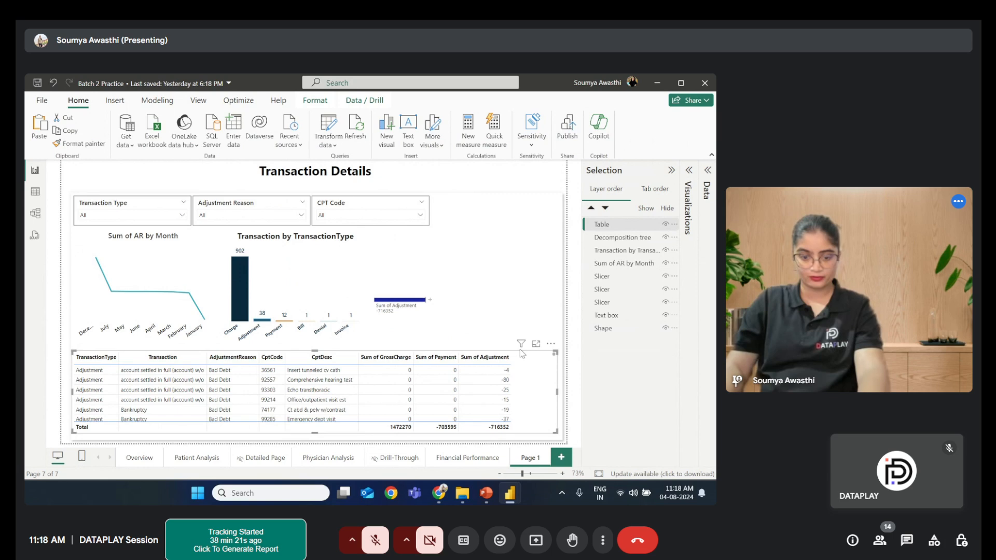
key(Down)
key(Down)
key(Down)
key(Down)
key(Down)
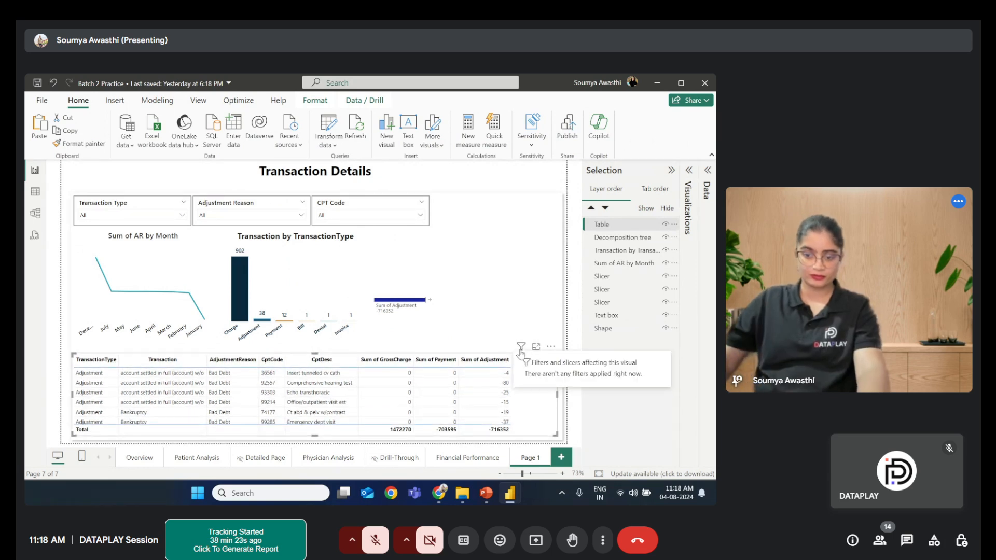
- Widen the decomposition tree to the page's right edge and close the Selection pane
click(399, 270)
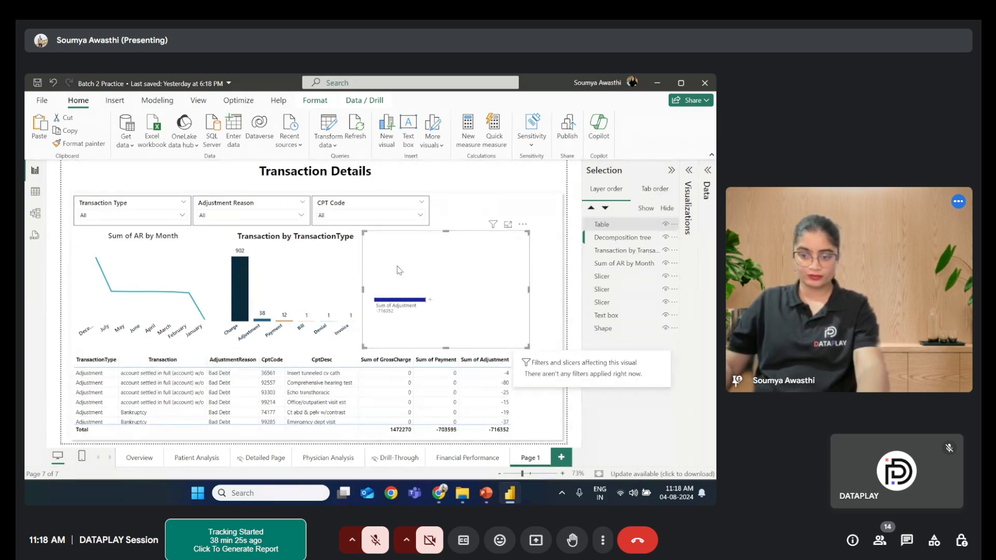
drag(529, 289, 559, 292)
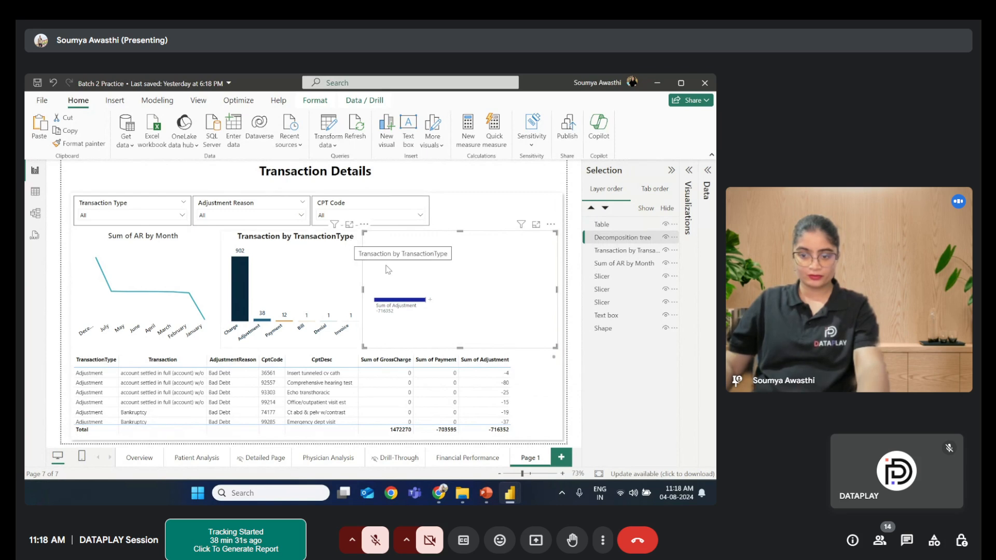
click(671, 170)
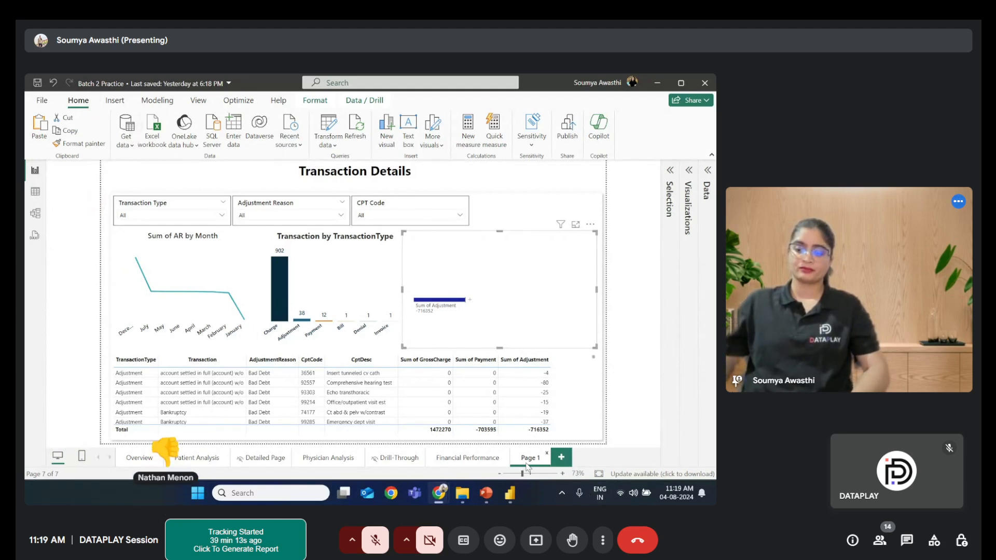
- Rename the page from Page 1 to "Transaction Details"
double_click(540, 457)
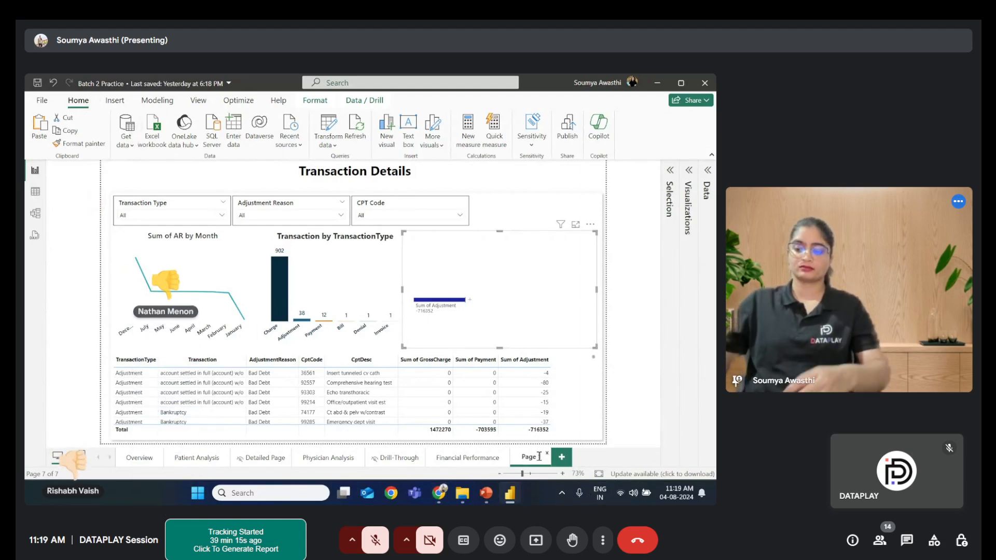
key(BackSpace)
key(BackSpace)
key(BackSpace)
key(BackSpace)
key(BackSpace)
key(BackSpace)
text(Tra)
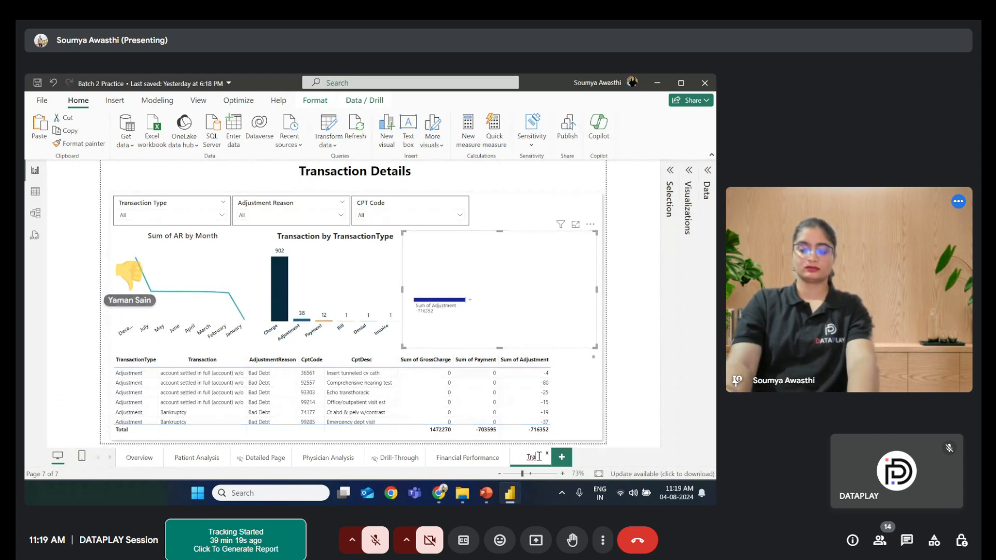
text(ns)
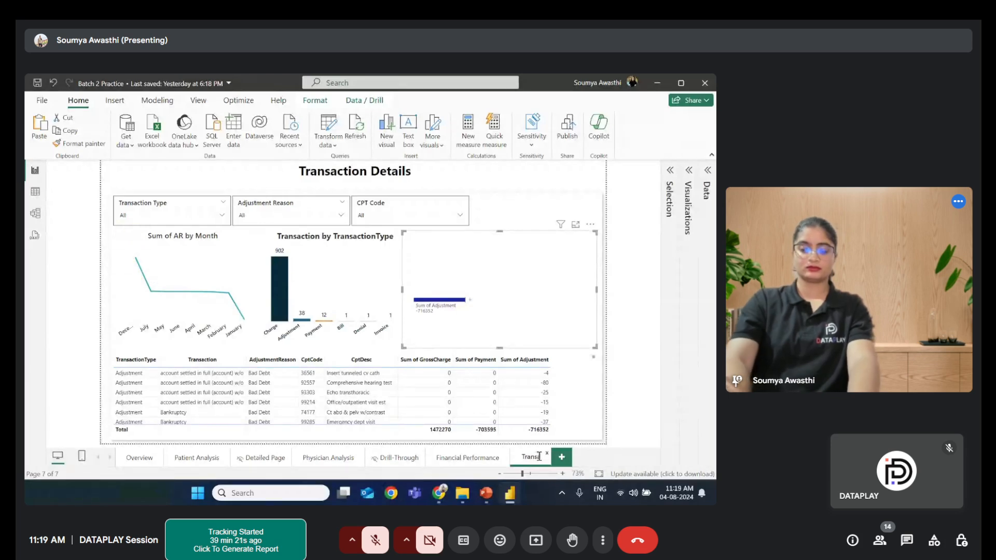
text(action Detail)
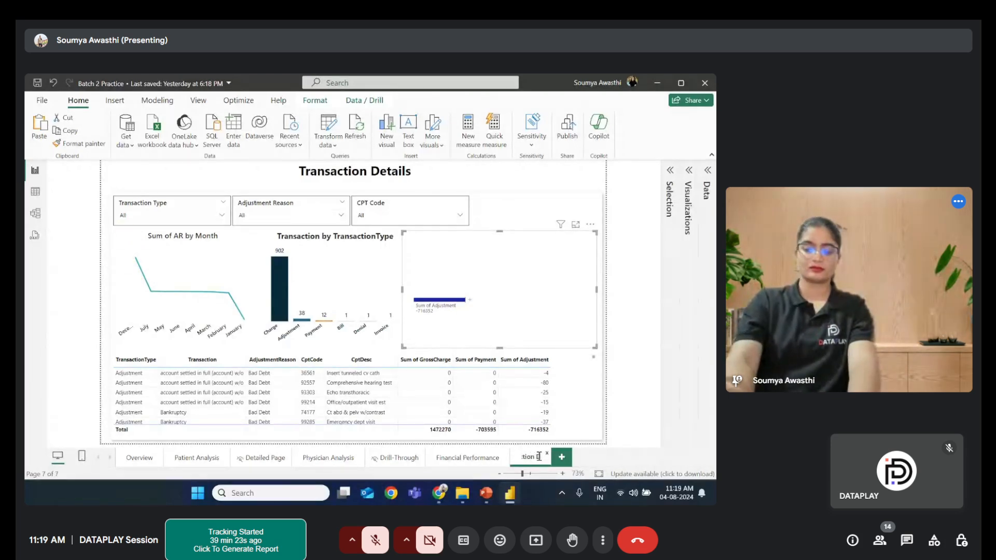
text(s)
key(Return)
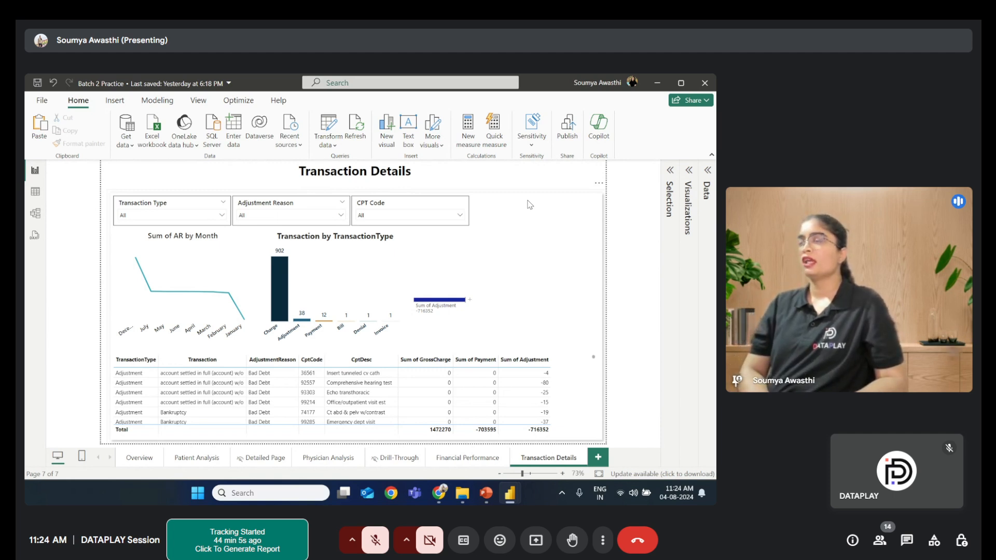
key(ctrl+shift+m)
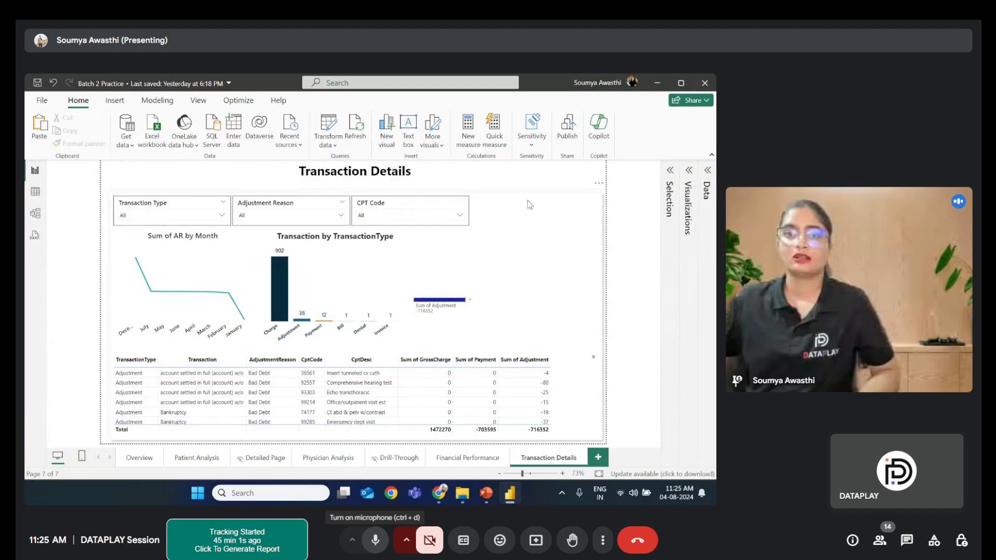
key(ctrl+d)
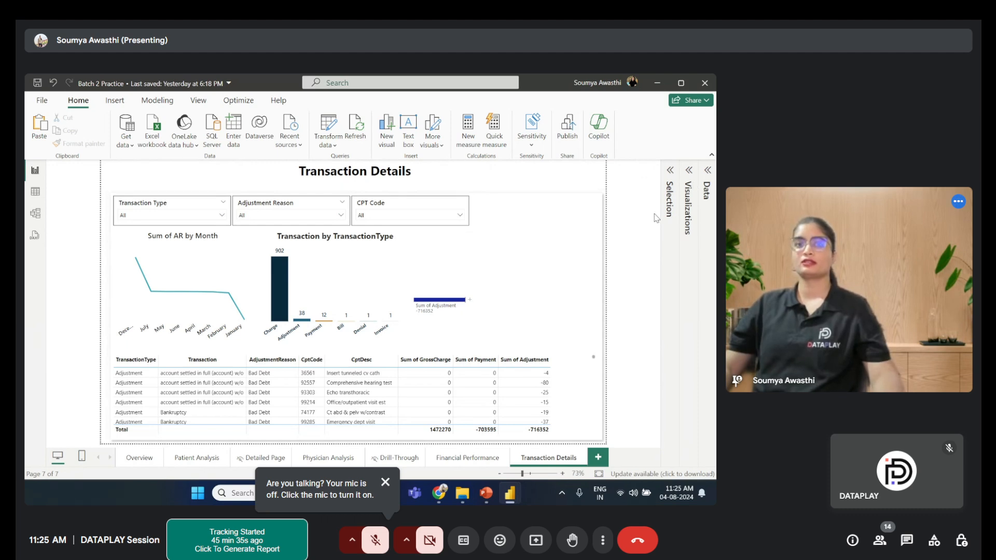
- Review each report page in turn, from Overview through Financial Performance, ending back on Transaction Details
click(129, 463)
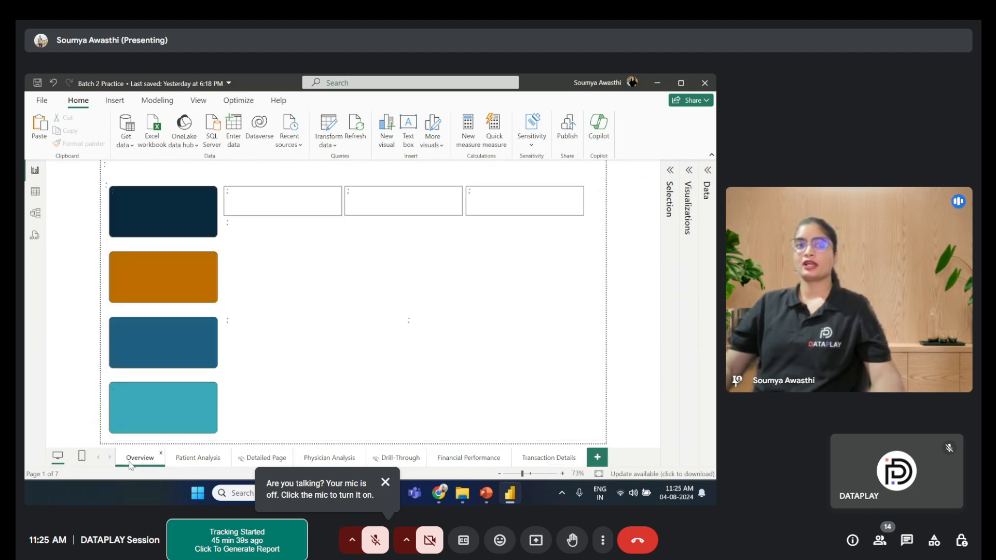
click(202, 460)
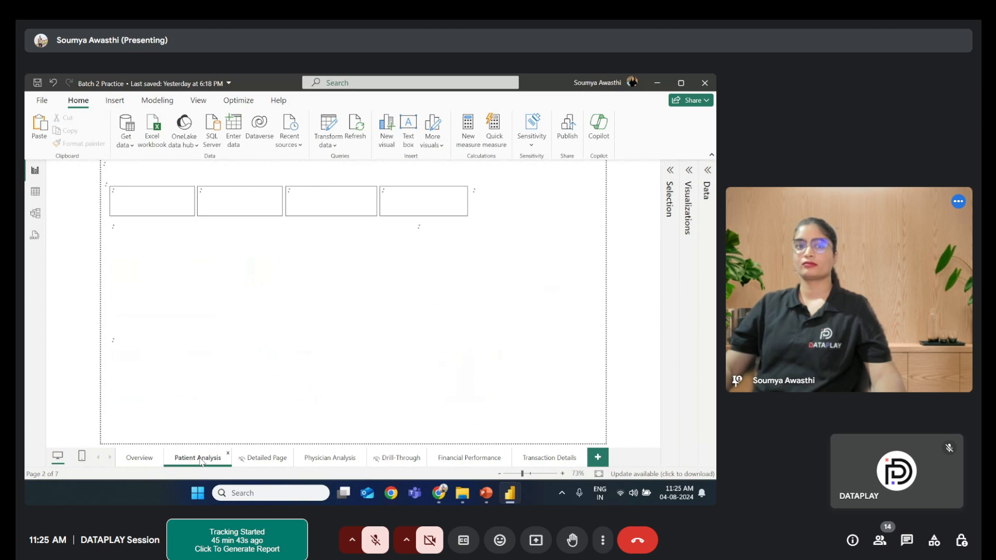
click(282, 462)
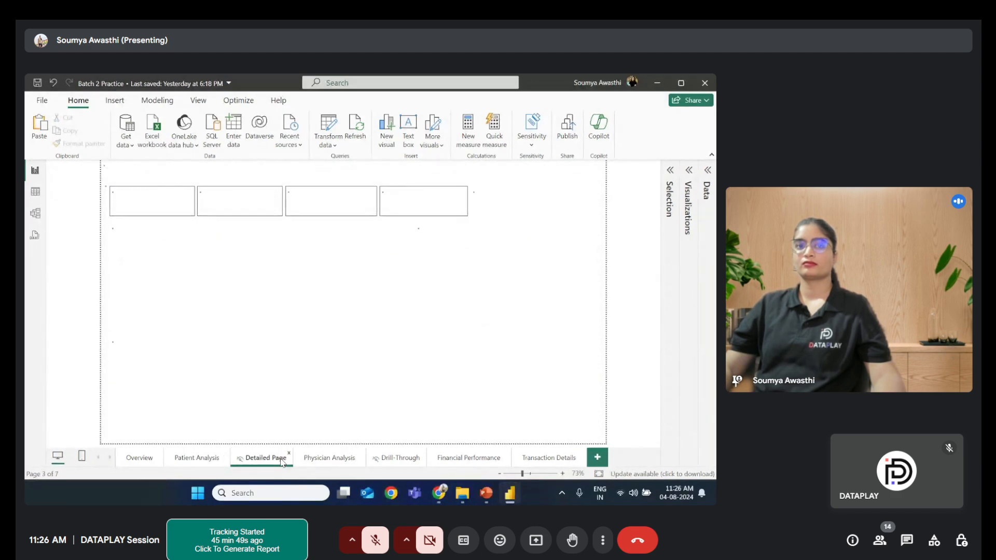
click(335, 462)
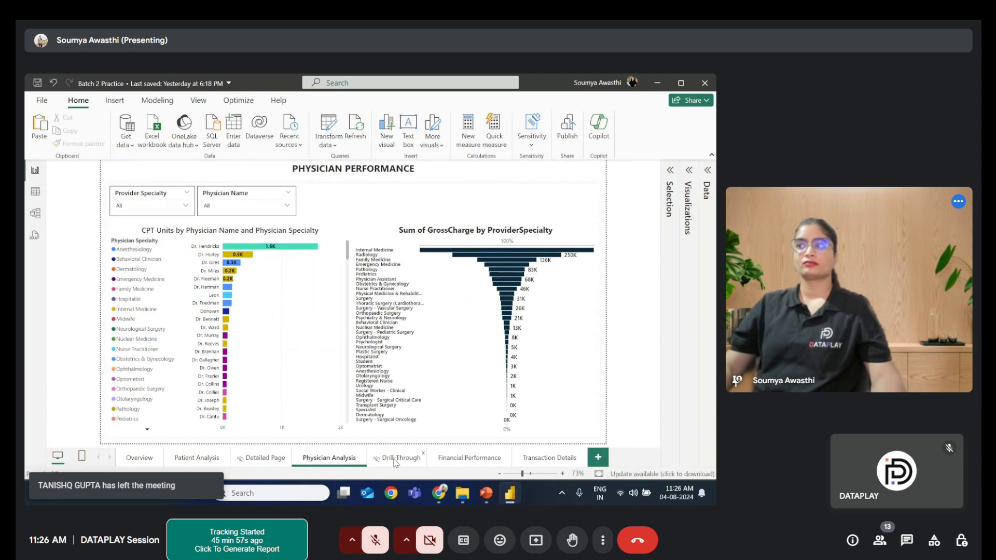
click(395, 458)
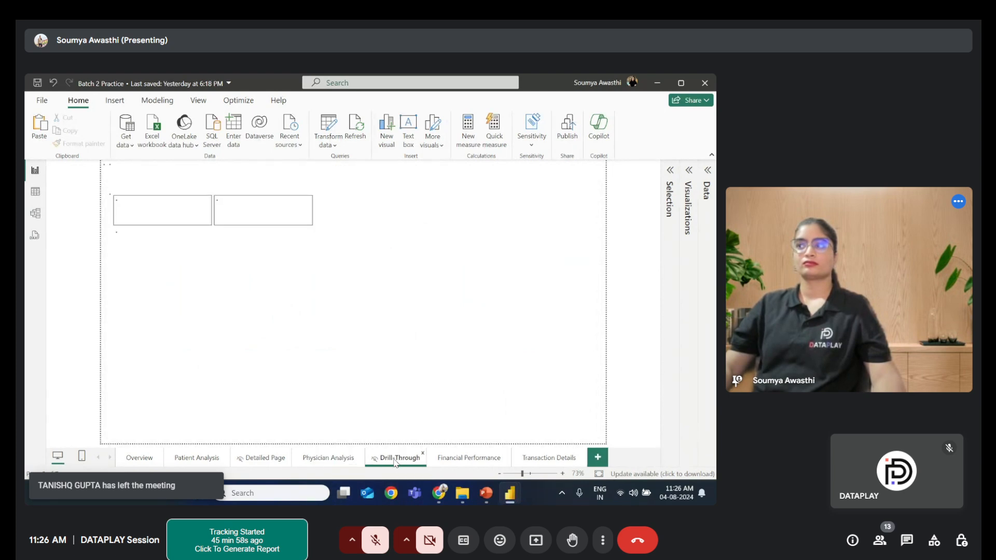
click(488, 464)
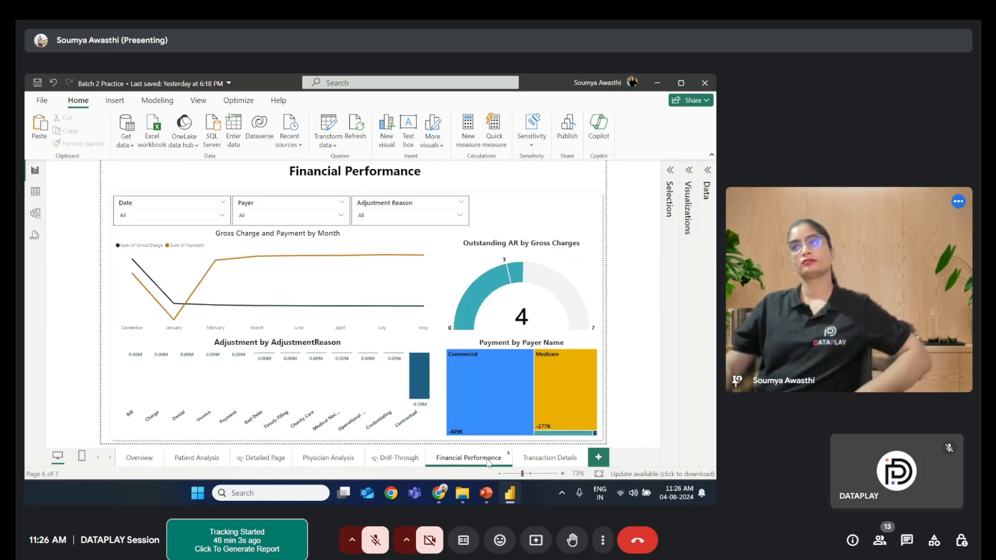
click(551, 459)
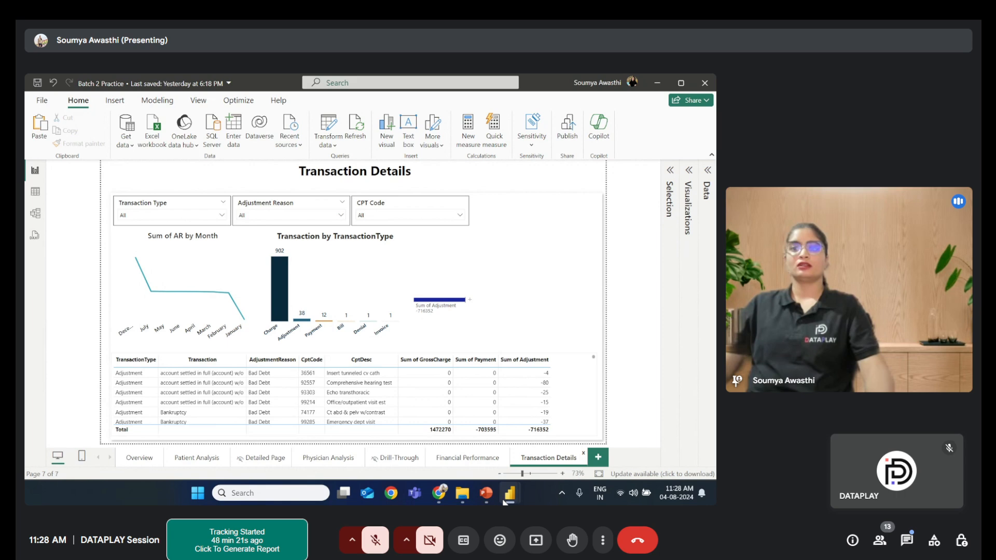
mouse_move(507, 497)
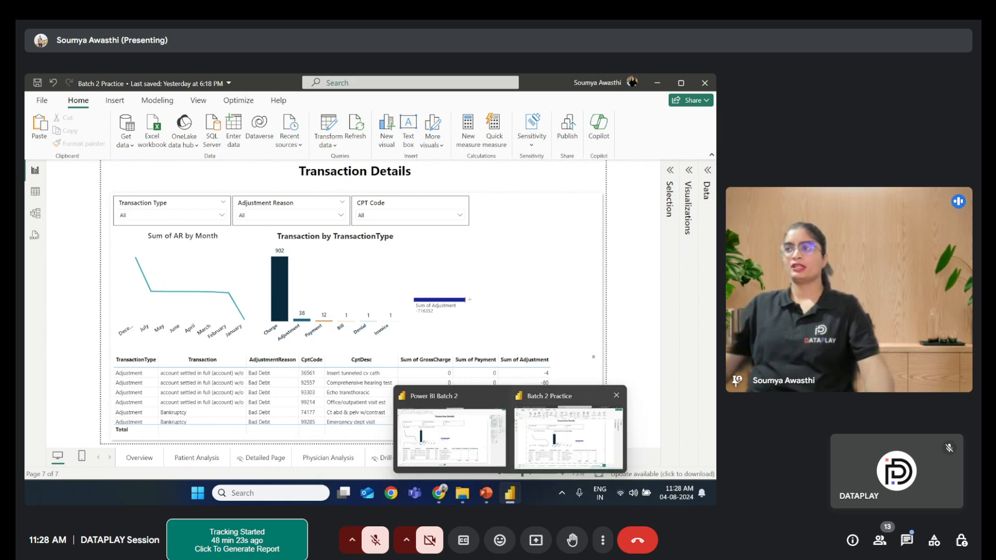
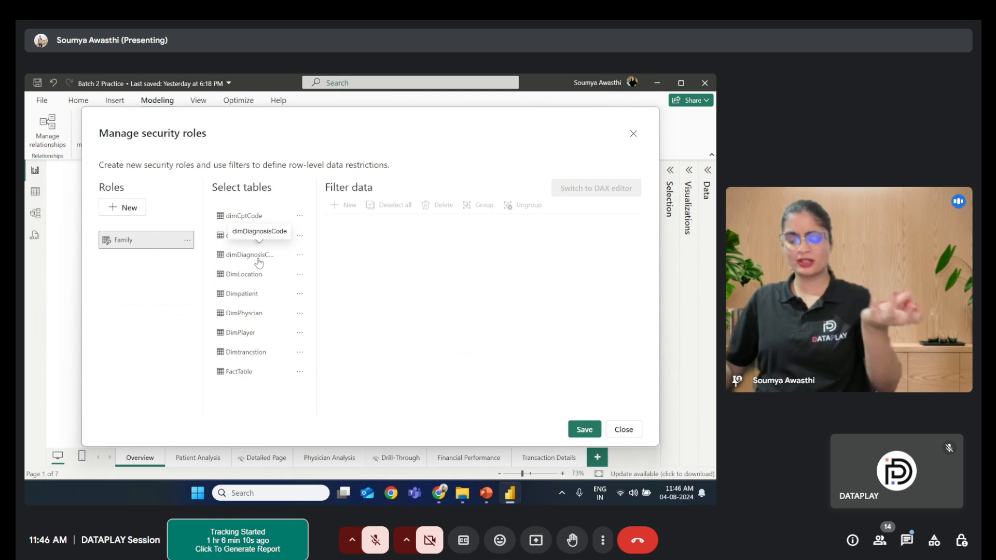
click(258, 278)
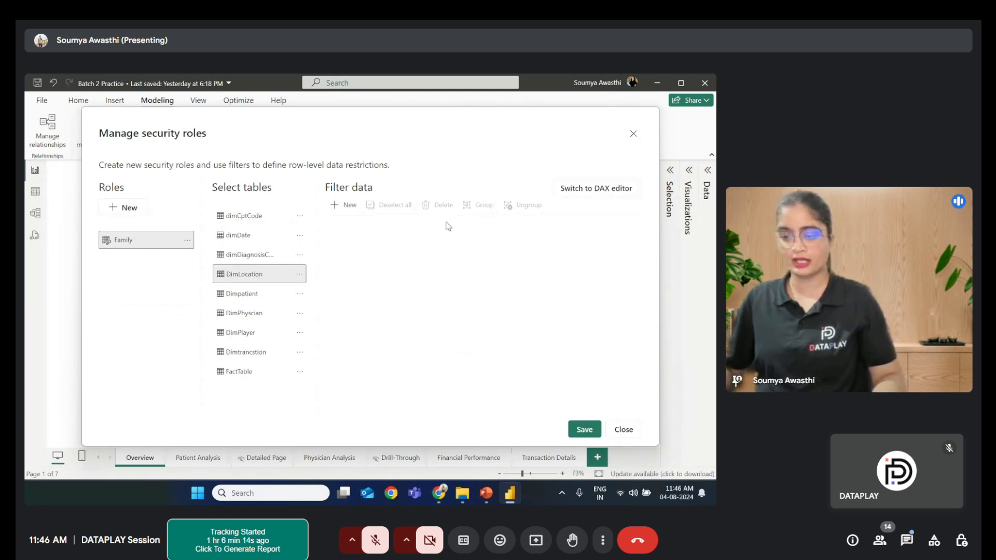
click(613, 190)
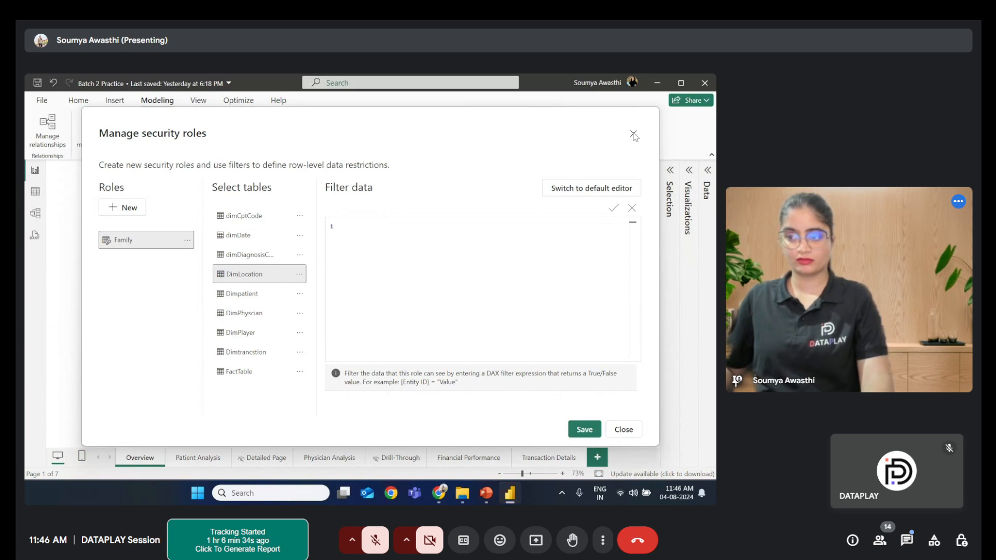
click(621, 434)
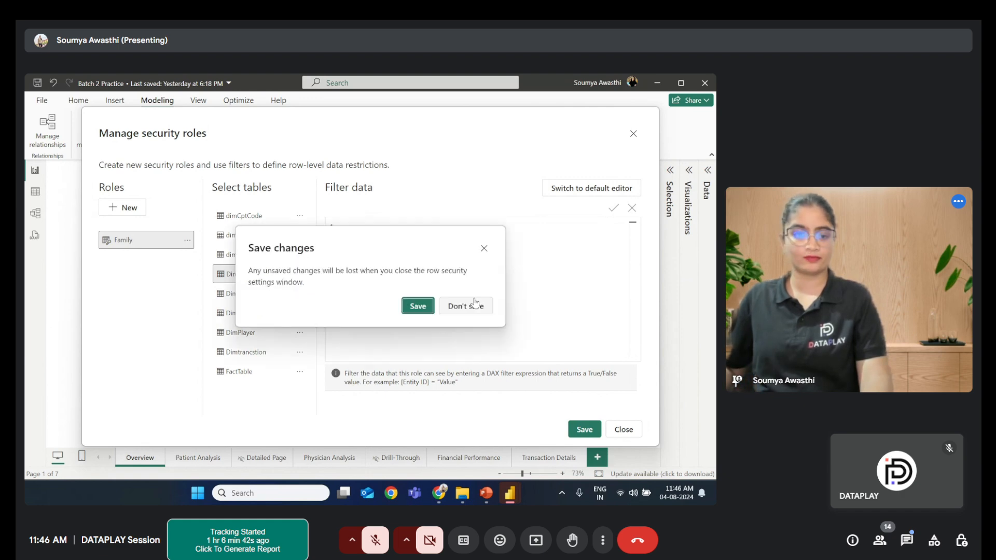
click(473, 305)
- Browse the model's tables in data view, examining location names, physicians and the transaction type values
click(35, 193)
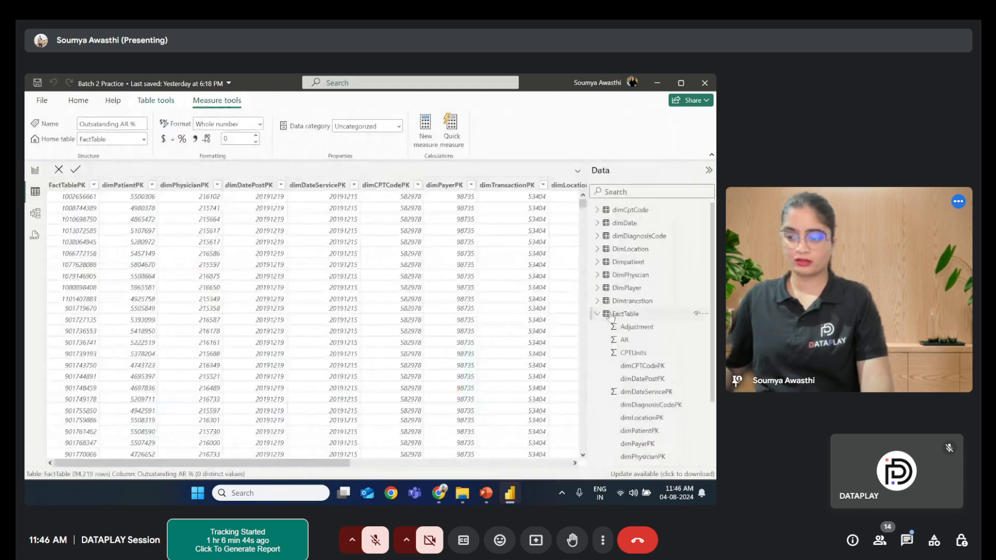
click(597, 249)
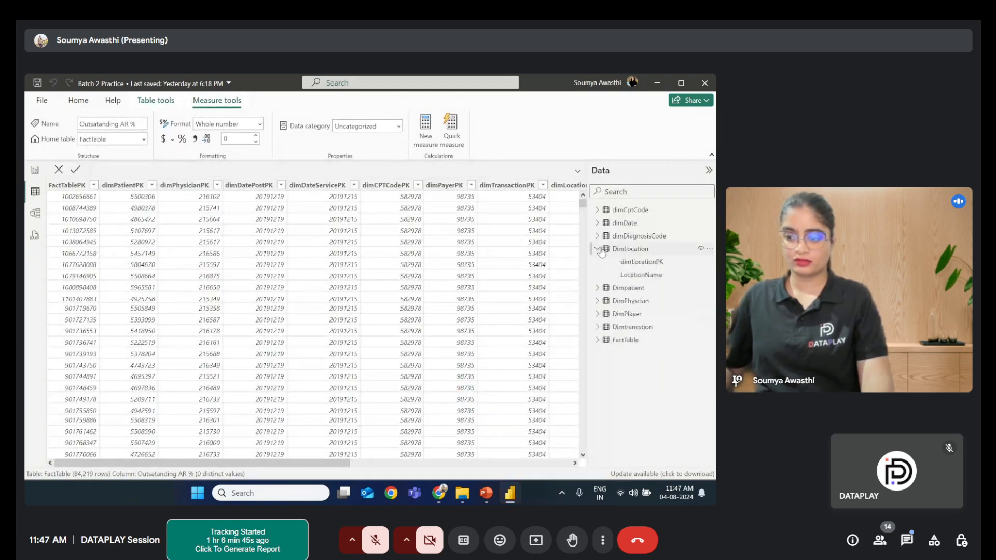
click(652, 276)
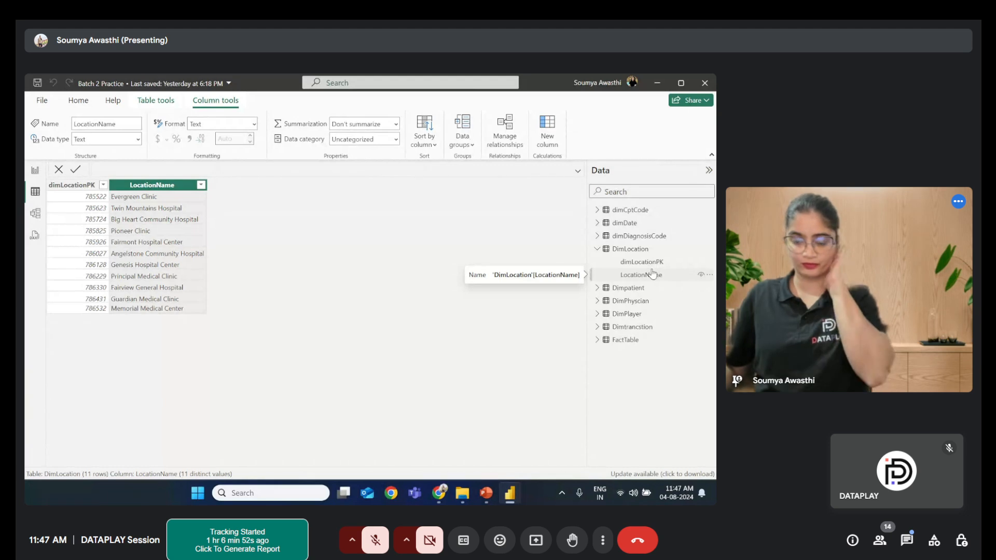
click(596, 250)
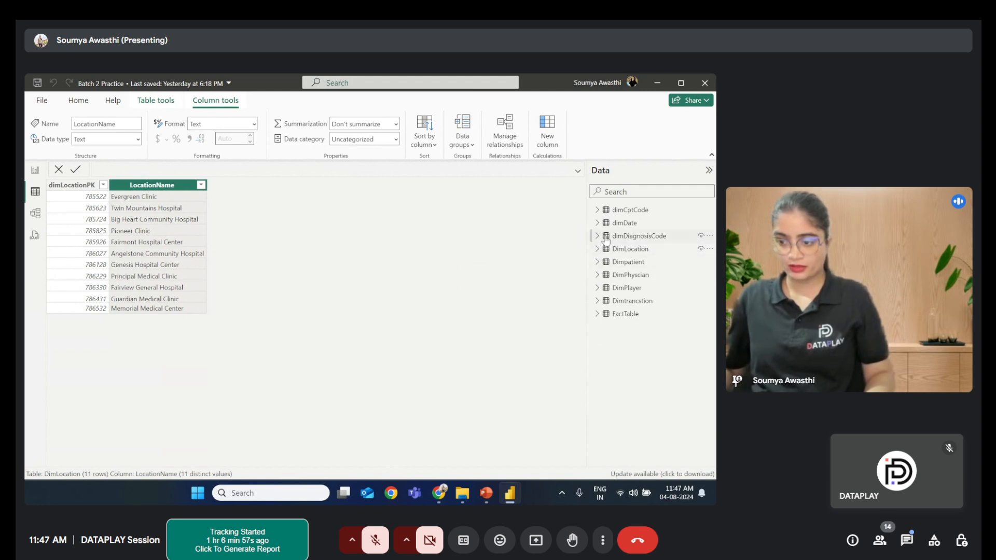
click(601, 279)
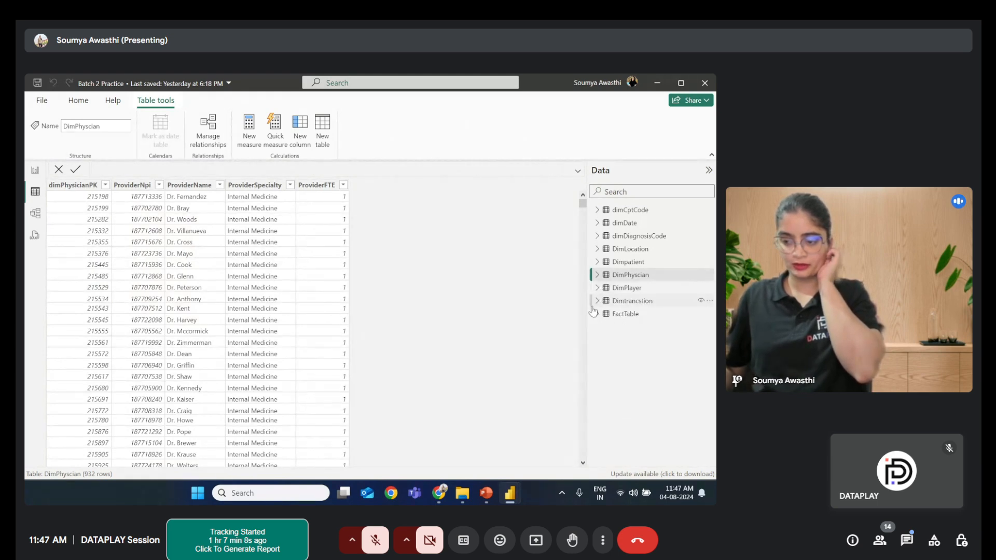
click(598, 304)
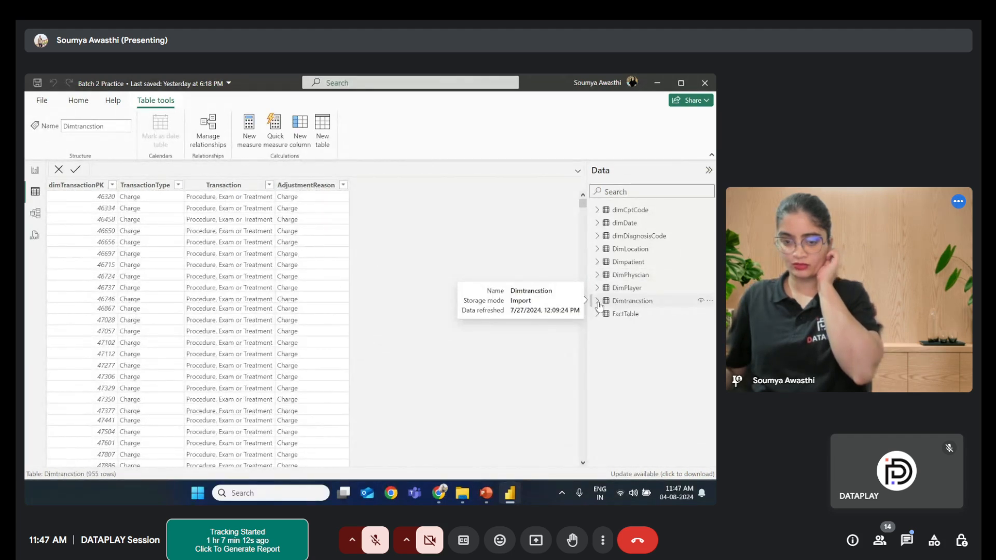
click(178, 186)
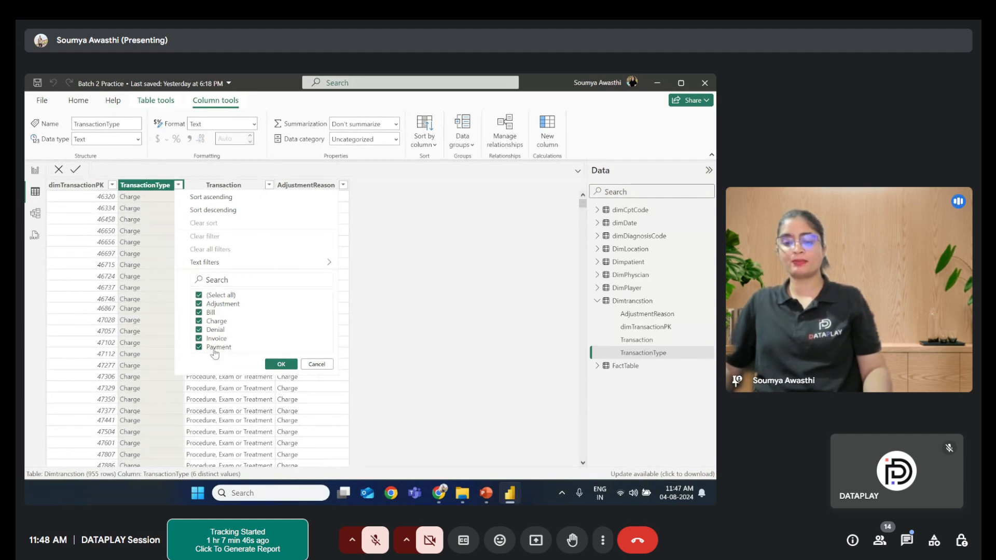
click(318, 364)
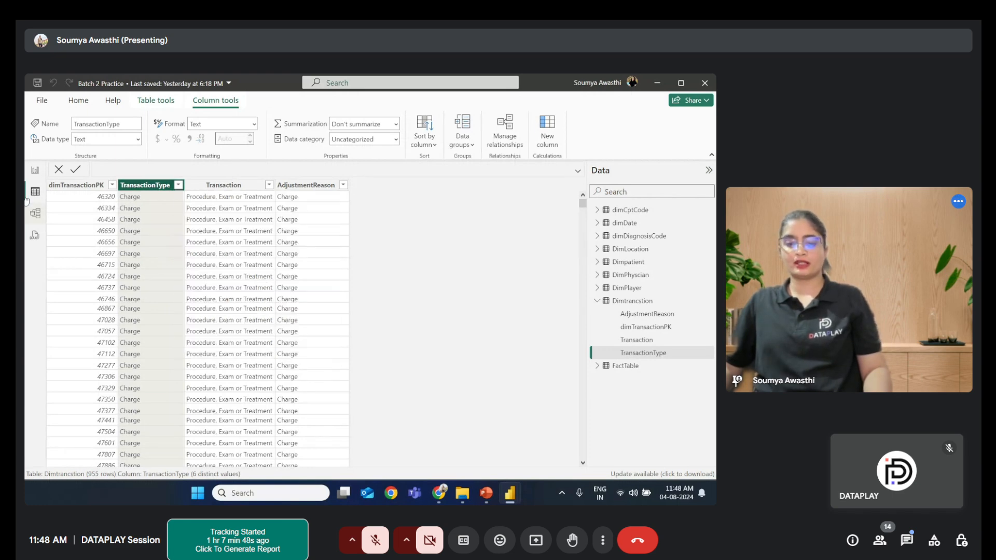
- Create a new security role named Family from the report view
click(38, 172)
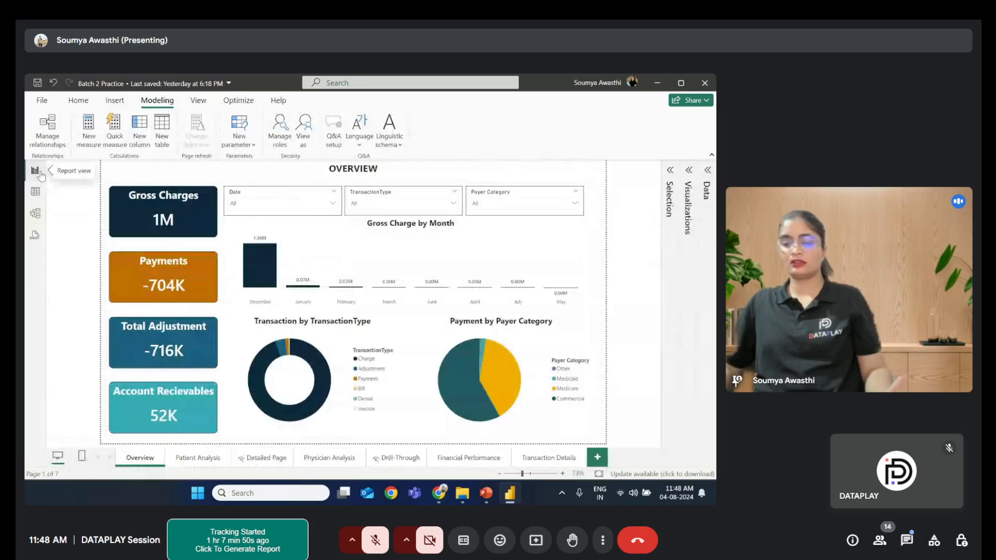
click(281, 126)
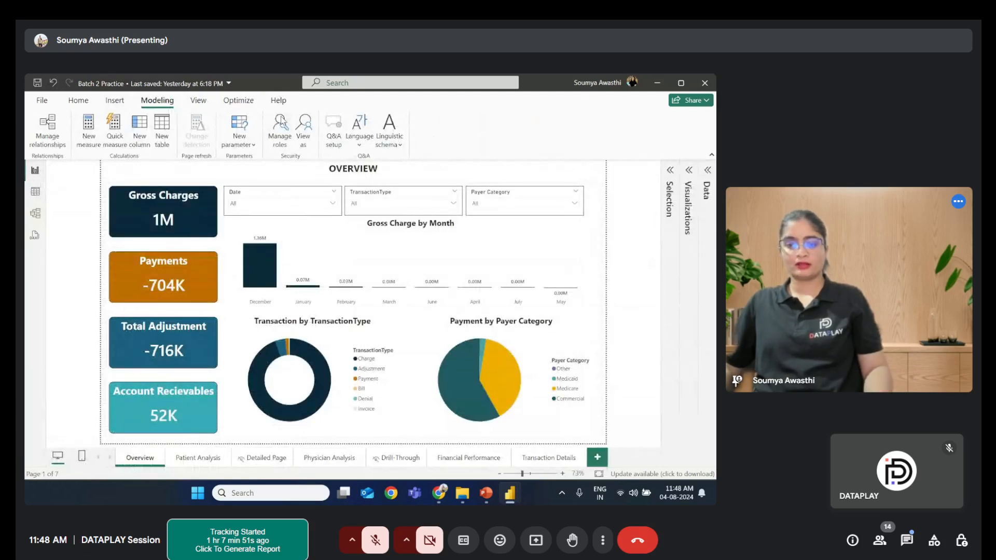
click(125, 208)
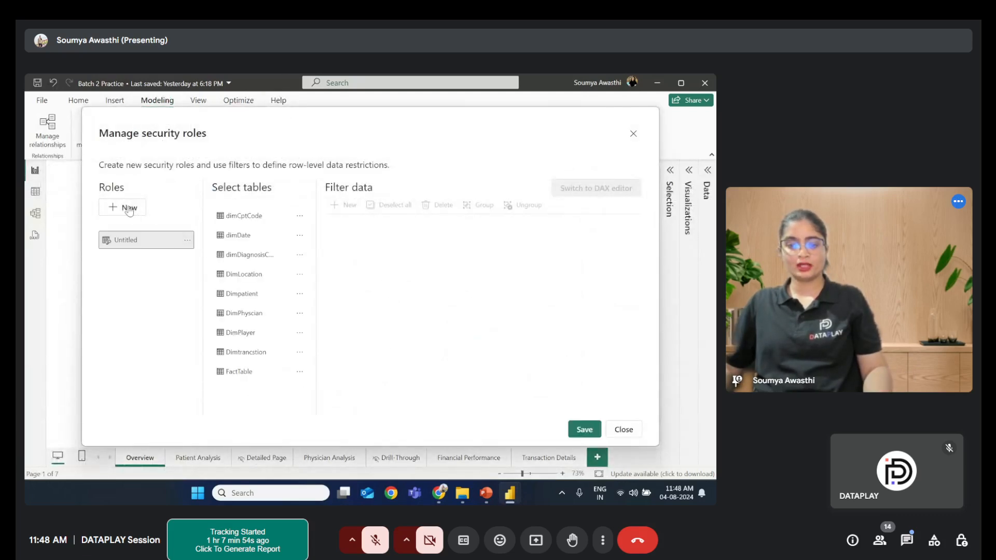
double_click(148, 242)
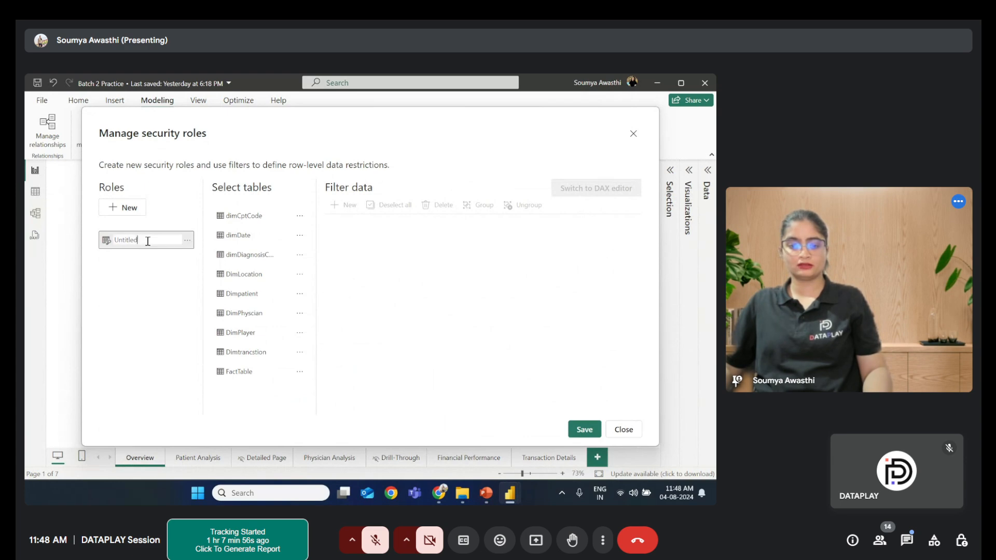
key(BackSpace)
key(BackSpace)
key(BackSpace)
key(BackSpace)
key(BackSpace)
key(BackSpace)
key(BackSpace)
key(BackSpace)
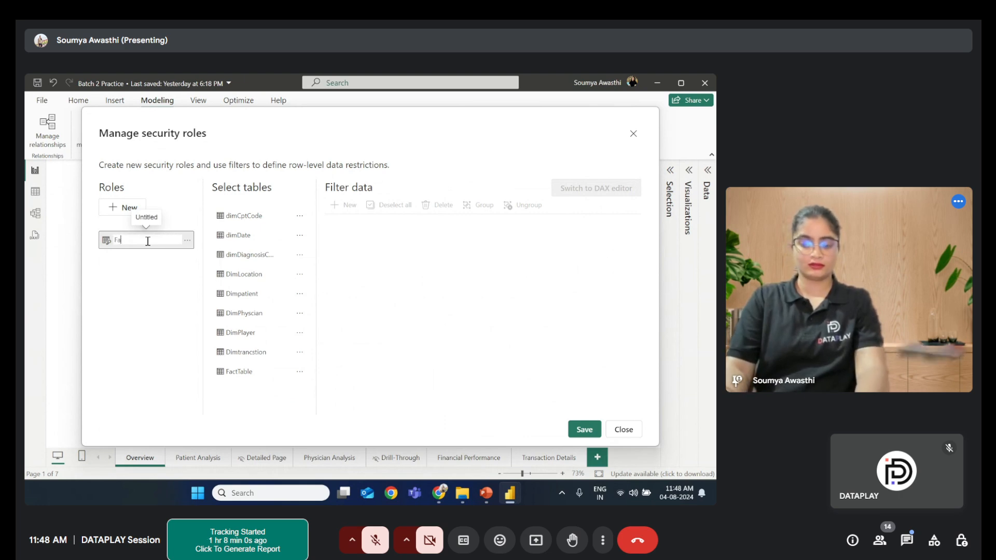
text(Family)
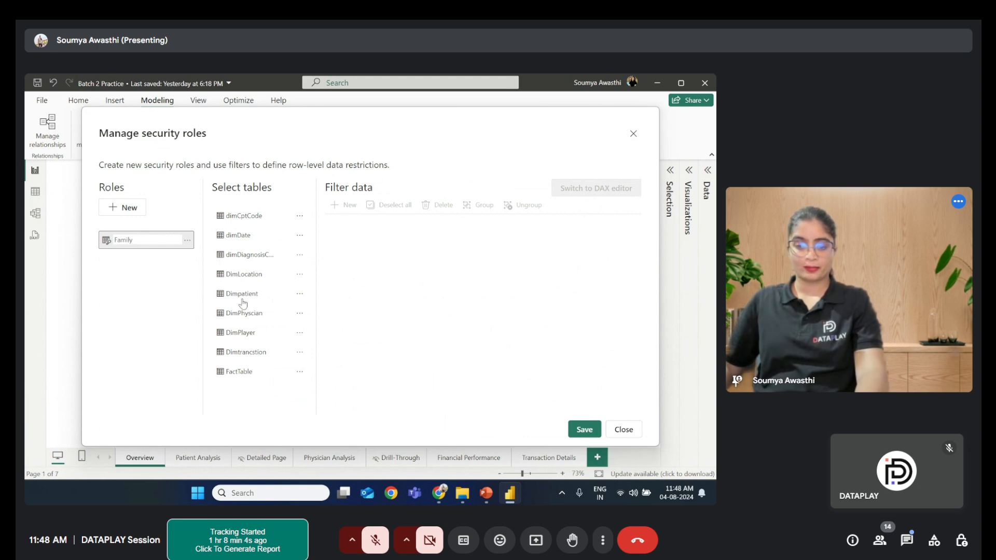
- Try writing a DAX filter on the Dimtransction table's TransactionType column, then return to the default editor without keeping it
click(245, 350)
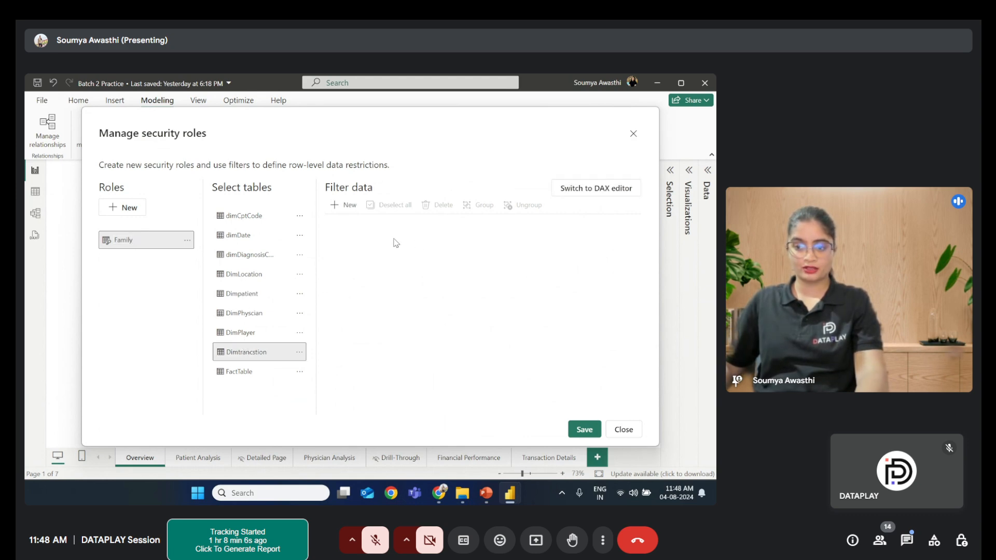
click(590, 188)
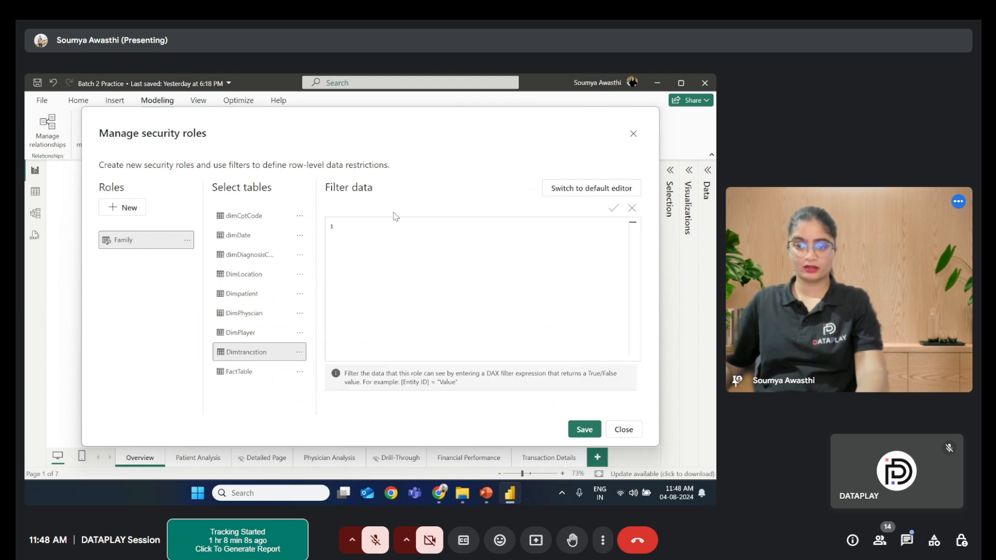
click(382, 231)
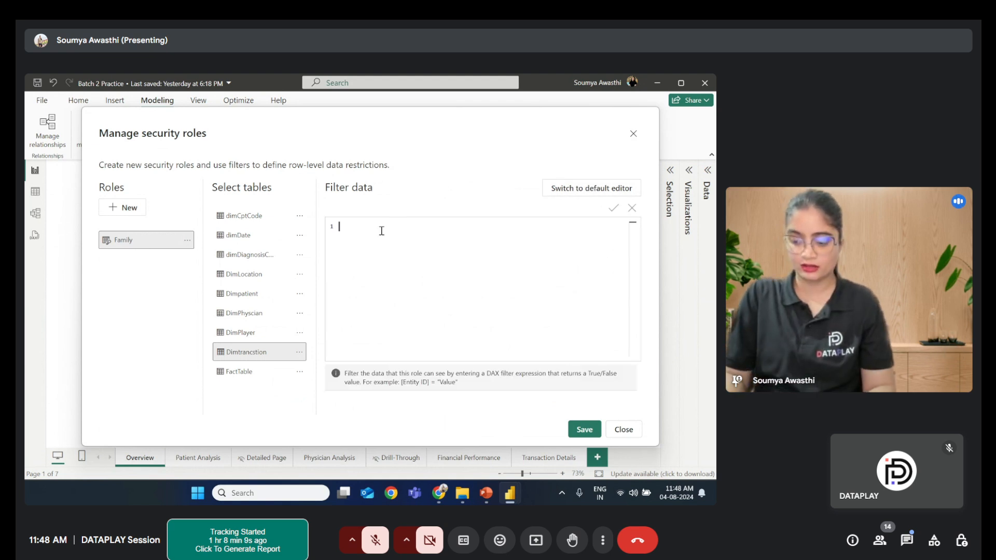
text([T)
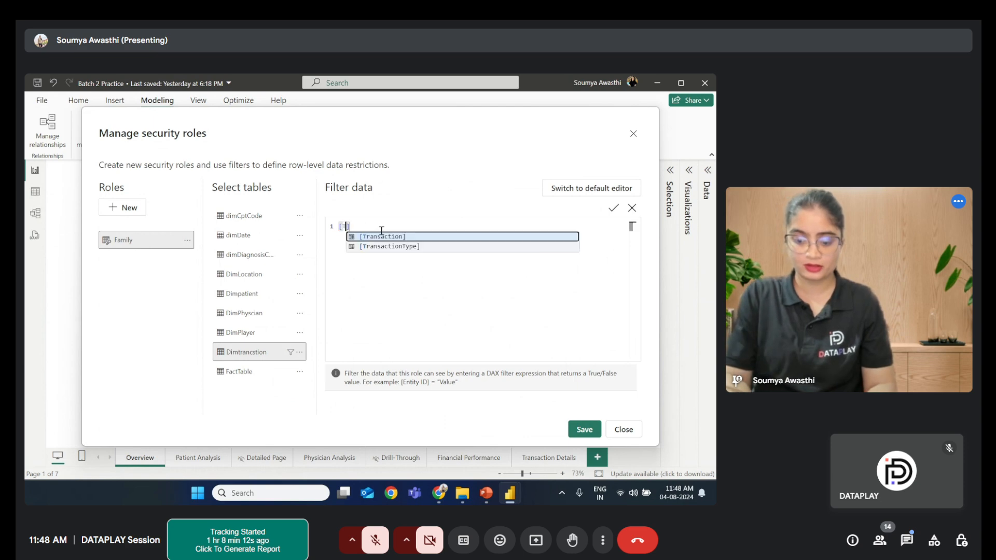
text(ransactionType)
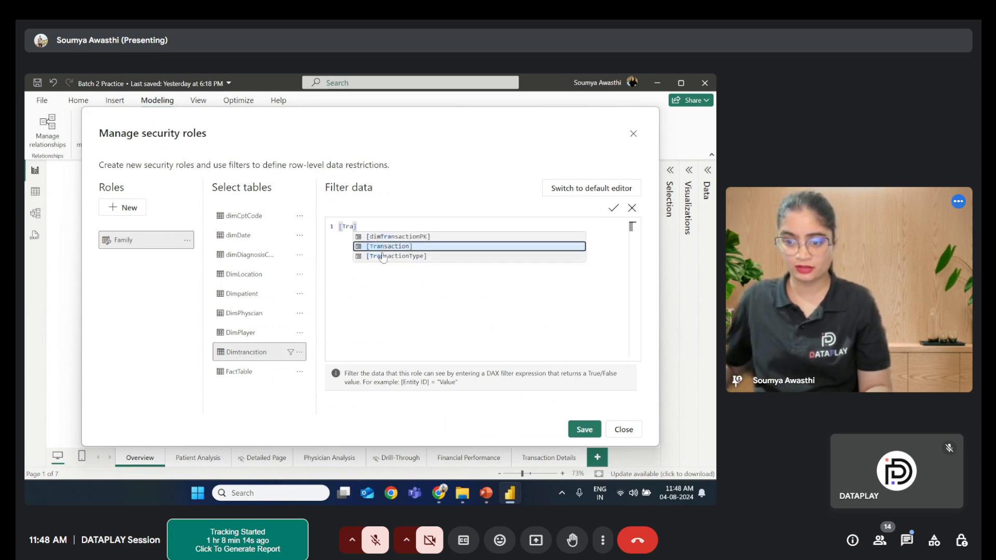
click(383, 256)
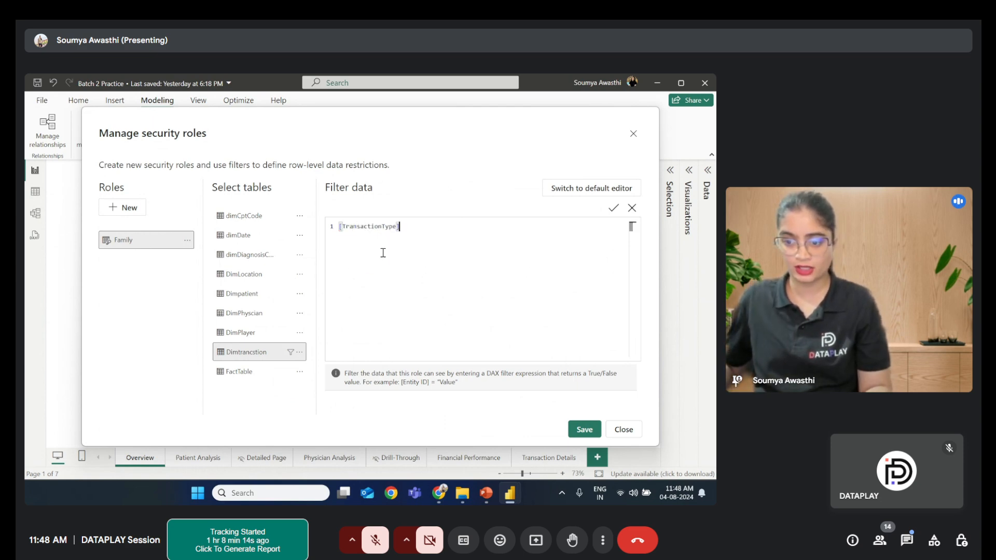
click(606, 193)
click(433, 307)
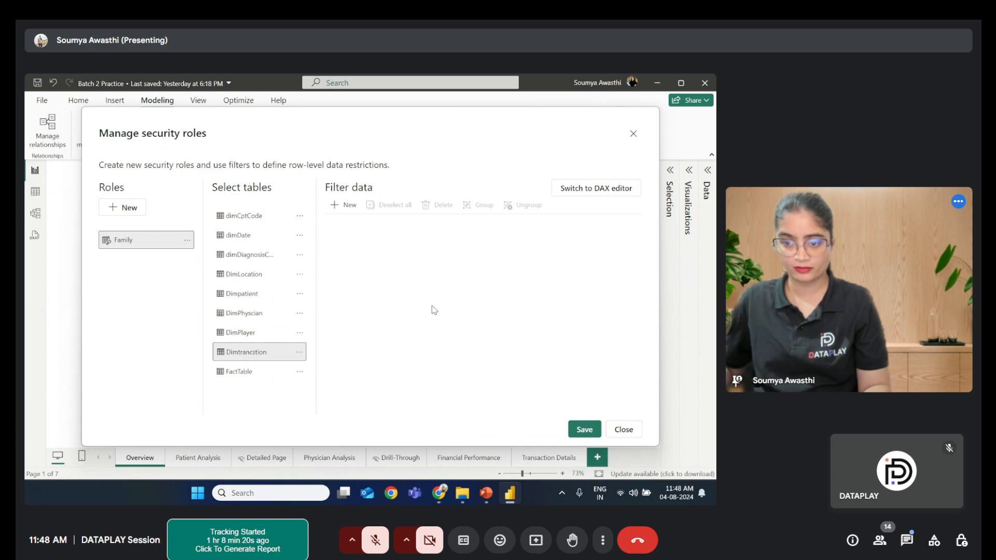
- Add a rule to the Family role filtering Dimtransction where TransactionType equals Payment
click(343, 205)
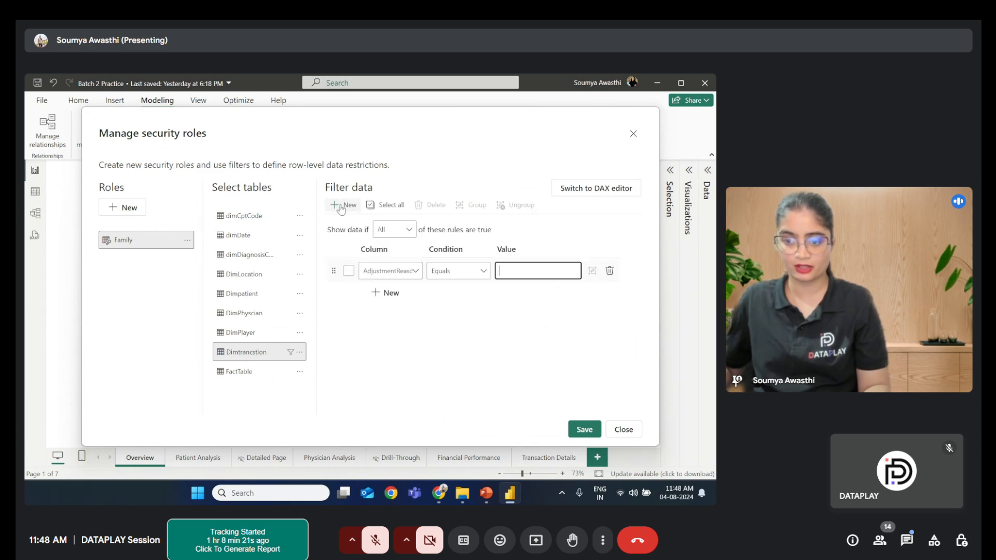
click(410, 276)
click(394, 341)
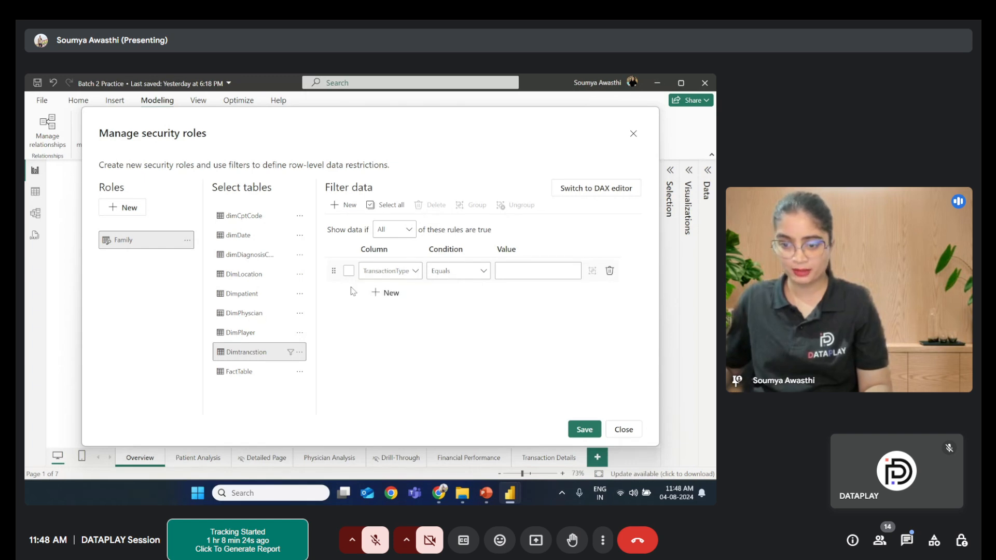
click(475, 274)
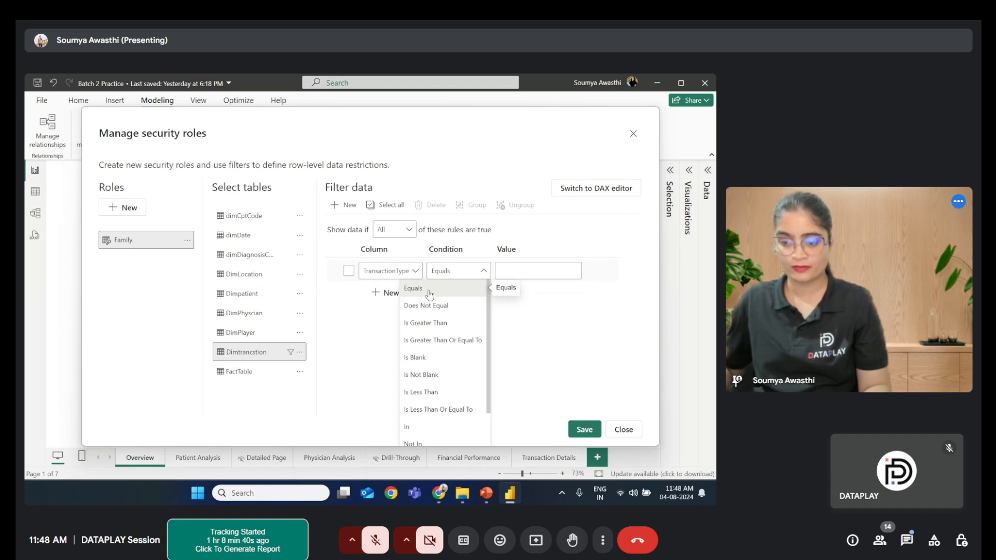
click(428, 322)
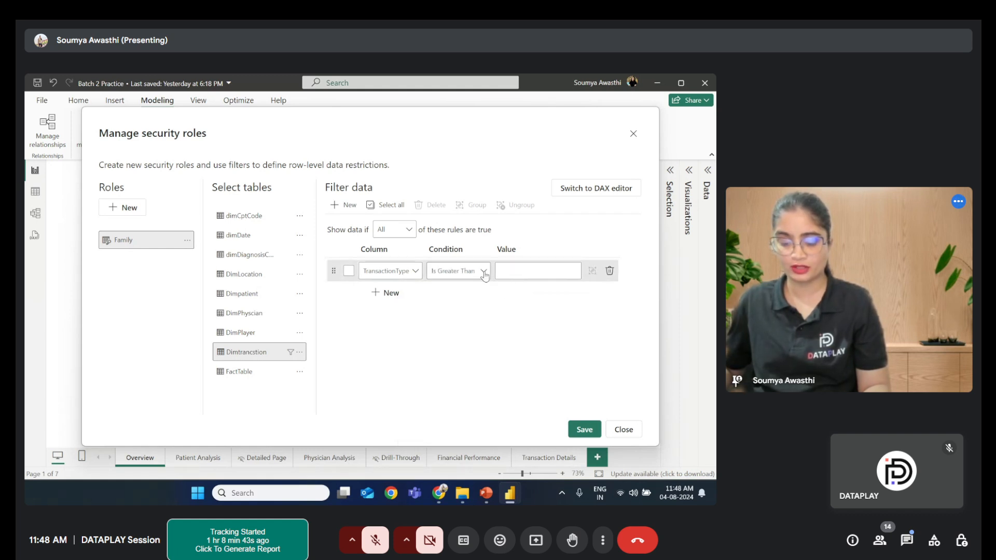
click(483, 271)
click(442, 289)
click(507, 270)
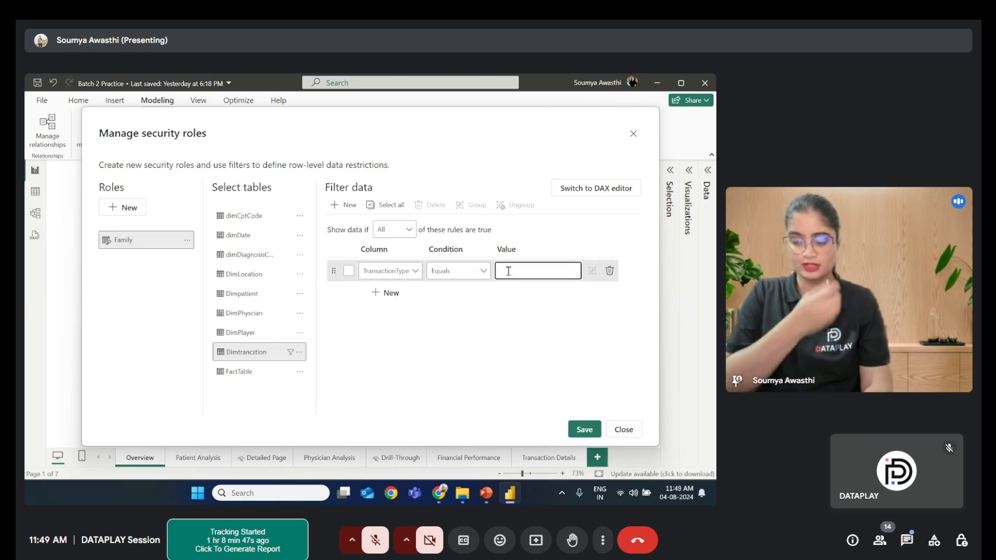
text(Pa)
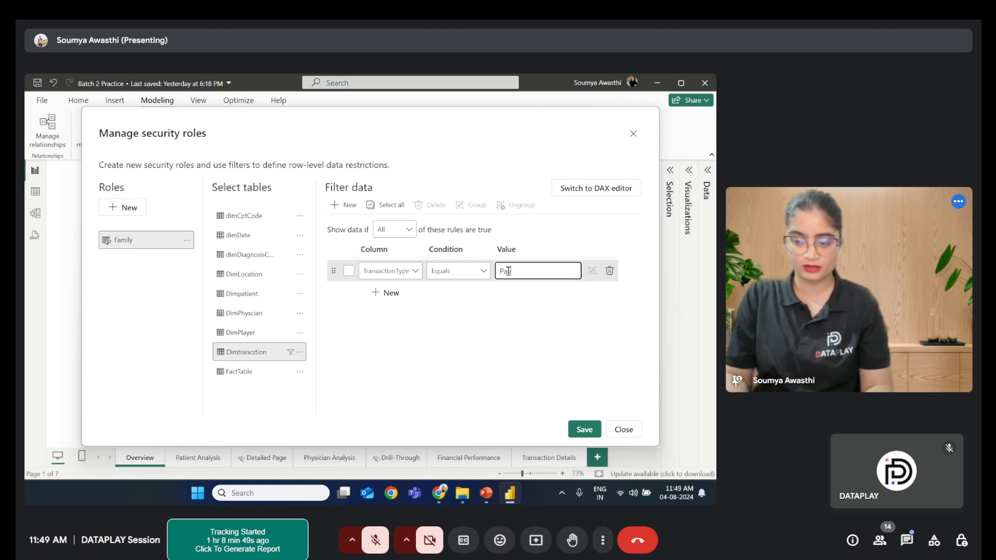
text(yment)
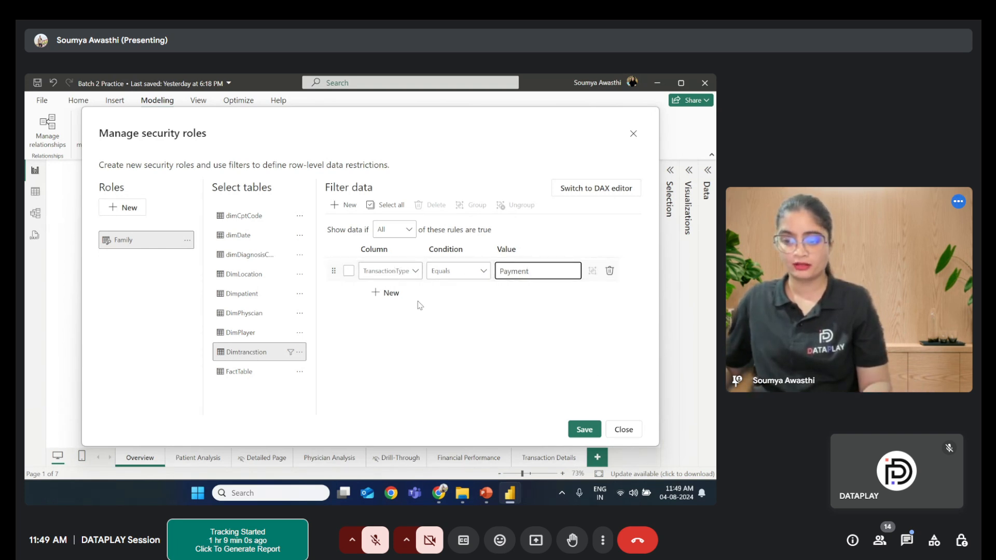
- Save the Family role and close the security roles dialog
click(391, 295)
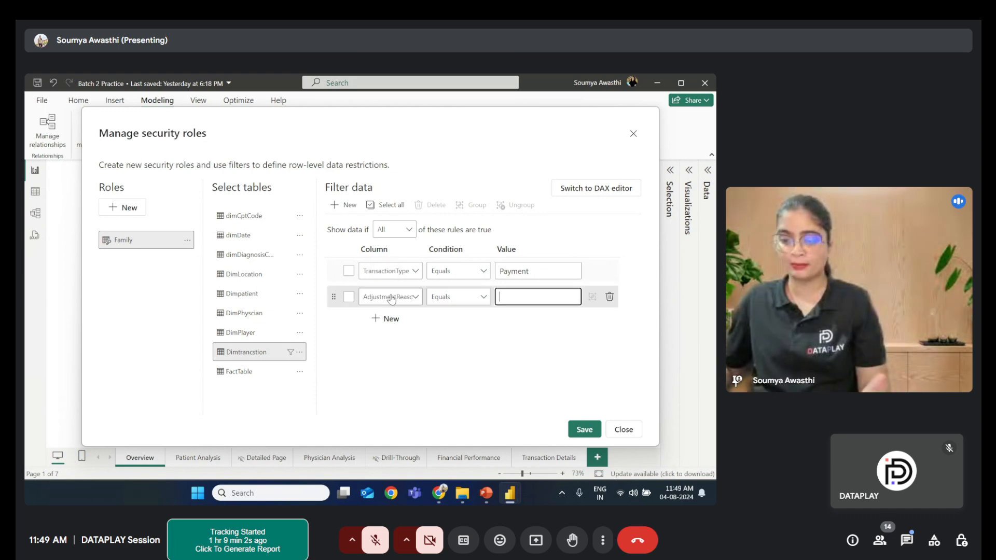
click(608, 297)
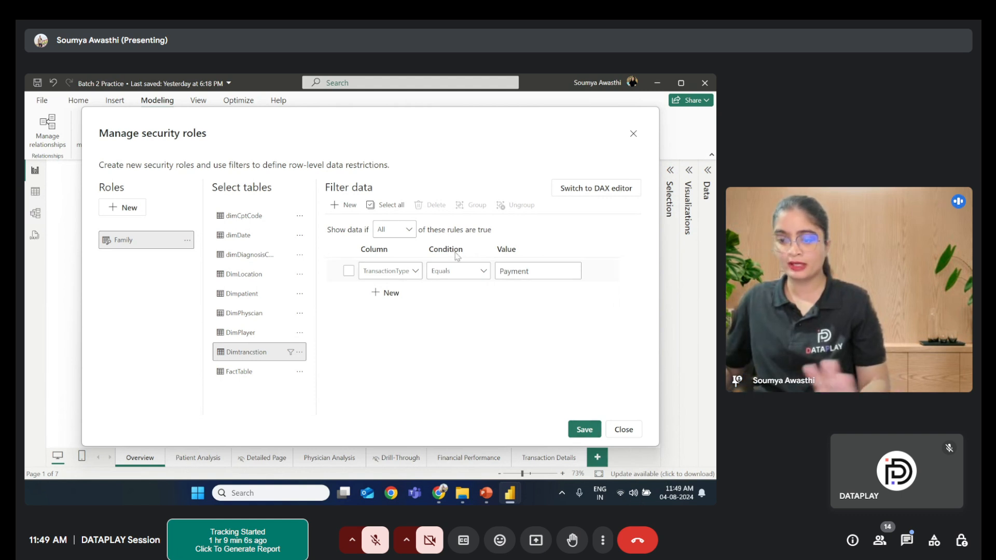
click(585, 431)
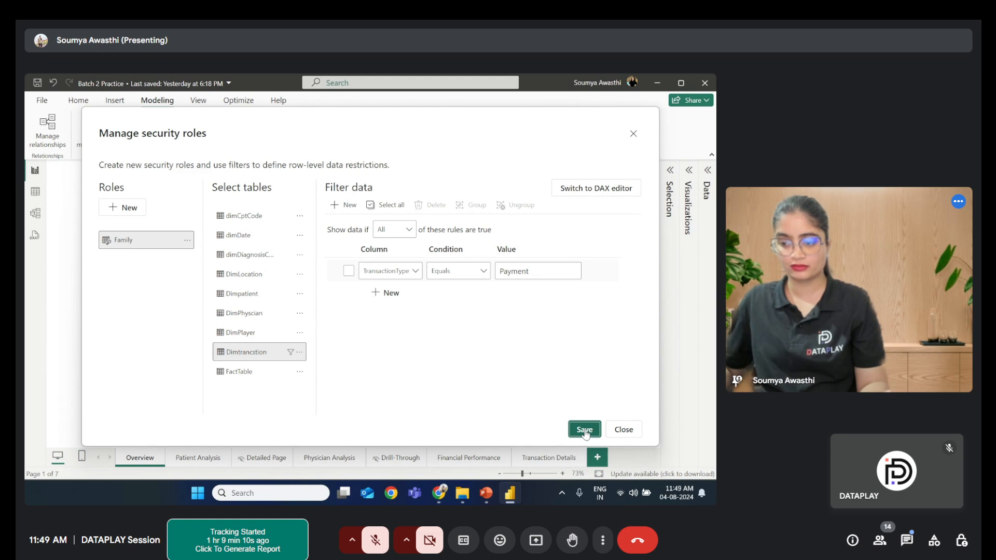
click(634, 136)
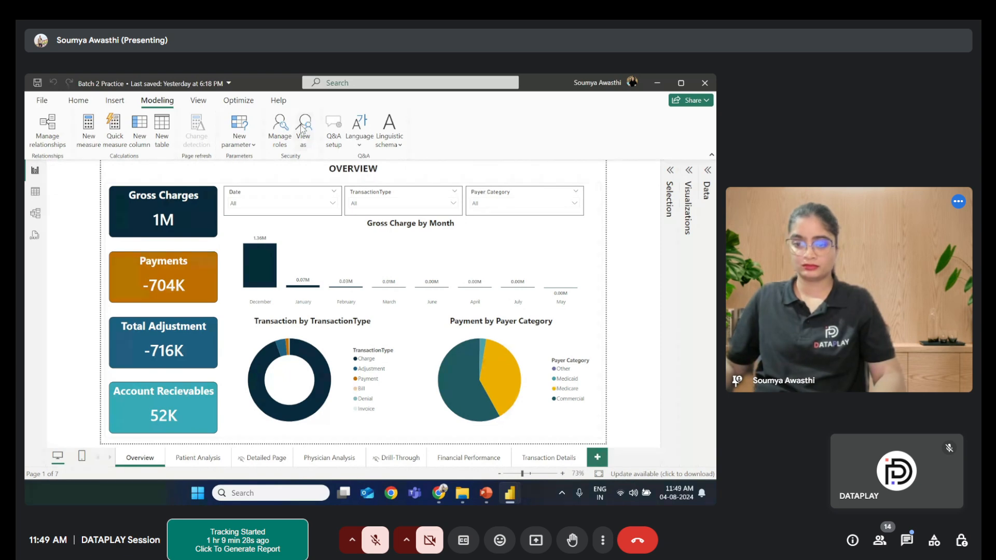
- View the report as the Family role
click(303, 129)
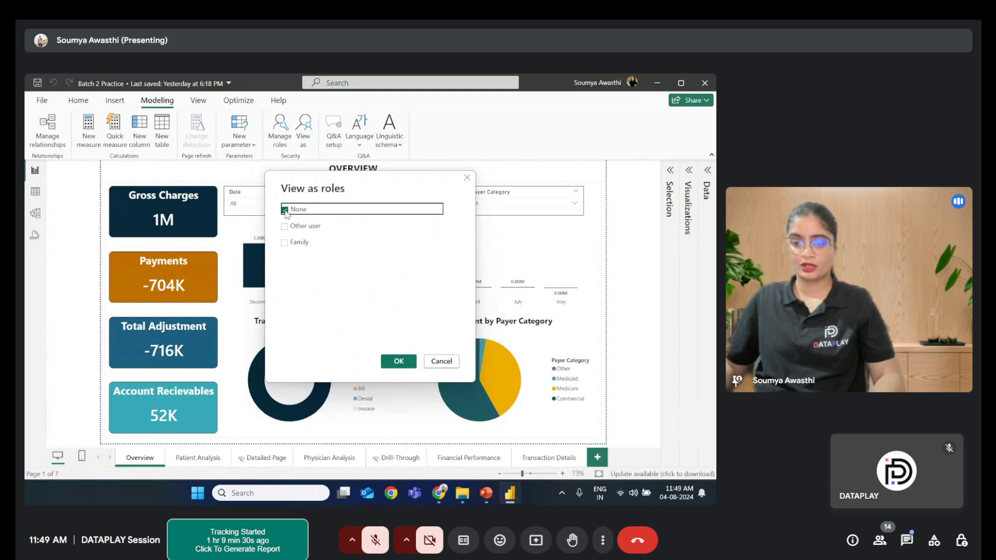
click(285, 243)
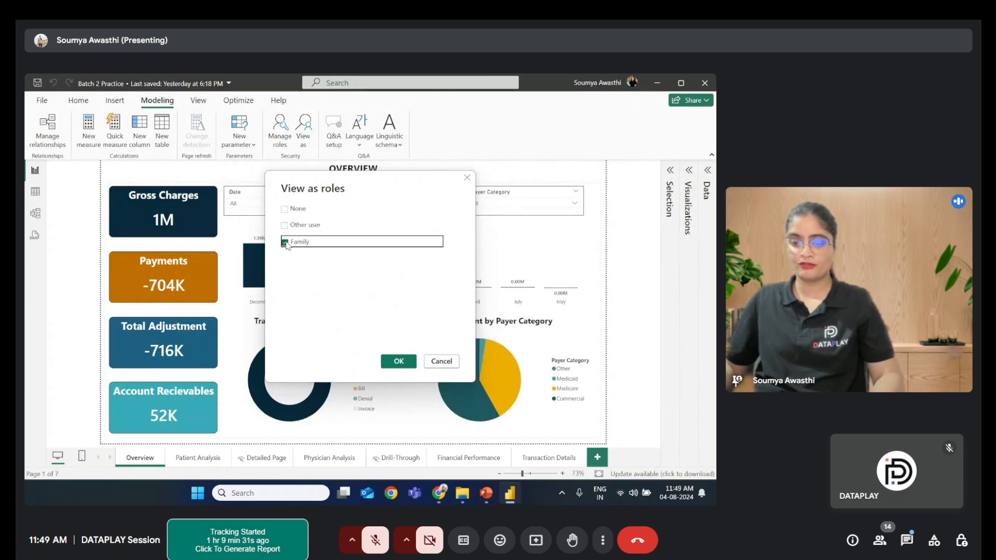
click(399, 361)
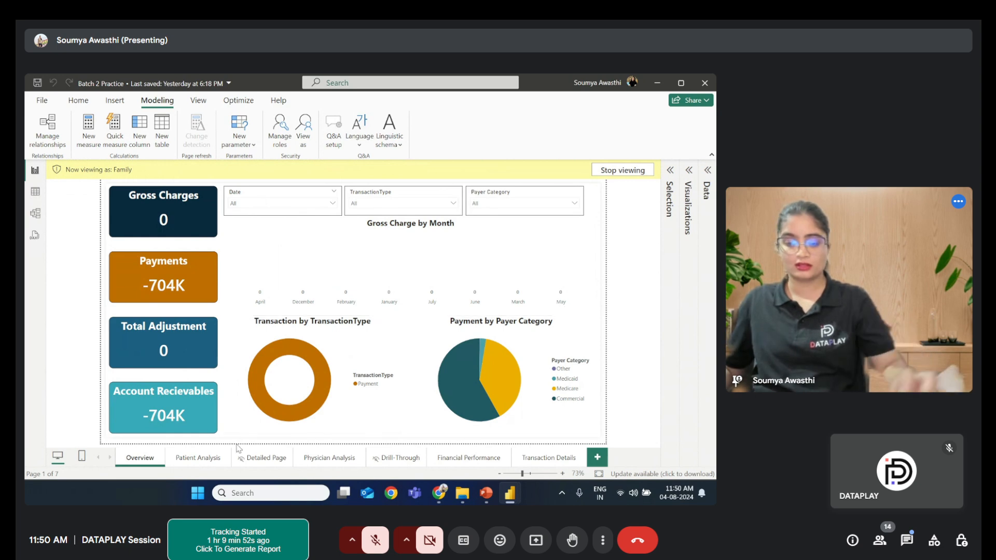
- Browse the report pages to check how the Family role filters each page's visuals
click(201, 458)
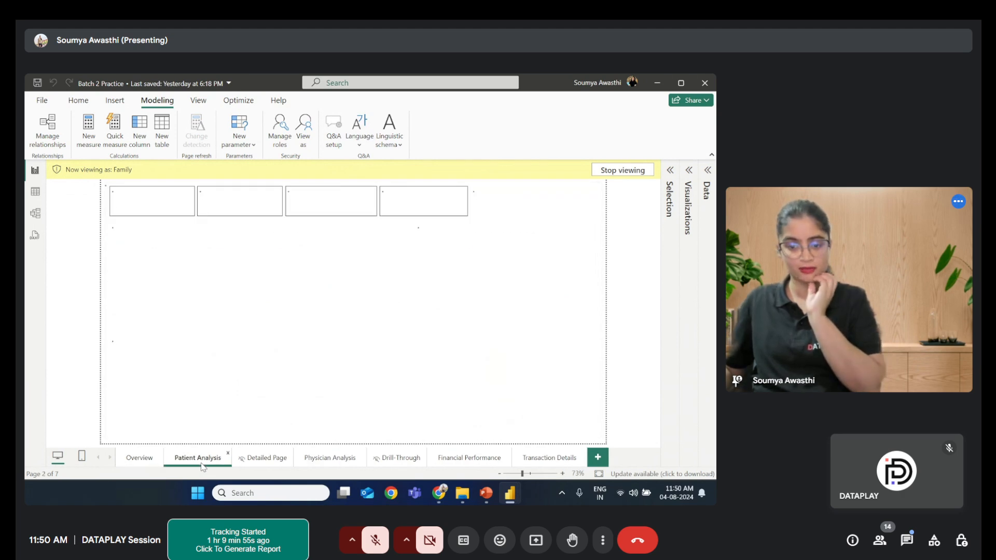
click(256, 463)
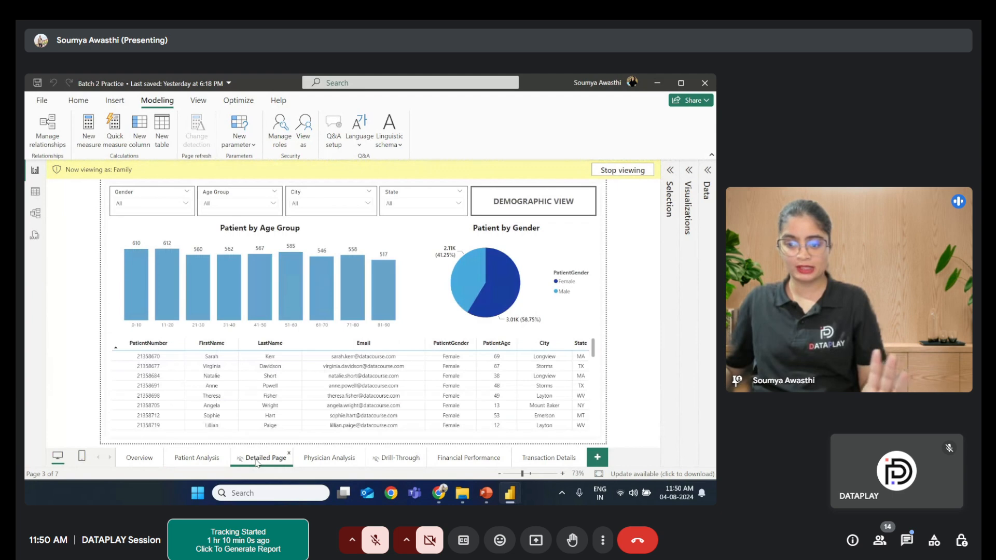
click(325, 460)
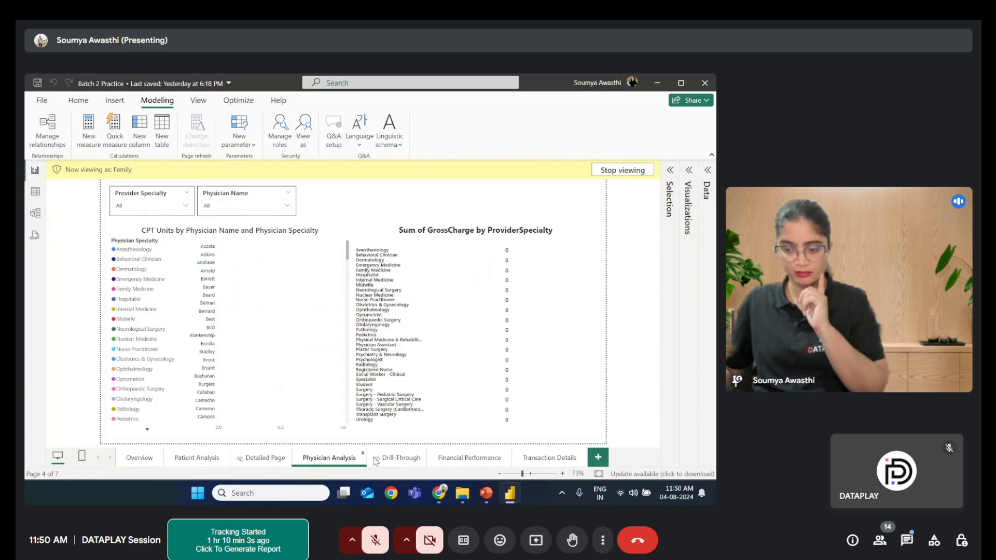
click(552, 461)
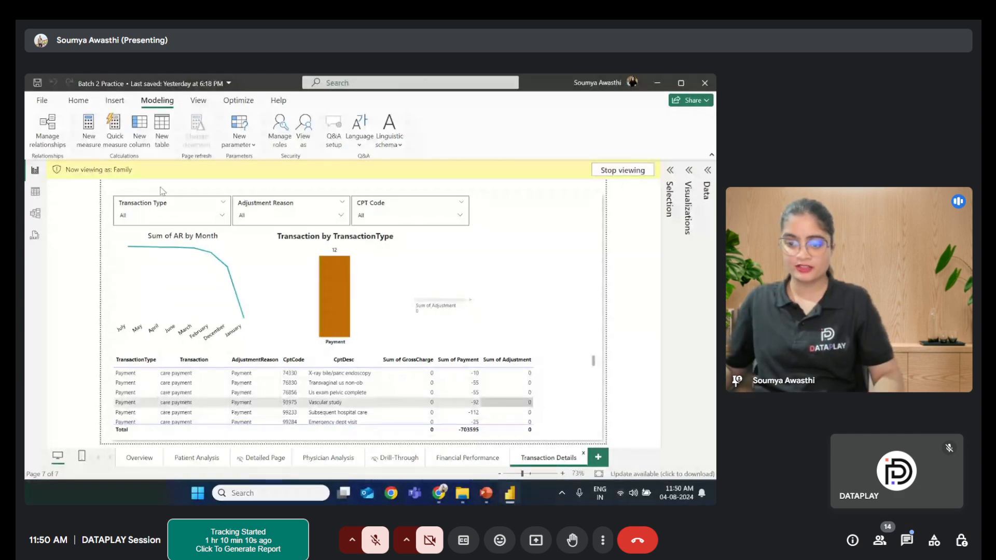
click(468, 459)
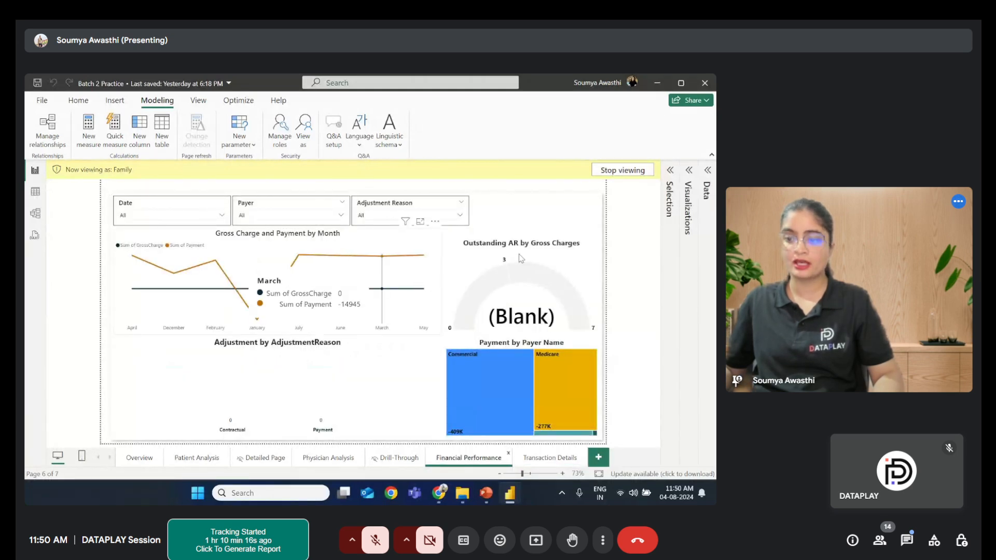
- Stop viewing the report as the Family role
click(644, 175)
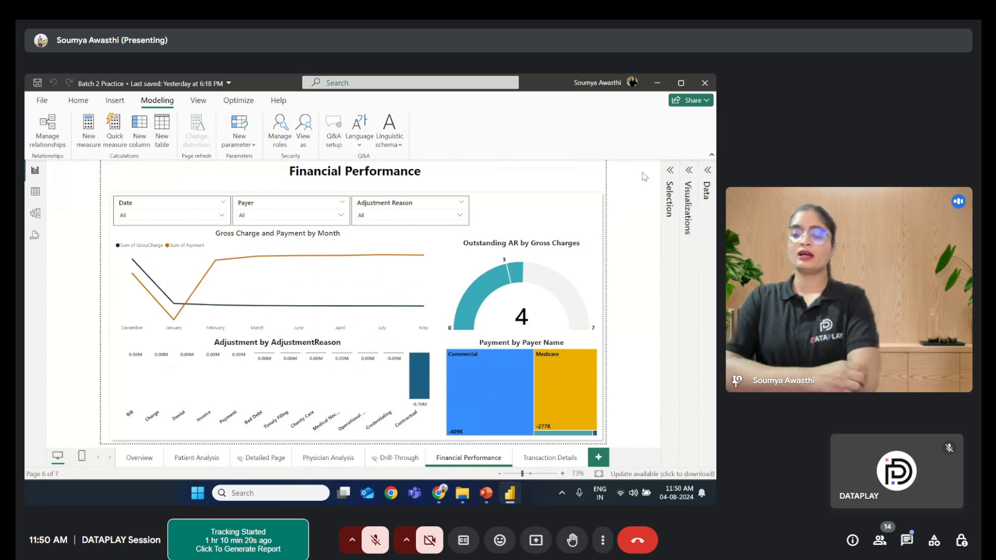
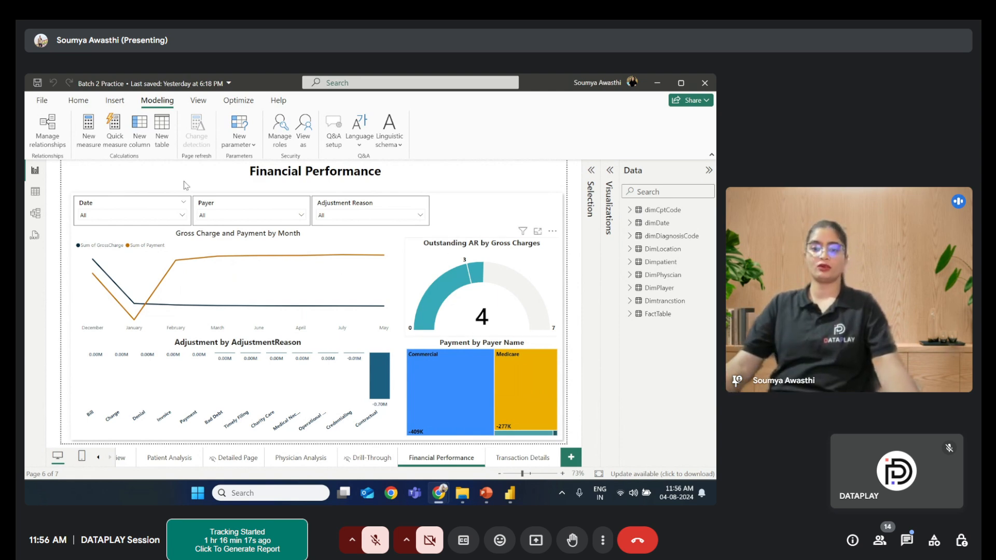
- Tidy the report canvas by collapsing the Data pane, collapsing the Filters pane and closing the Selection pane
click(81, 103)
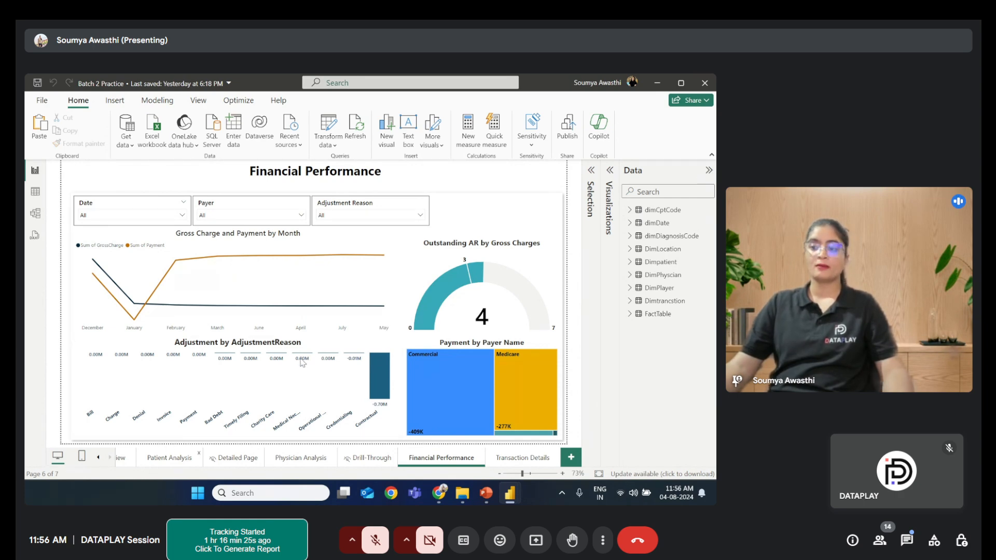
click(709, 170)
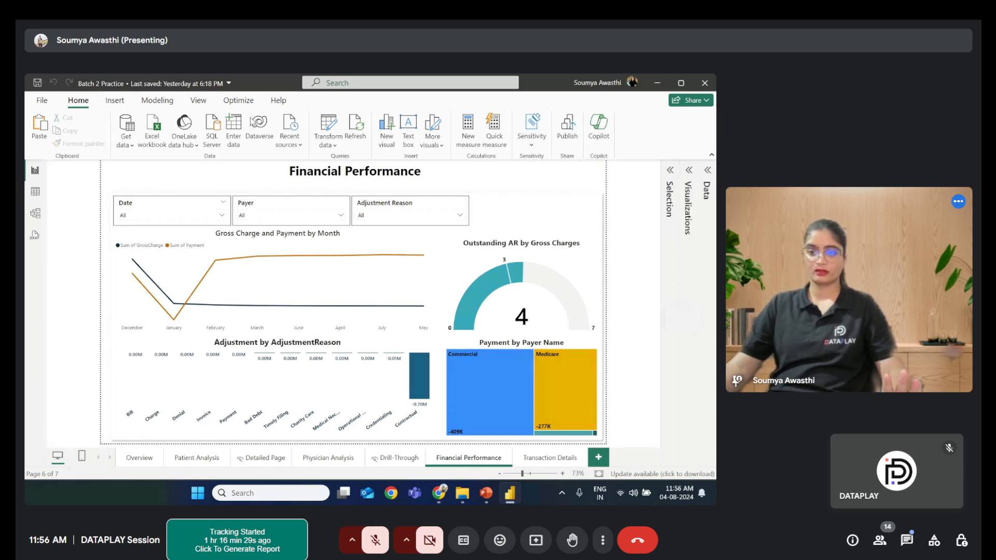
click(111, 100)
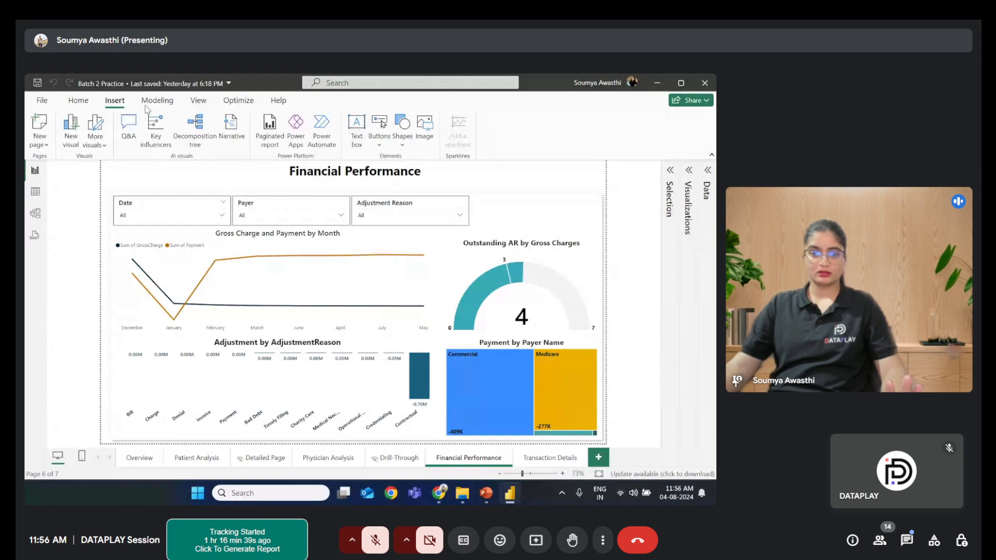
click(196, 101)
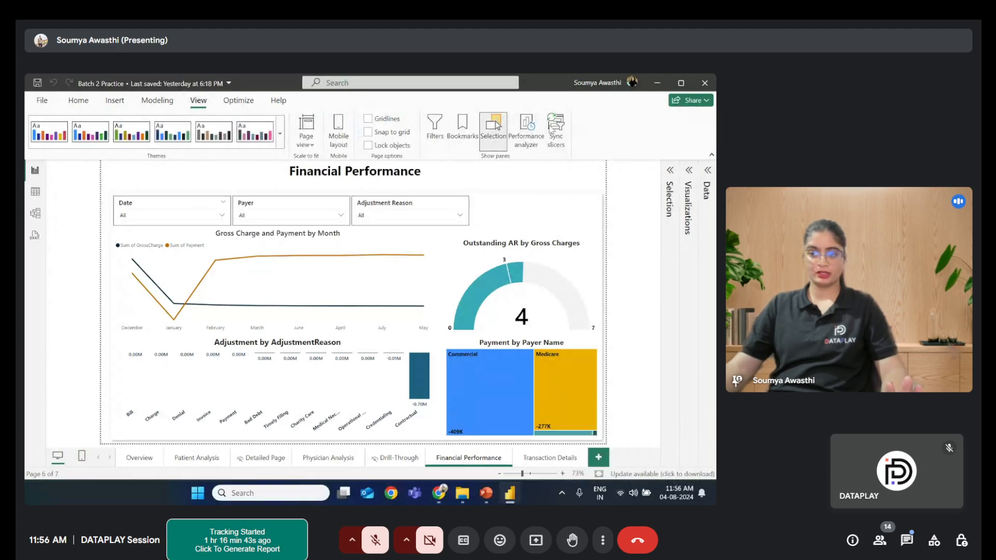
click(435, 130)
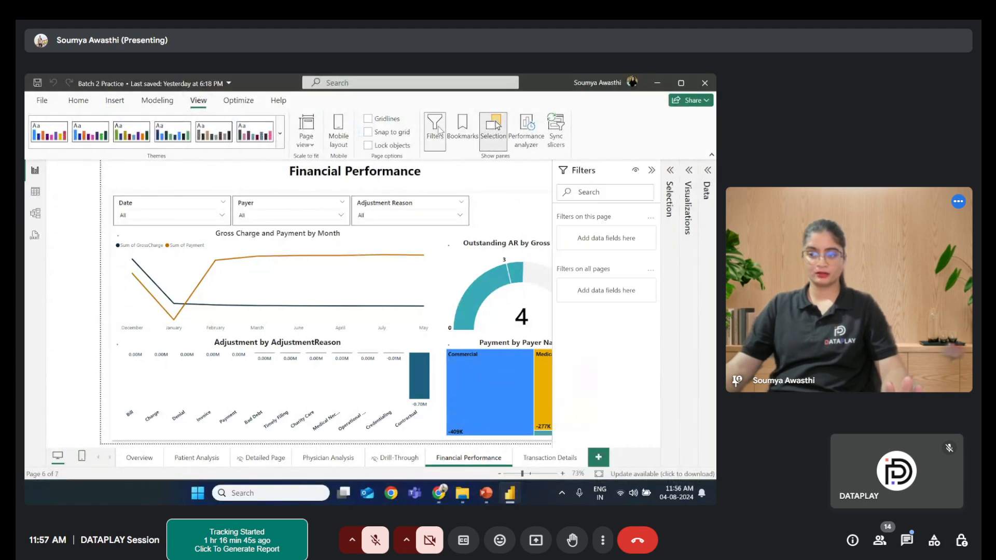
click(651, 171)
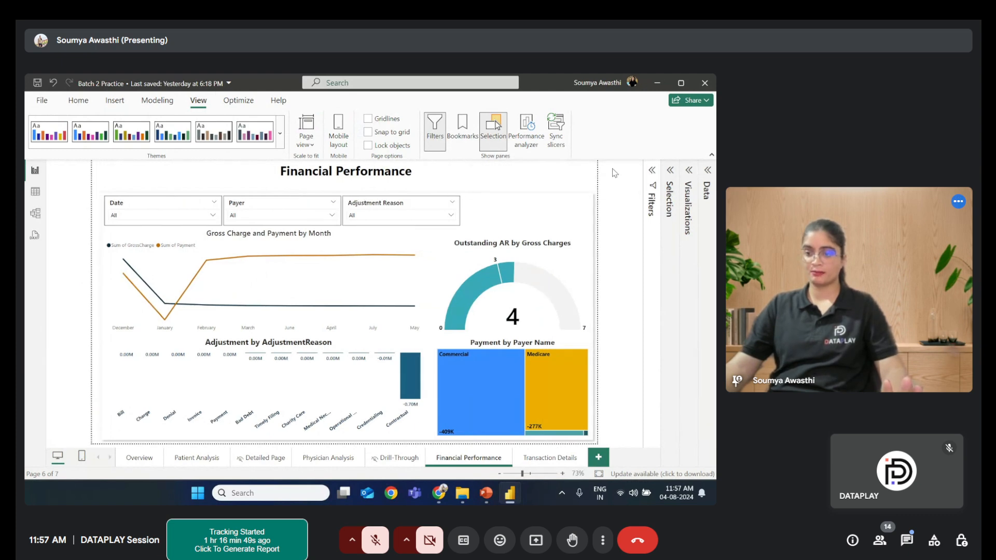
click(493, 129)
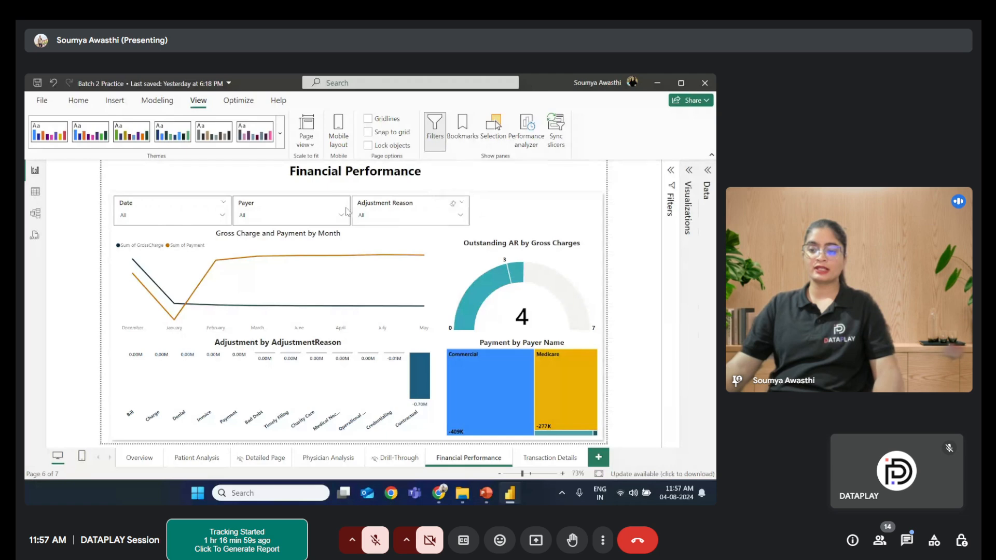
- Open the Overview report page
click(220, 203)
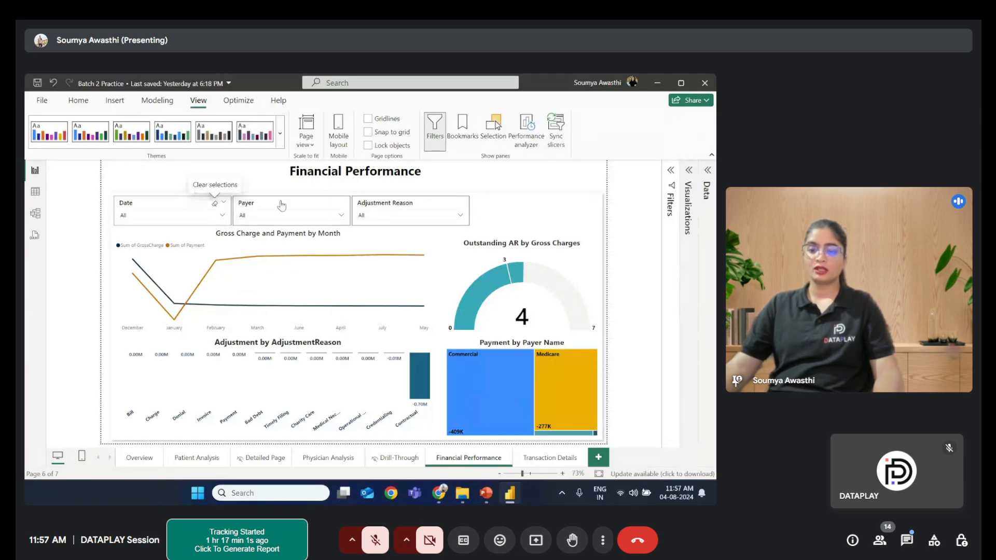
click(338, 207)
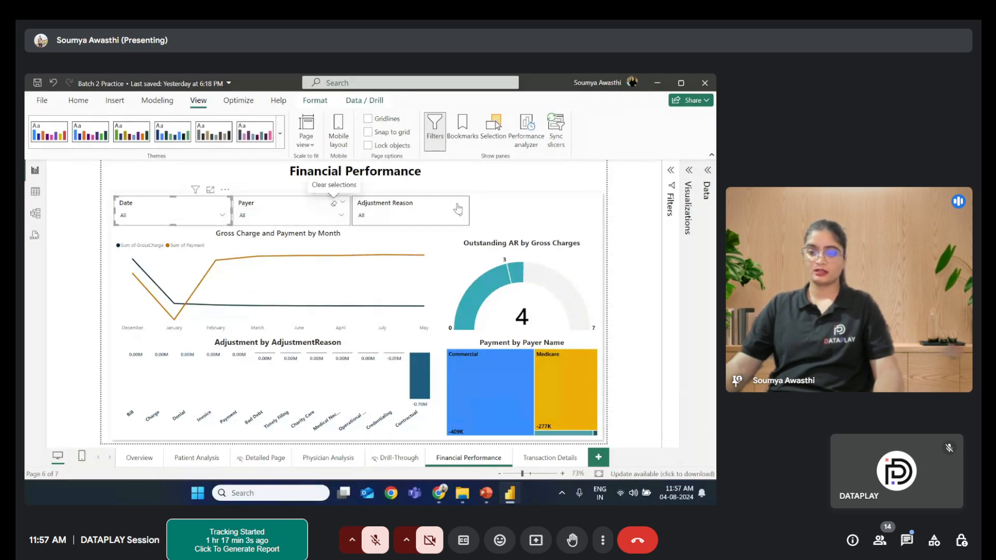
click(516, 215)
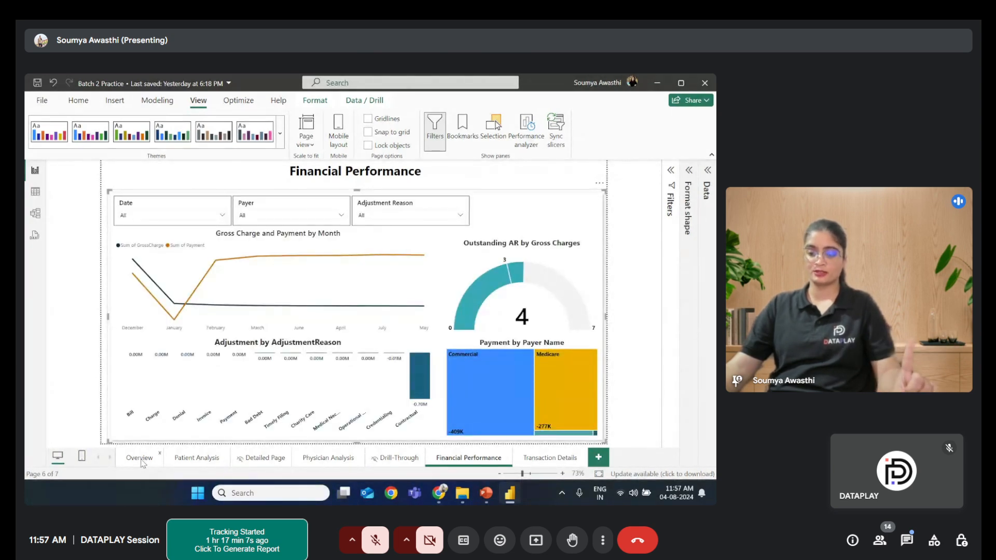
click(141, 461)
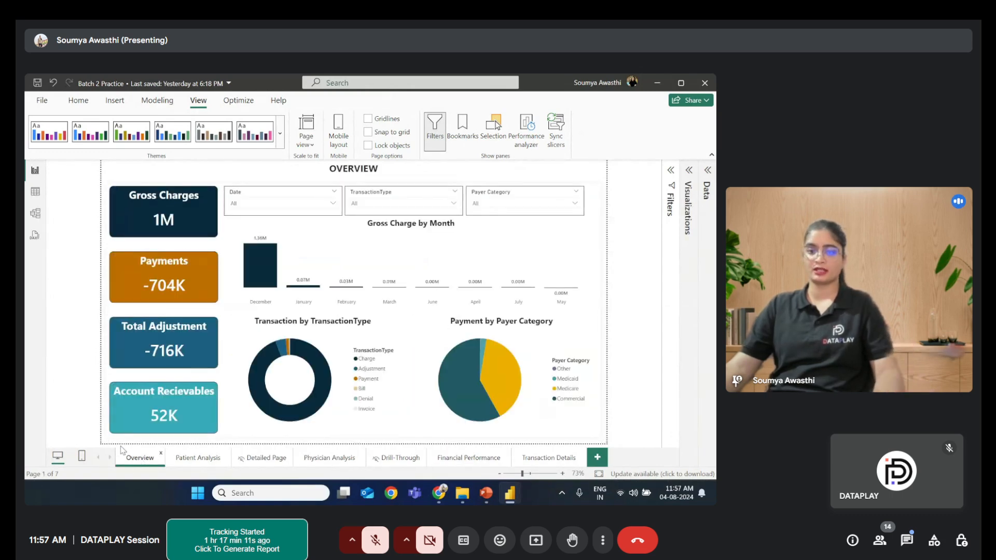
- Check which account is signed in to Power BI Desktop
click(76, 102)
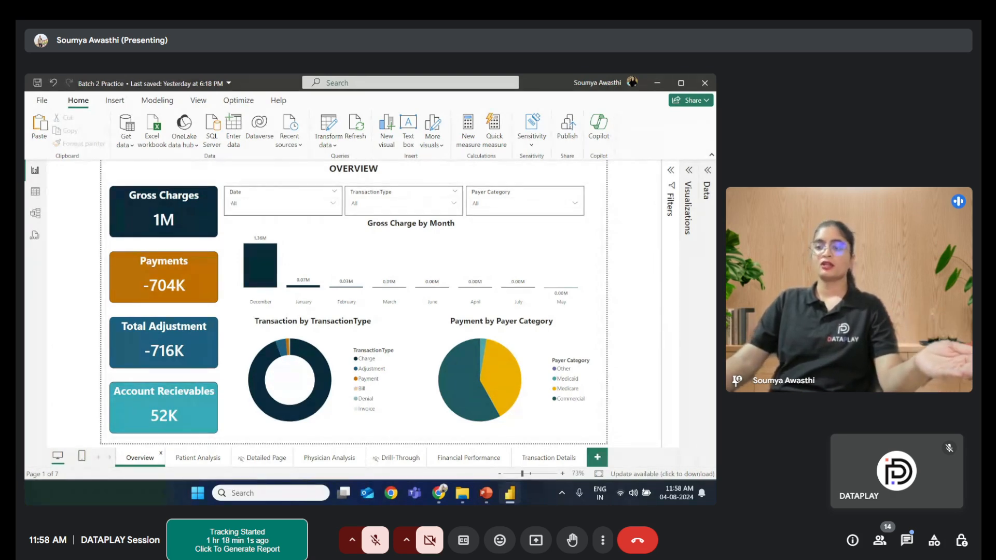
click(630, 82)
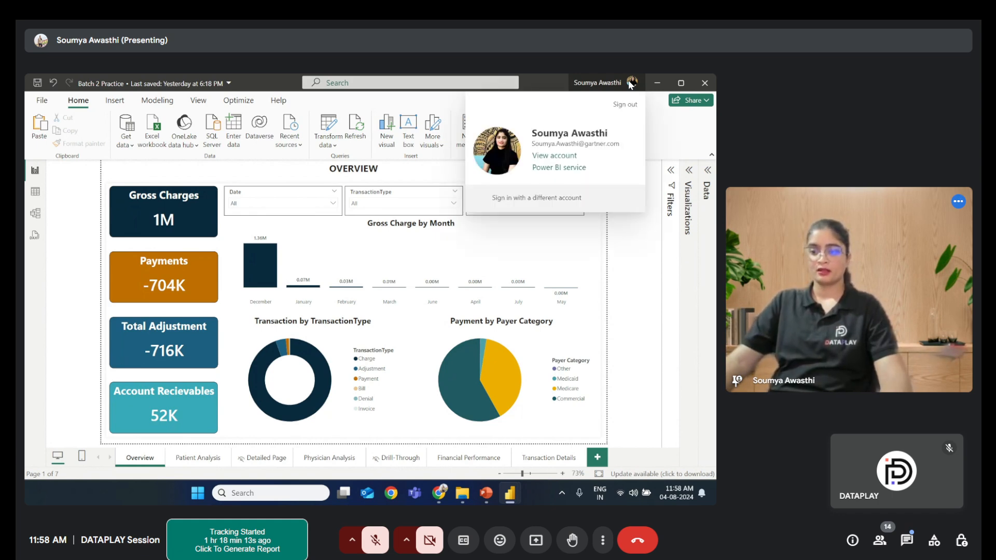
click(637, 234)
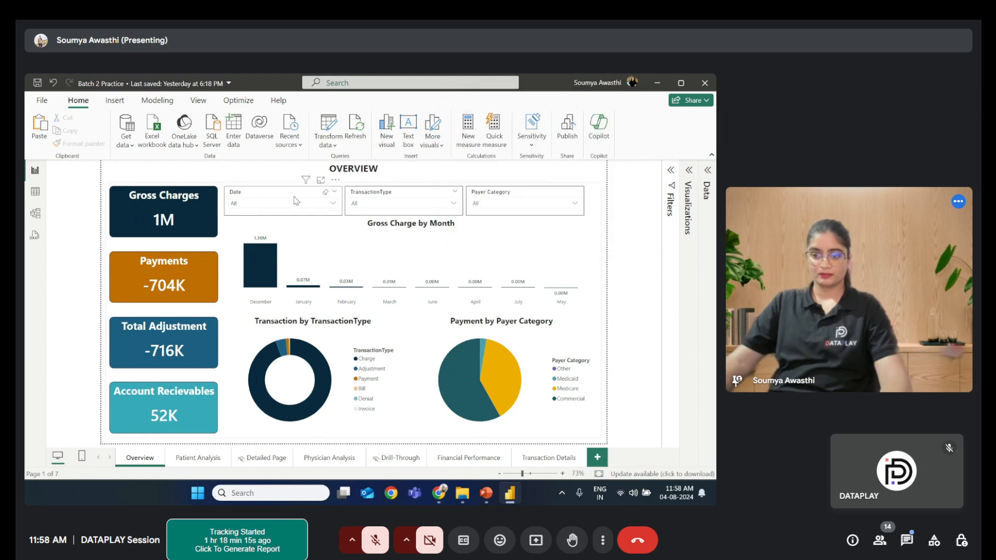
- Start publishing the report and save the pending changes when prompted
click(566, 129)
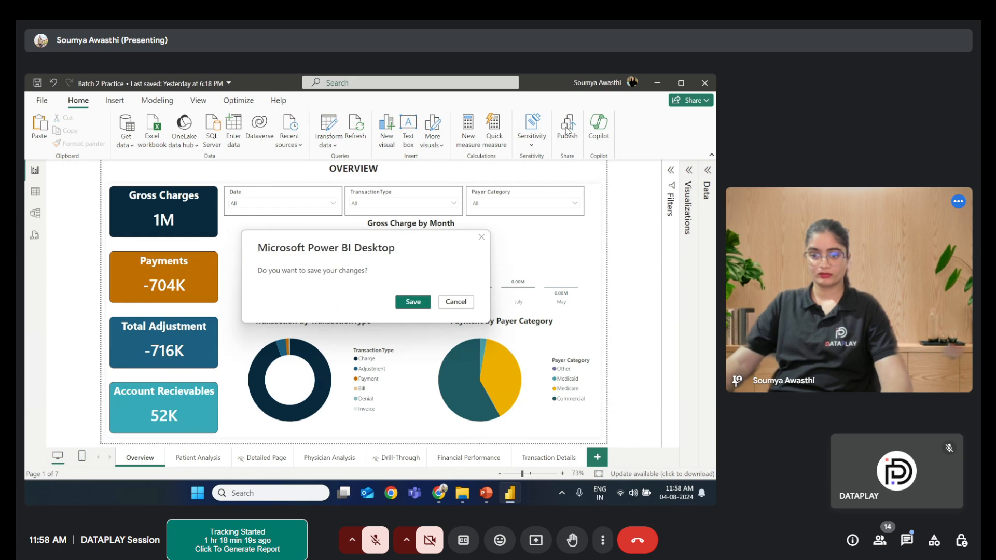
click(413, 302)
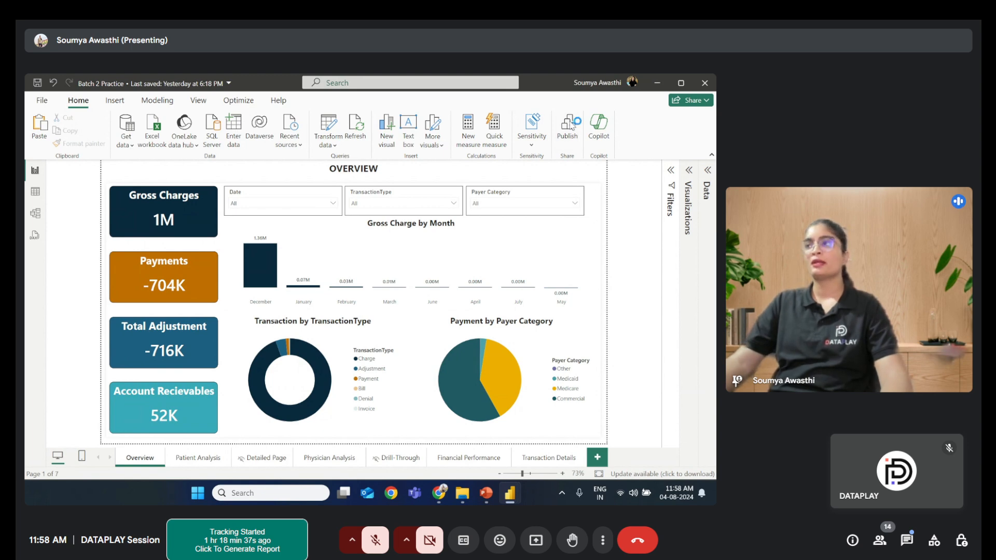
click(572, 126)
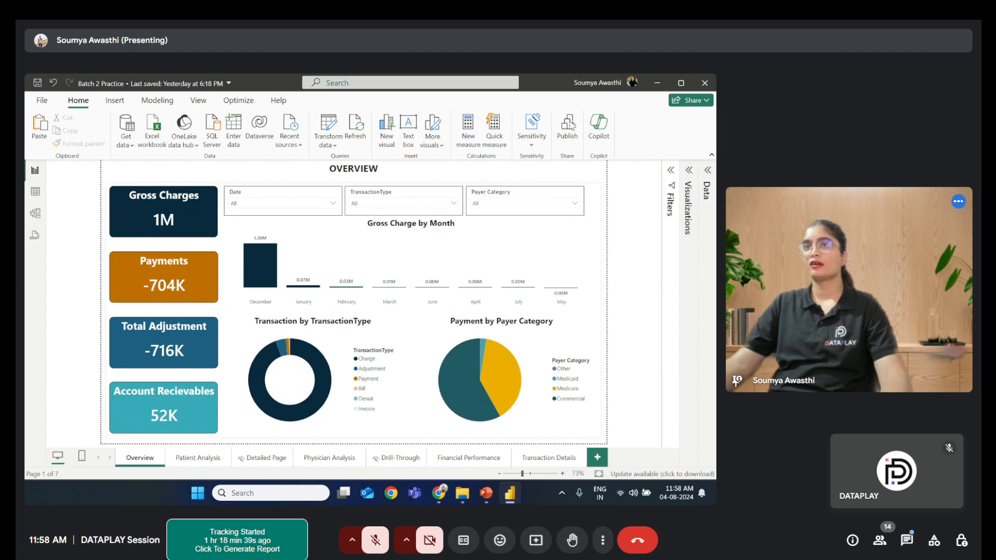
key(ctrl+d)
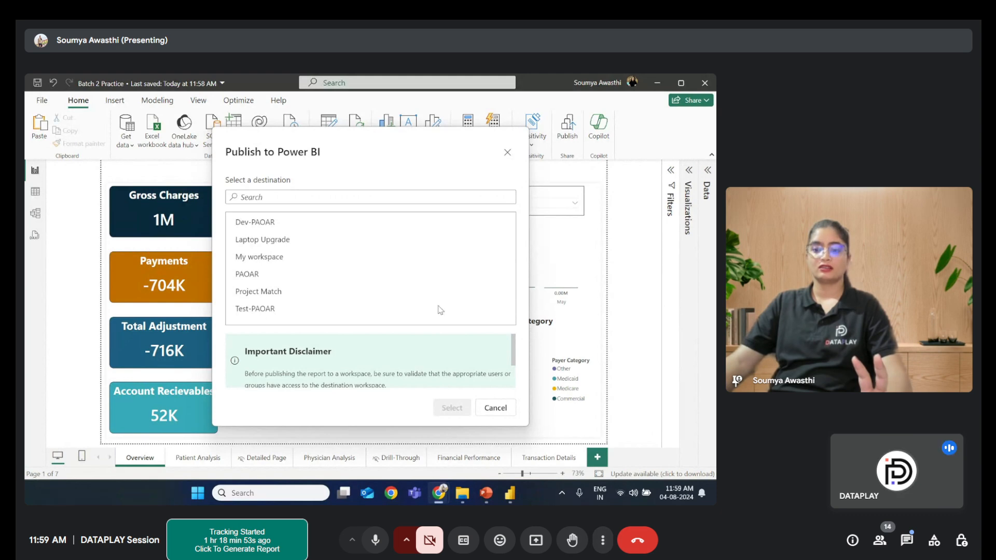
click(496, 408)
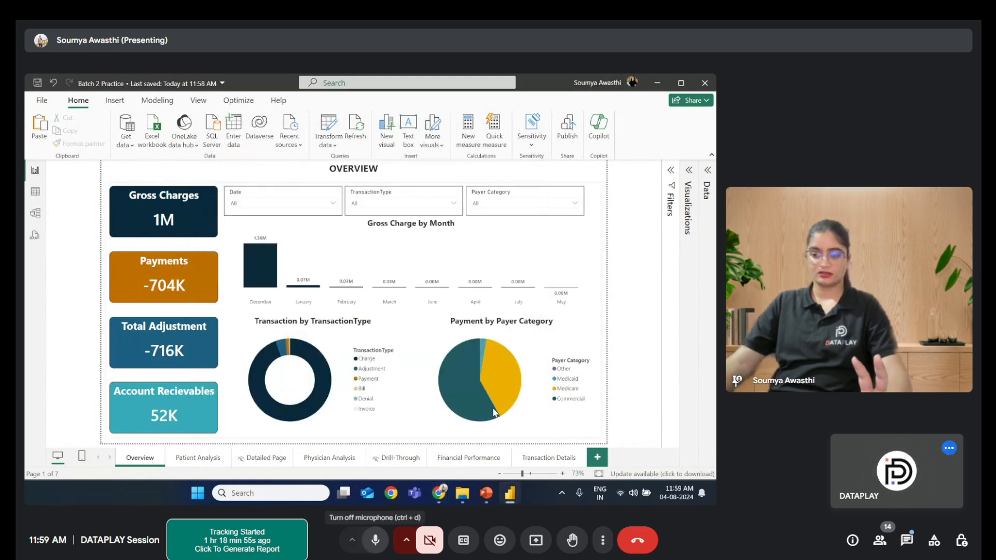
click(375, 540)
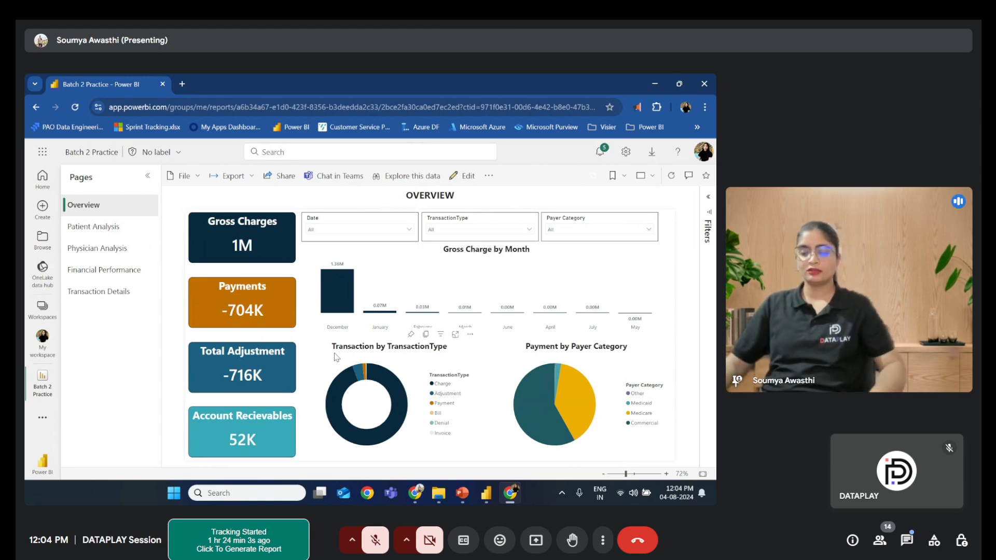
- Examine the published report's File, Export, Share and Edit options in the Power BI service
click(200, 178)
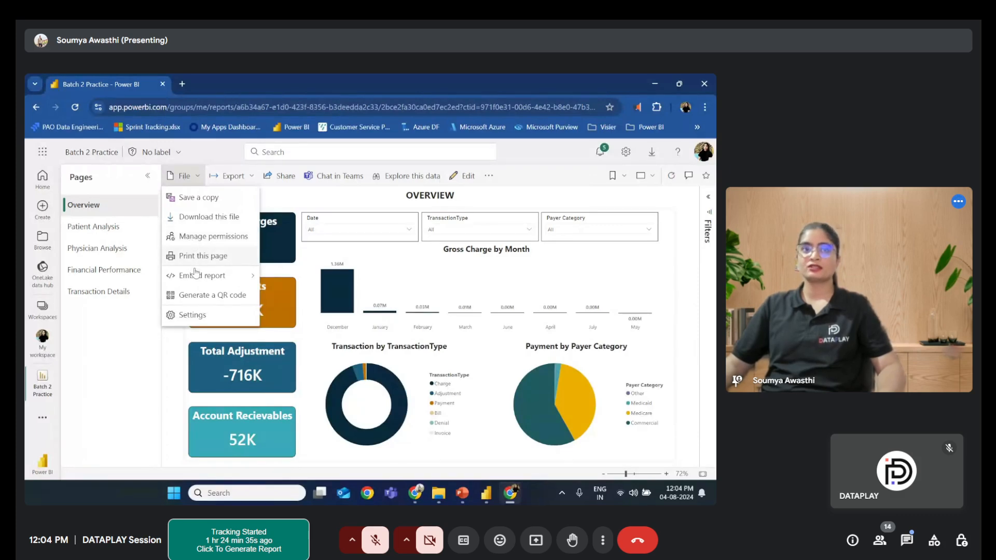
mouse_move(194, 281)
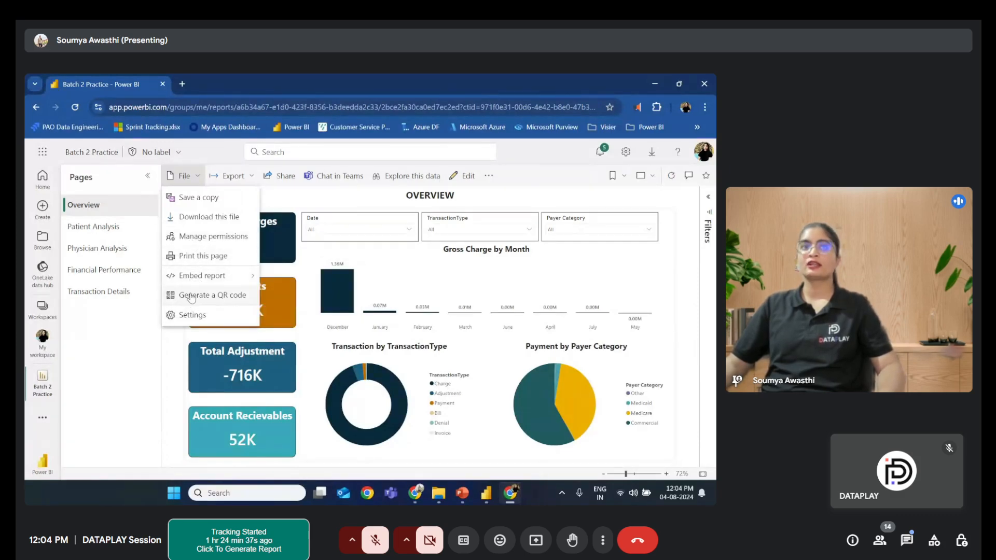
click(281, 202)
click(233, 175)
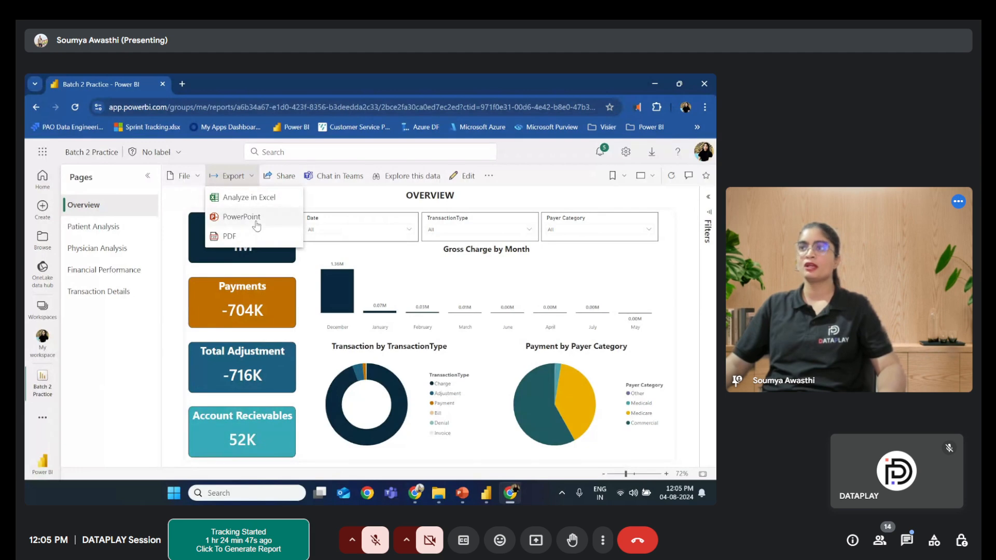
click(323, 201)
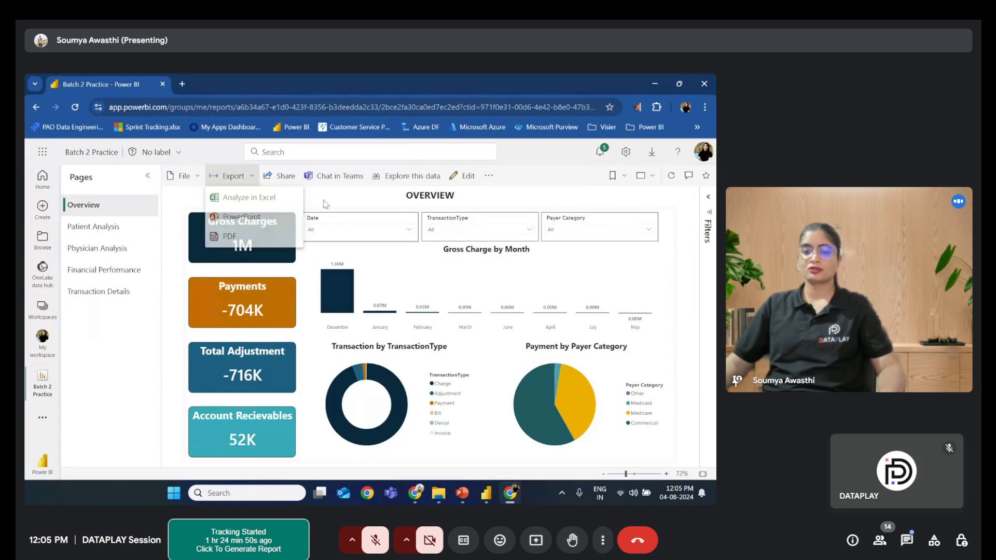
click(271, 179)
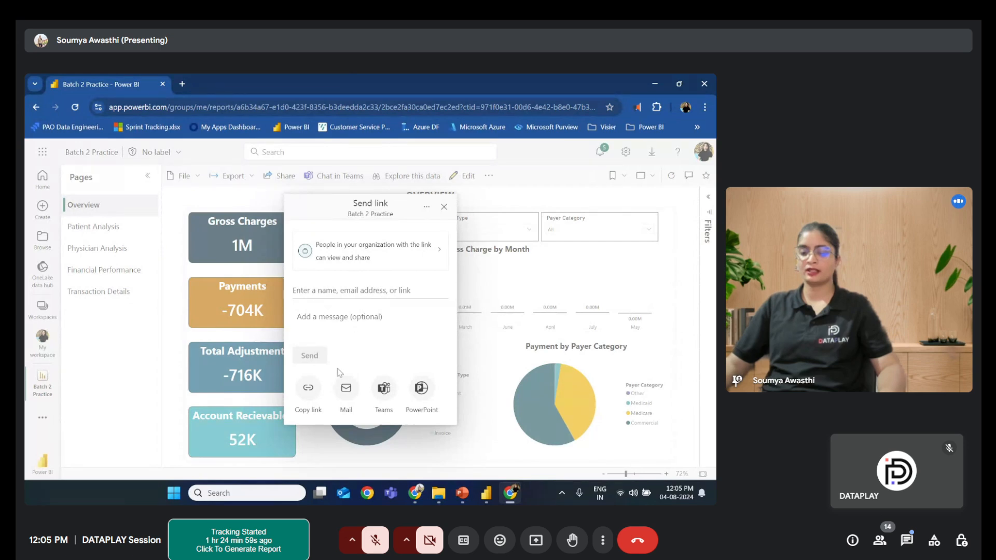
click(442, 207)
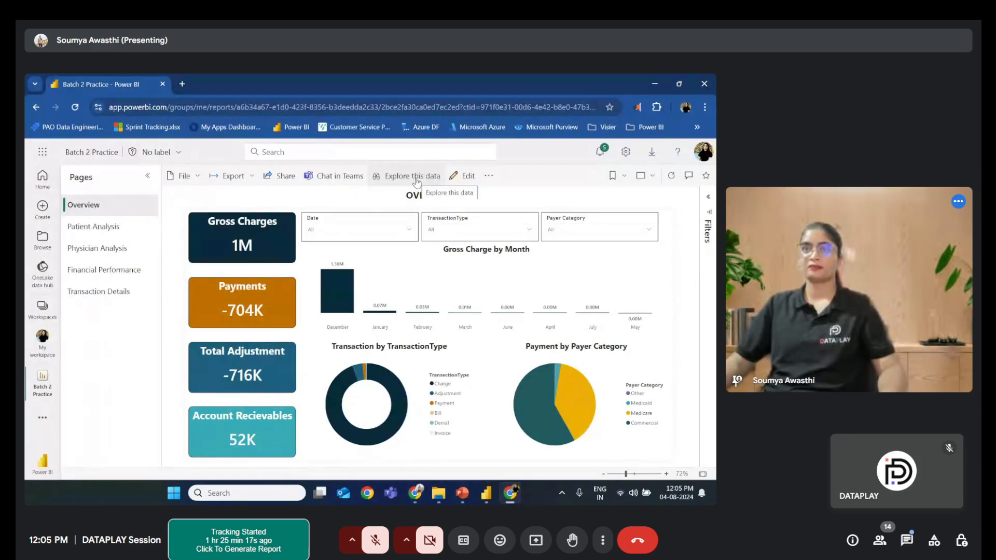
click(465, 177)
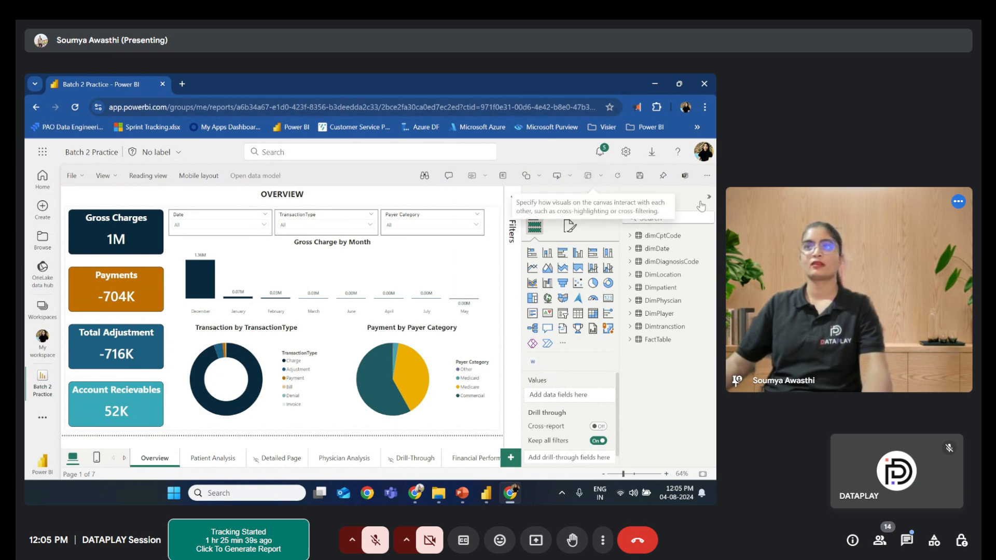
click(159, 178)
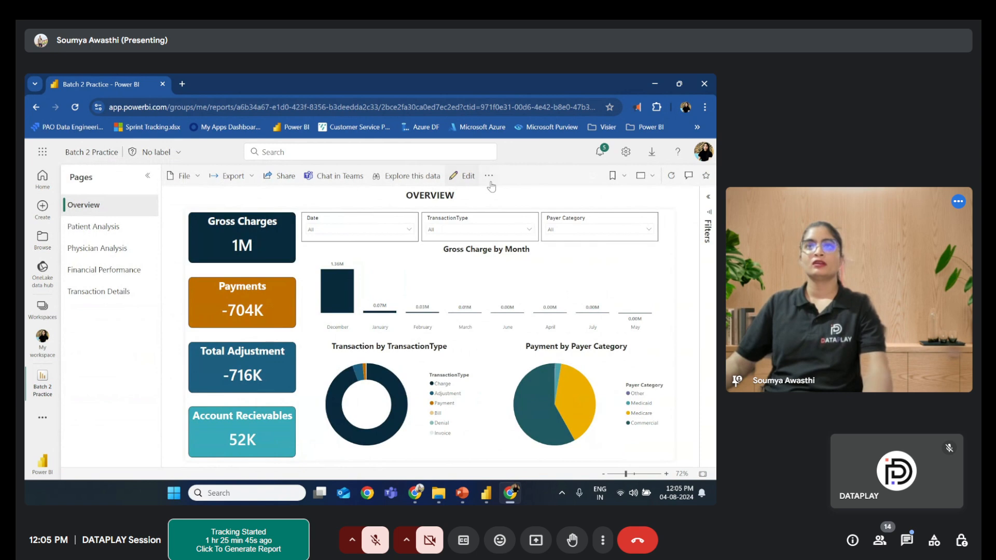
- Open the report's semantic model details page and browse its tables and related items
click(489, 176)
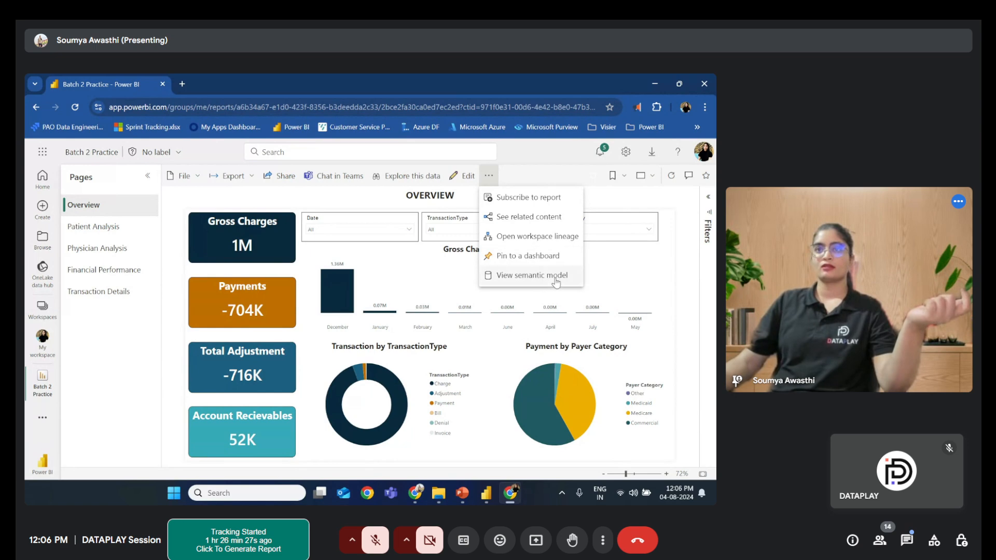
click(554, 283)
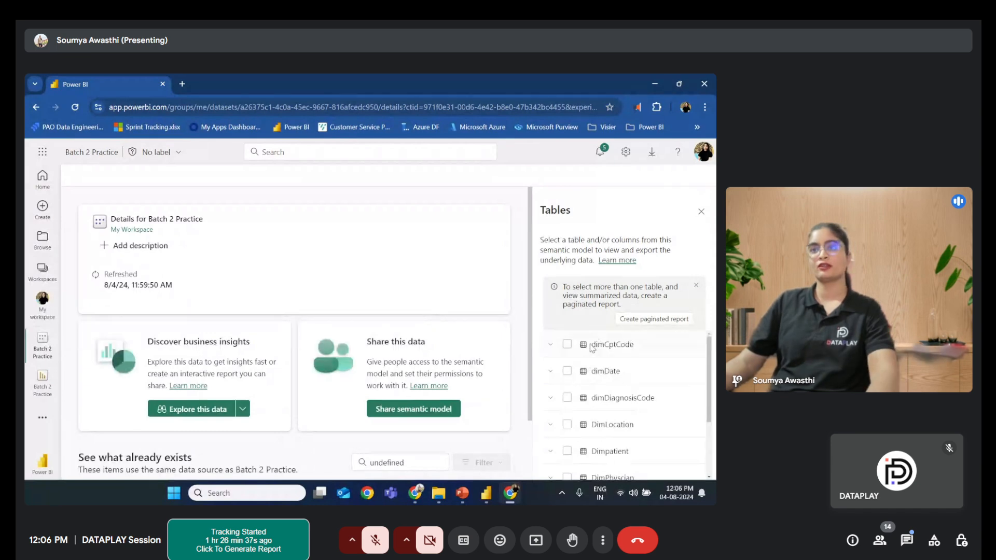
scroll(592, 354, down, 2)
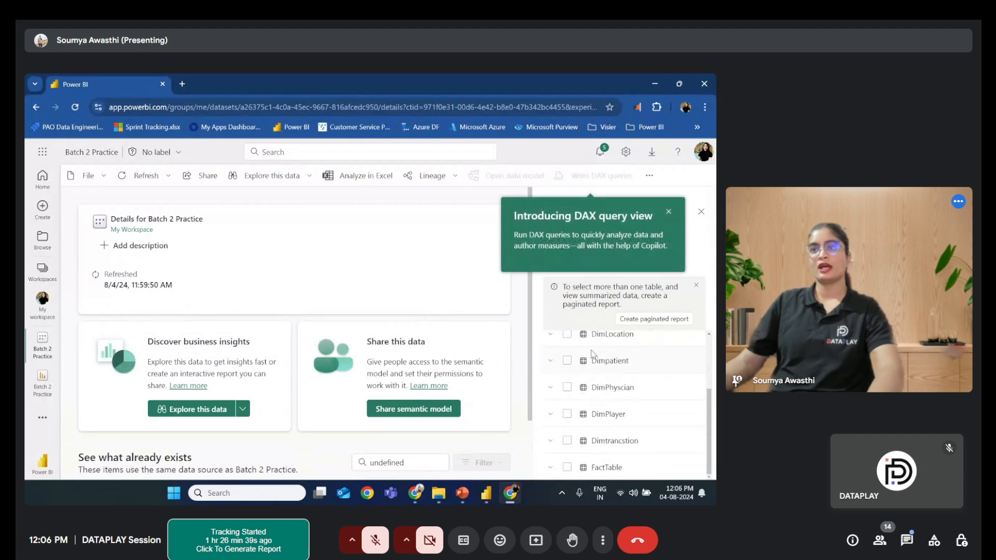
click(668, 212)
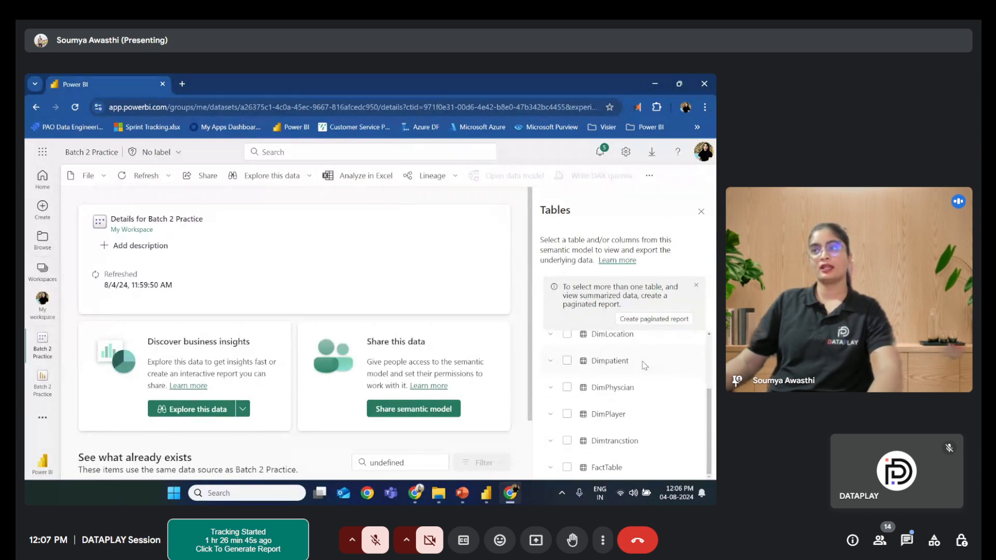
scroll(645, 366, up, 2)
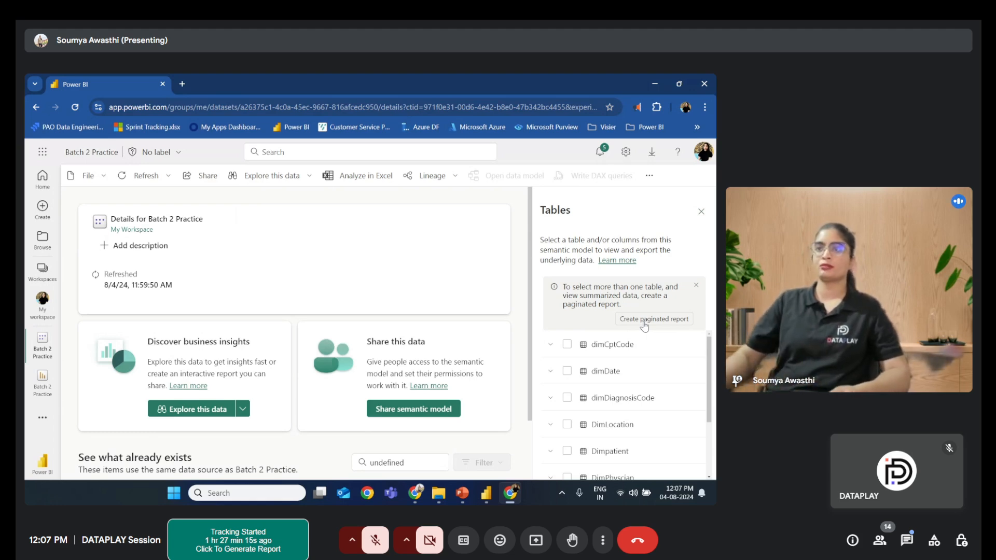
scroll(287, 342, down, 1)
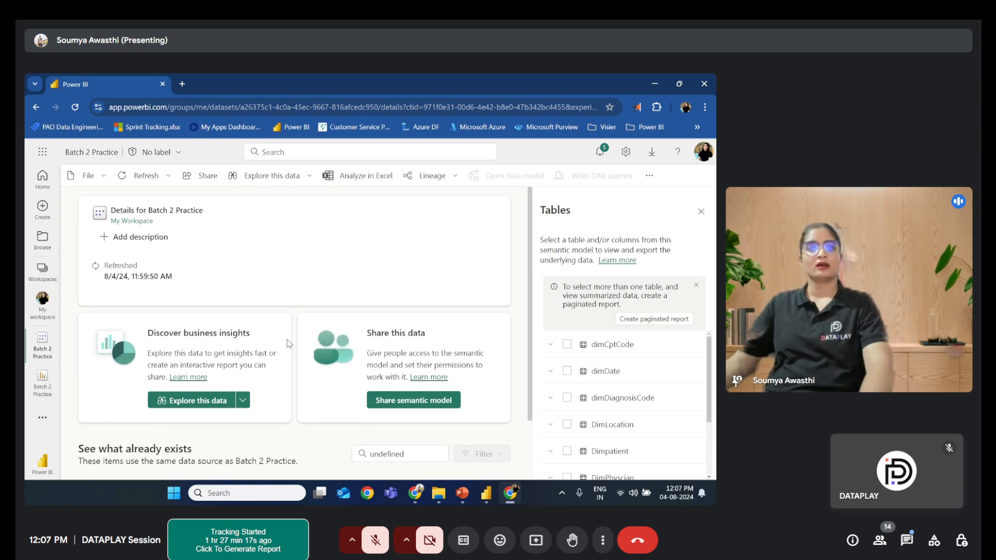
scroll(288, 343, down, 1)
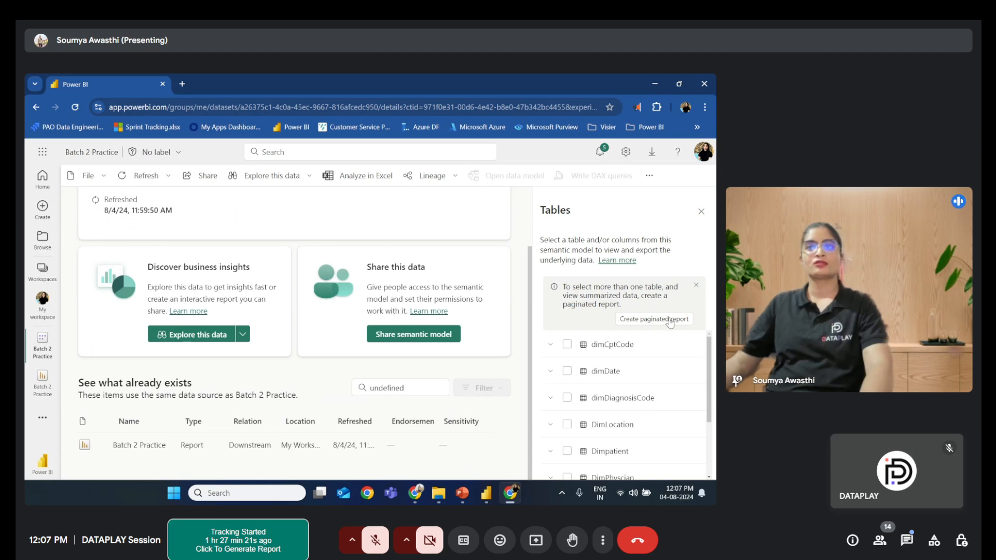
- Preview the DimPlayer table of the semantic model, then close the tables pane and go back to the model details
scroll(621, 377, down, 2)
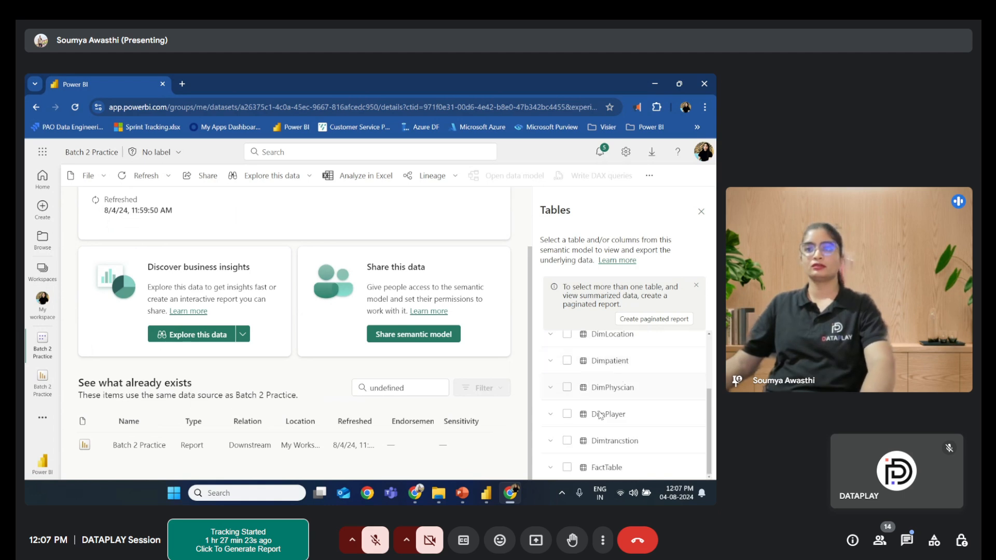
click(566, 415)
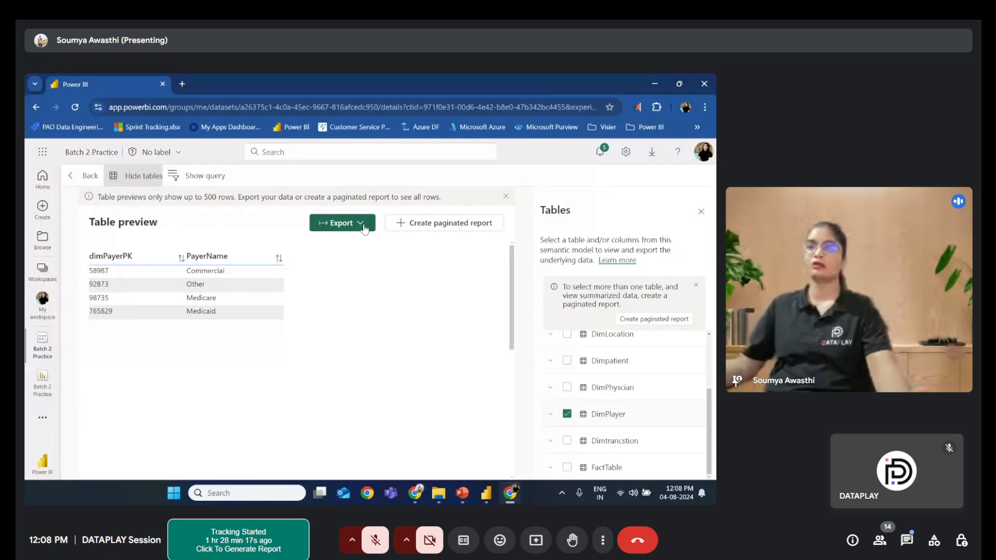
click(701, 212)
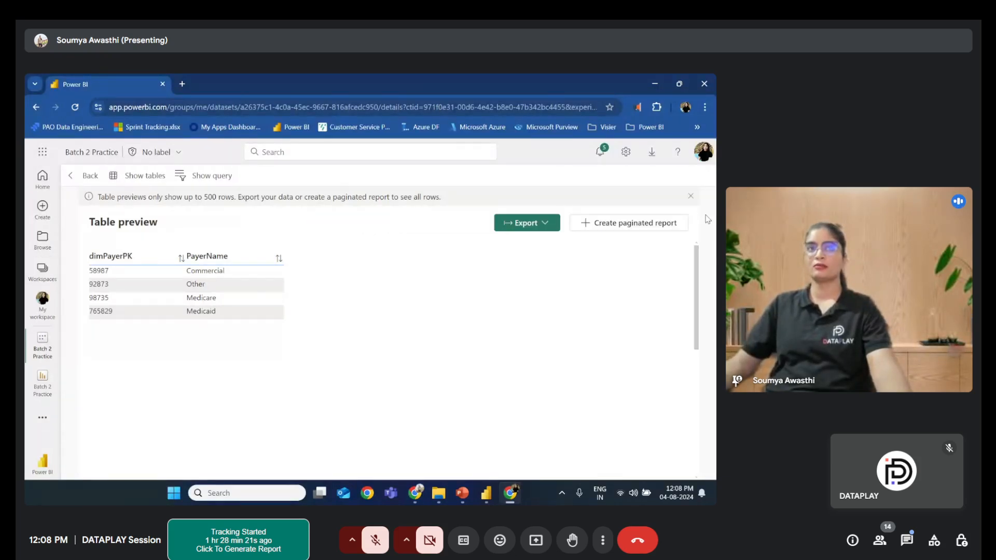
click(83, 176)
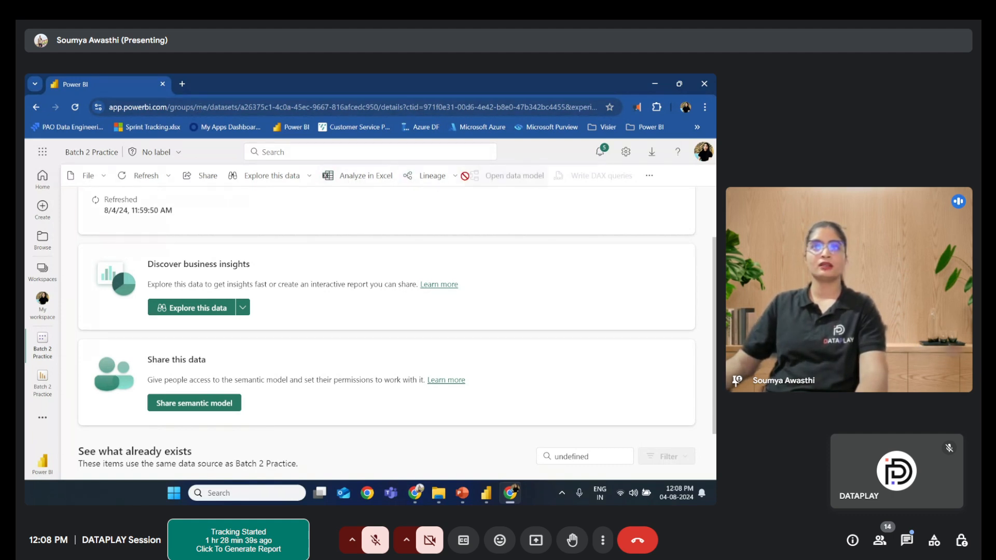
- Open the workspace lineage view for the semantic model and close the impact panel
click(449, 180)
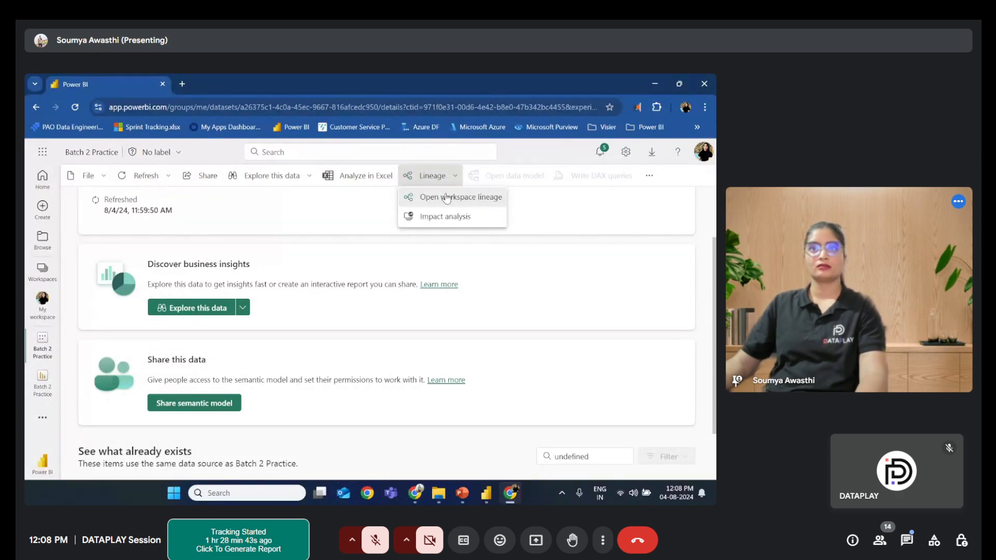
click(447, 198)
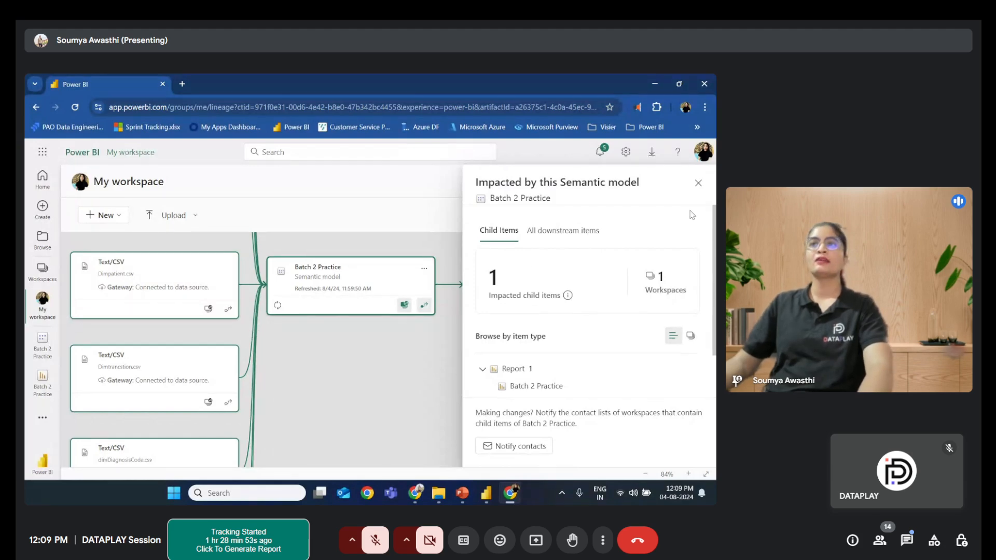
click(698, 183)
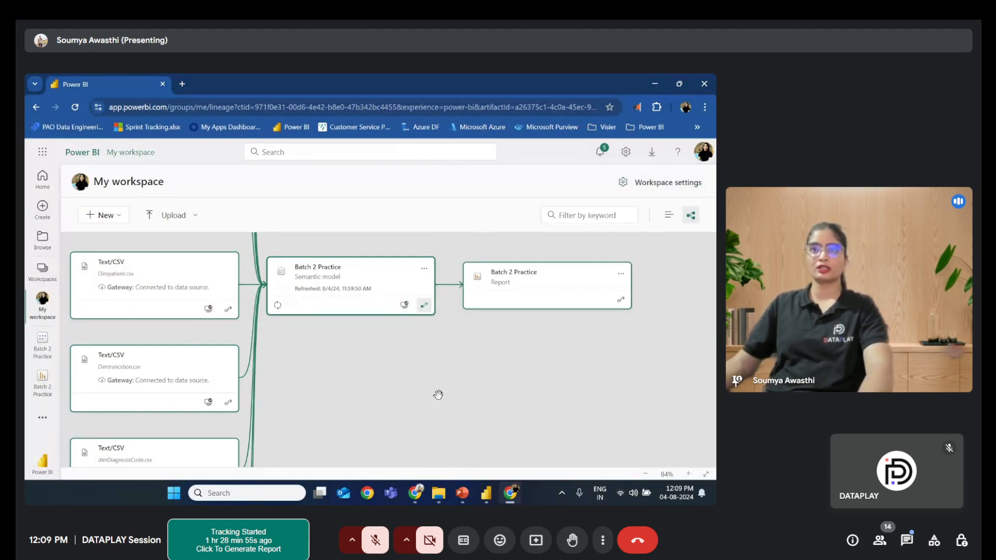
- Examine the lineage diagram linking the CSV data sources, the Batch 2 Practice semantic model and the report
scroll(460, 351, down, 4)
scroll(461, 352, up, 3)
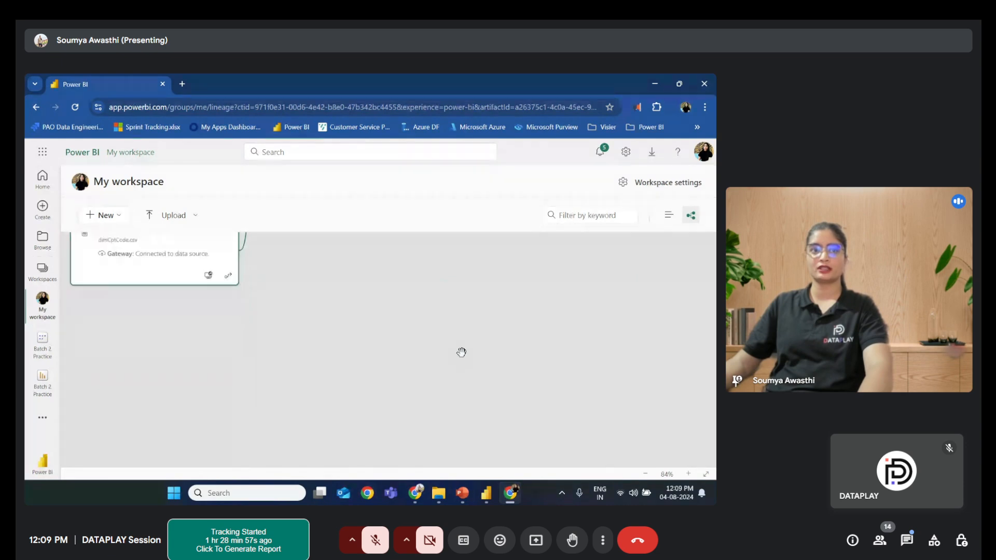
scroll(461, 352, down, 2)
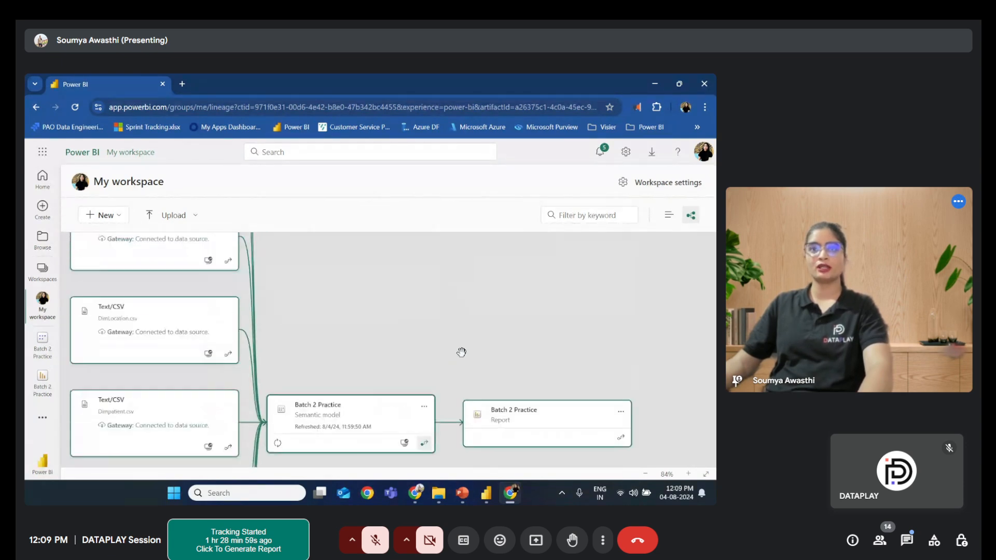
scroll(461, 352, up, 5)
scroll(461, 352, down, 3)
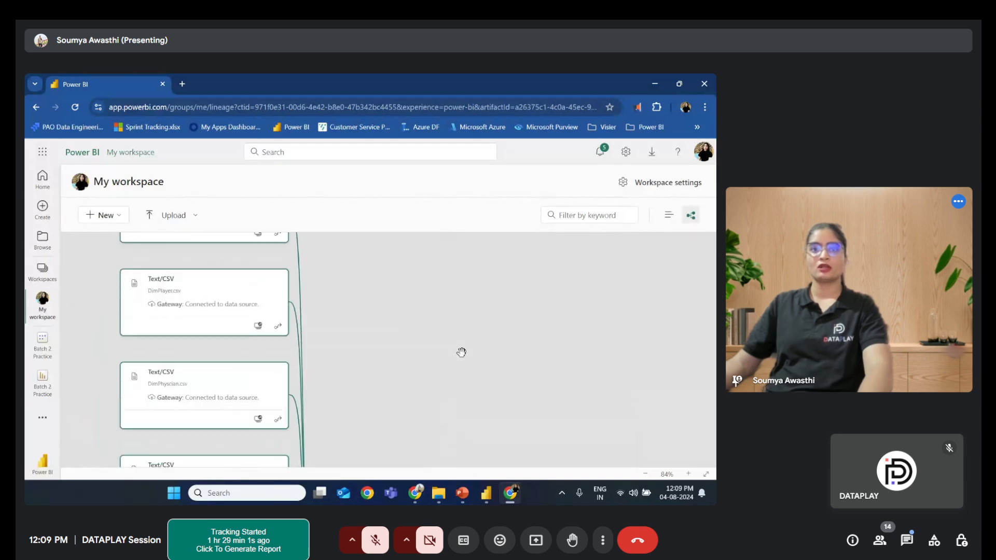
scroll(461, 352, right, 3)
scroll(461, 352, down, 1)
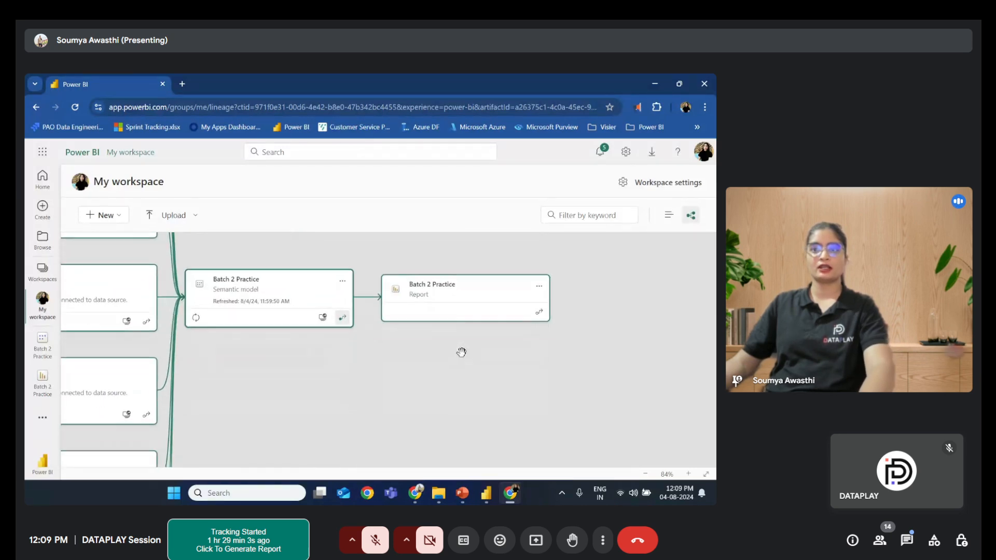
click(645, 474)
click(646, 474)
click(645, 474)
click(646, 474)
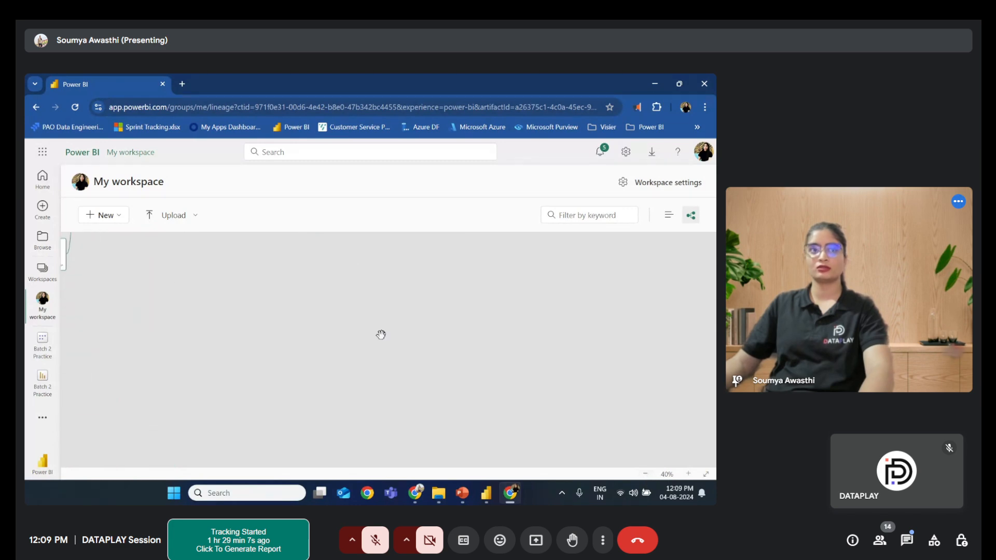
scroll(477, 341, up, 2)
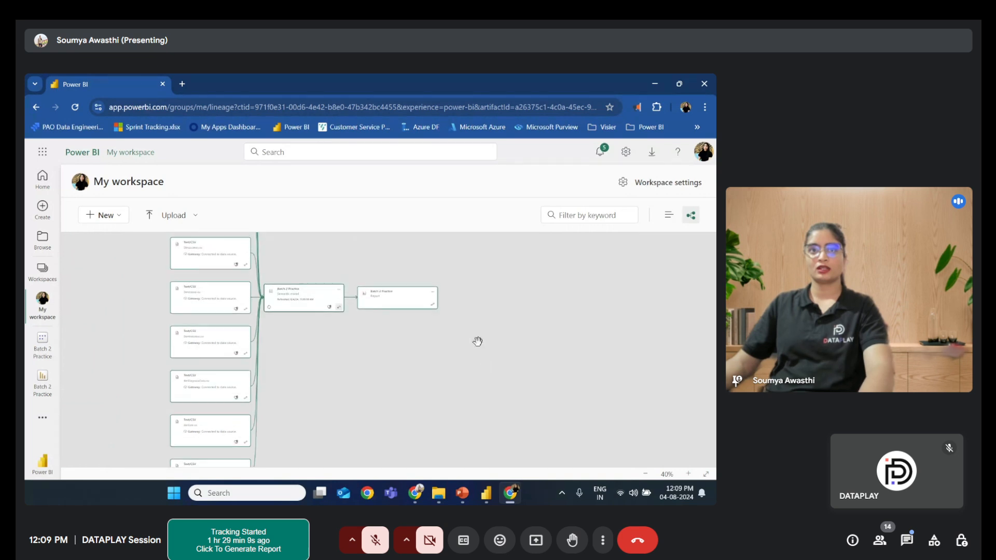
scroll(417, 340, up, 1)
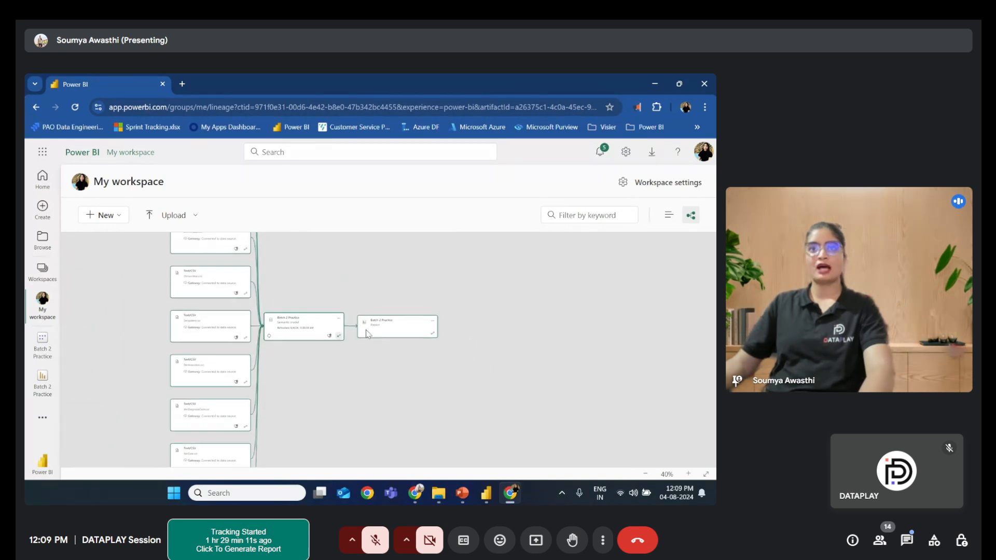
scroll(395, 328, up, 1)
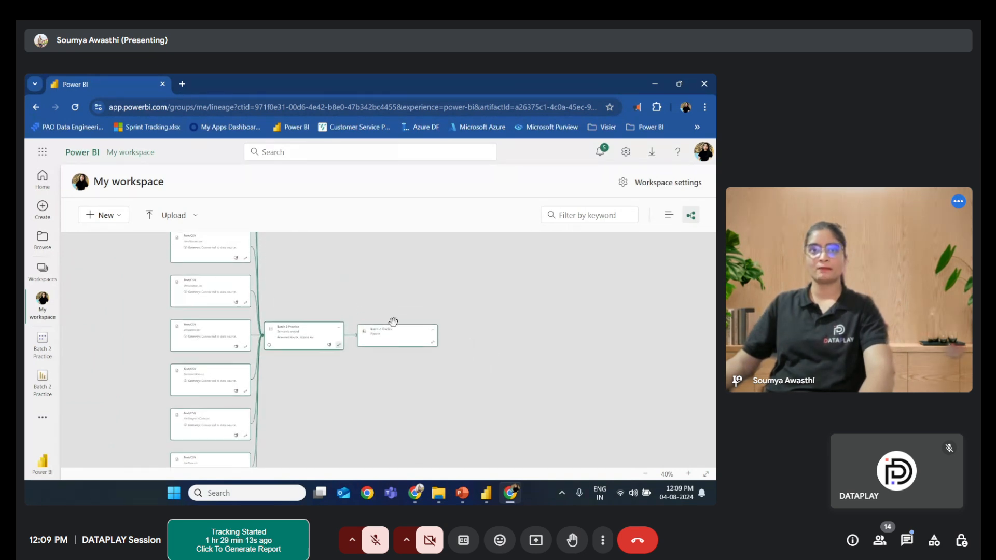
scroll(393, 321, up, 1)
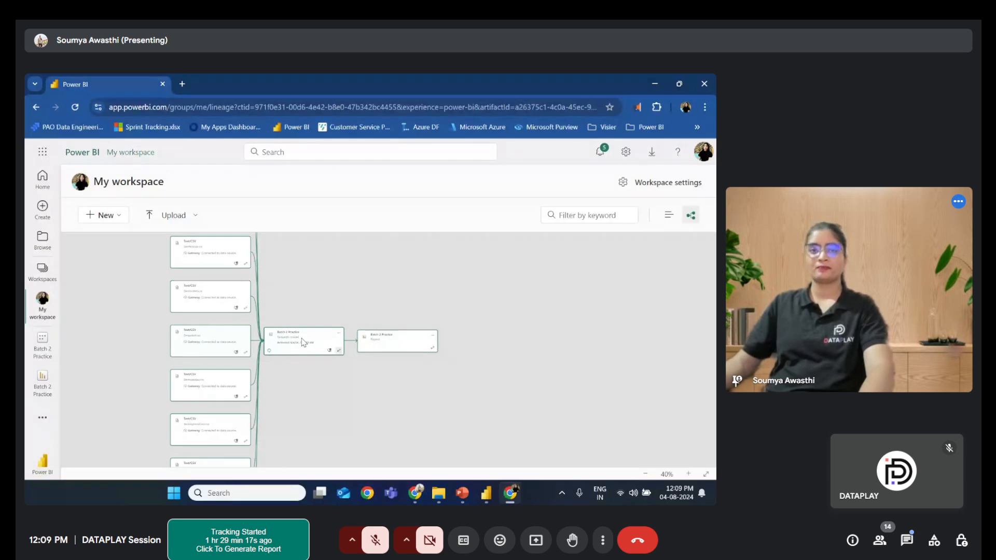
scroll(233, 314, up, 2)
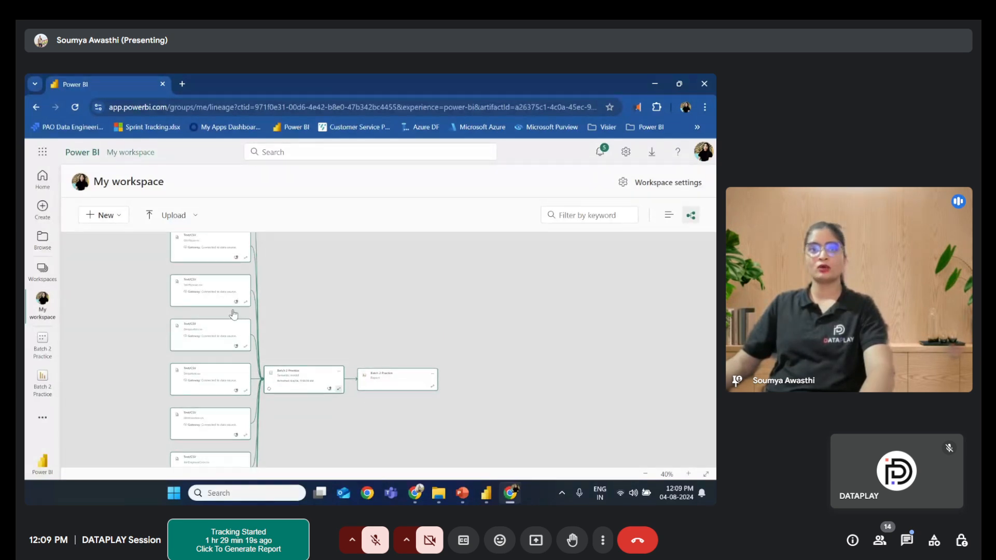
scroll(234, 314, up, 1)
scroll(229, 378, down, 2)
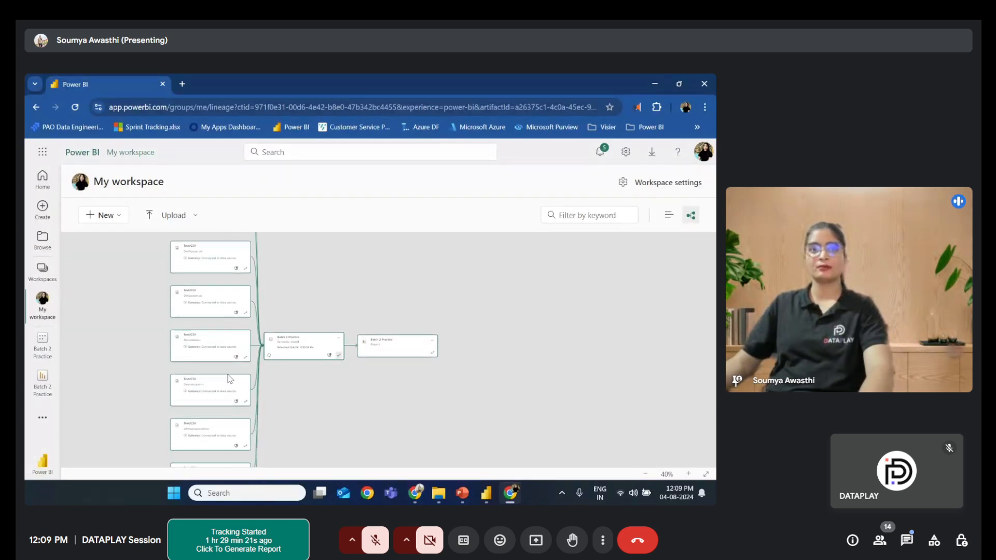
scroll(230, 378, down, 5)
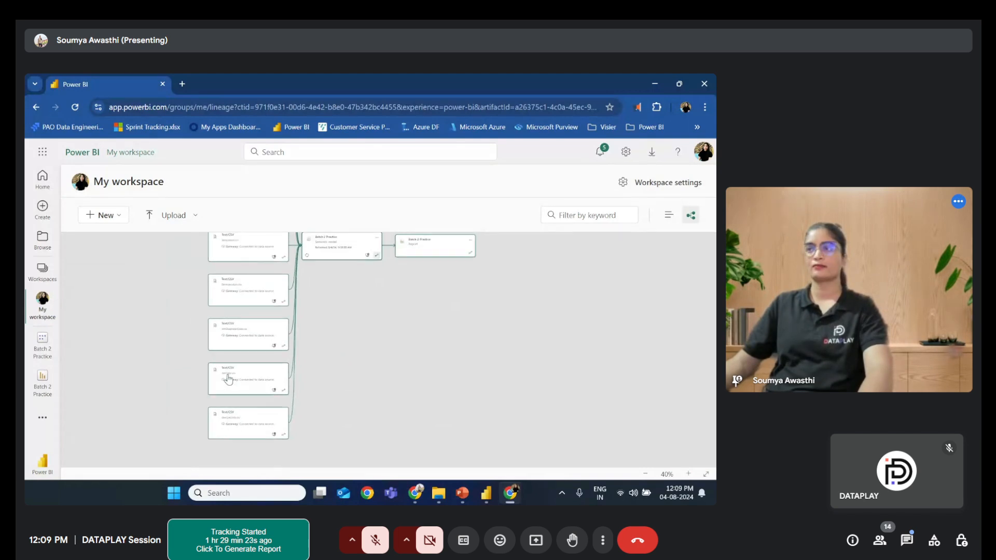
scroll(229, 380, up, 10)
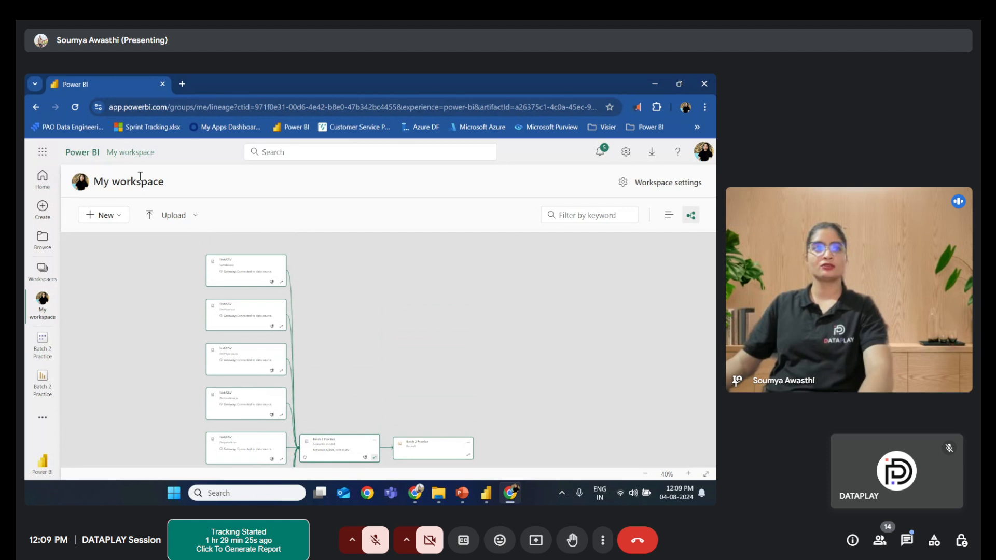
- Open the Batch 2 Practice report and show and hide its Filters pane
click(37, 385)
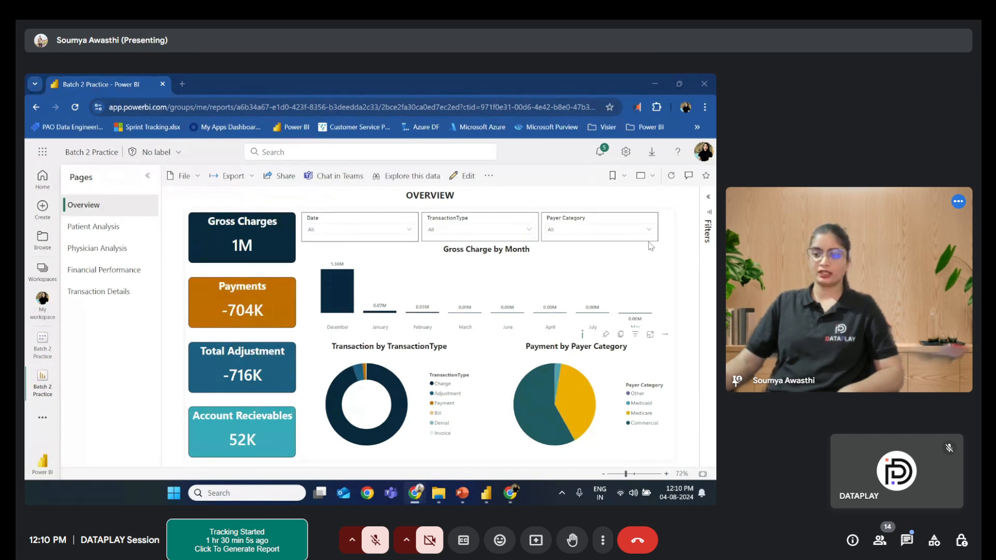
click(708, 197)
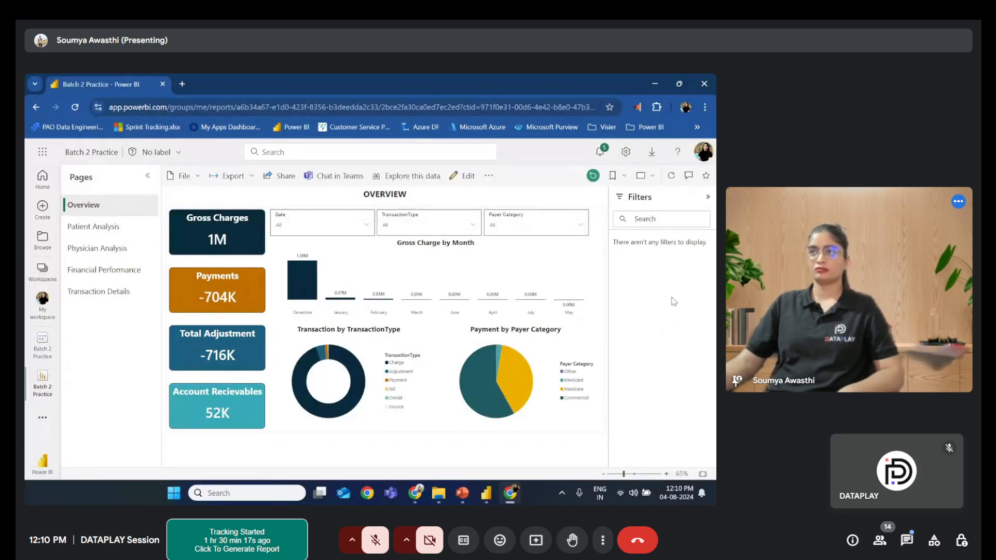
click(709, 198)
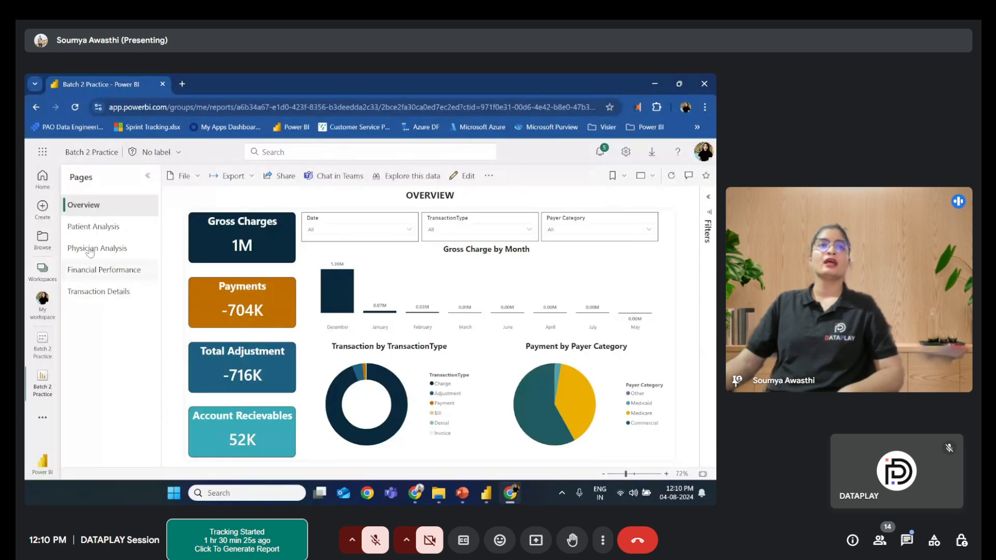
- Go to the Patient Analysis page and toggle between its Detailed View and Demographic View buttons
click(96, 230)
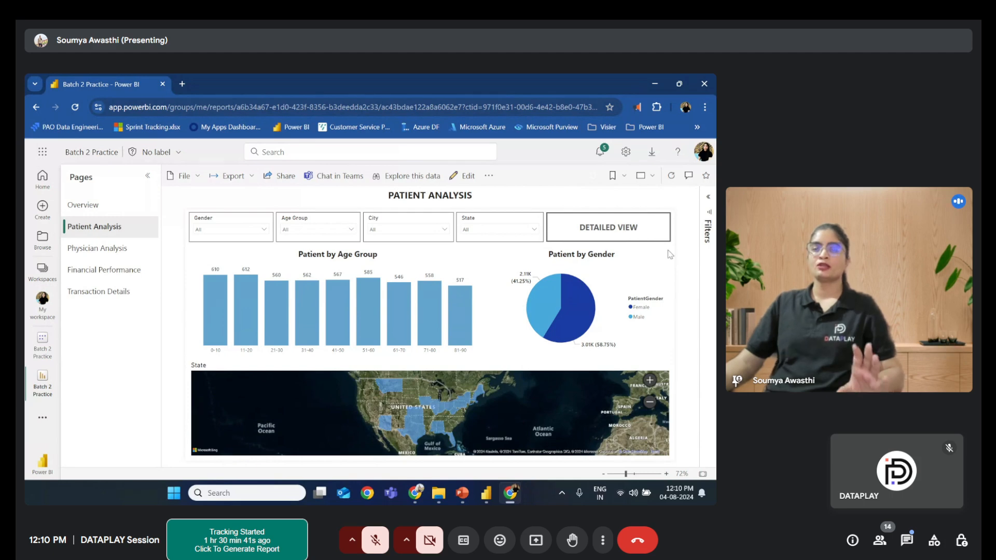
click(629, 235)
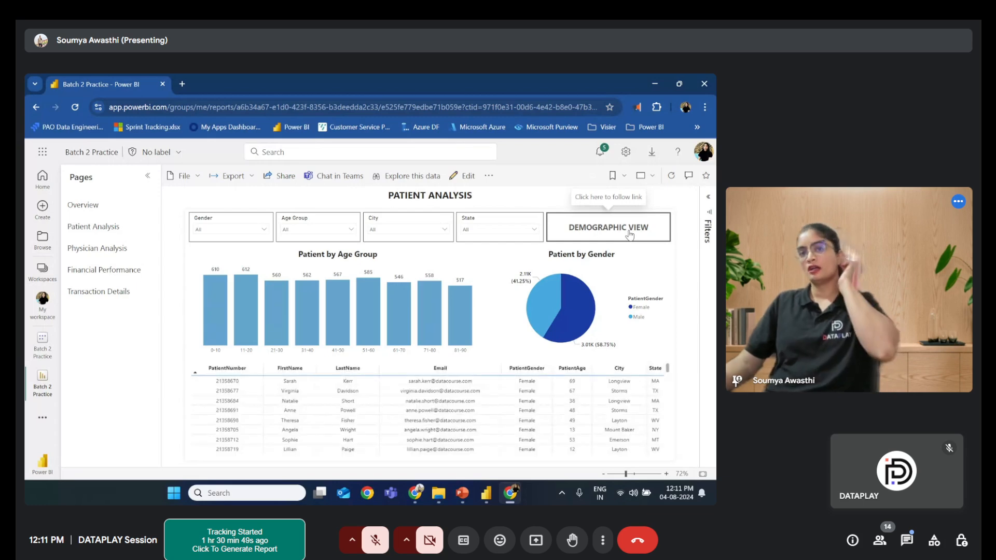
click(629, 235)
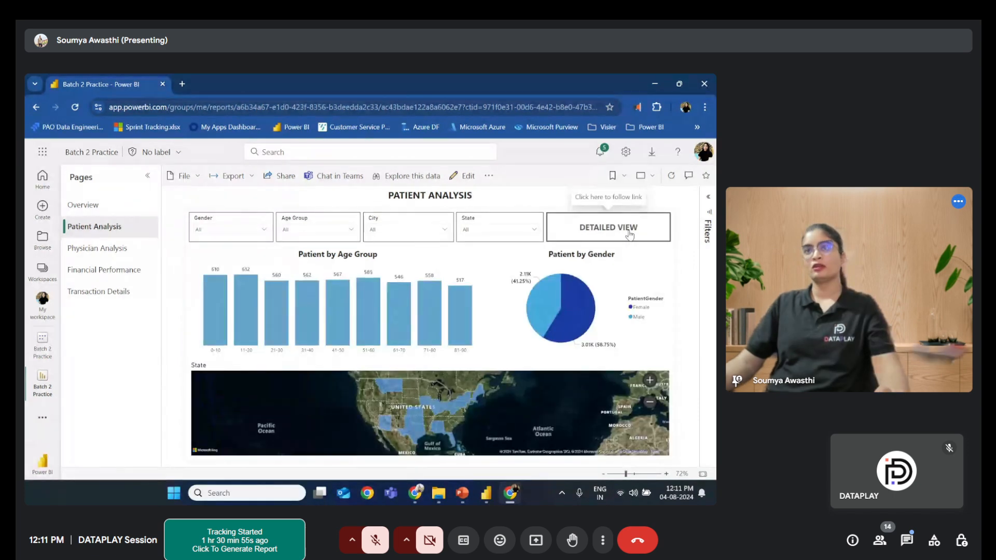
click(629, 234)
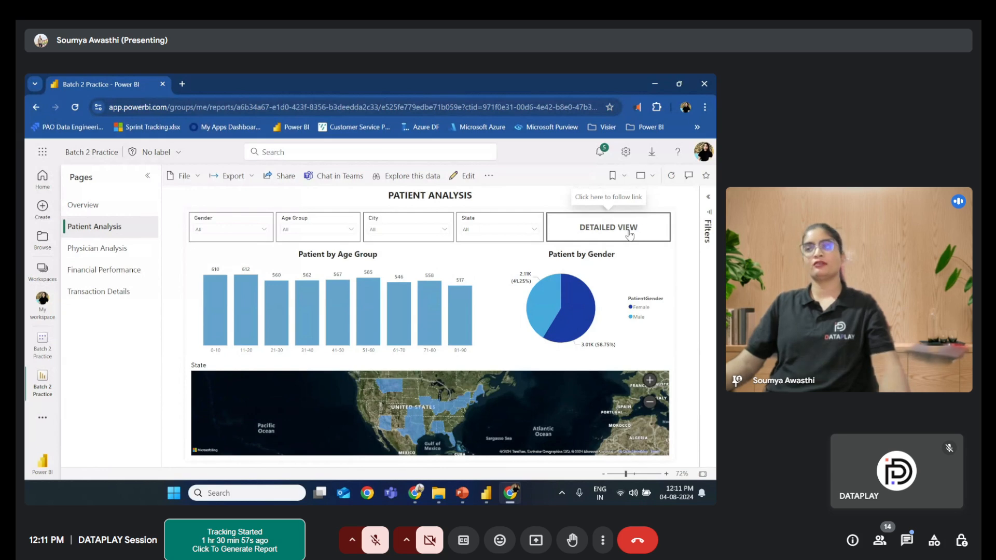
click(628, 233)
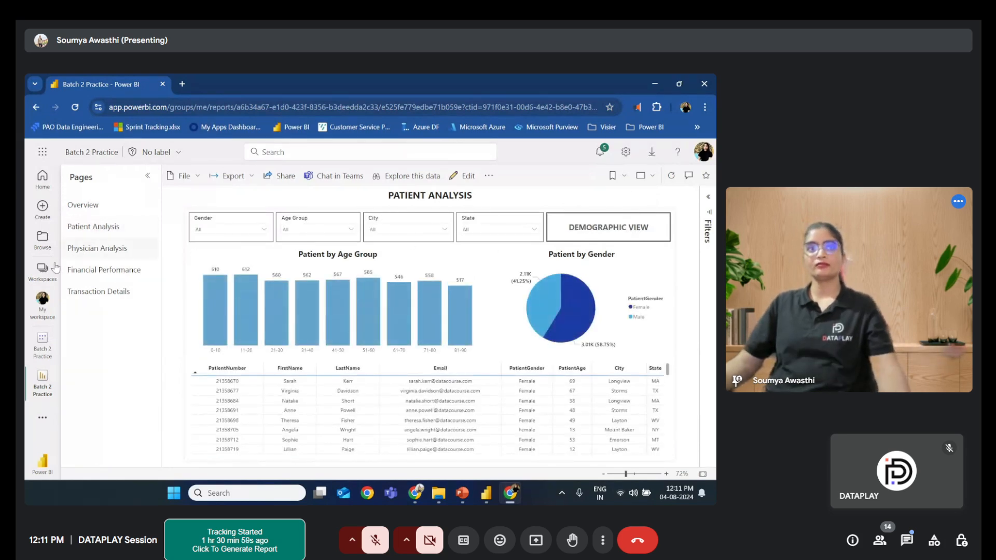
- Browse the Financial Performance page and then the Physician Analysis page of the report
click(90, 271)
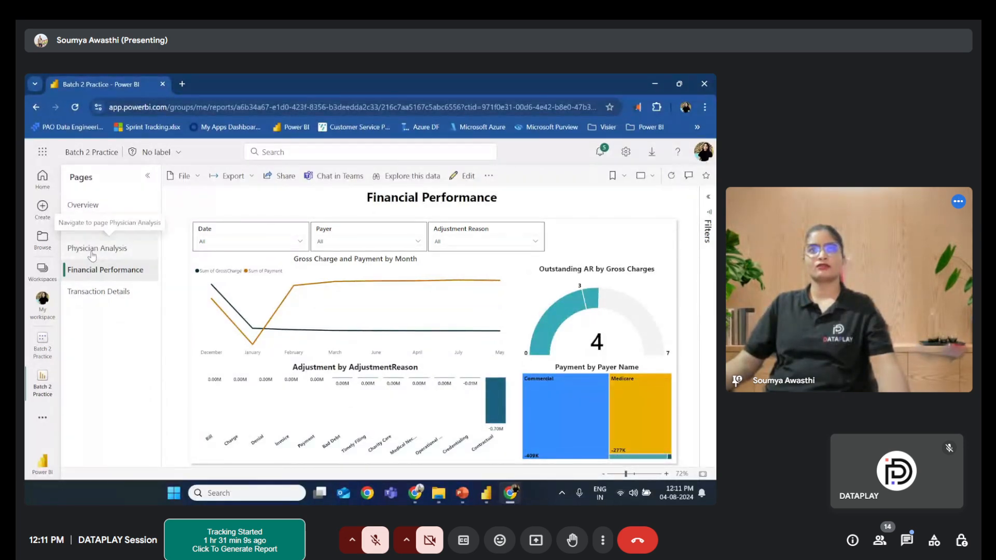
click(92, 250)
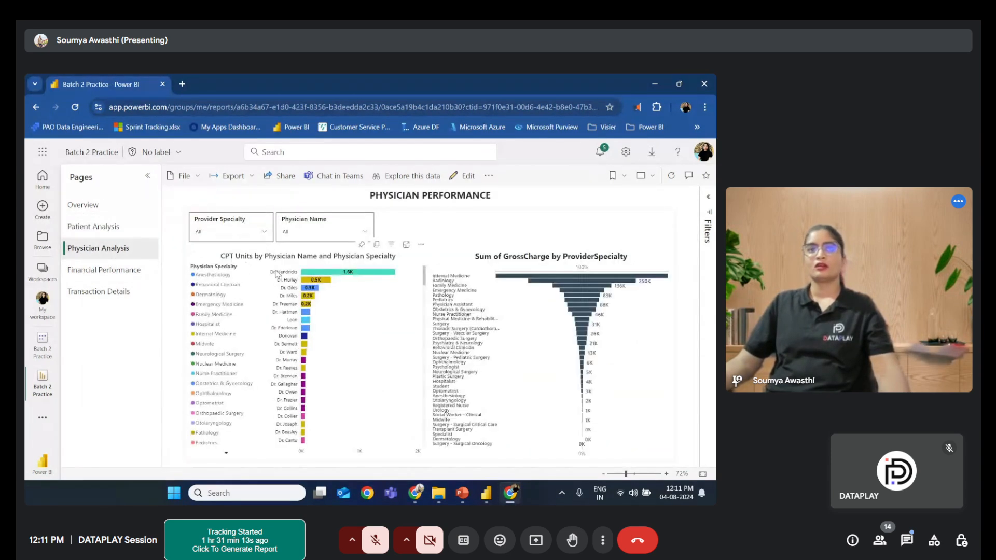
- Drill through from Dr. Hendricks' bar in the CPT Units chart to the physician performance details page
click(309, 275)
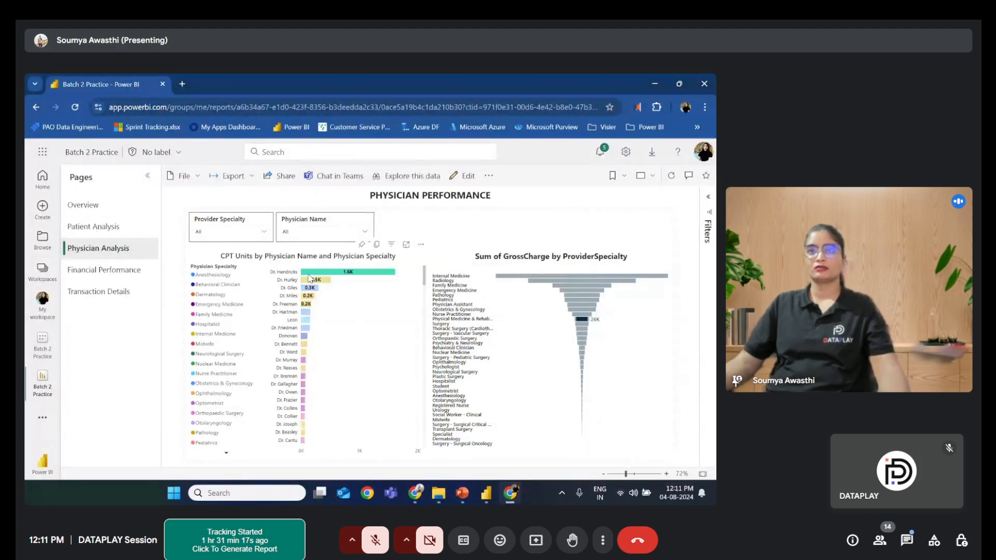
click(310, 276)
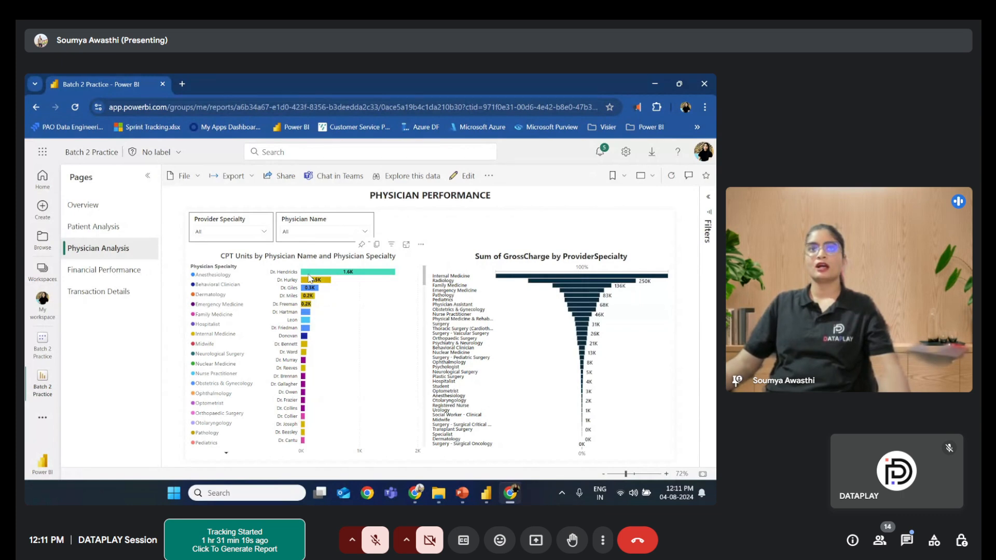
right_click(309, 278)
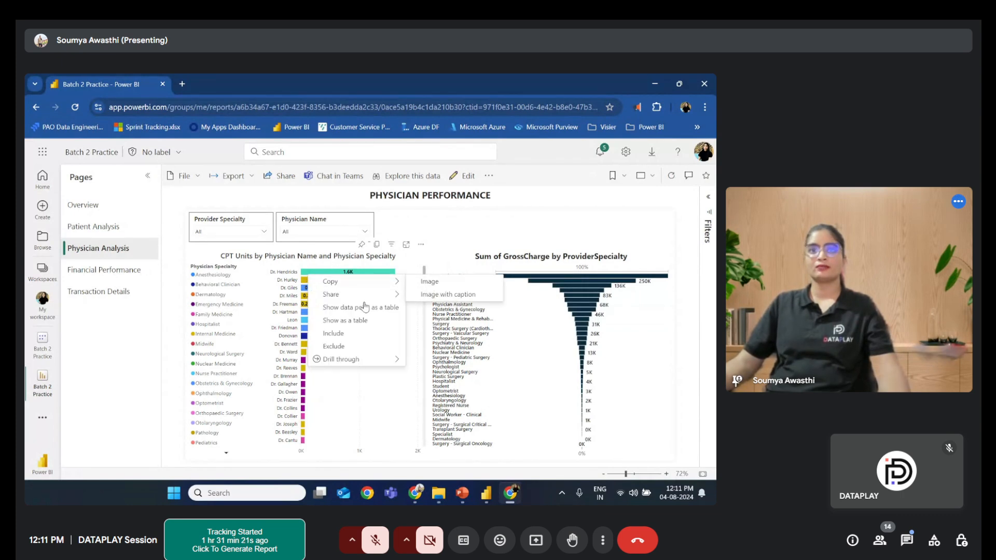
mouse_move(360, 359)
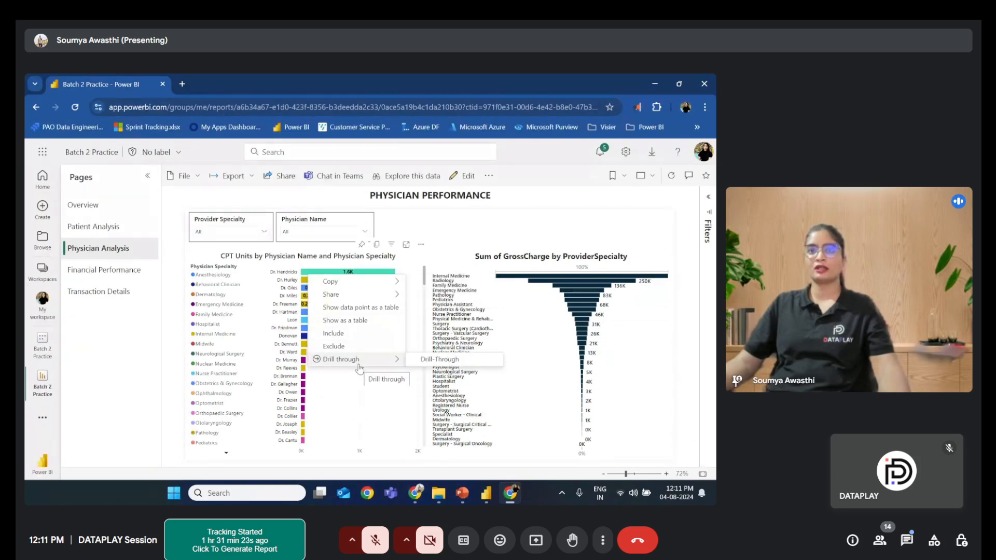
click(438, 359)
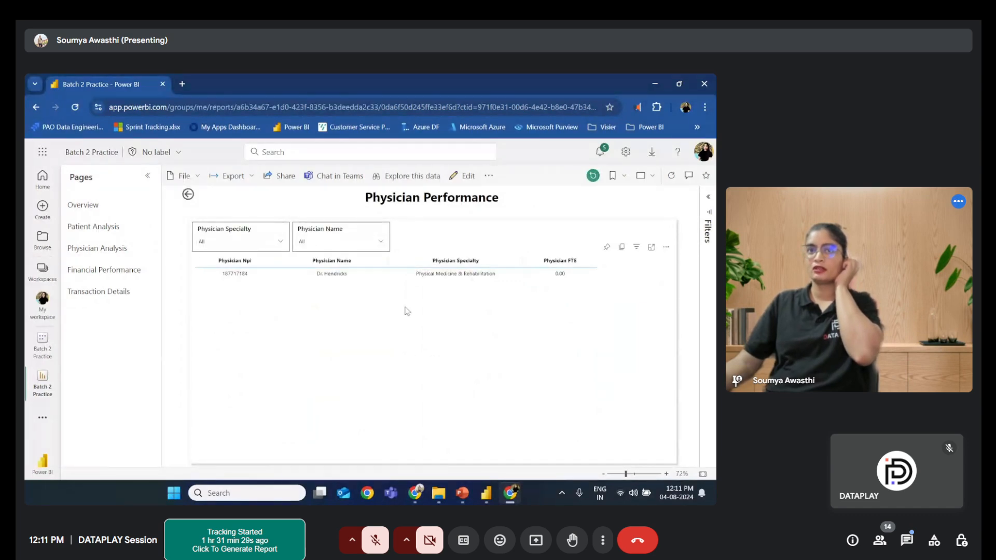
- Return from the drill-through page and browse the Financial Performance, Transaction Details and Overview pages of the report
click(188, 195)
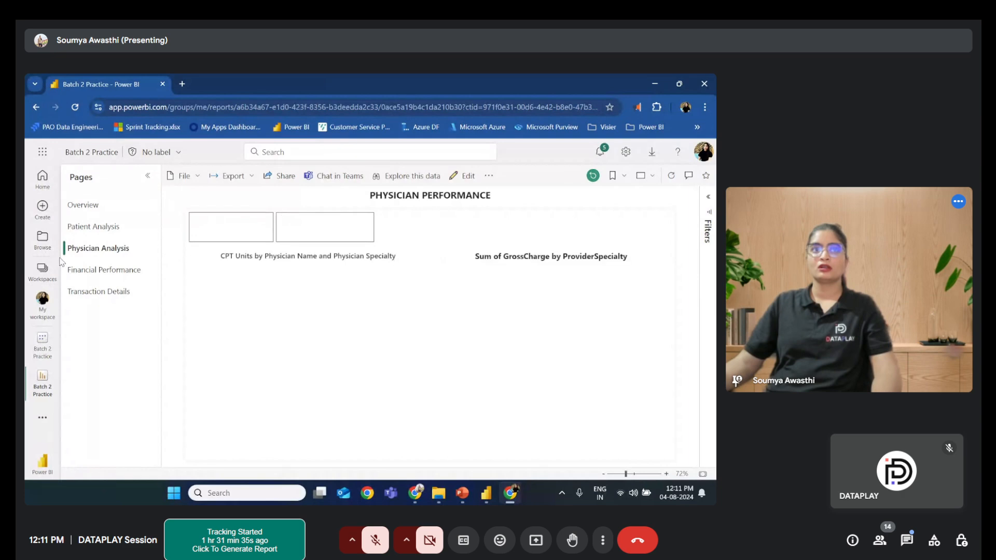
click(96, 271)
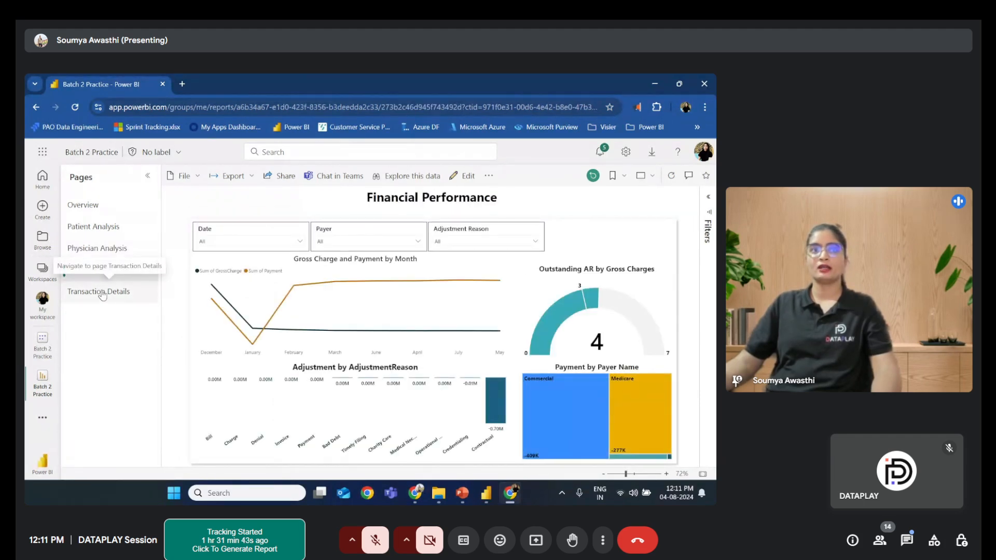
click(99, 292)
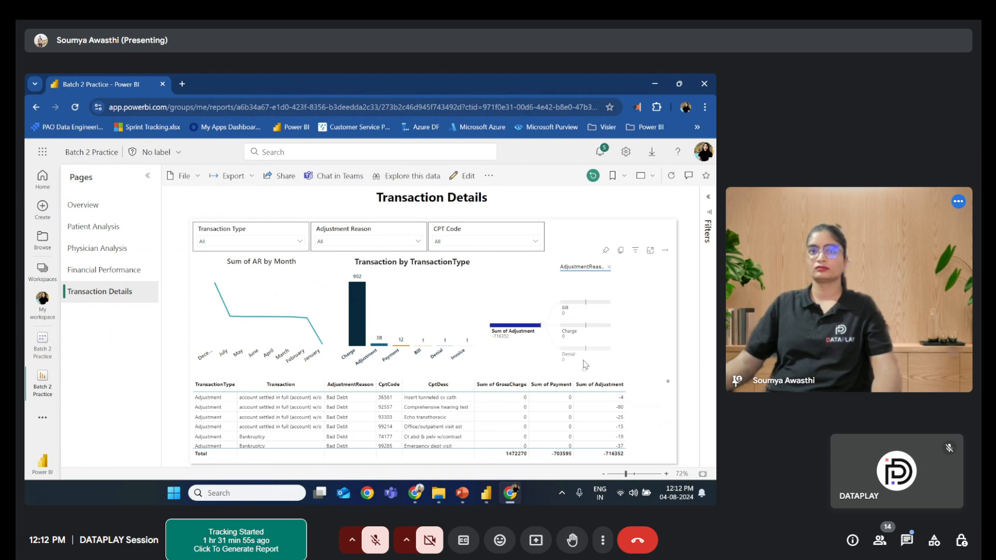
mouse_move(584, 353)
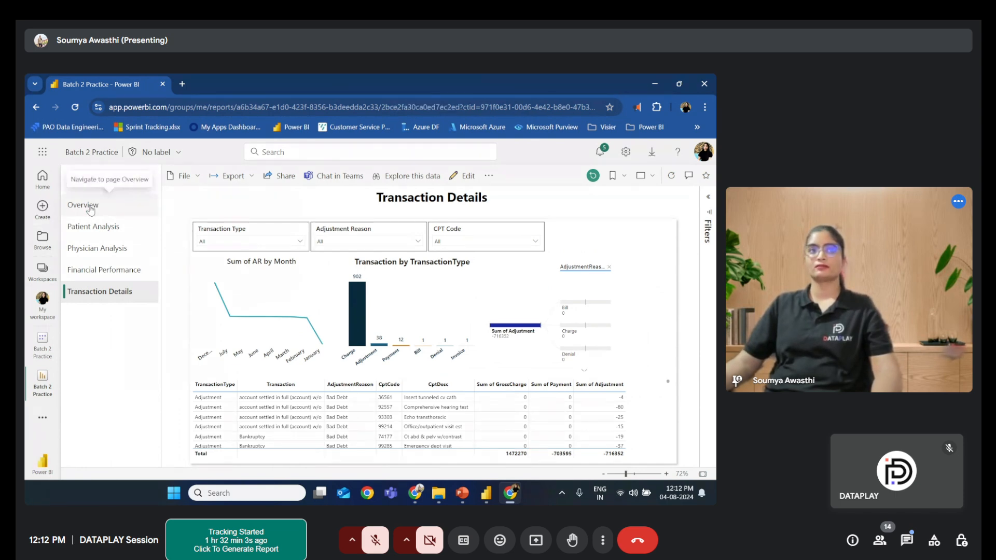
click(88, 206)
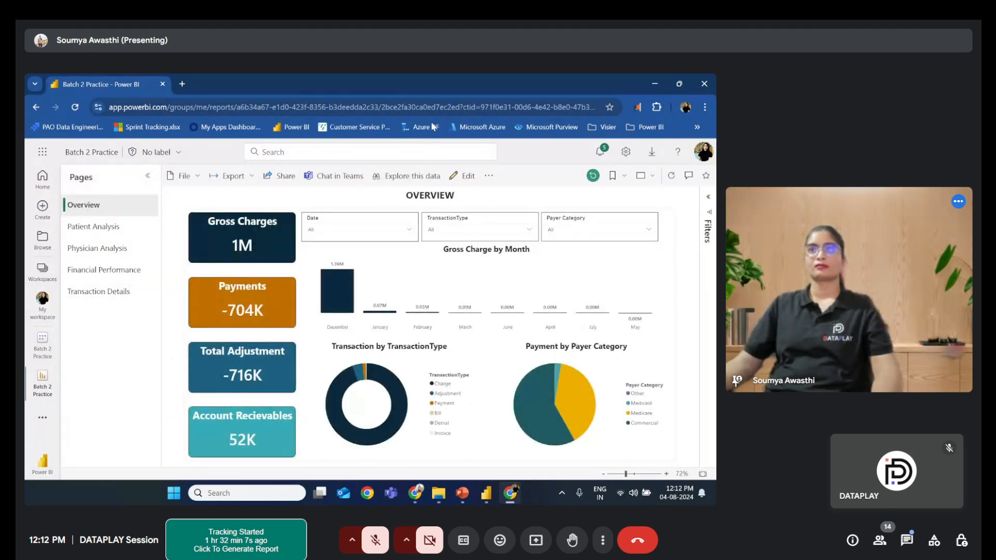
- Minimize the browser to switch back to the Batch 2 Practice report in Power BI Desktop
click(696, 86)
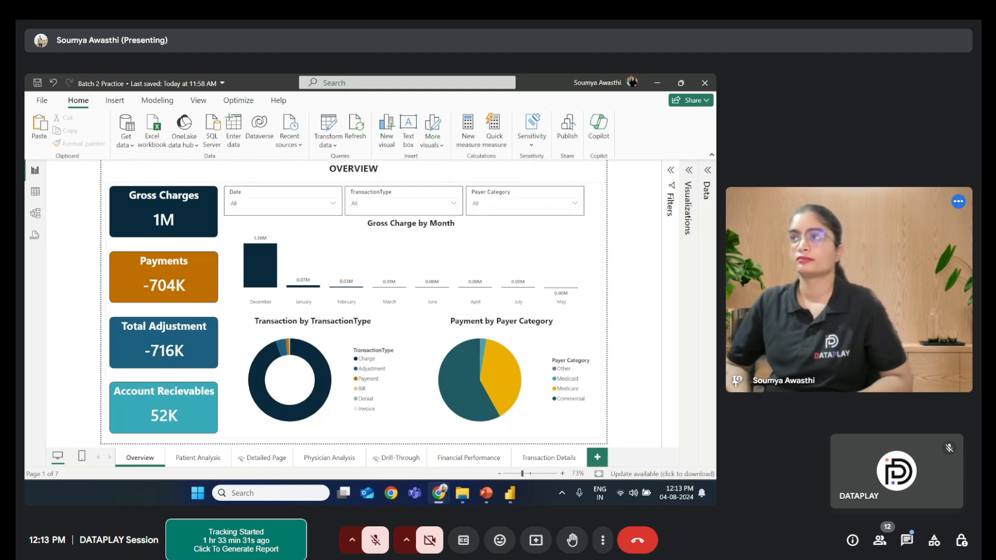
click(375, 540)
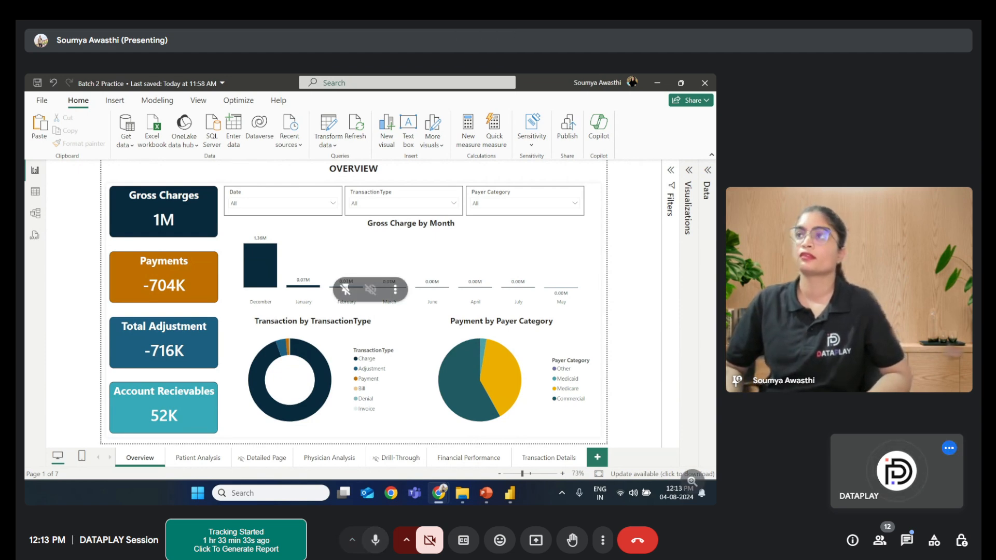